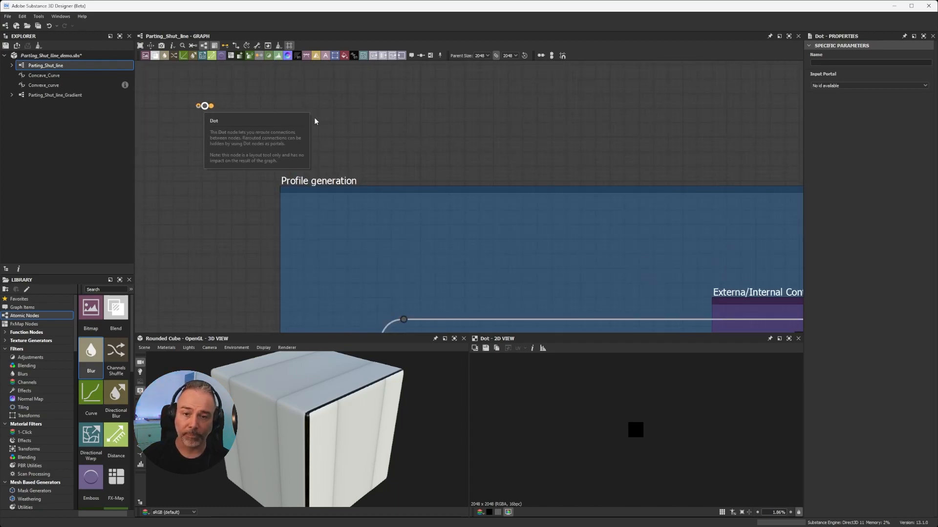
Step: Delete the loose Dot node above the Profile generation frame
key(Delete)
middle_drag(420, 173, 314, 84)
scroll(314, 103, down, 4)
scroll(346, 175, up, 3)
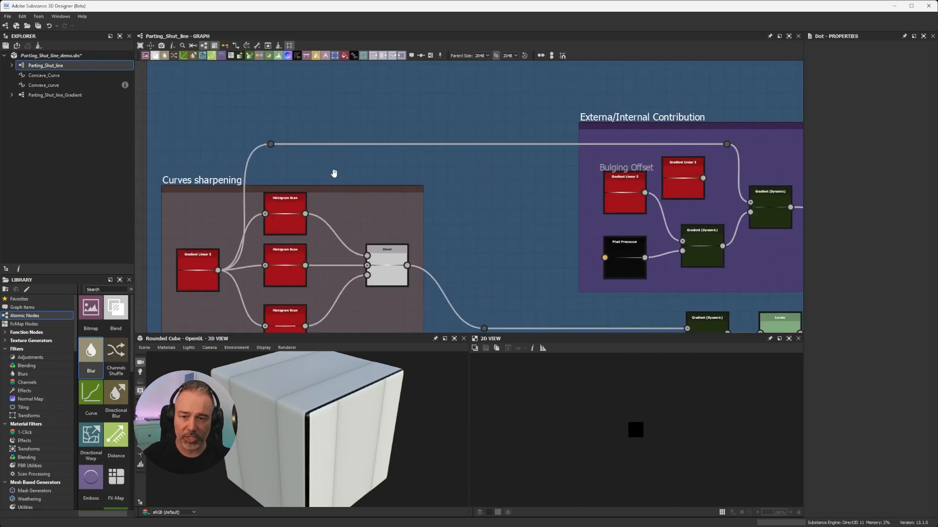
Step: Try deleting the Dot node above the Curves sharpening frame, then undo the deletion and return it to its place
scroll(290, 148, down, 2)
scroll(289, 148, down, 3)
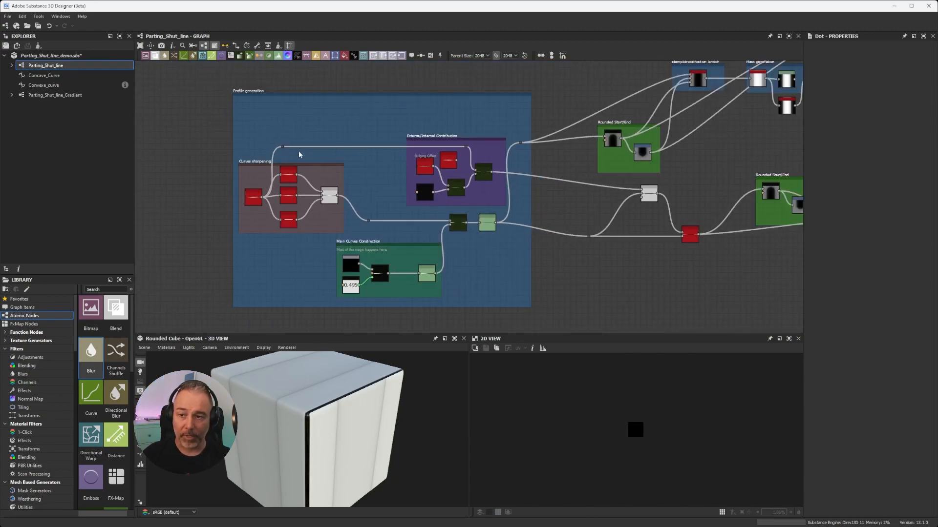
middle_drag(289, 149, 258, 172)
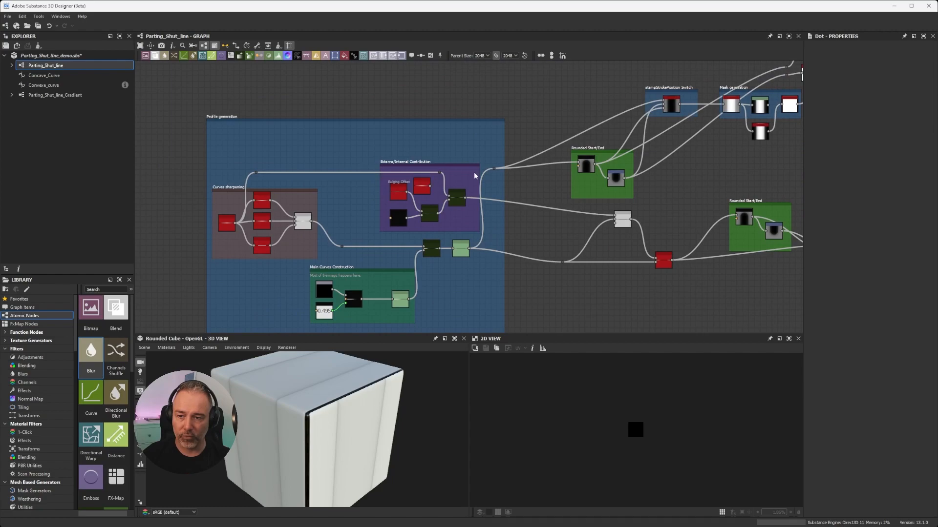
scroll(551, 163, down, 4)
mouse_move(612, 169)
middle_down()
mouse_move(335, 200)
mouse_move(608, 168)
middle_up()
scroll(474, 166, up, 5)
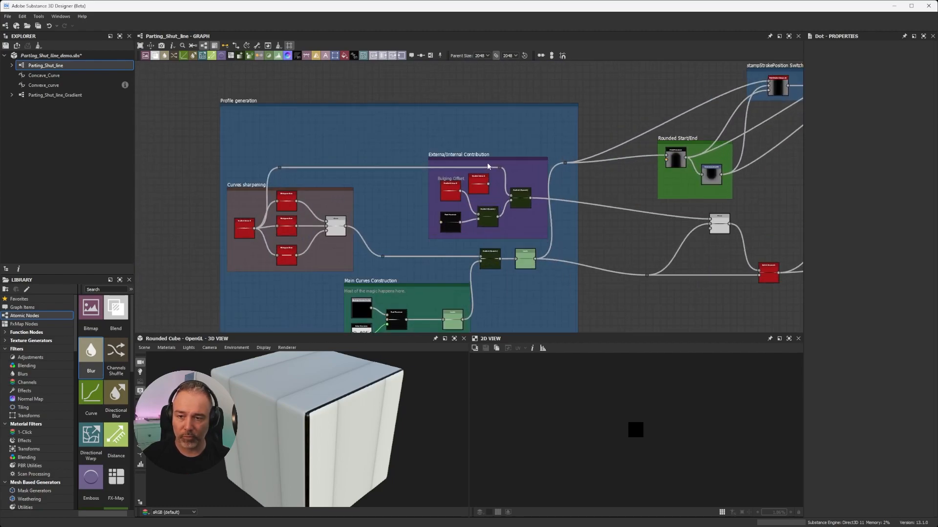
scroll(473, 166, down, 3)
drag(270, 168, 326, 169)
key(Delete)
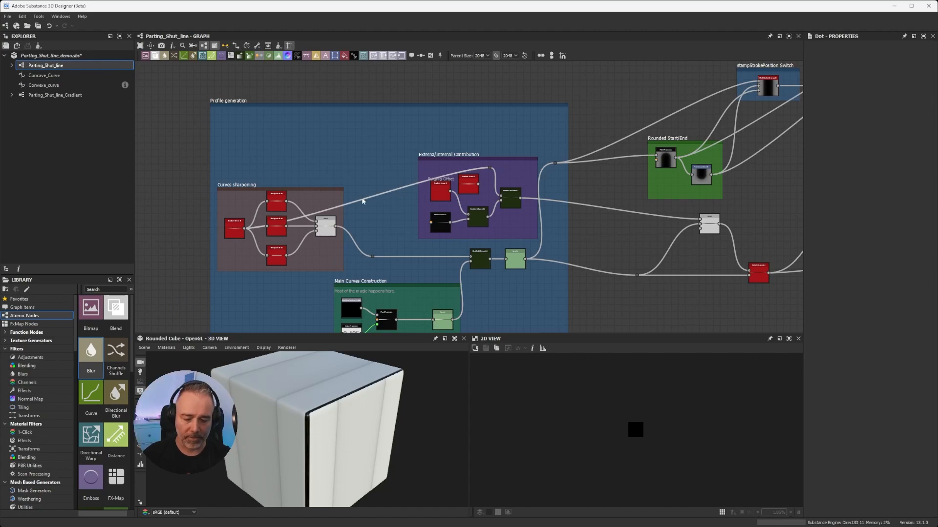
key(ctrl+z)
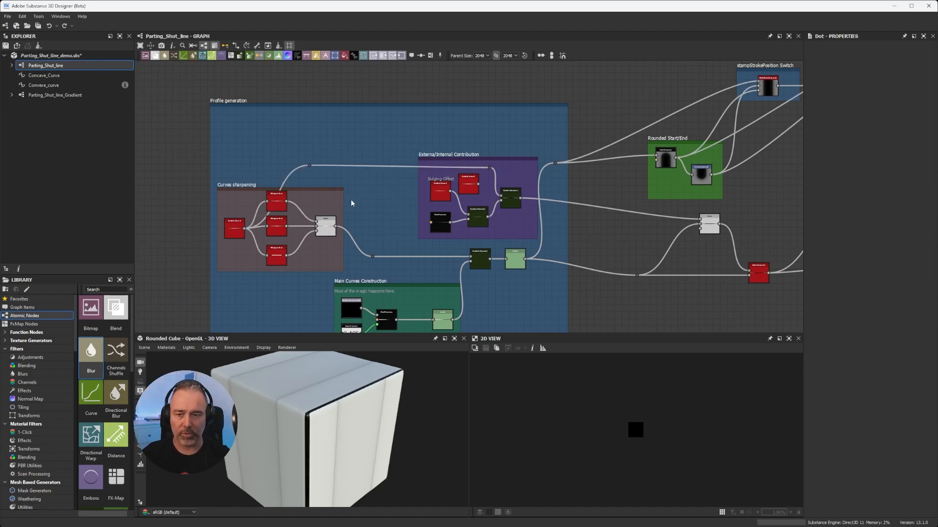
drag(311, 166, 276, 170)
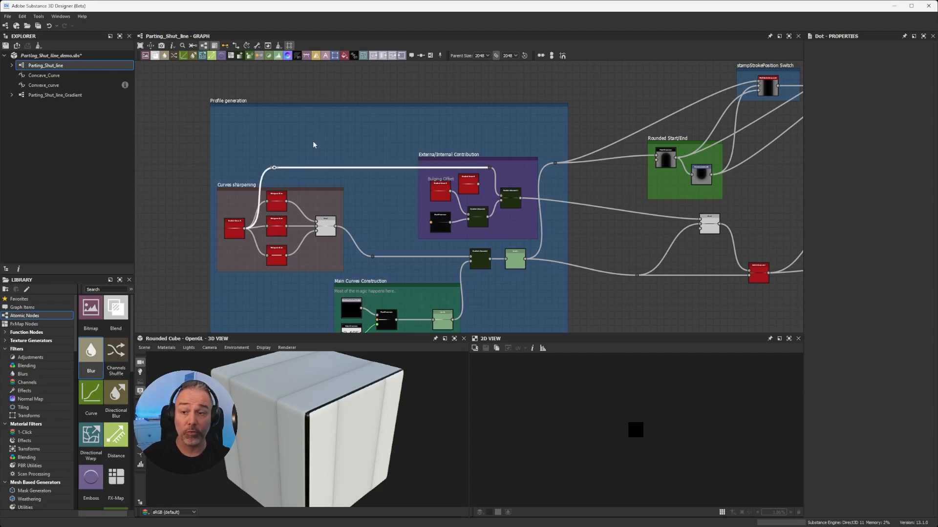
Step: Examine the rerouted link from Curves sharpening to Externa/Internal Contribution and the links across the whole graph
scroll(292, 177, up, 5)
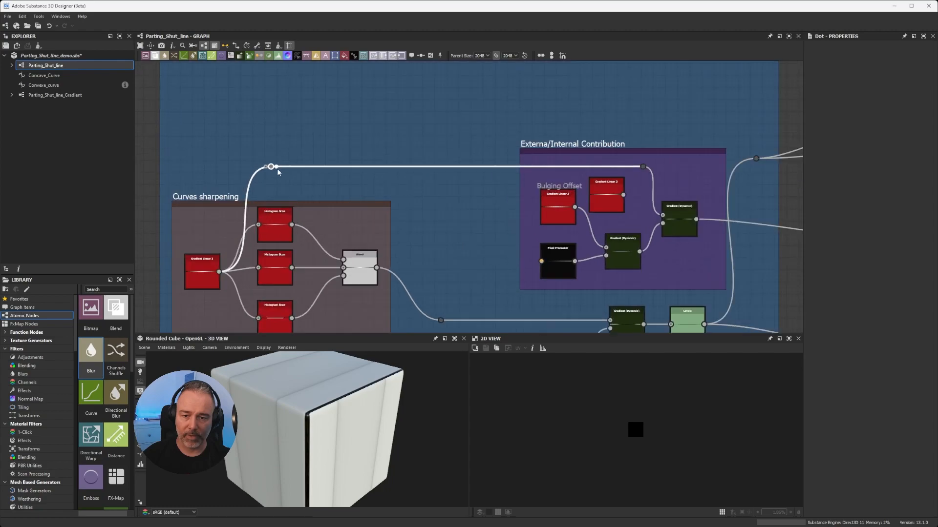
scroll(281, 176, down, 2)
scroll(621, 189, down, 4)
middle_drag(620, 189, 402, 163)
scroll(410, 162, down, 2)
scroll(525, 162, down, 3)
middle_drag(506, 162, 427, 197)
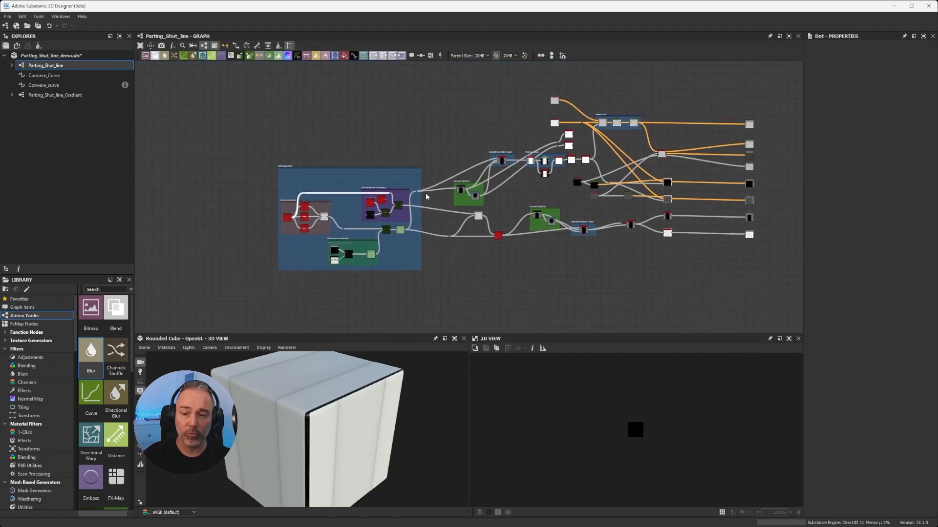
middle_drag(253, 179, 322, 166)
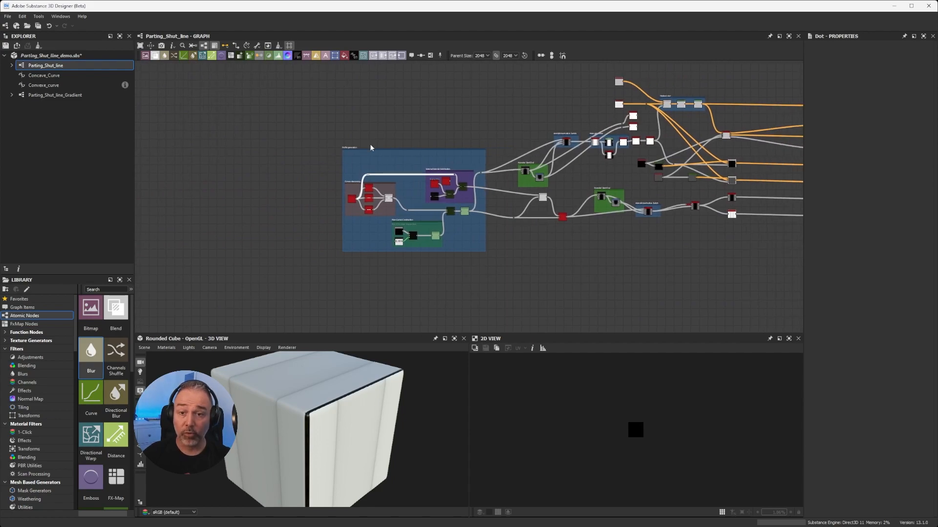
middle_drag(404, 111, 365, 119)
scroll(365, 119, up, 4)
scroll(398, 105, down, 3)
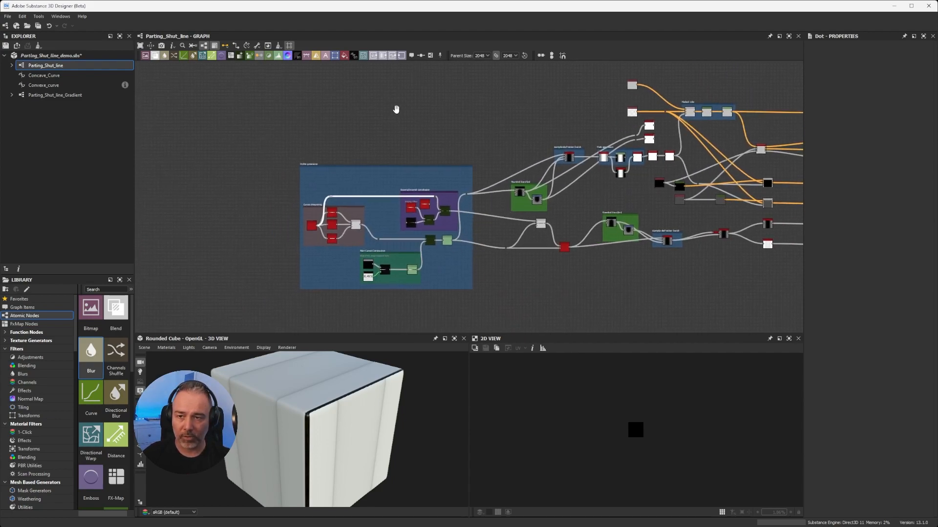
Step: Try inserting a Dot node after the selected one and placing two in an empty graph area, and remove them all
click(422, 55)
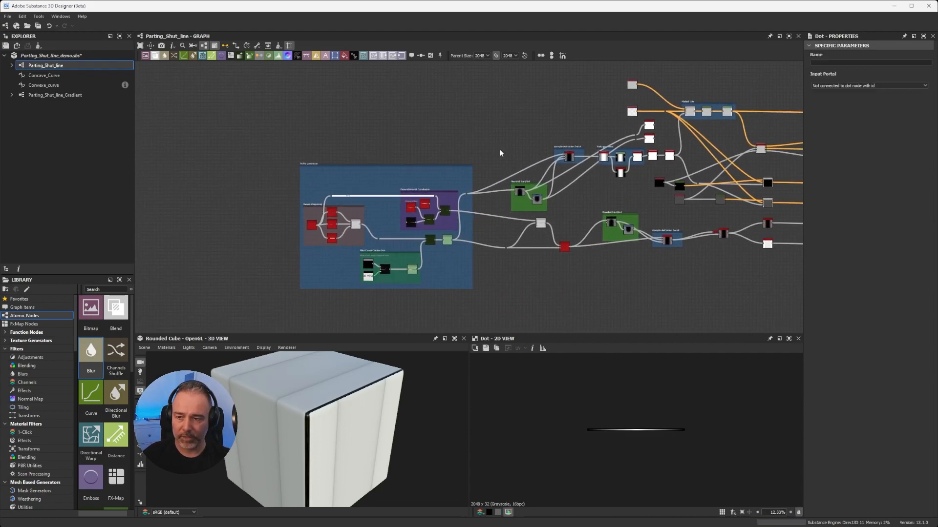
key(ctrl+z)
middle_drag(428, 102, 420, 180)
scroll(420, 180, up, 5)
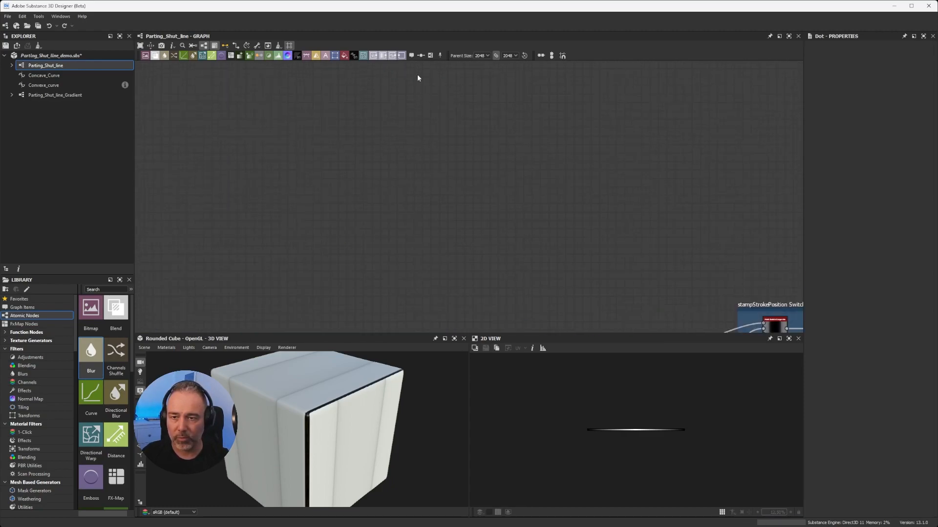
click(421, 55)
click(536, 237)
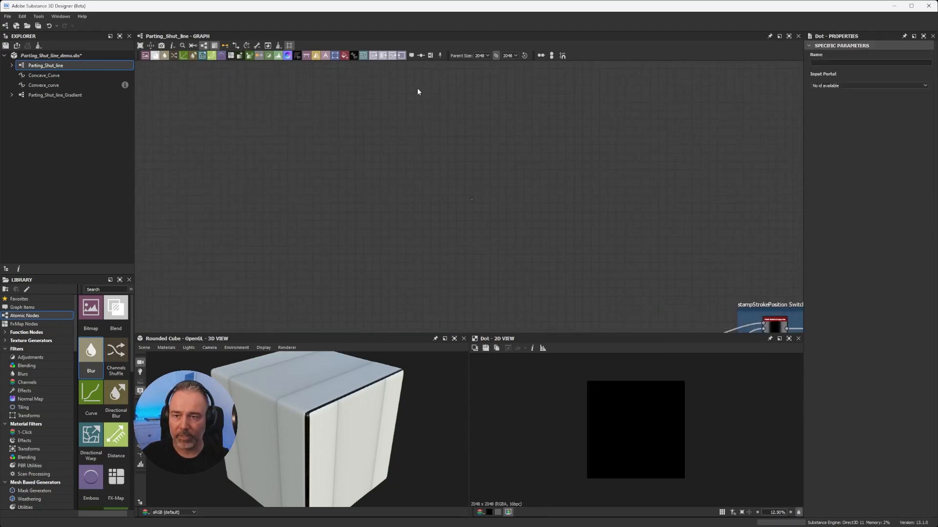
drag(423, 58, 416, 208)
drag(361, 165, 505, 234)
click(505, 234)
drag(504, 182, 333, 231)
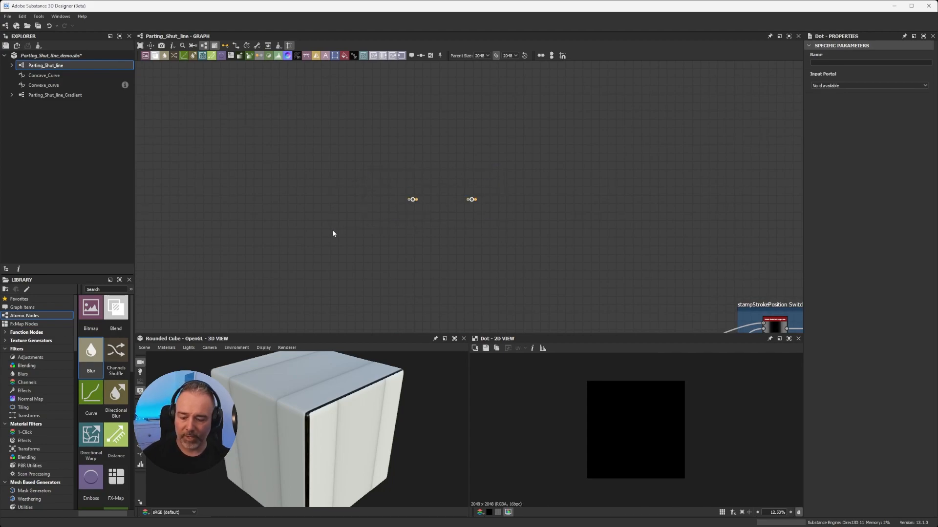
key(Delete)
Step: Try adding a Dot node to the empty graph area through the node search, and delete it
key(space)
text(dot)
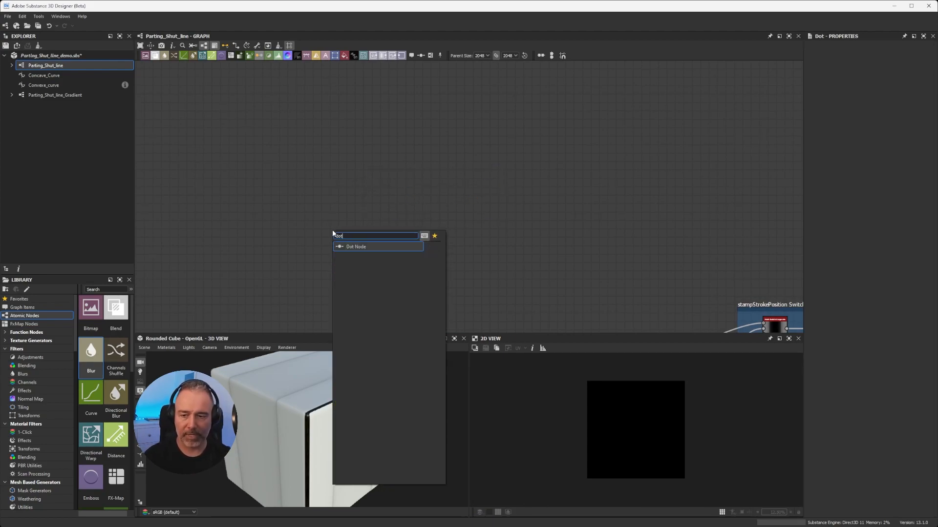
click(363, 247)
drag(284, 210, 384, 273)
key(Delete)
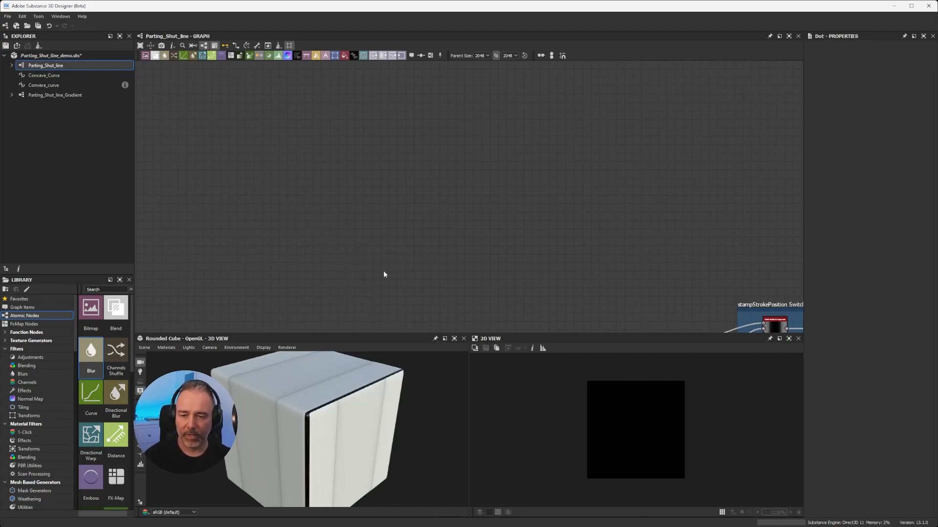
Step: Try inserting Dot nodes directly on the existing links around the Externa/Internal Contribution frame, and remove them
middle_drag(384, 274, 436, 179)
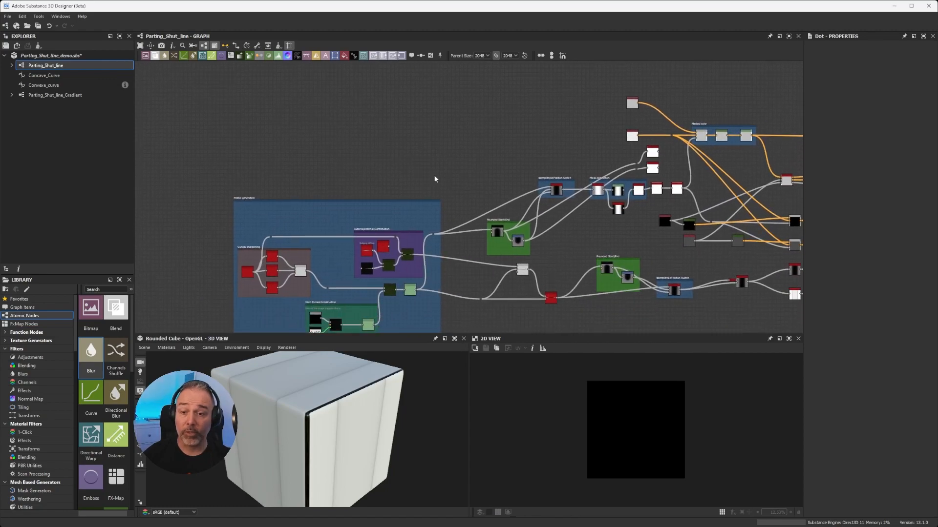
middle_drag(362, 215, 349, 148)
scroll(359, 156, up, 4)
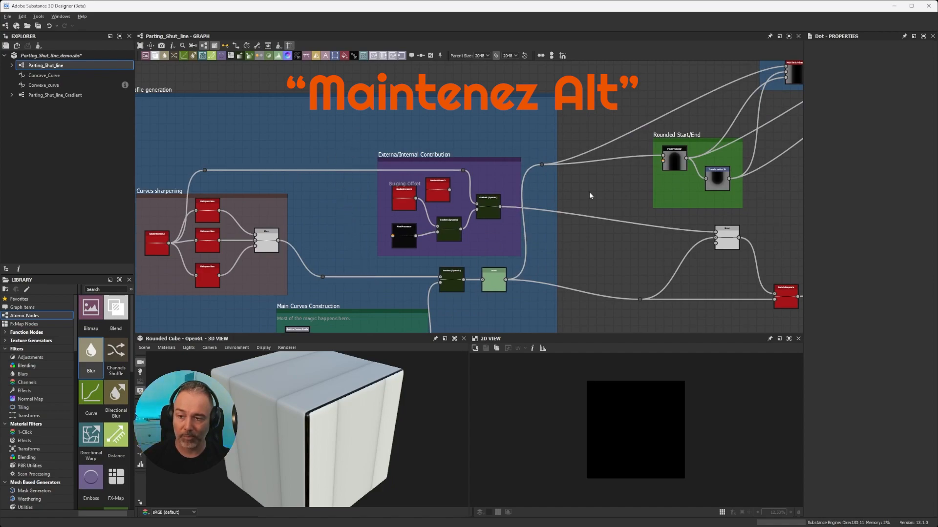
alt+click(554, 211)
key(ctrl+z)
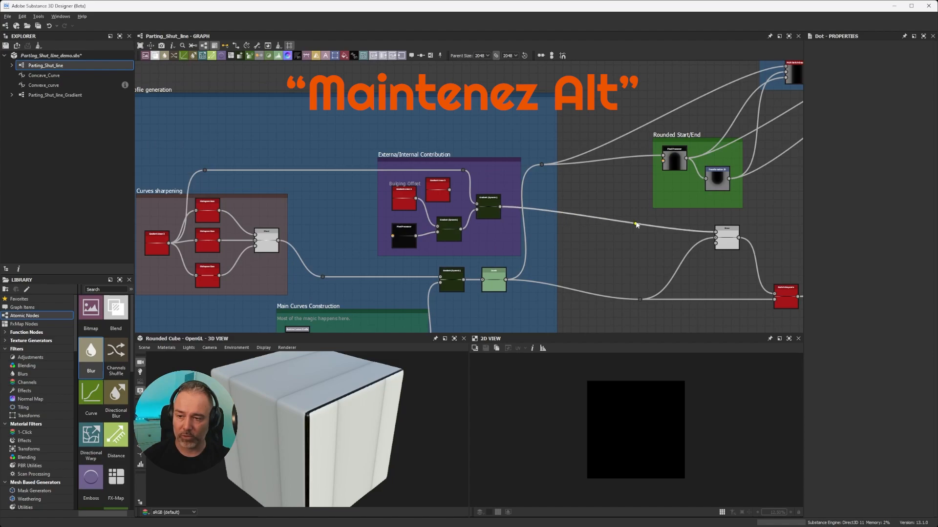
alt+click(343, 170)
drag(344, 174, 326, 173)
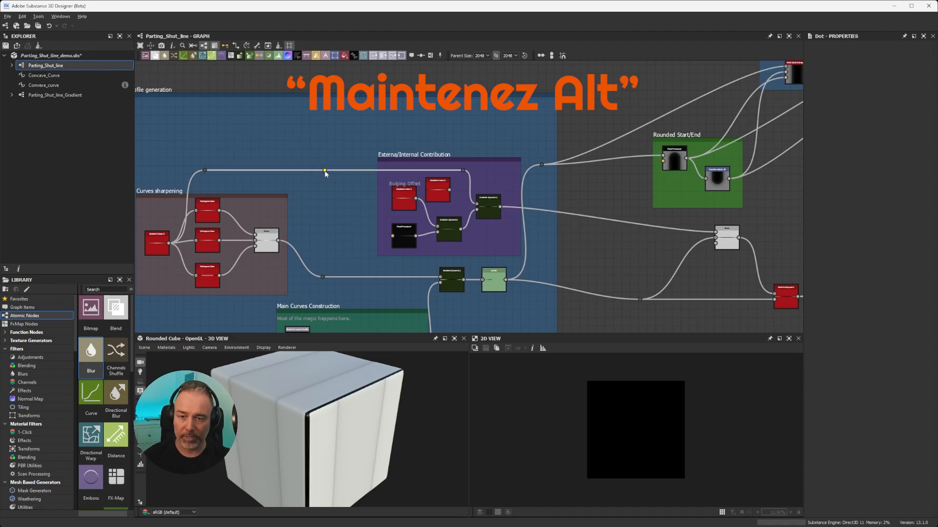
double_click(325, 171)
mouse_move(324, 171)
mouse_down()
mouse_move(324, 124)
mouse_move(322, 215)
mouse_move(321, 119)
mouse_move(319, 174)
mouse_up()
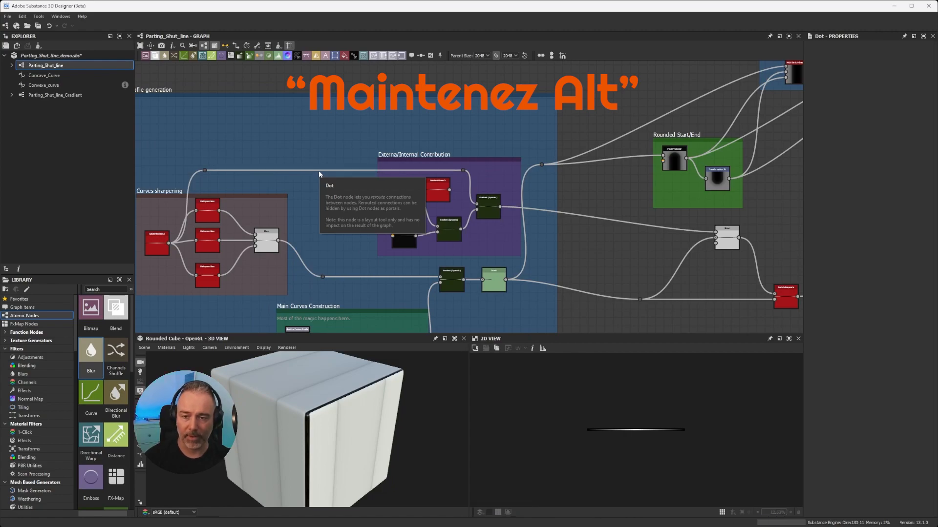
alt+drag(319, 172, 350, 171)
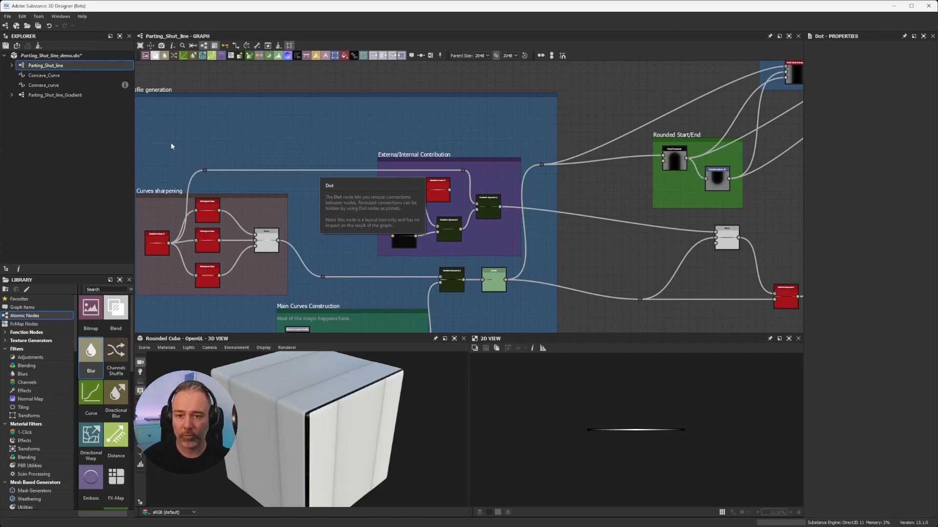
Step: Move the Gradient Linear 3 node out of the Curves sharpening frame, well to the left of Profile generation
middle_drag(172, 148, 375, 121)
scroll(375, 121, down, 1)
middle_drag(289, 148, 362, 147)
drag(436, 198, 201, 209)
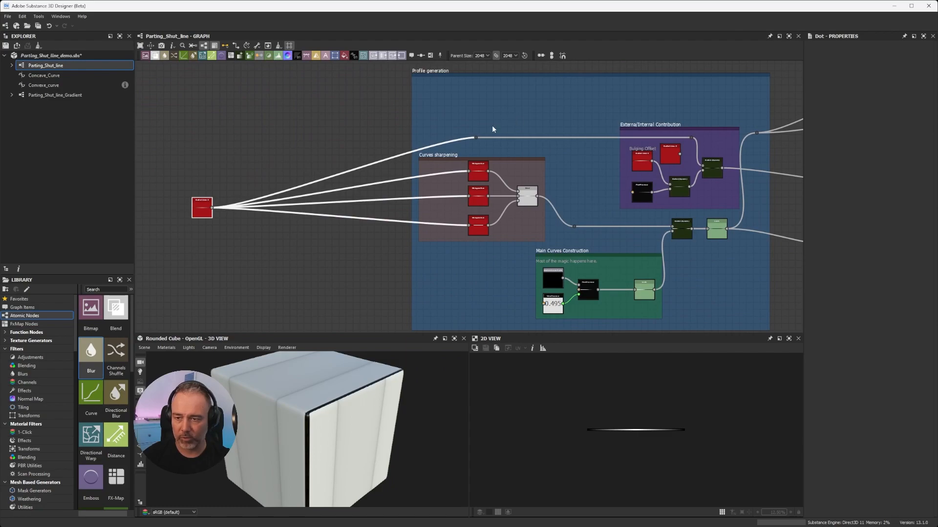
Step: Delete the two Dot nodes on the upper link running from Gradient Linear 3 to the Externa/Internal Contribution frame
click(476, 138)
key(Delete)
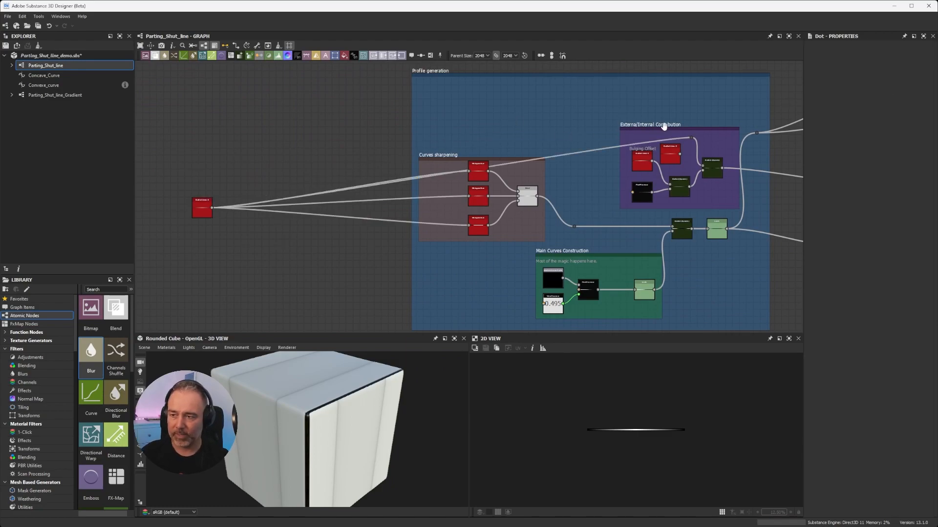
click(691, 138)
key(Delete)
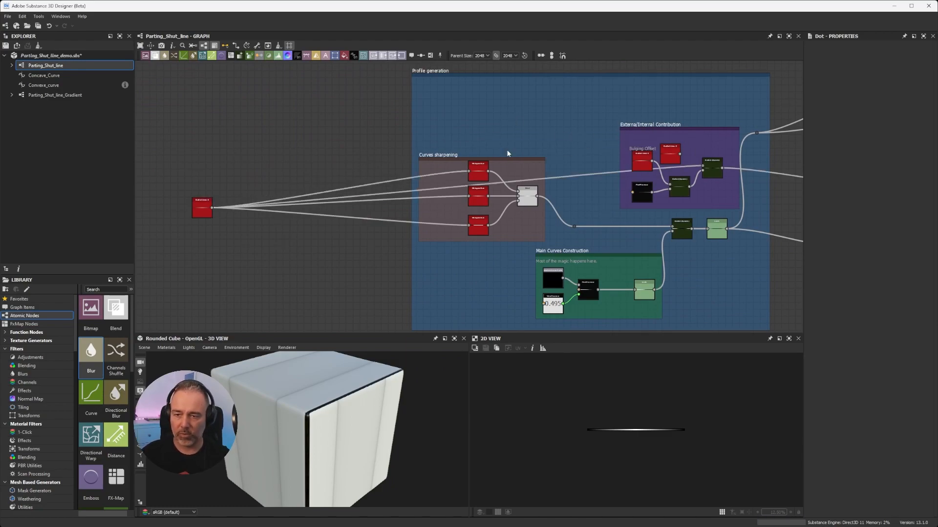
Step: Insert a Dot node on the output of Gradient Linear 3 so it carries all four outgoing links
middle_drag(243, 217, 399, 220)
scroll(298, 207, up, 5)
drag(346, 186, 239, 186)
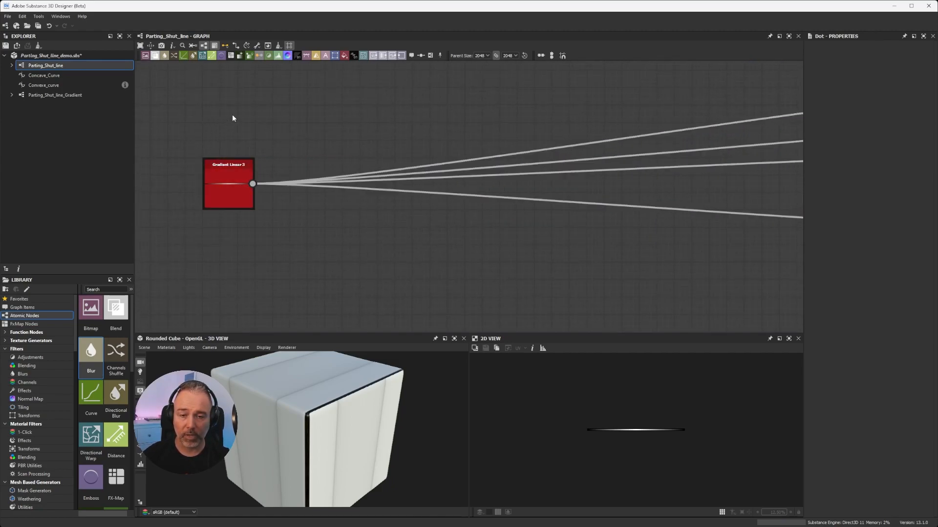
click(226, 170)
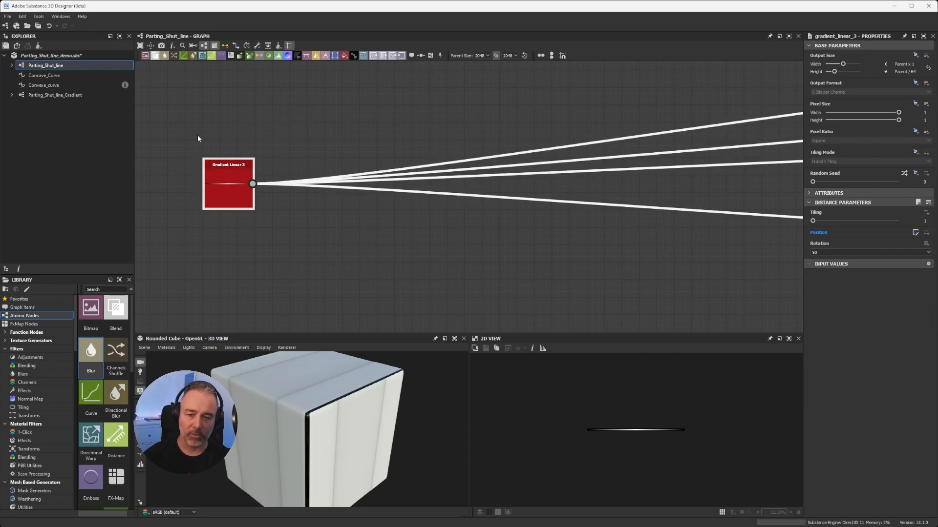
key(space)
text(dot)
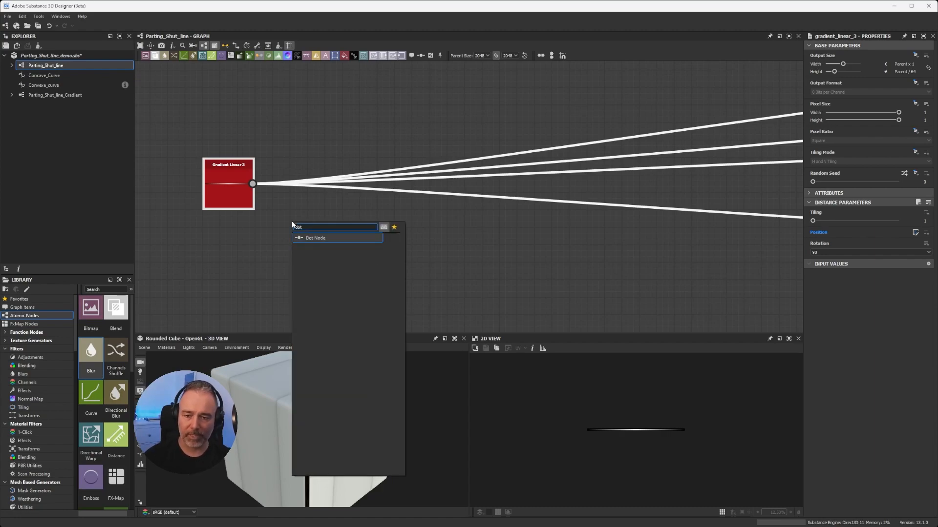
click(315, 238)
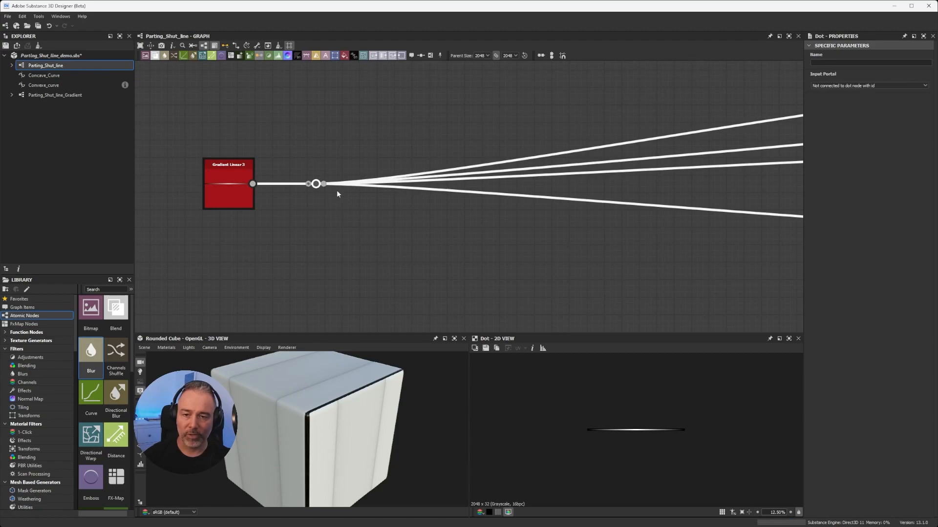
Step: Select the four links leaving the new Dot node and examine how they fan out
drag(384, 157, 455, 268)
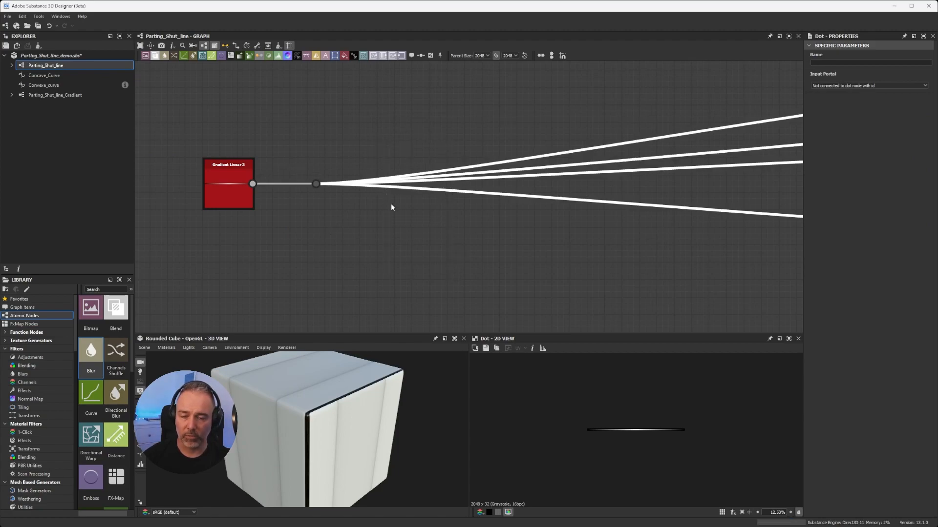
scroll(391, 203, down, 2)
scroll(376, 211, down, 2)
scroll(361, 211, up, 2)
scroll(351, 214, up, 2)
scroll(383, 208, down, 1)
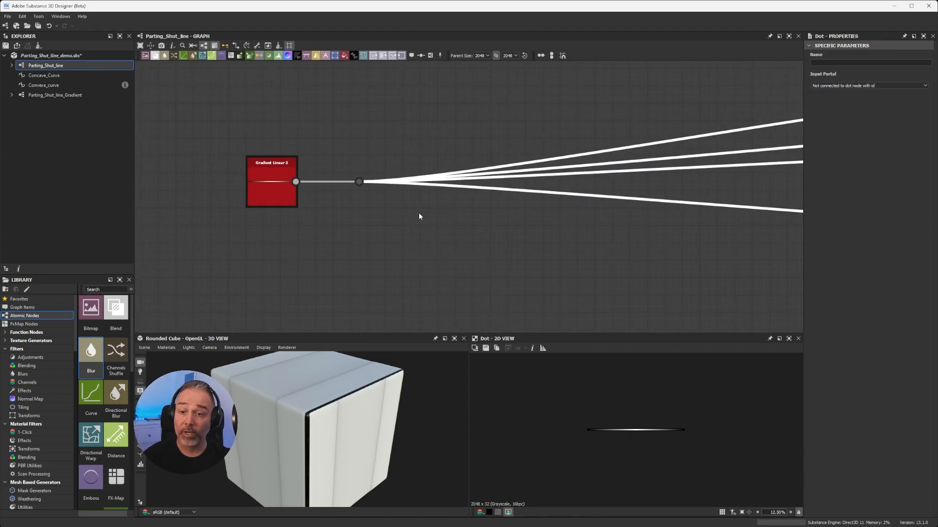
Step: Name the Dot node after Gradient Linear 3 "mon premier portail"
middle_drag(457, 224, 387, 222)
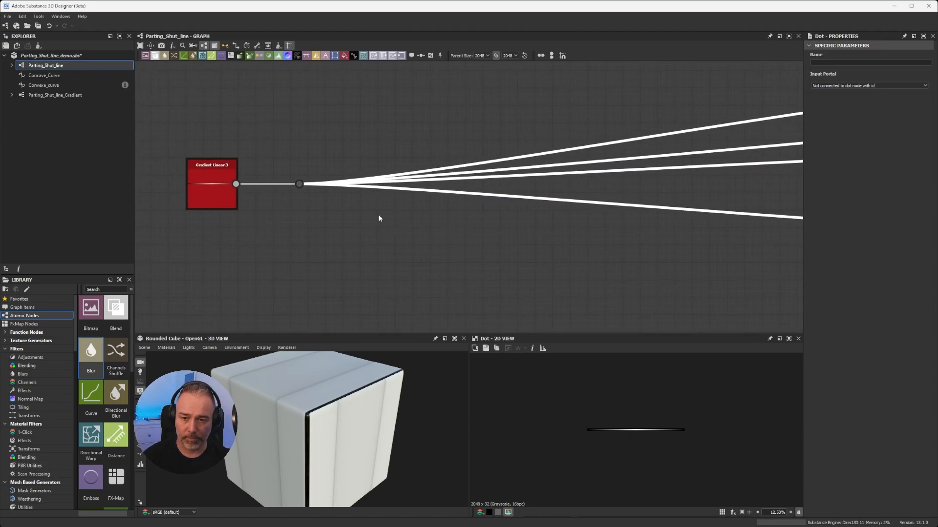
click(300, 184)
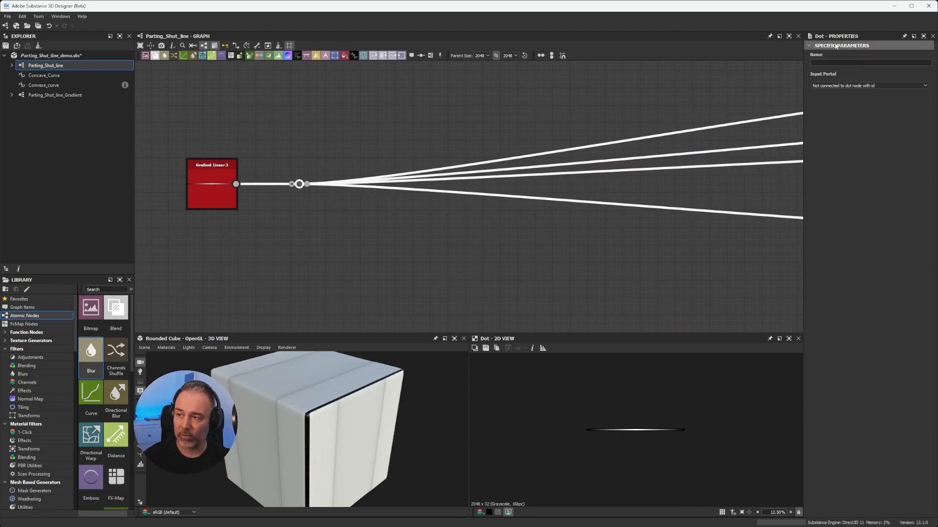
click(828, 62)
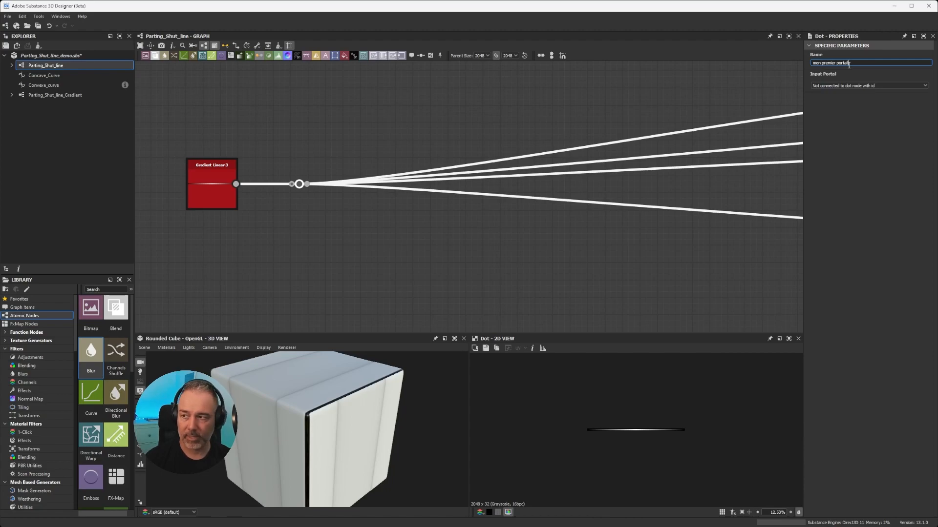
Step: Apply the name mon_premier_portail to the Dot node after Gradient Linear 3 and nudge the node slightly away from it
key(Return)
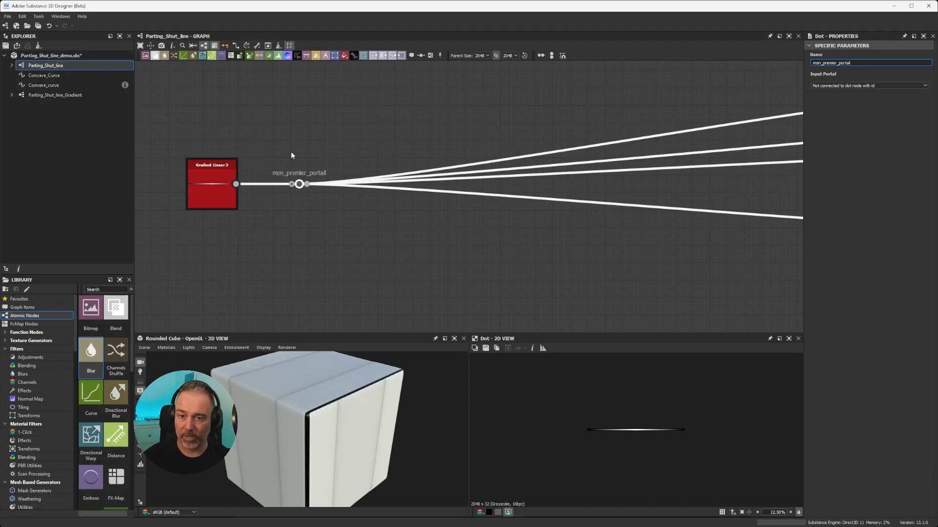
scroll(284, 185, up, 3)
scroll(313, 175, down, 5)
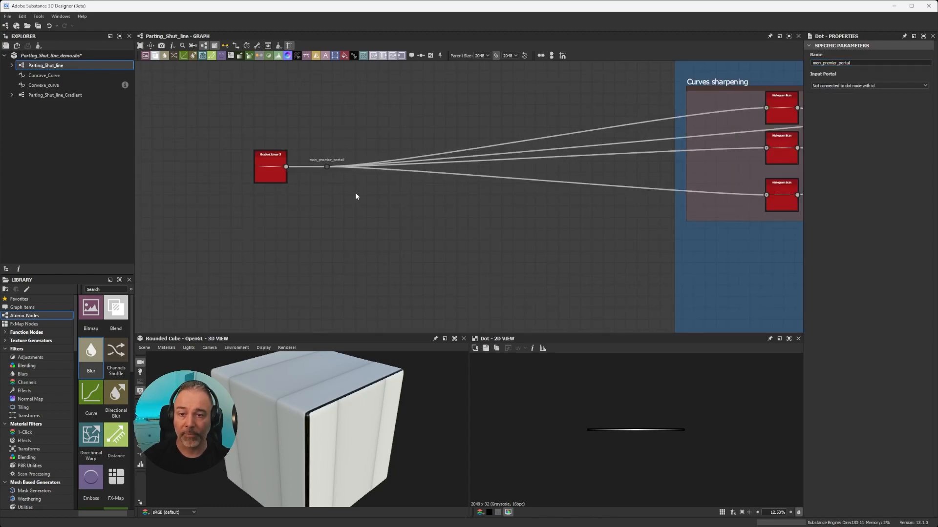
drag(327, 167, 356, 186)
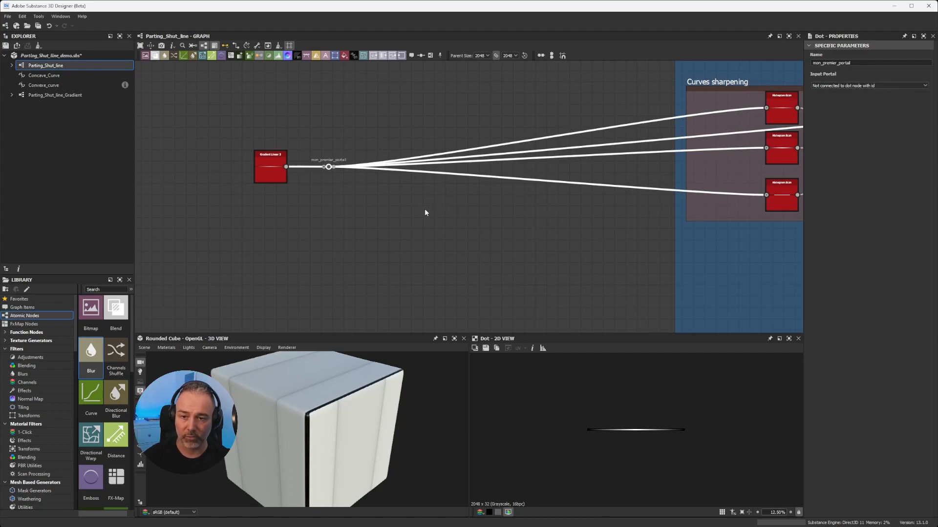
scroll(425, 211, up, 3)
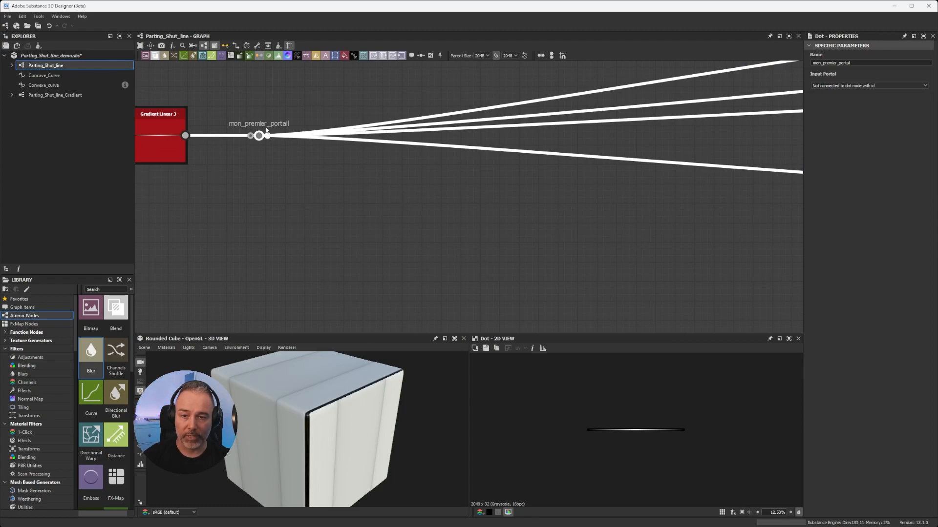
scroll(274, 132, up, 1)
scroll(275, 131, up, 1)
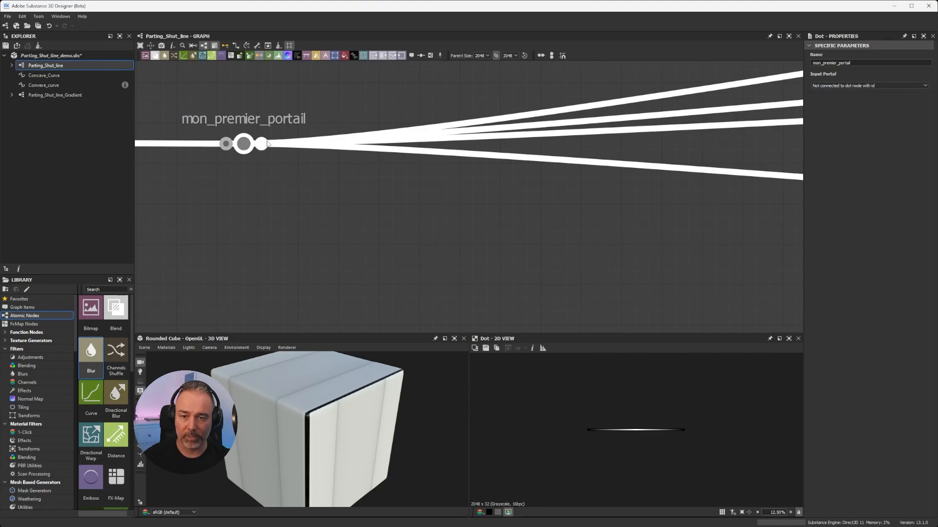
Step: Add an unconnected Dot node in the empty area below the links and set its input portal to mon_premier_portail
scroll(274, 122, down, 5)
middle_drag(420, 188, 386, 169)
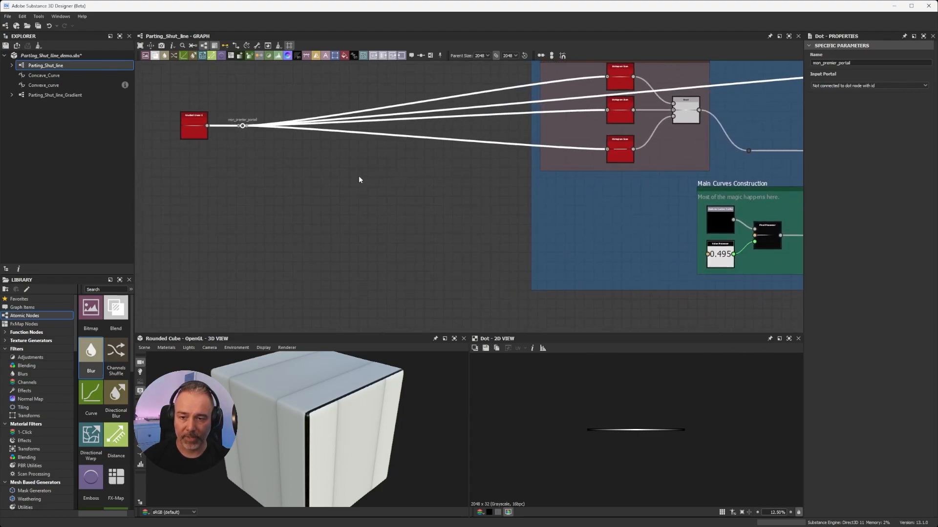
scroll(366, 184, up, 3)
scroll(377, 200, down, 2)
scroll(382, 210, up, 2)
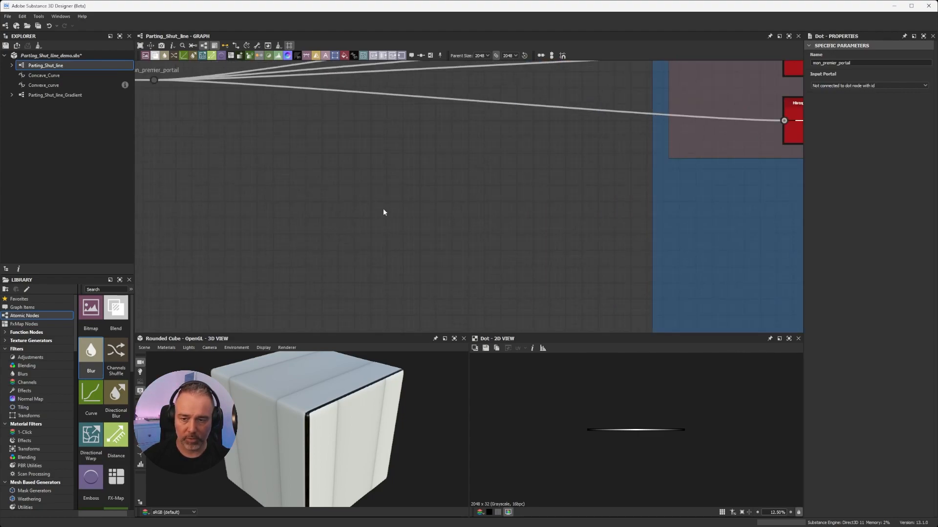
key(space)
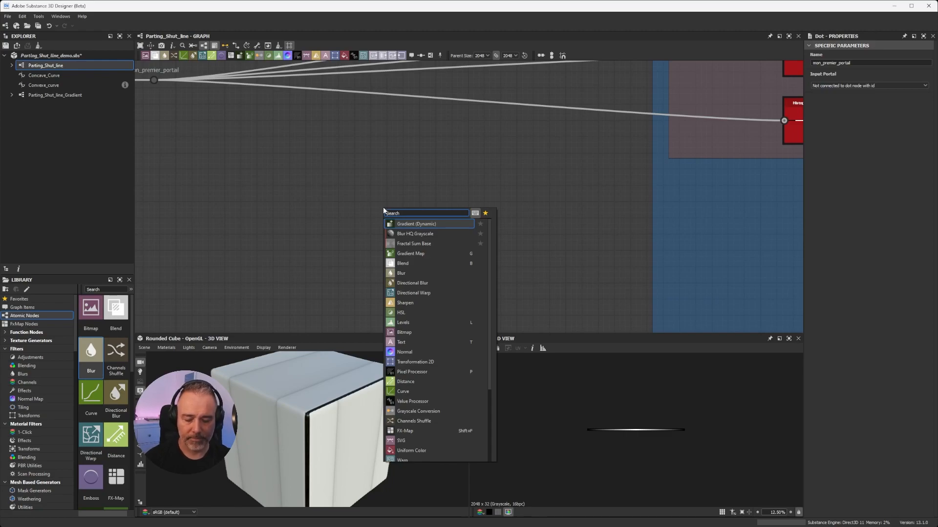
text(dot)
click(414, 224)
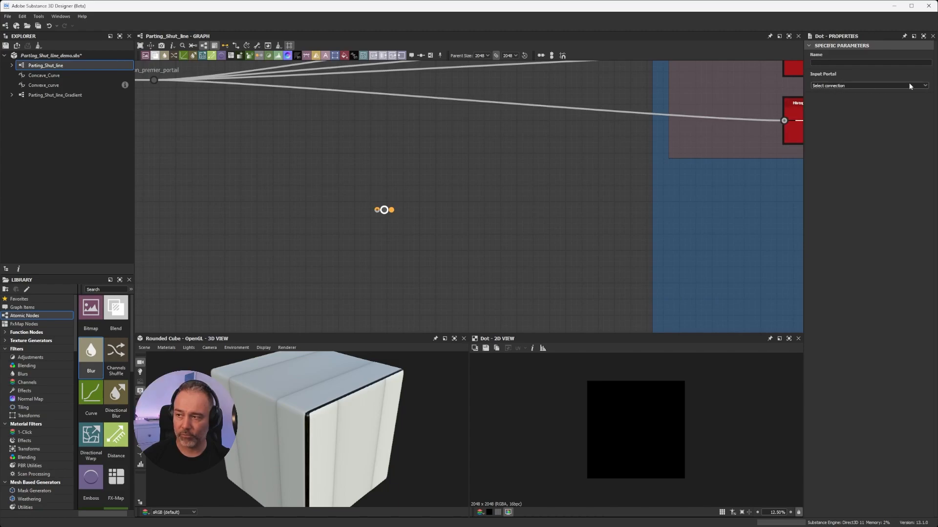
click(924, 86)
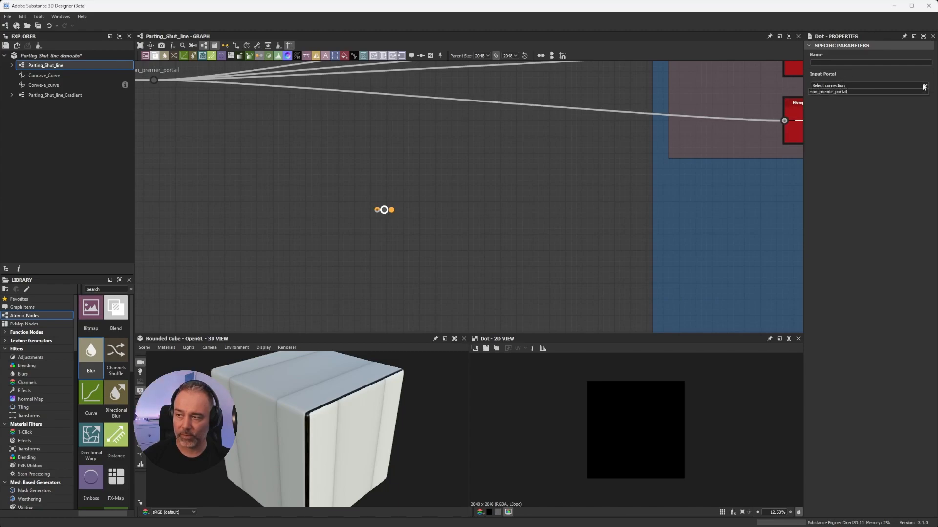
click(842, 92)
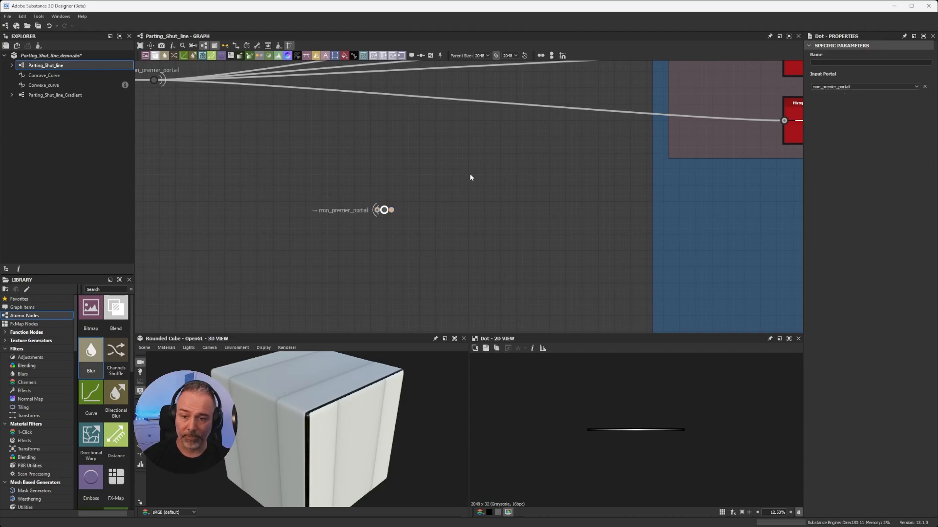
Step: Examine the portal markers on the receiving Dot node and on the named Dot node after Gradient Linear 3
scroll(398, 223, up, 3)
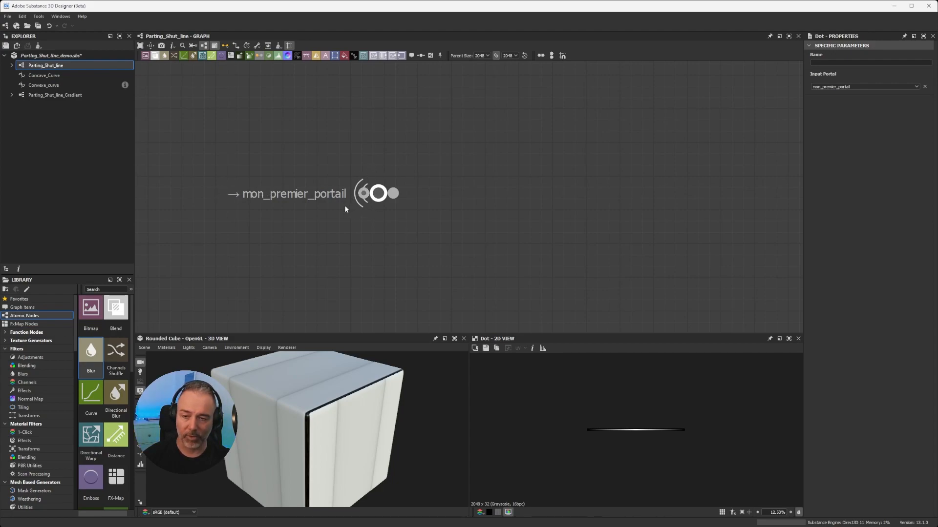
scroll(335, 205, down, 4)
middle_drag(246, 162, 505, 205)
middle_drag(424, 151, 409, 213)
scroll(404, 158, up, 4)
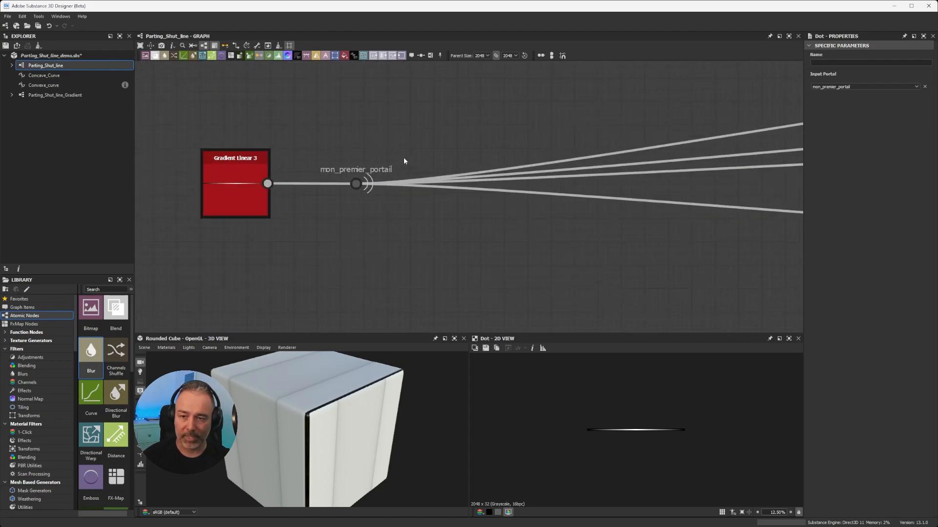
scroll(380, 210, down, 5)
middle_drag(531, 270, 488, 186)
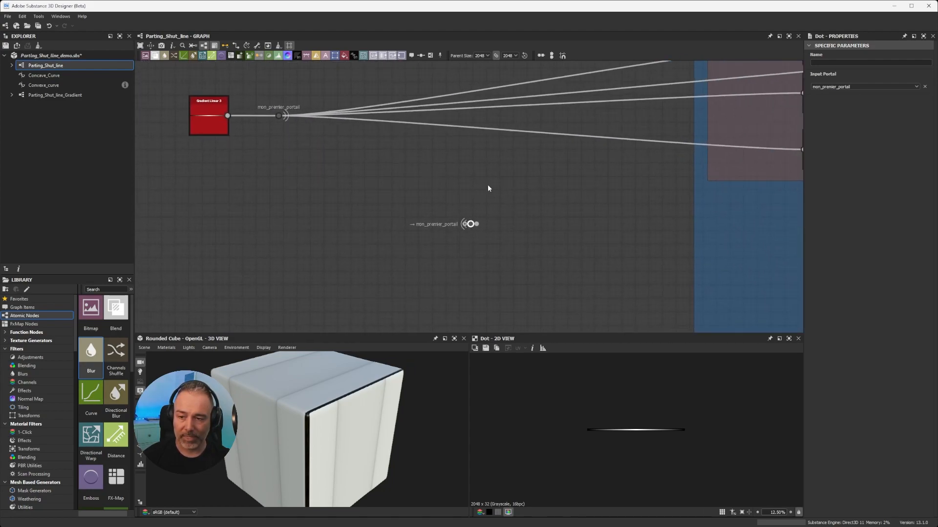
Step: Move the receiving Dot node closer to the blue Profile generation frame and follow its dashed link back to mon_premier_portail
click(470, 224)
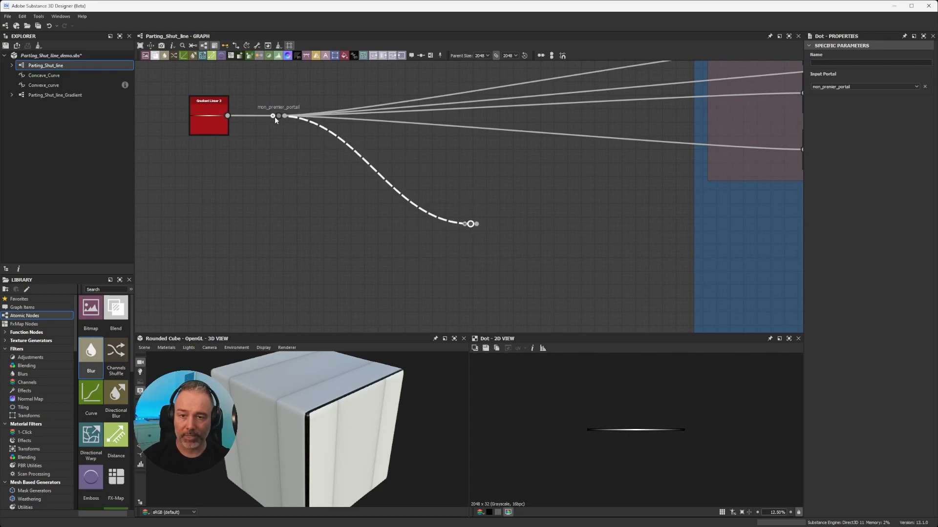
drag(387, 195, 611, 274)
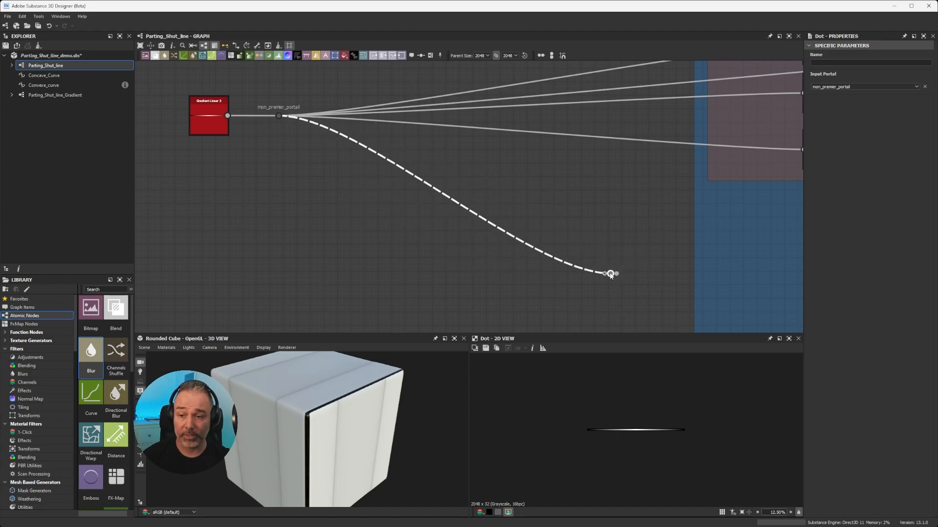
scroll(579, 190, down, 3)
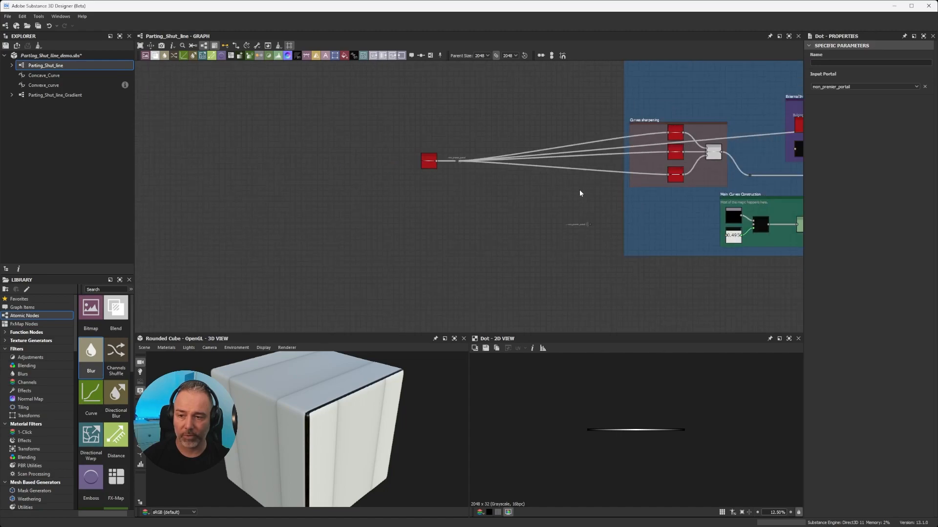
middle_drag(580, 193, 408, 174)
scroll(425, 213, up, 4)
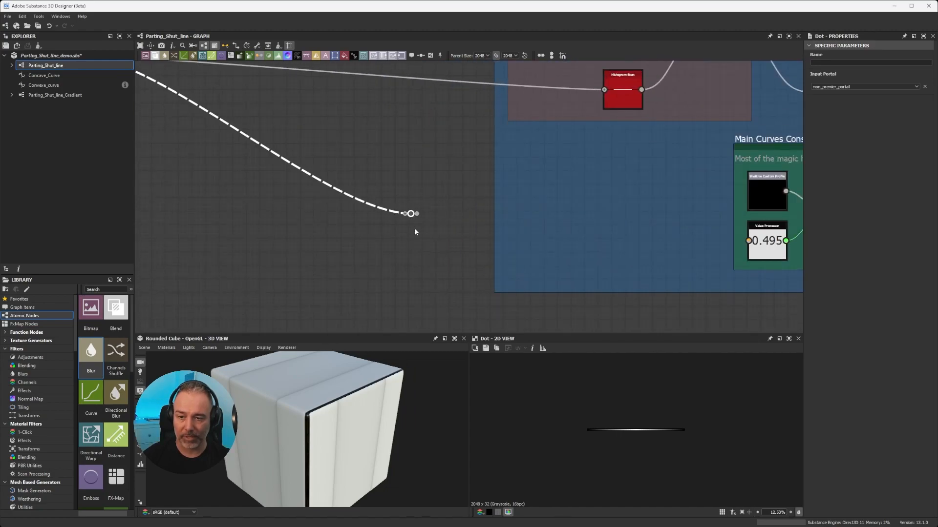
scroll(414, 229, down, 3)
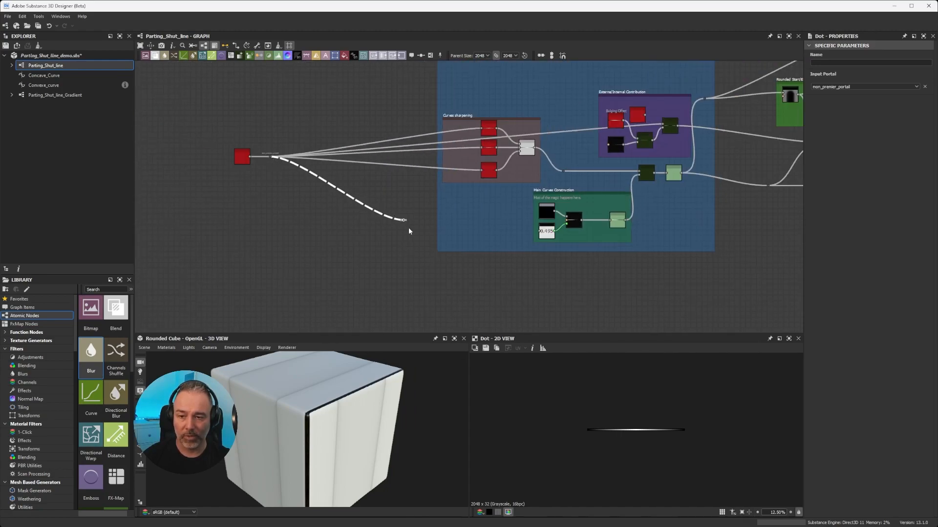
scroll(291, 173, up, 3)
scroll(291, 174, down, 3)
scroll(290, 170, up, 2)
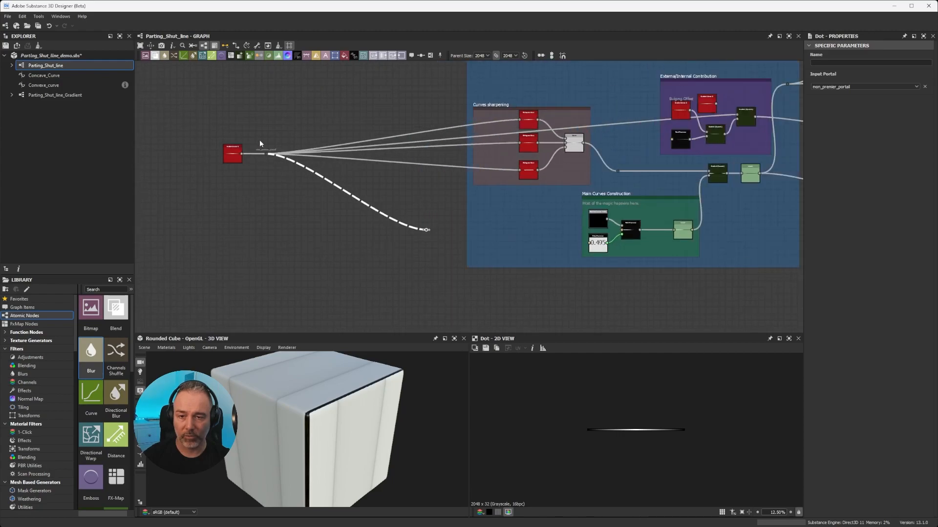
Step: Delete the free-standing receiving Dot node below the links
scroll(429, 224, up, 2)
scroll(429, 224, down, 2)
scroll(429, 236, up, 3)
middle_drag(429, 236, 486, 178)
scroll(471, 168, down, 3)
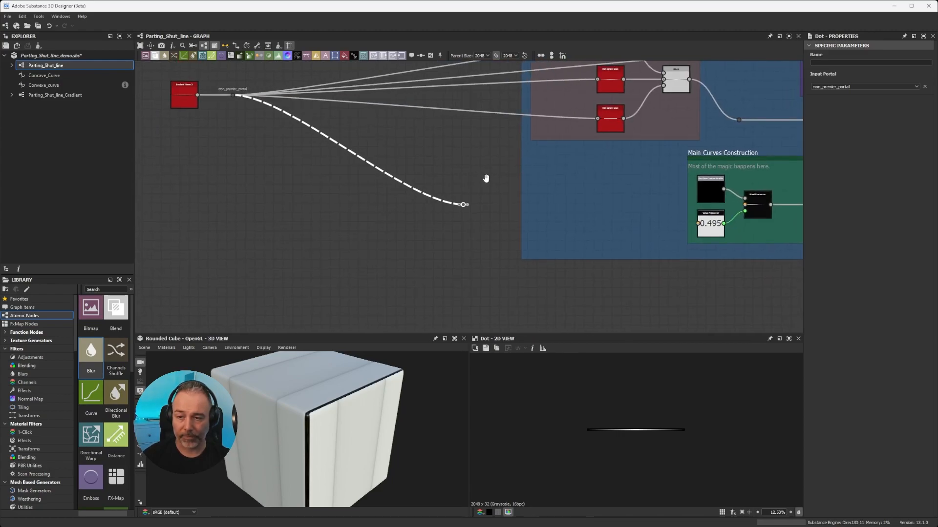
click(442, 231)
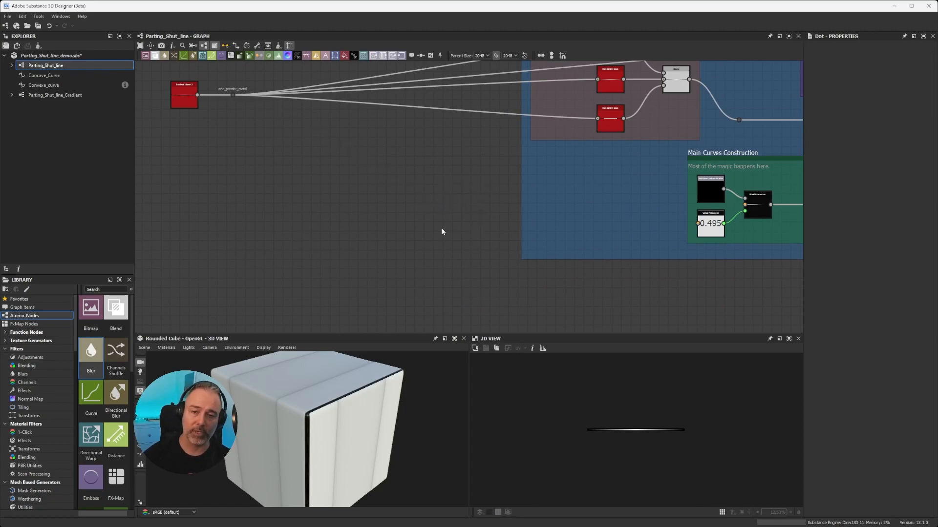
Step: Insert a portal Dot node fed by mon_premier_portail on the link into the lowest Histogram Scan of the Curves sharpening frame
middle_drag(361, 164, 408, 237)
scroll(271, 156, up, 5)
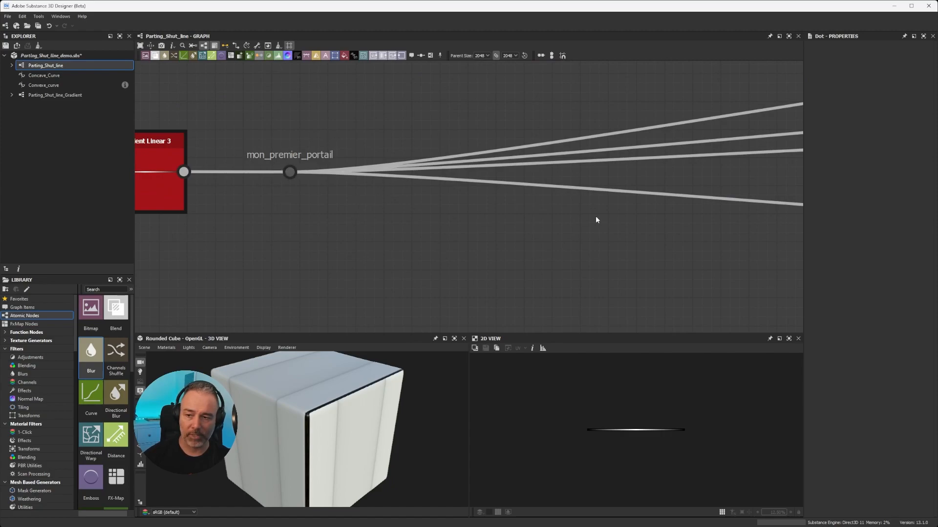
scroll(590, 220, down, 4)
middle_drag(655, 220, 335, 151)
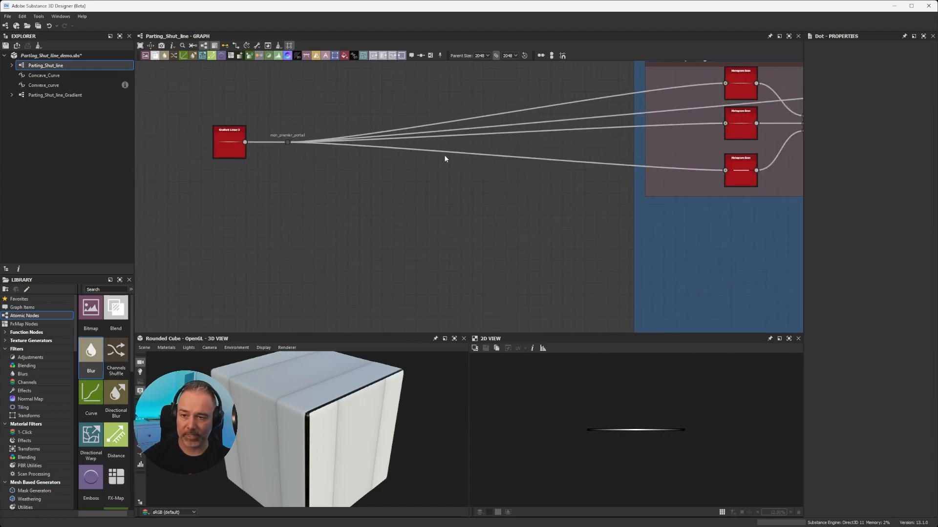
middle_drag(693, 170, 446, 157)
scroll(446, 157, up, 1)
scroll(445, 158, up, 2)
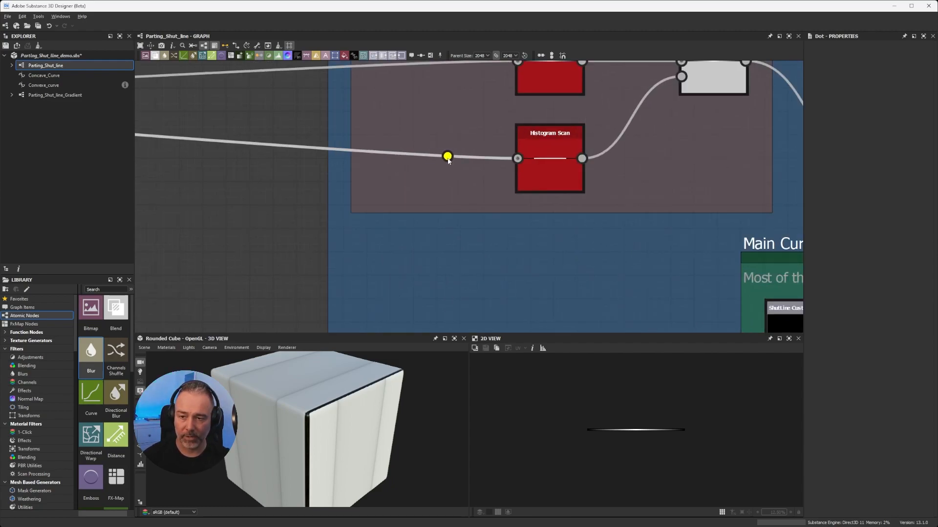
alt+shift+click(447, 156)
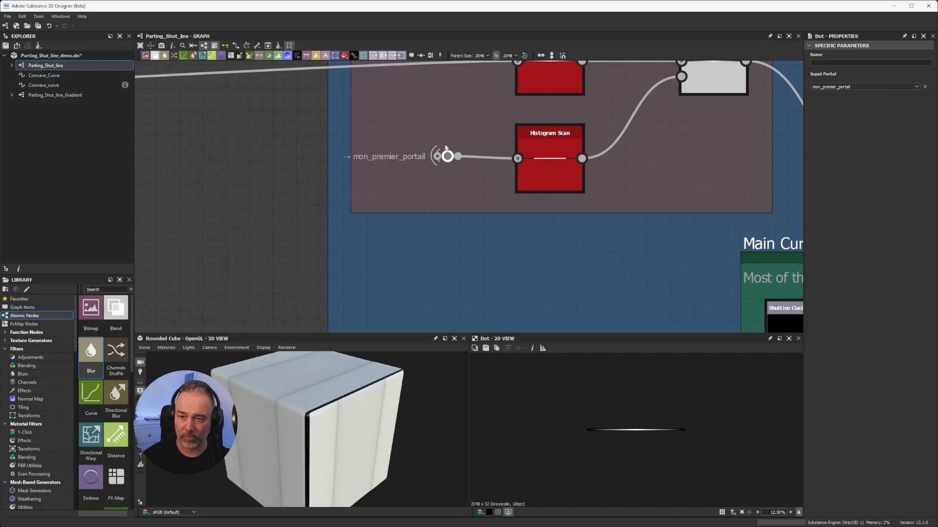
Step: Move the receiving portal Dot outside the Curves sharpening frame and reroute the other two Histogram Scan inputs to it
drag(447, 157, 272, 164)
scroll(284, 145, down, 3)
middle_drag(293, 132, 299, 141)
scroll(372, 126, down, 1)
middle_drag(373, 125, 562, 154)
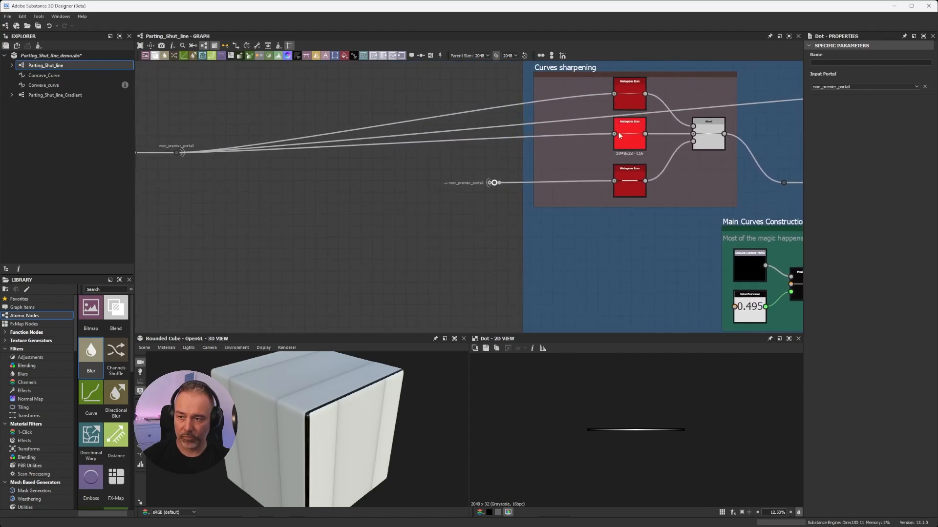
drag(614, 133, 495, 182)
drag(614, 93, 495, 183)
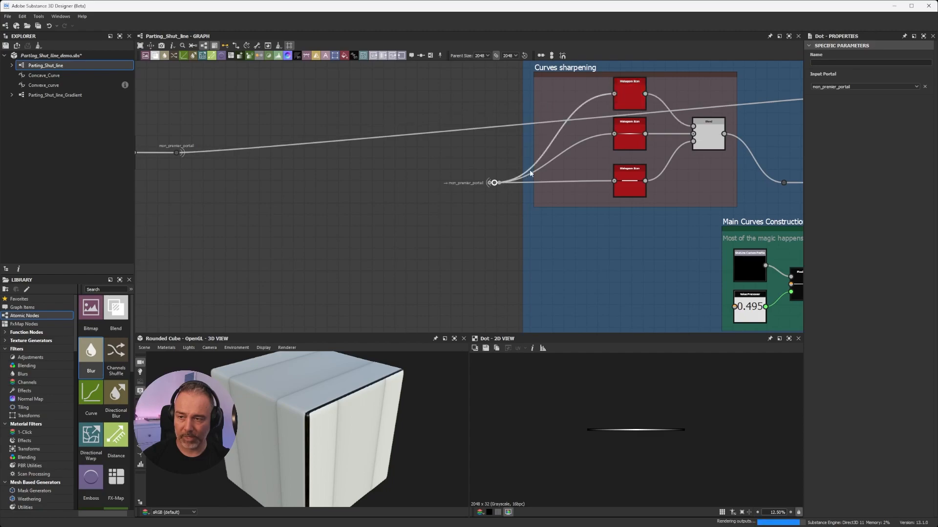
Step: Insert another portal Dot fed by mon_premier_portail on the remaining long link, inside the External/Internal Contribution frame
scroll(494, 176, down, 2)
middle_drag(494, 176, 360, 184)
scroll(239, 221, down, 1)
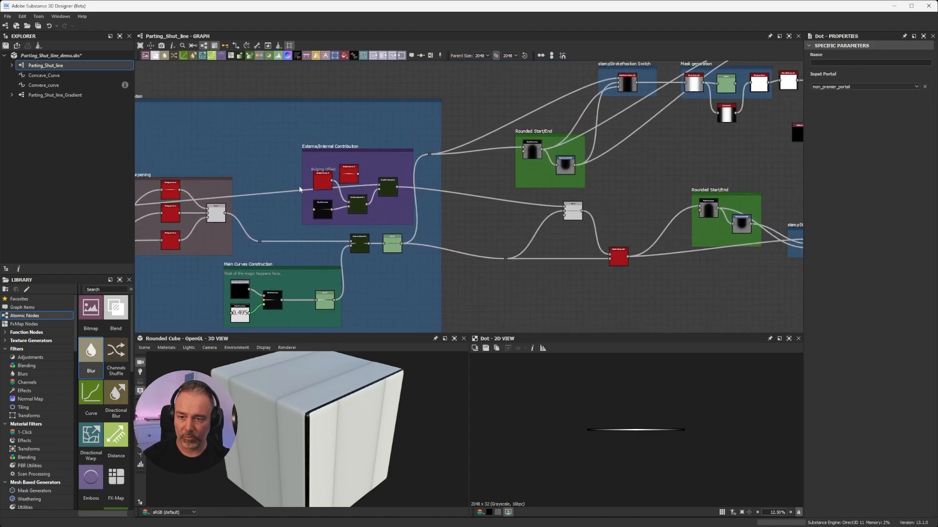
scroll(361, 184, up, 4)
scroll(235, 193, down, 4)
Step: Display the portal links of the named Dot node and raise the Histogram Scans' receiving Dot roughly level with it
middle_drag(234, 194, 479, 140)
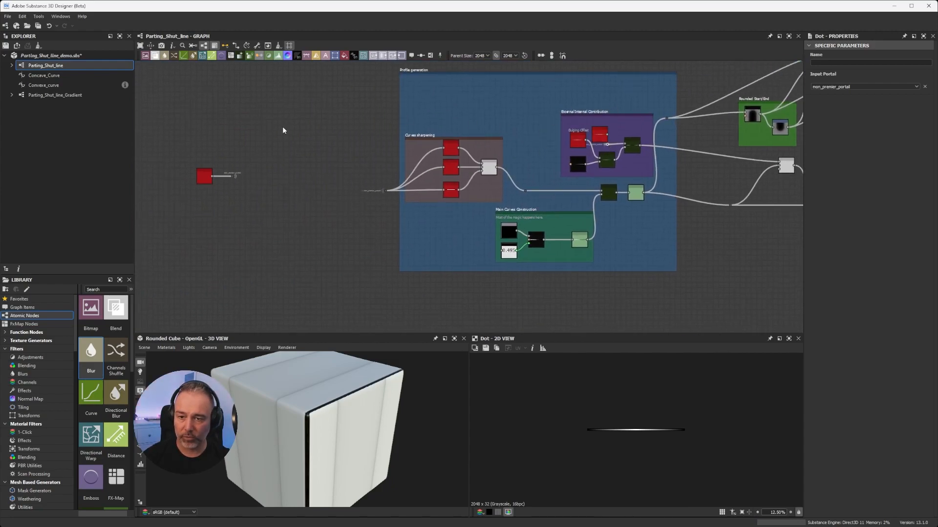
drag(259, 168, 228, 189)
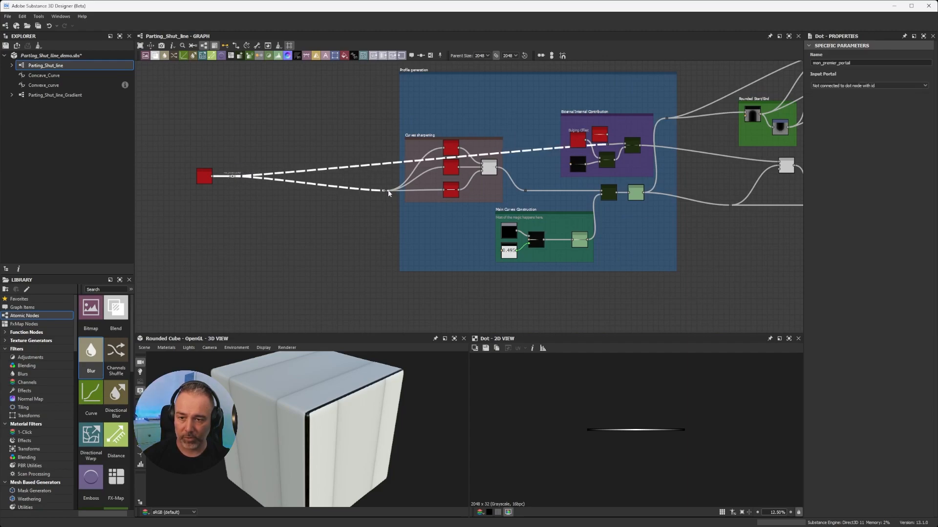
drag(386, 191, 381, 172)
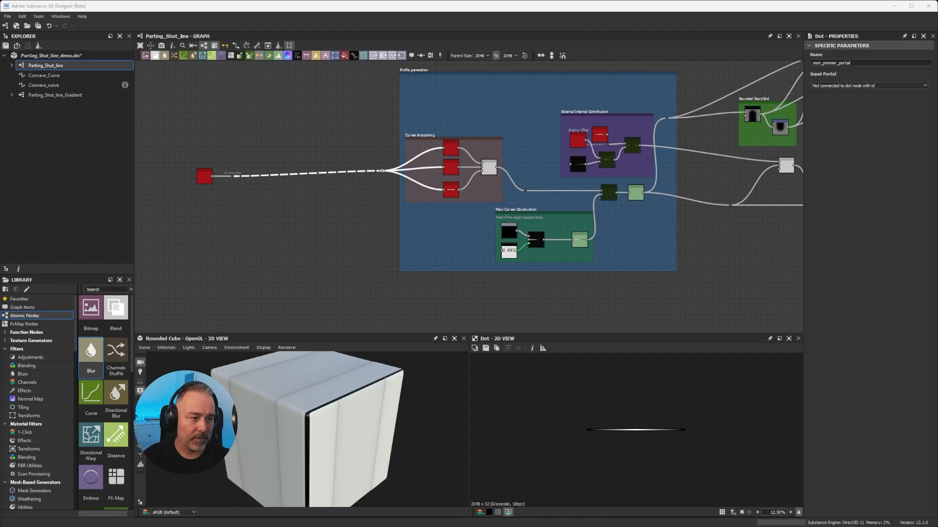
Step: Examine the portal connection between the named Dot and the Histogram Scans' receiving Dot, and the layout of the whole graph
scroll(379, 182, up, 3)
scroll(190, 166, down, 4)
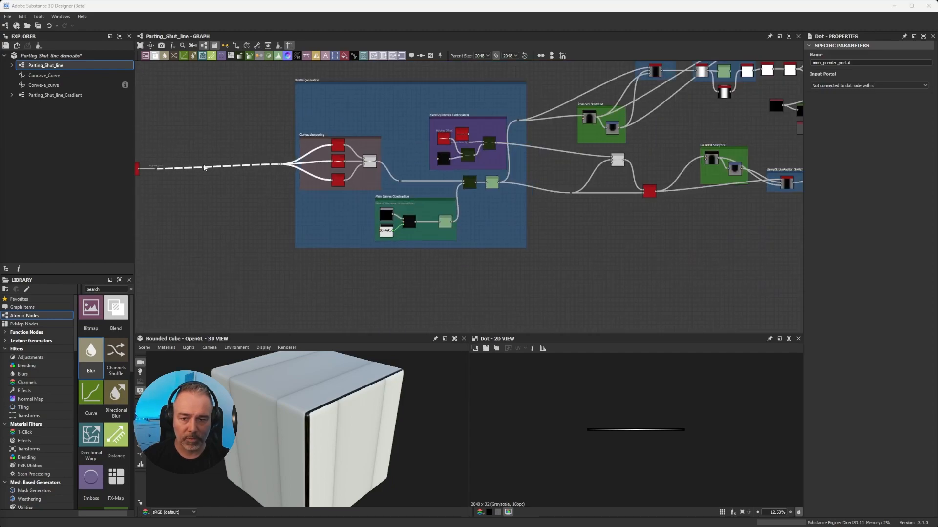
middle_drag(238, 151, 334, 128)
mouse_move(225, 146)
mouse_down()
mouse_move(255, 139)
mouse_move(225, 146)
mouse_up()
scroll(265, 148, up, 5)
drag(488, 103, 547, 164)
click(264, 200)
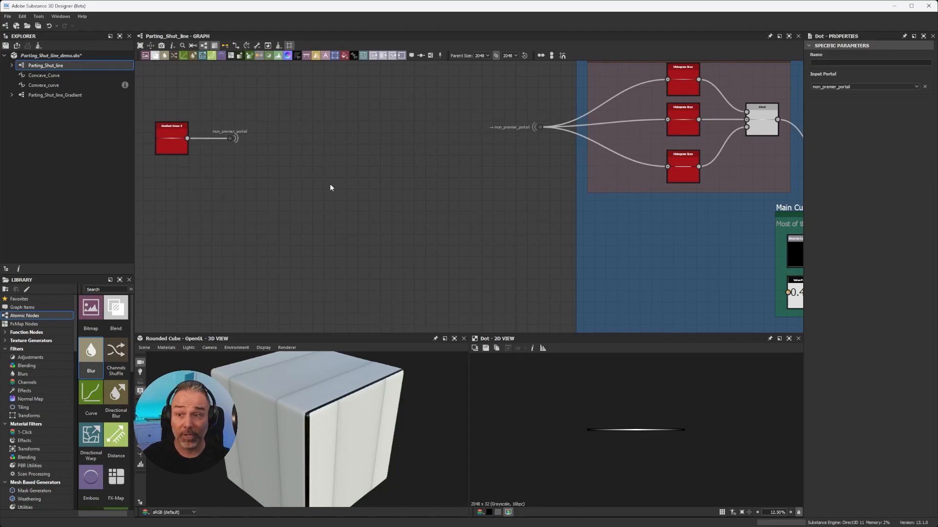
scroll(330, 187, down, 8)
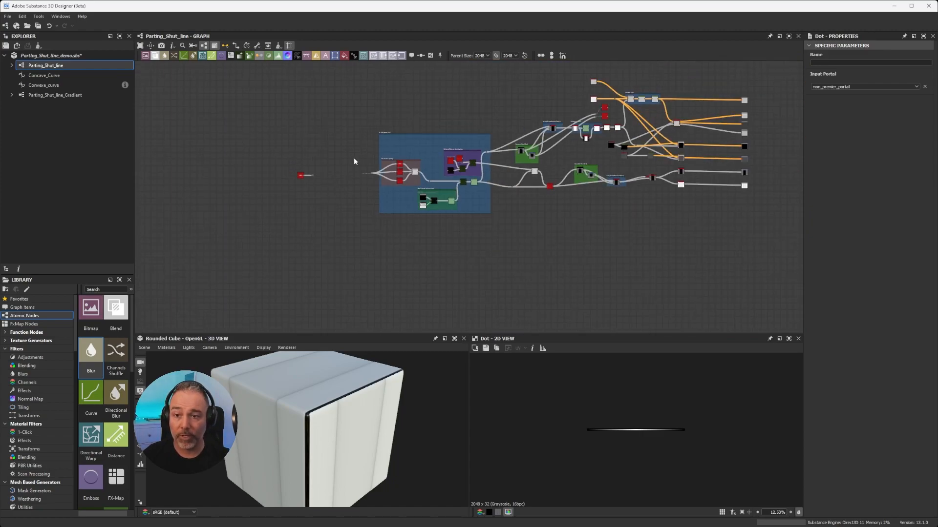
Step: Add a Comment in the empty area above the node graph
middle_drag(371, 104, 358, 178)
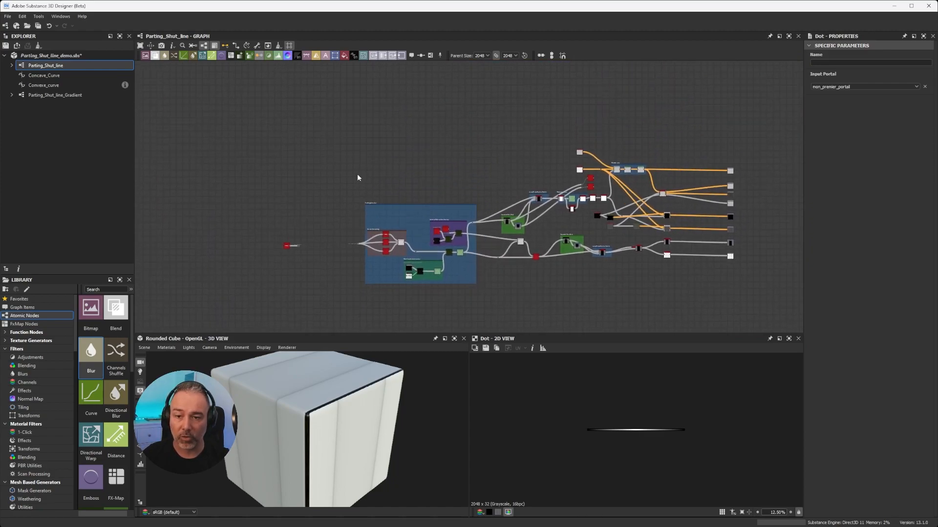
middle_drag(386, 108, 358, 320)
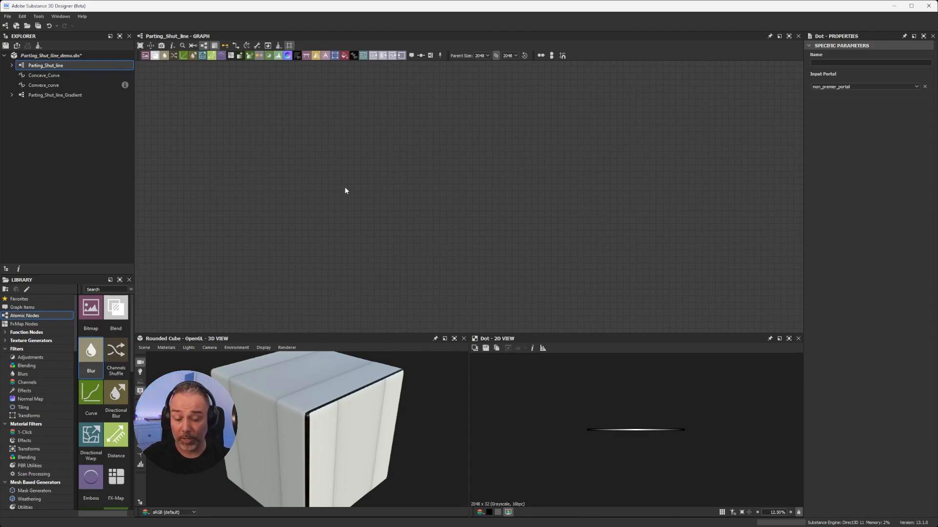
key(space)
text(comment)
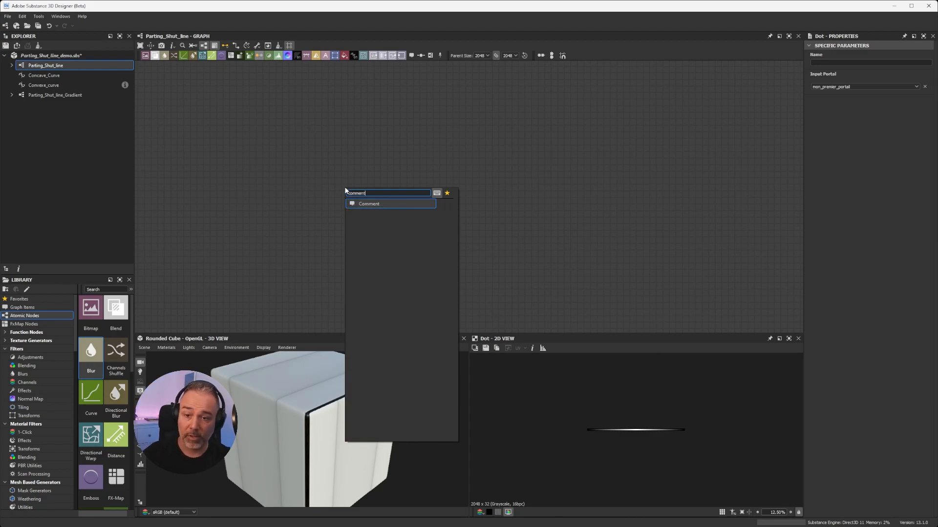
click(369, 203)
scroll(347, 190, up, 5)
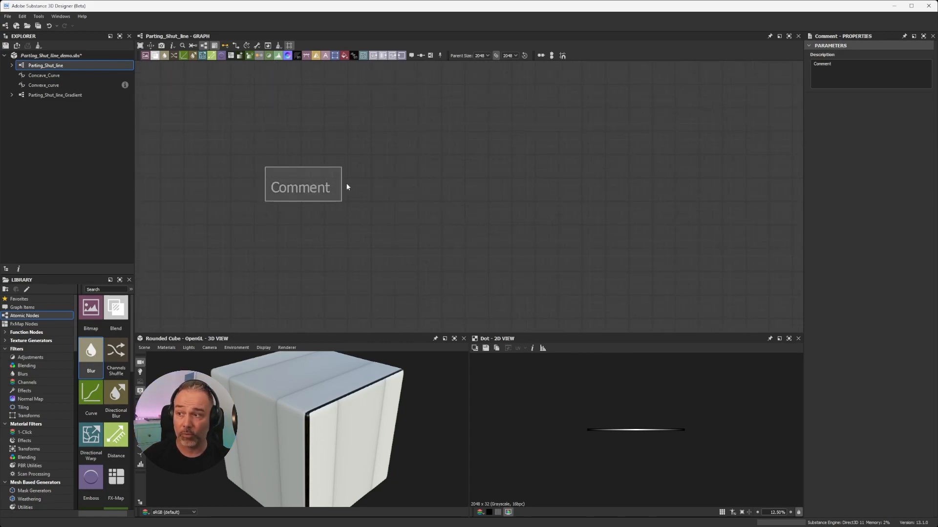
Step: Replace the comment's description with four lines: "Sol boueux:", "faire la terre", "faie le materiel de boue" and "faire le masque"
double_click(826, 64)
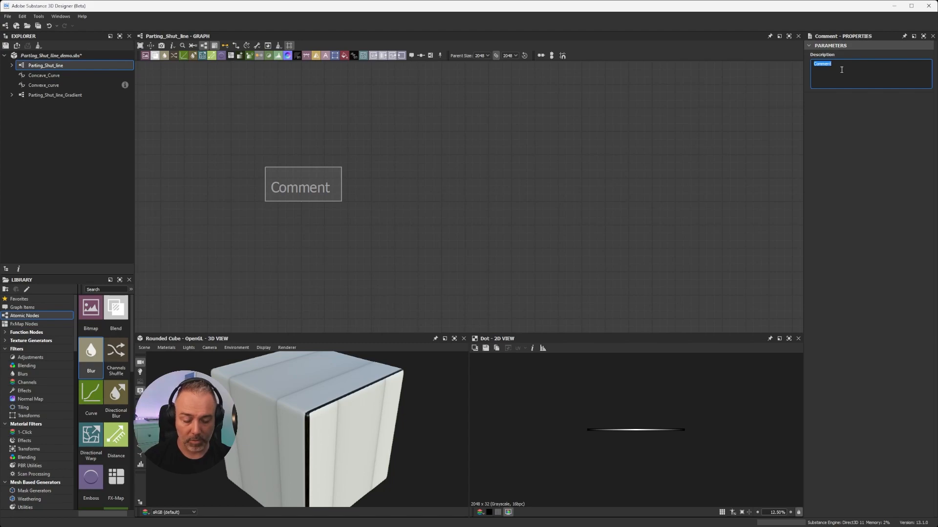
text(sol boueux:)
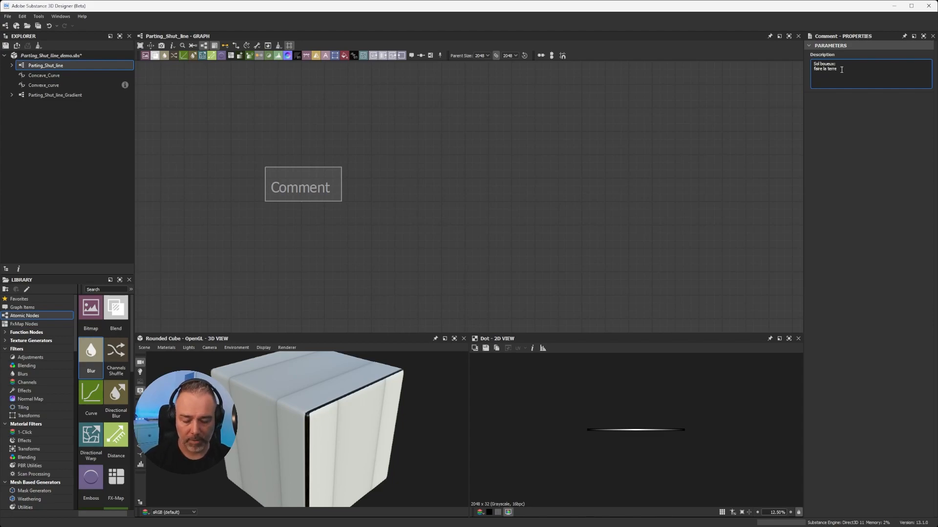
text(e le materiel de)
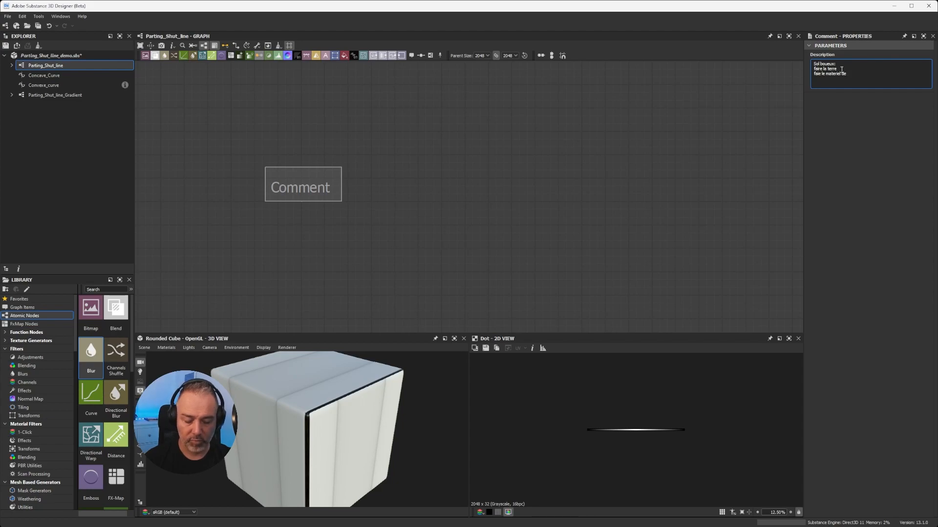
text( boue faire)
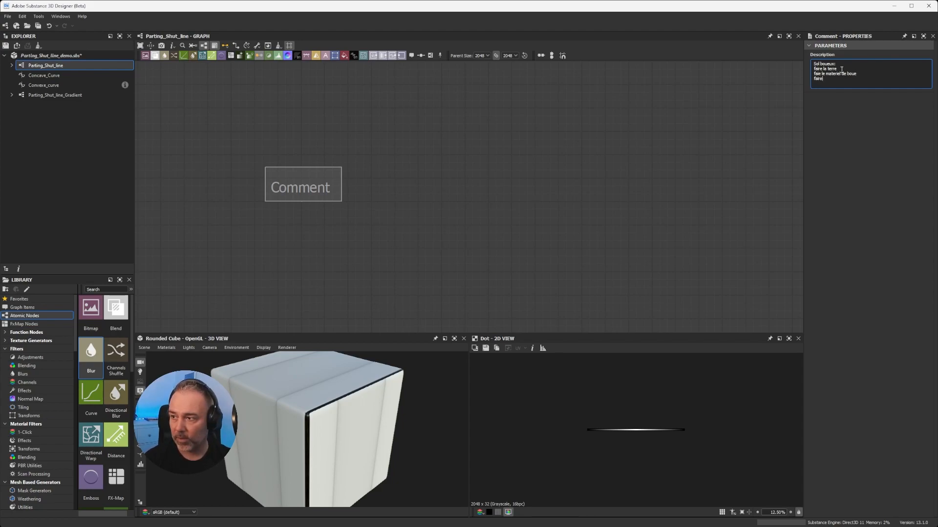
text( le masque)
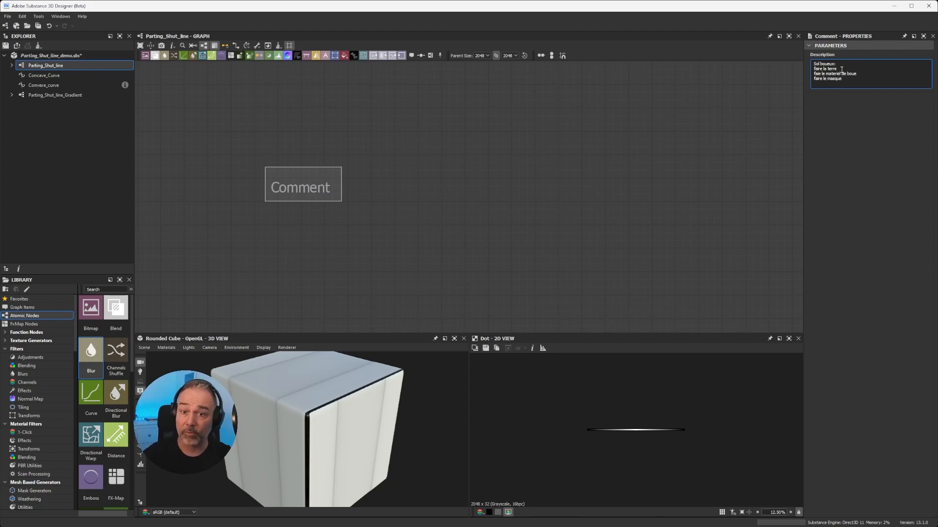
click(506, 123)
Step: Reposition the Sol boueux comment in the empty space above the node graph
scroll(439, 169, down, 8)
scroll(423, 180, up, 4)
drag(422, 180, 243, 261)
scroll(319, 262, down, 6)
middle_drag(347, 264, 421, 160)
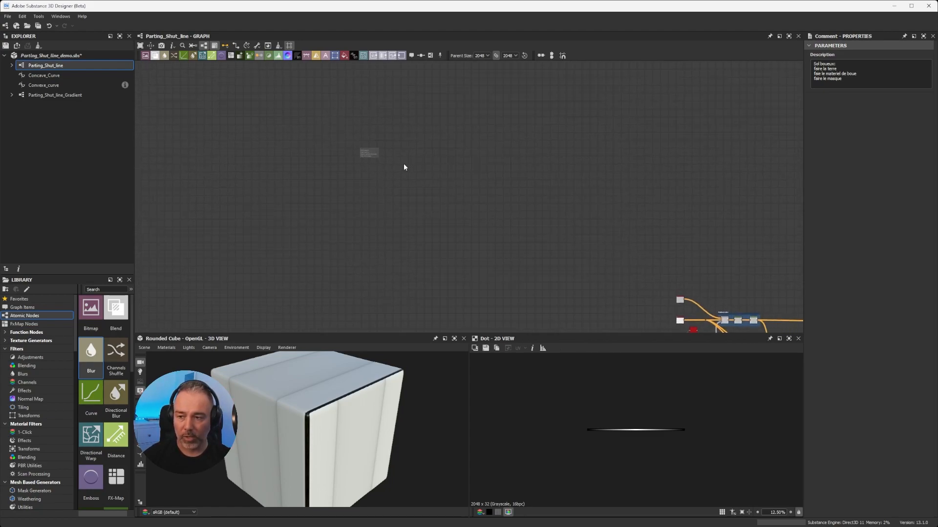
scroll(405, 167, up, 3)
middle_drag(307, 135, 659, 276)
middle_drag(747, 273, 429, 136)
scroll(430, 137, down, 3)
drag(368, 130, 508, 130)
scroll(582, 143, up, 3)
middle_drag(582, 144, 450, 203)
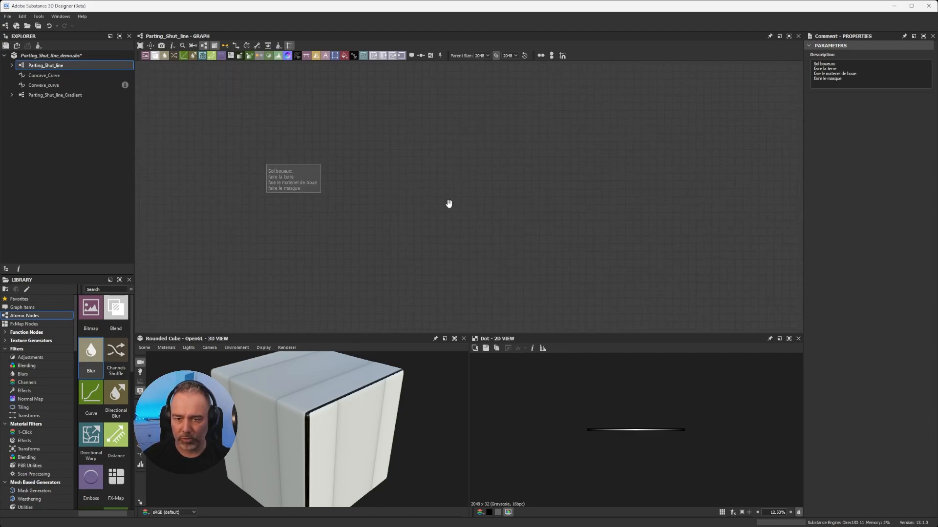
scroll(332, 161, up, 3)
scroll(263, 173, down, 2)
middle_drag(249, 173, 275, 174)
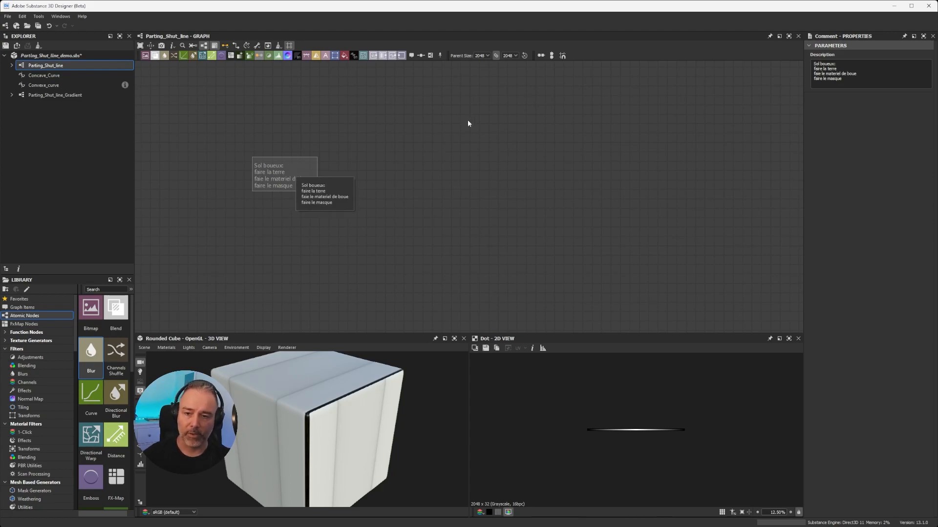
Step: Add a Frame beside the comment, enlarge it into a wide rectangle and shift it slightly up towards the comment
key(space)
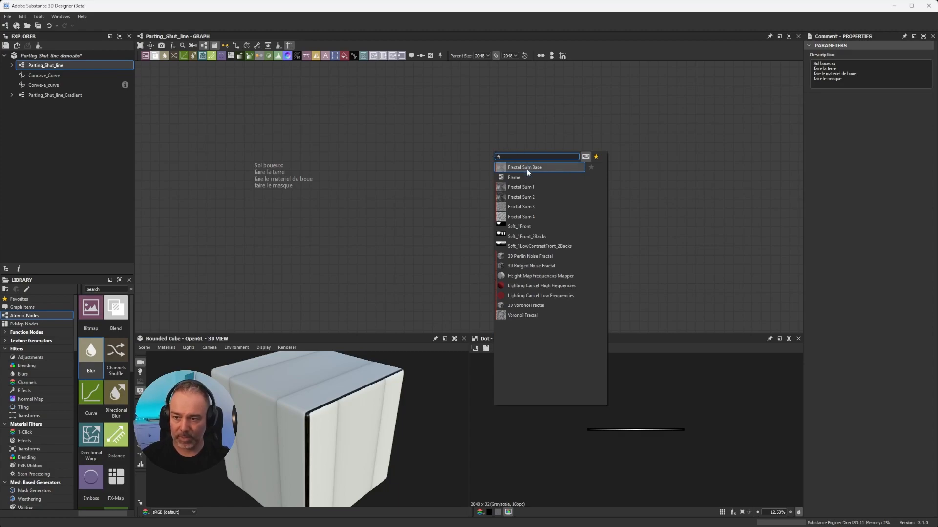
click(517, 178)
middle_drag(538, 184, 469, 143)
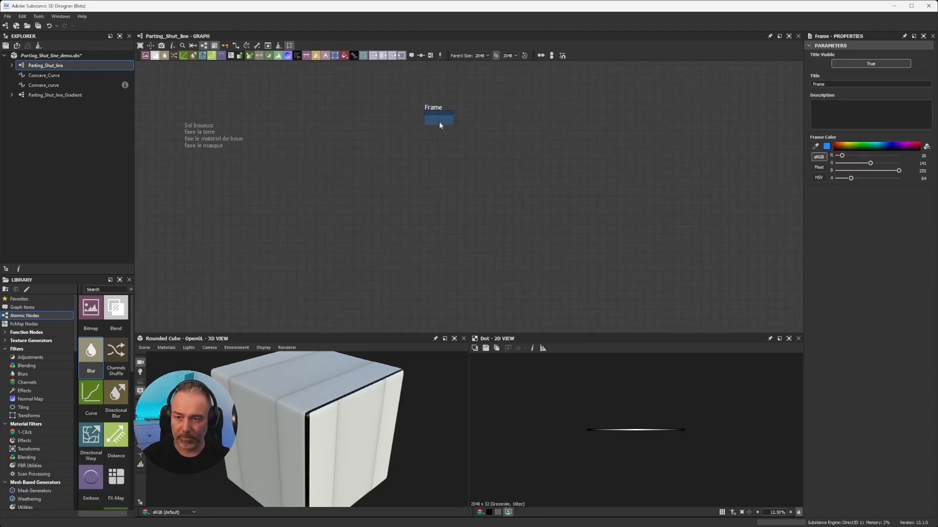
drag(453, 128, 718, 302)
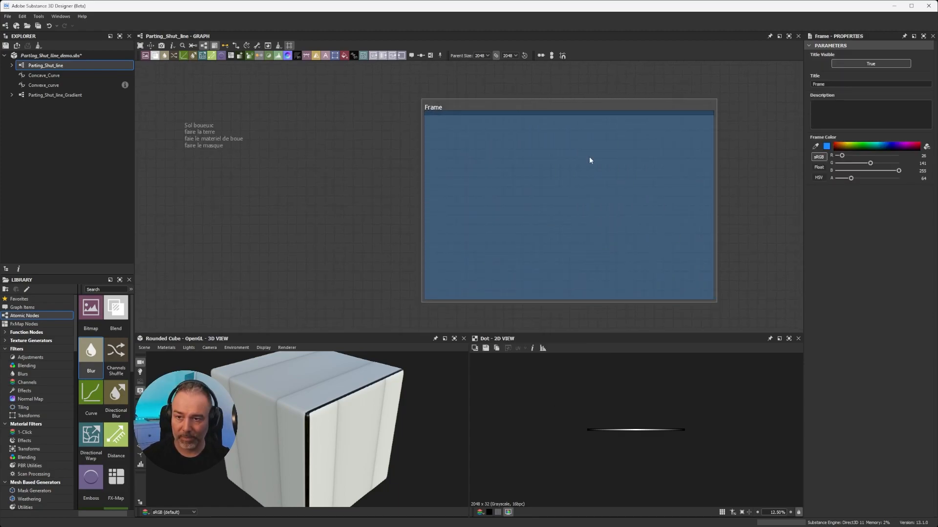
scroll(505, 130, down, 2)
middle_drag(505, 129, 431, 136)
drag(399, 125, 382, 109)
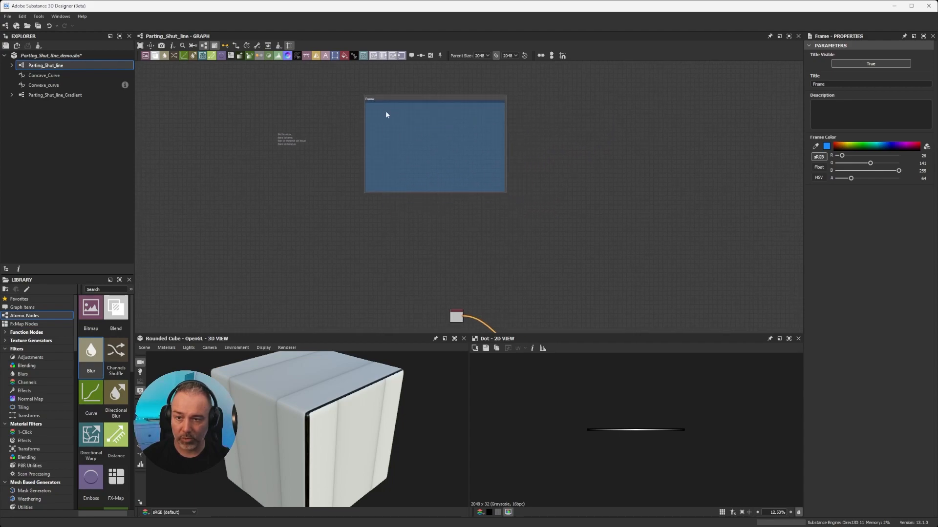
Step: Set the title of the new frame beside the comment to "boue"
scroll(408, 118, up, 3)
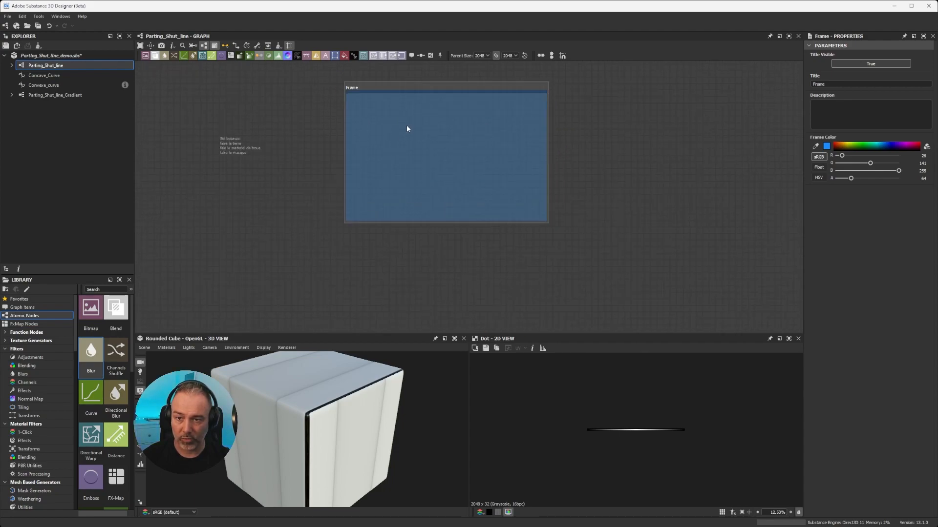
scroll(406, 125, down, 2)
scroll(266, 153, up, 3)
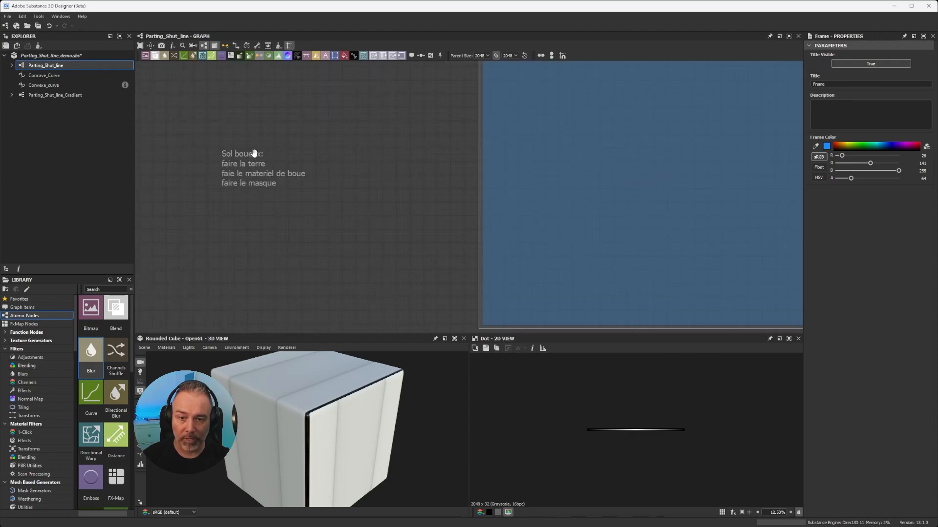
scroll(248, 186, down, 3)
scroll(259, 174, up, 3)
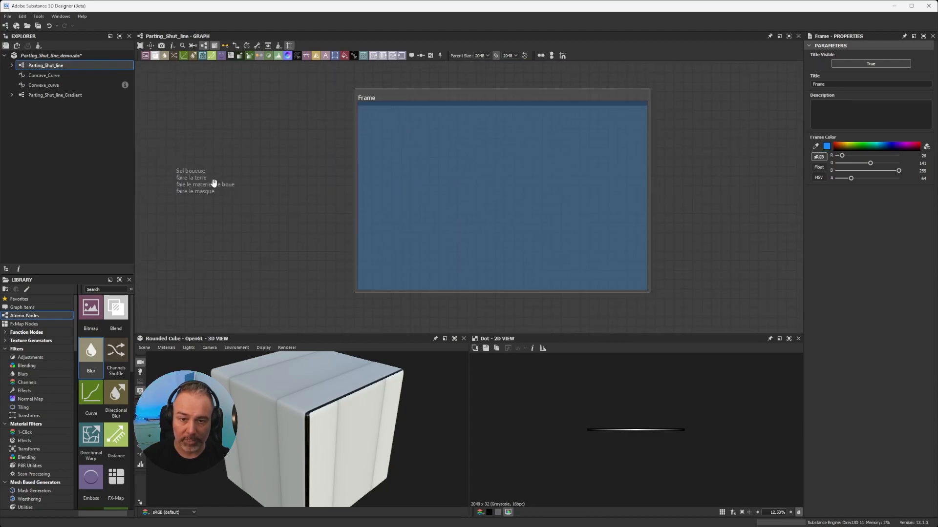
scroll(423, 164, down, 3)
middle_drag(423, 164, 320, 152)
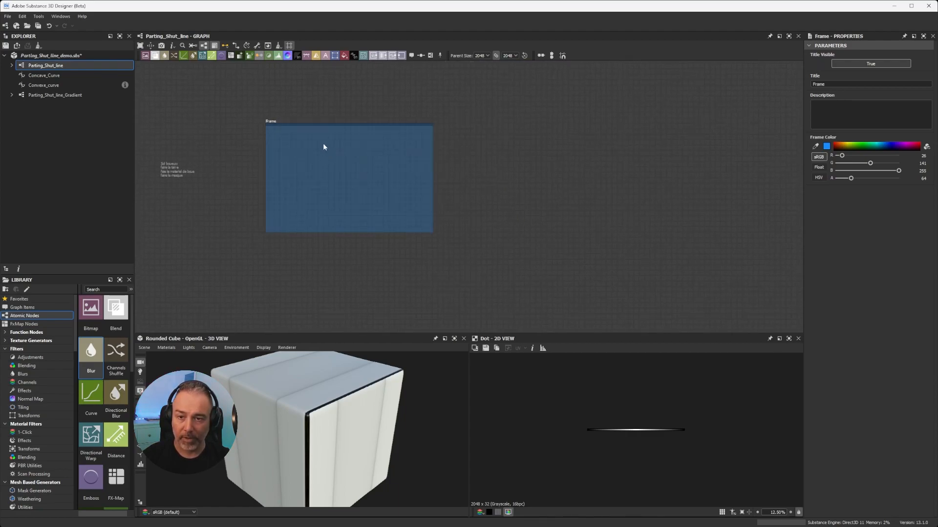
double_click(827, 84)
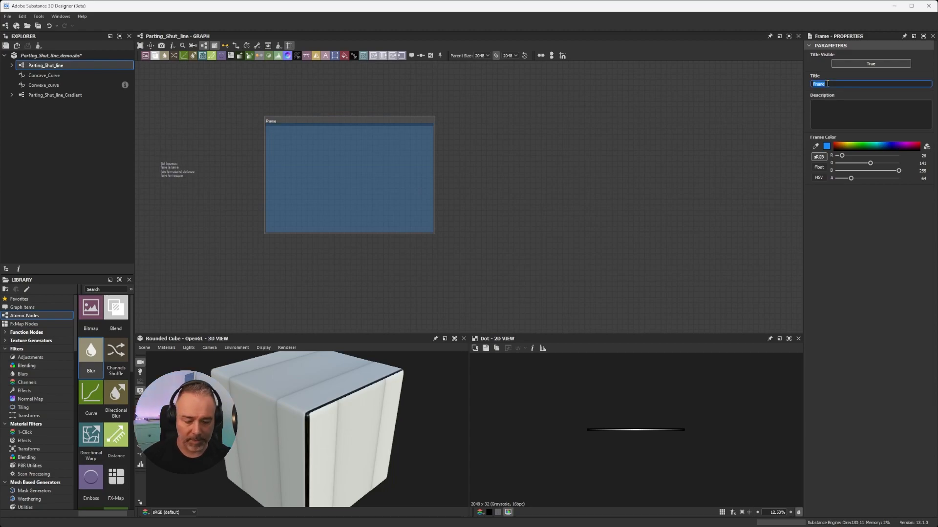
text(boue)
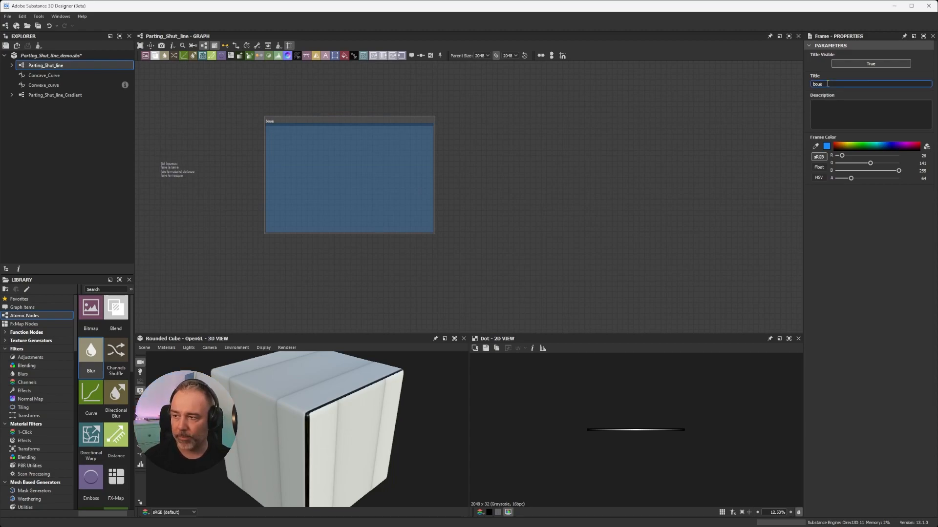
click(629, 119)
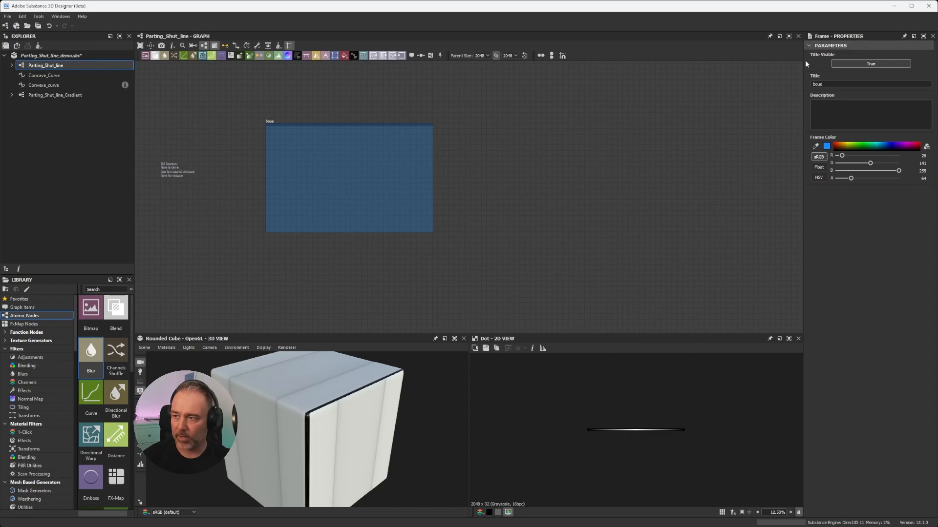
Step: Add a second Frame, enlarge it to a size similar to the boue frame and place it beside that frame
key(space)
text(fr)
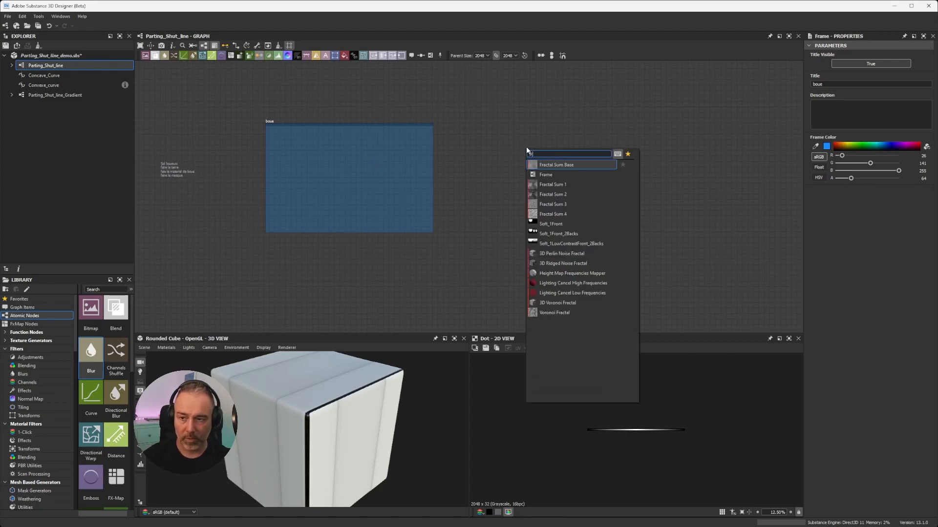
click(559, 175)
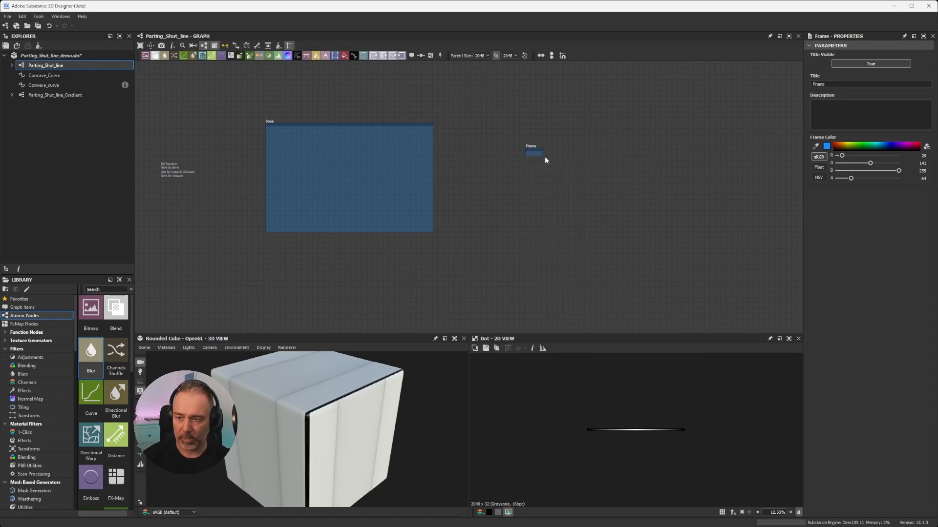
drag(542, 156, 744, 273)
drag(601, 142, 572, 110)
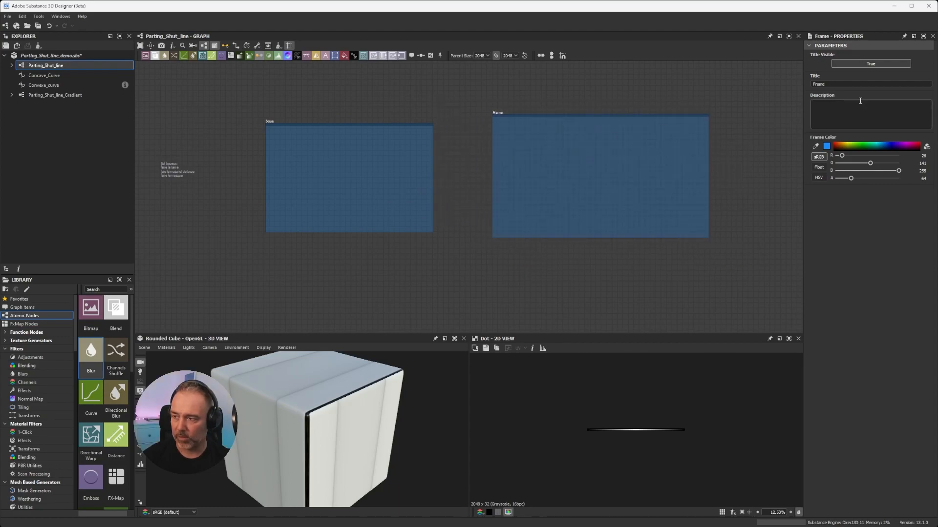
Step: Title the second frame "Sol" and change its frame color to purple
double_click(846, 84)
text(Sol)
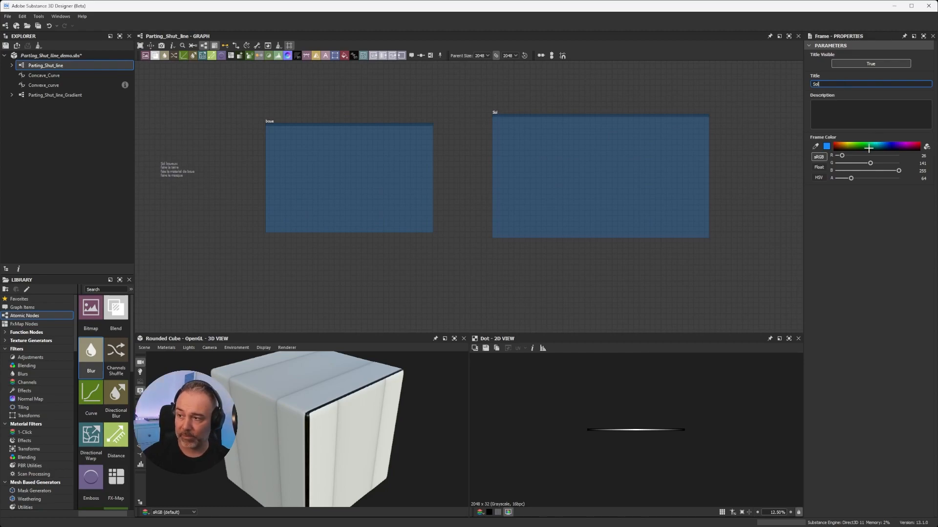
click(904, 144)
Step: Stack the two frames vertically, with boue above Sol, leaving a gap between them and keeping Sol clear of the existing nodes
scroll(564, 123, down, 2)
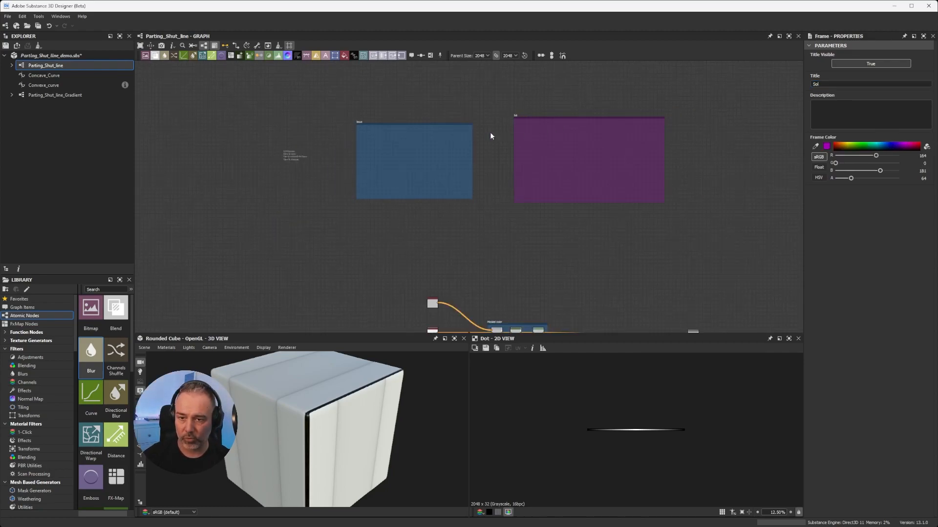
scroll(491, 133, up, 2)
drag(526, 112, 257, 232)
middle_drag(461, 219, 412, 105)
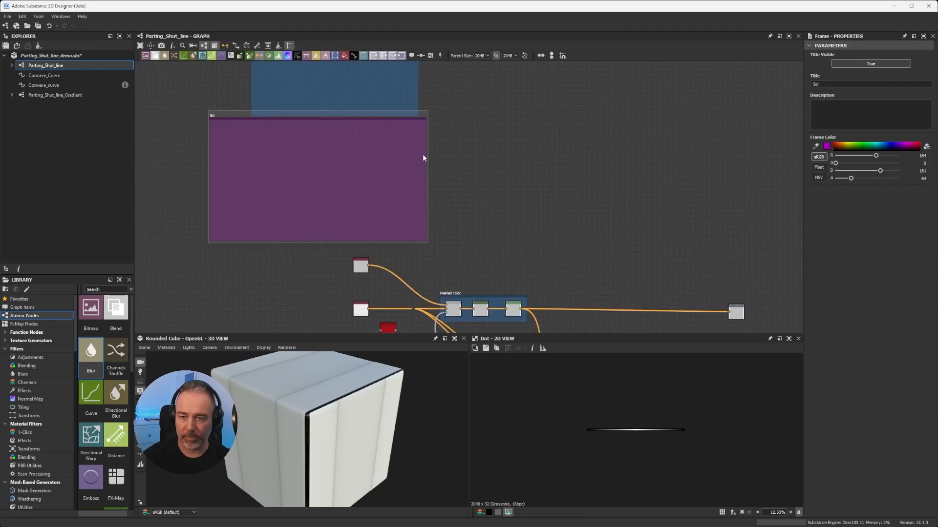
middle_drag(423, 157, 443, 290)
drag(271, 138, 266, 65)
scroll(397, 161, down, 3)
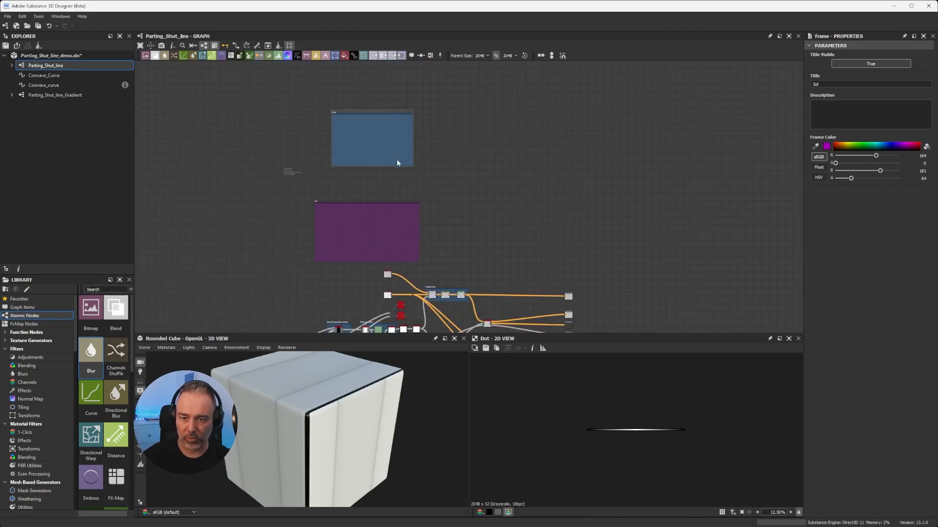
drag(335, 112, 337, 82)
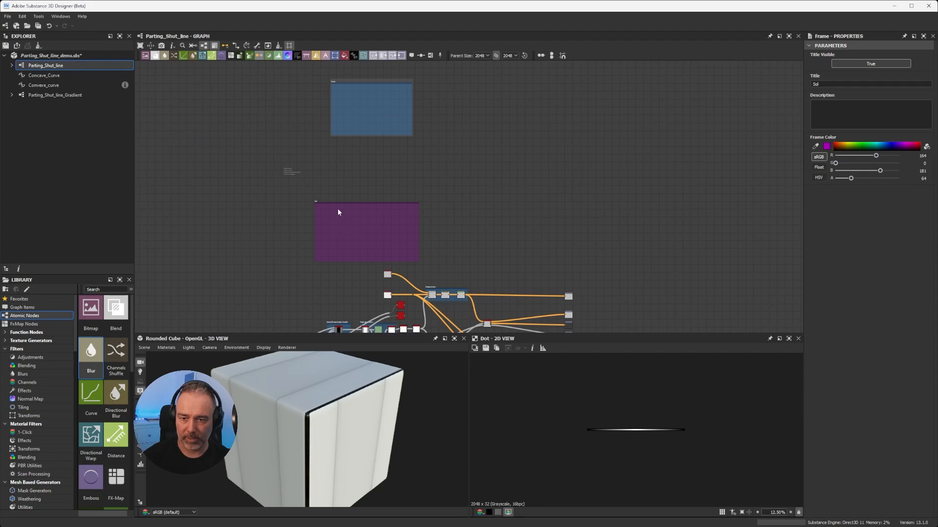
drag(337, 203, 352, 177)
Step: Add a third Frame and place it in the gap between the boue and Sol frames
scroll(366, 164, up, 3)
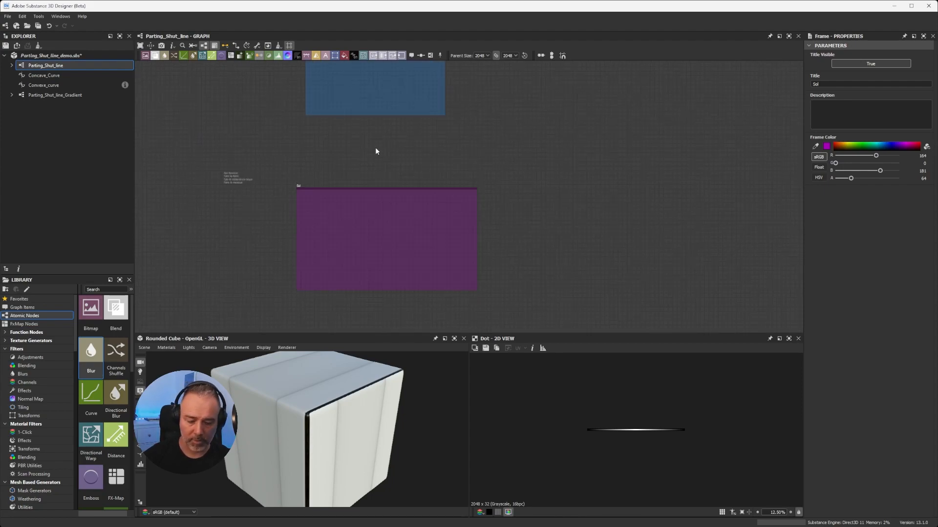
key(space)
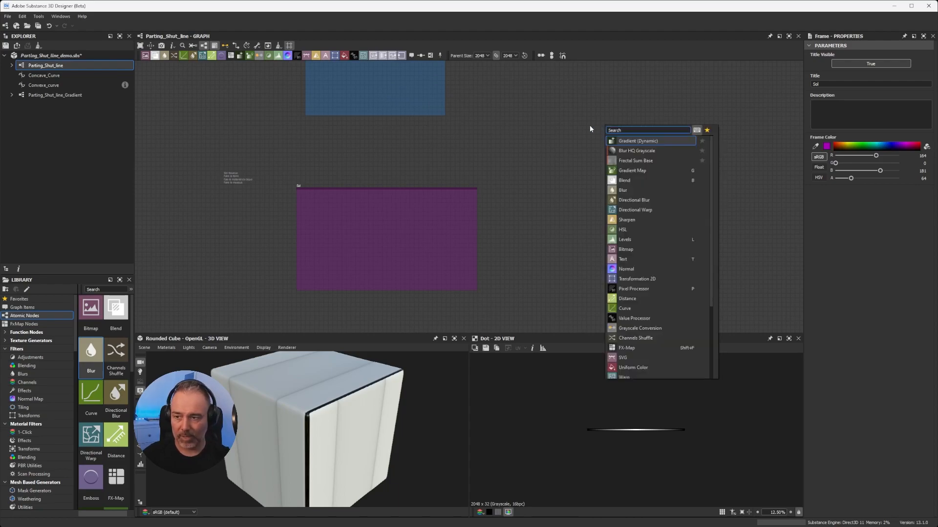
key(Escape)
key(space)
text(fr)
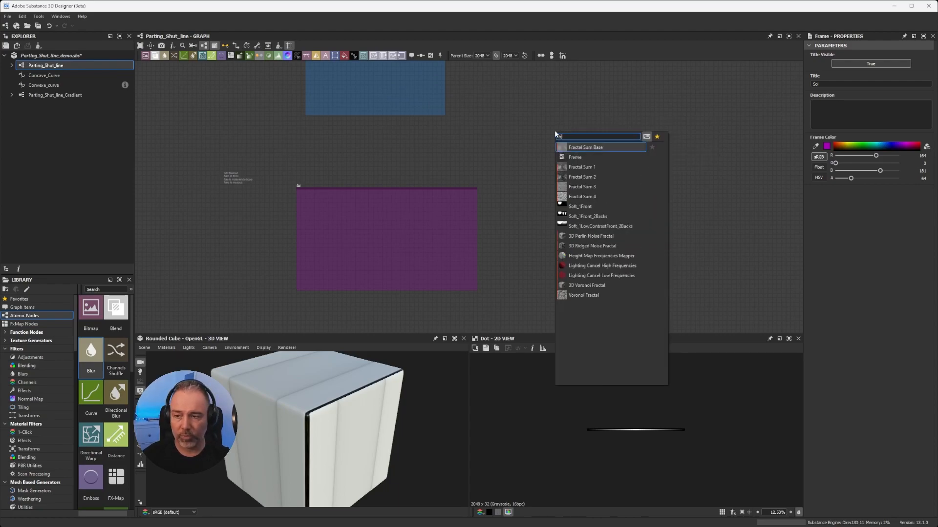
click(579, 156)
drag(562, 131, 328, 132)
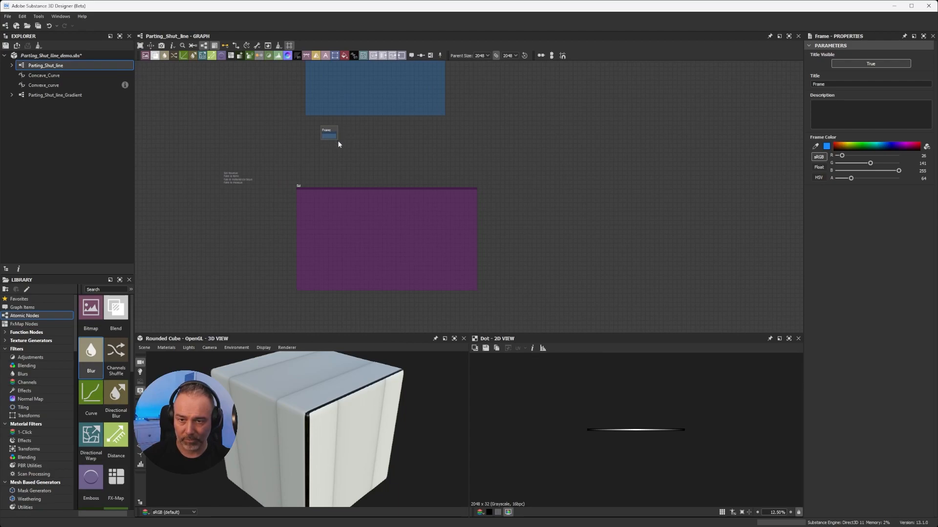
Step: Enlarge the third frame to fill the gap between the boue and Sol frames, and title it "masque"
scroll(336, 141, up, 3)
drag(336, 137, 610, 214)
double_click(834, 84)
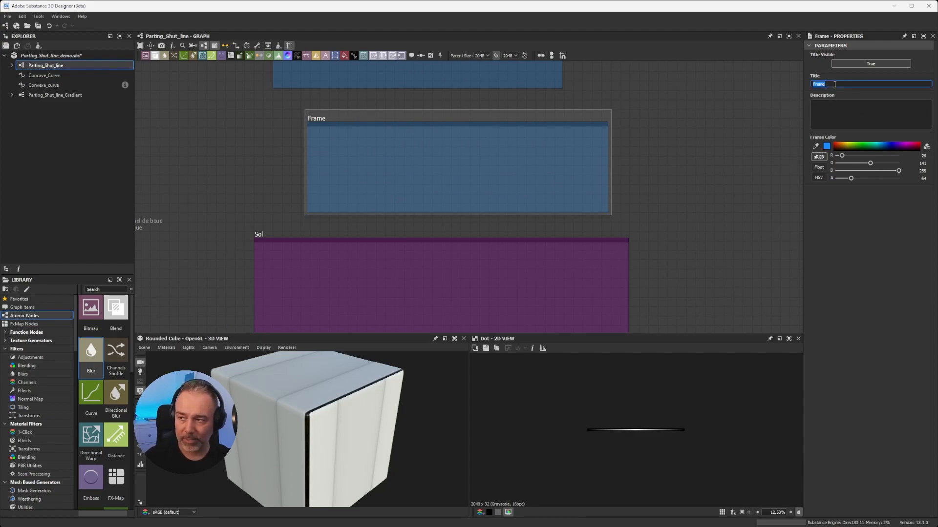
text(masque)
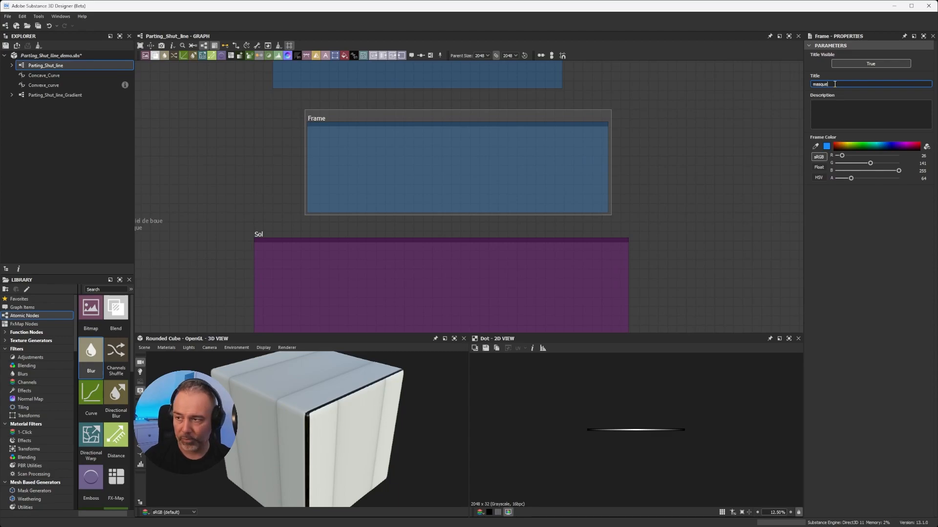
key(Return)
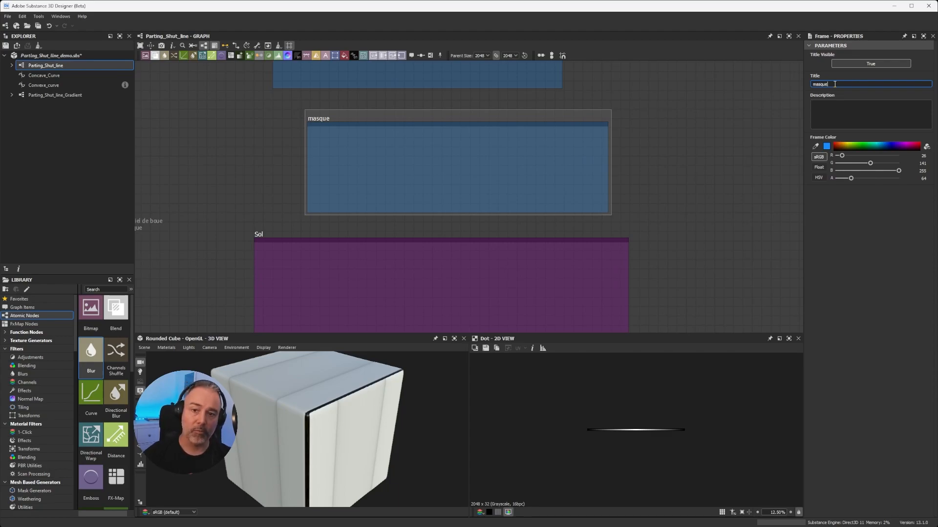
click(700, 131)
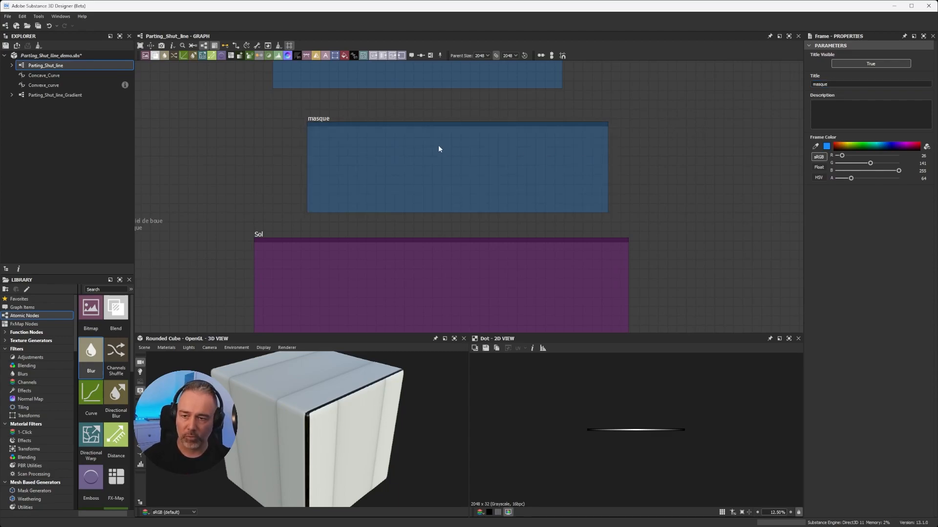
Step: Change the masque frame's color to green and shift the frame sideways to line up with boue and Sol
click(880, 145)
drag(874, 145, 865, 145)
scroll(523, 137, down, 3)
drag(433, 127, 397, 126)
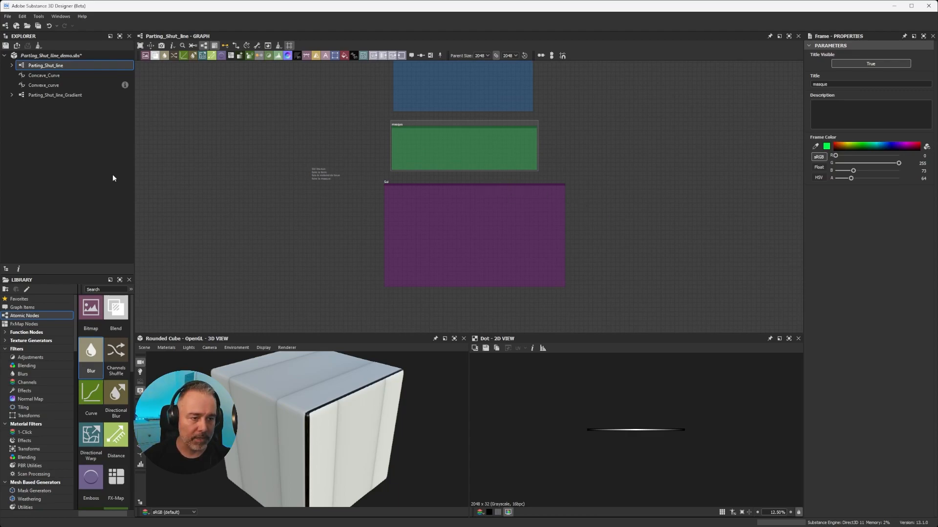
Step: Examine how the existing nodes are grouped in nested titled frames inside the Profile generation frame
scroll(524, 244, down, 5)
middle_drag(586, 272, 578, 155)
scroll(358, 279, up, 3)
scroll(379, 269, down, 3)
scroll(376, 264, up, 5)
scroll(317, 211, down, 3)
scroll(293, 161, up, 3)
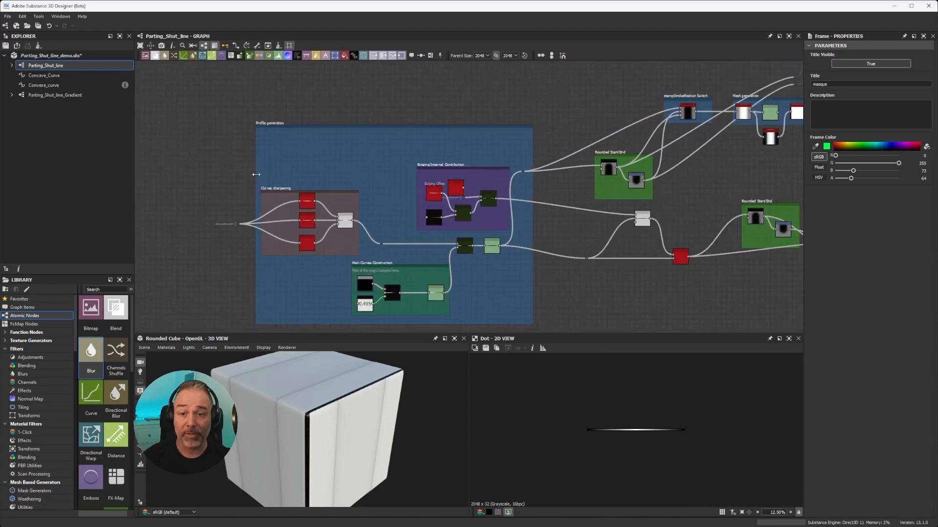
middle_drag(548, 301, 517, 195)
scroll(484, 196, up, 2)
scroll(454, 189, down, 3)
scroll(450, 189, up, 3)
scroll(585, 240, down, 3)
scroll(635, 234, up, 2)
scroll(517, 196, down, 1)
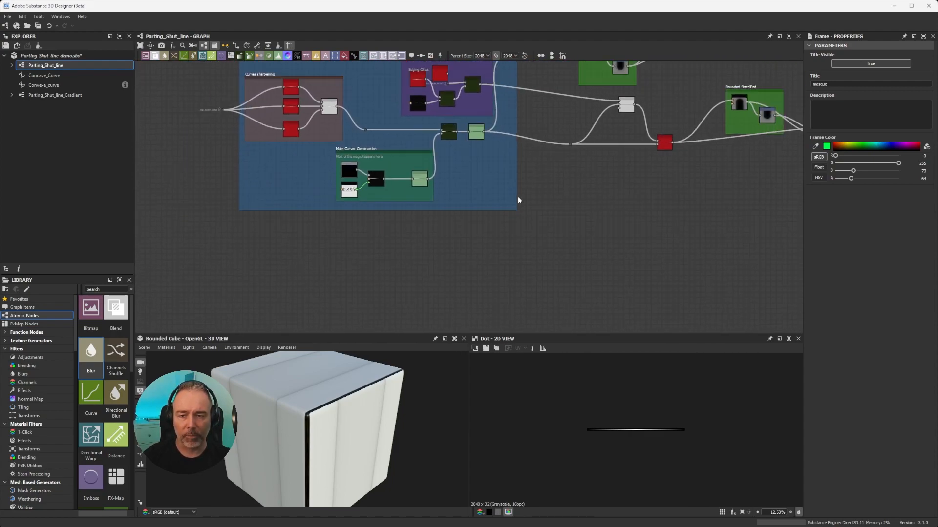
scroll(520, 196, up, 3)
scroll(521, 196, down, 2)
Step: Move the Main Curves Construction frame with its nodes below the Profile generation frame, and delete only the frame
middle_drag(342, 149, 332, 107)
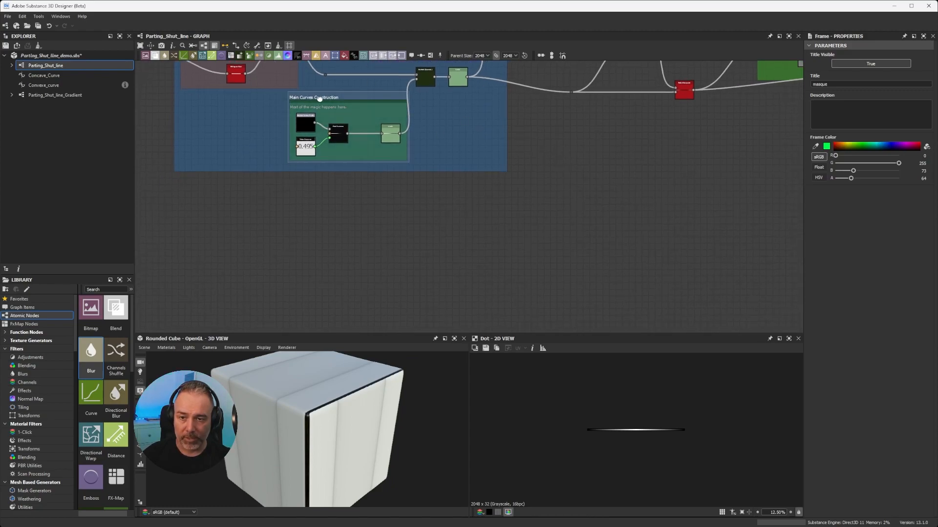
drag(320, 98, 277, 216)
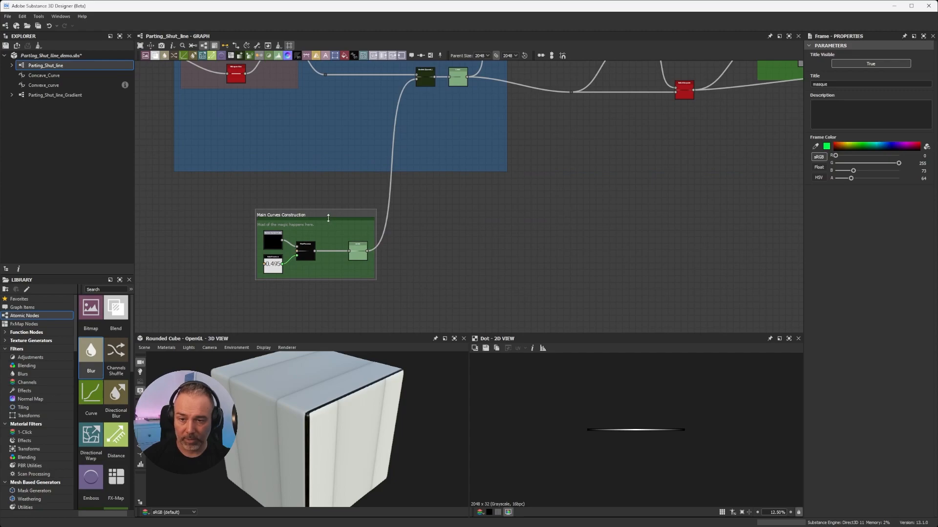
key(Delete)
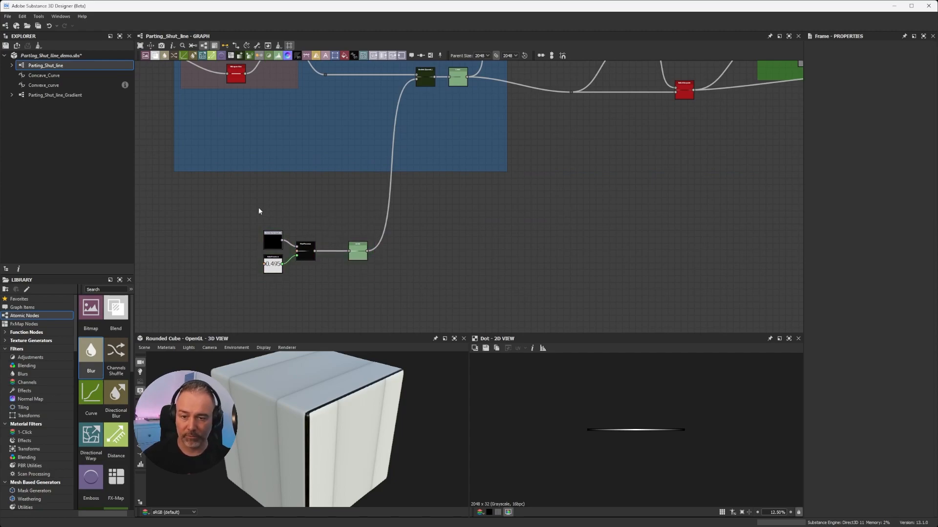
key(space)
text(fr)
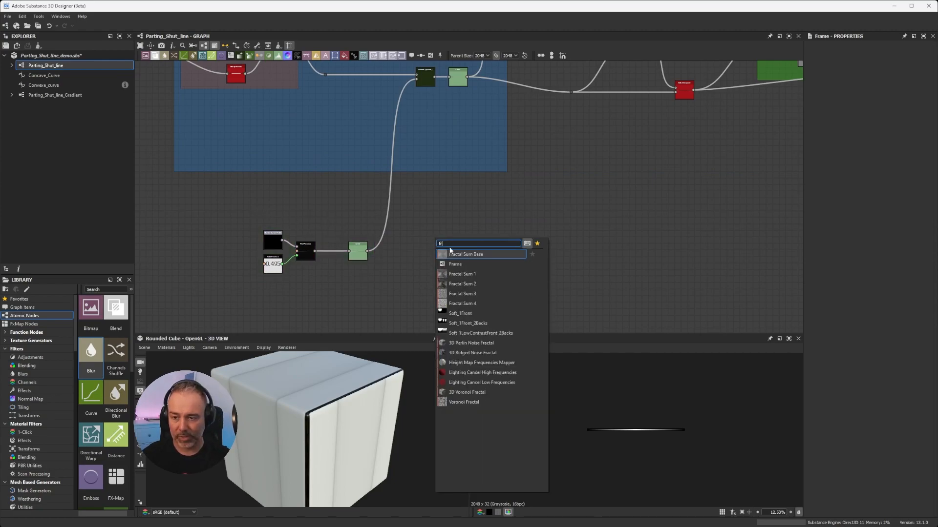
click(463, 264)
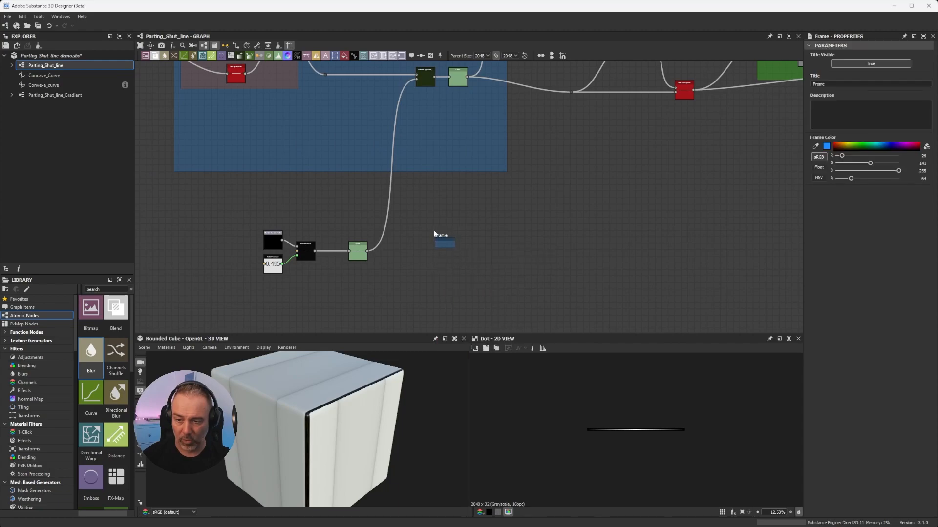
scroll(435, 242, up, 5)
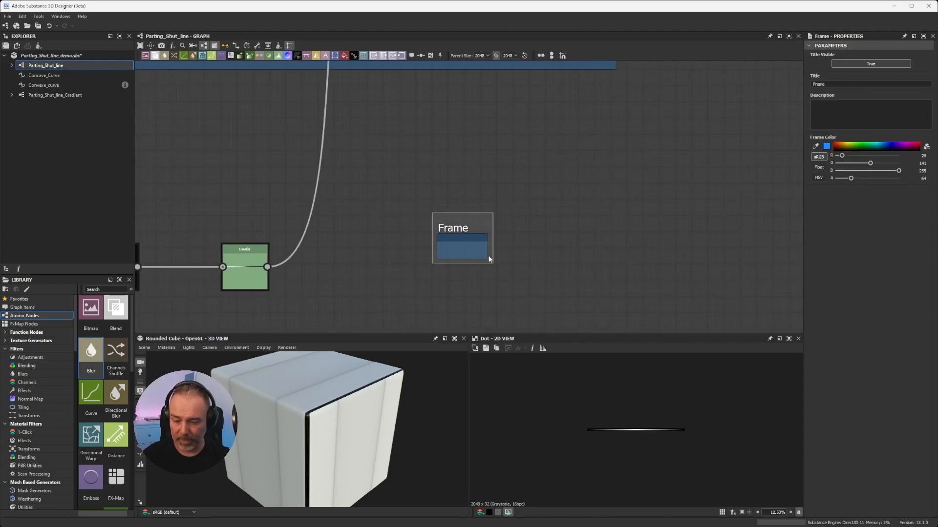
key(Delete)
Step: Select the four unframed nodes below the Profile generation frame and add a Frame that encloses them
scroll(490, 260, down, 5)
drag(236, 211, 417, 309)
key(space)
text(fr)
key(Down)
key(Return)
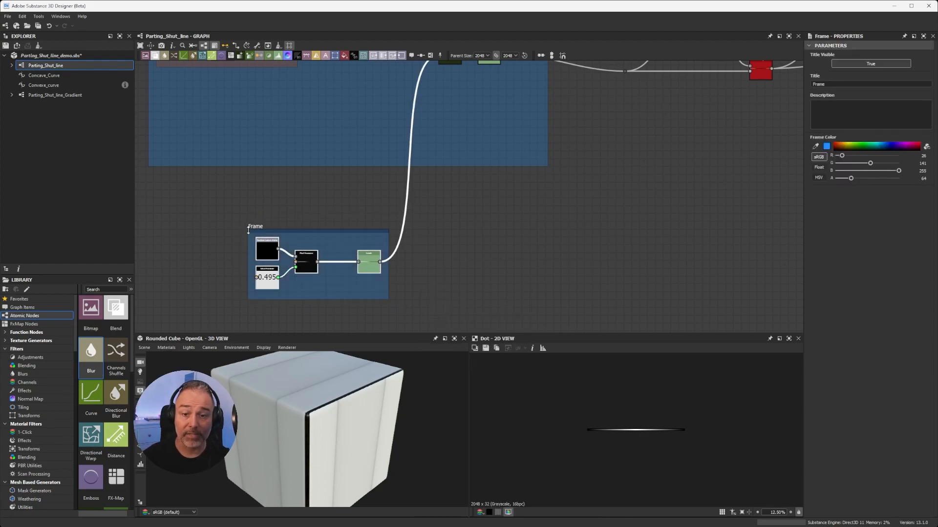
Step: Move the new frame slightly sideways together with the nodes it contains
middle_drag(241, 226, 342, 227)
mouse_move(364, 227)
mouse_down()
mouse_move(467, 229)
mouse_move(360, 198)
mouse_move(318, 224)
mouse_move(373, 226)
mouse_up()
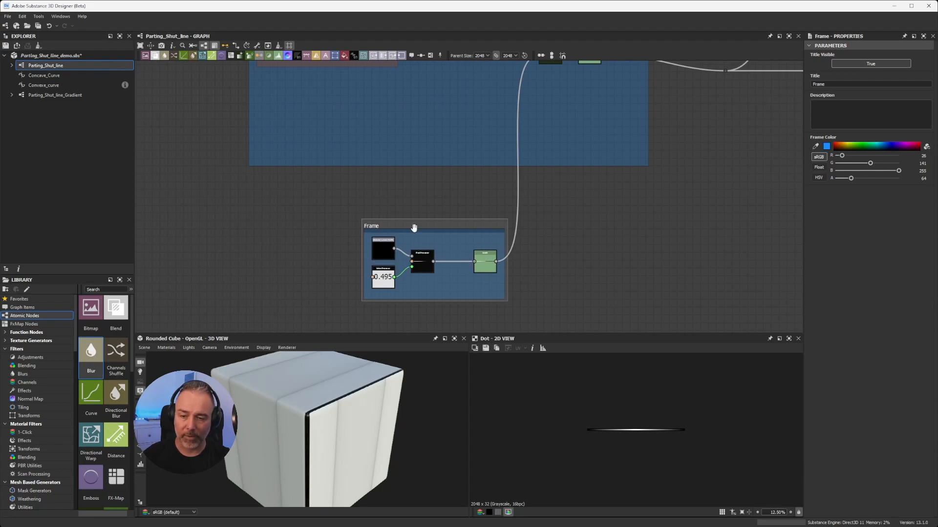
middle_drag(462, 256, 472, 235)
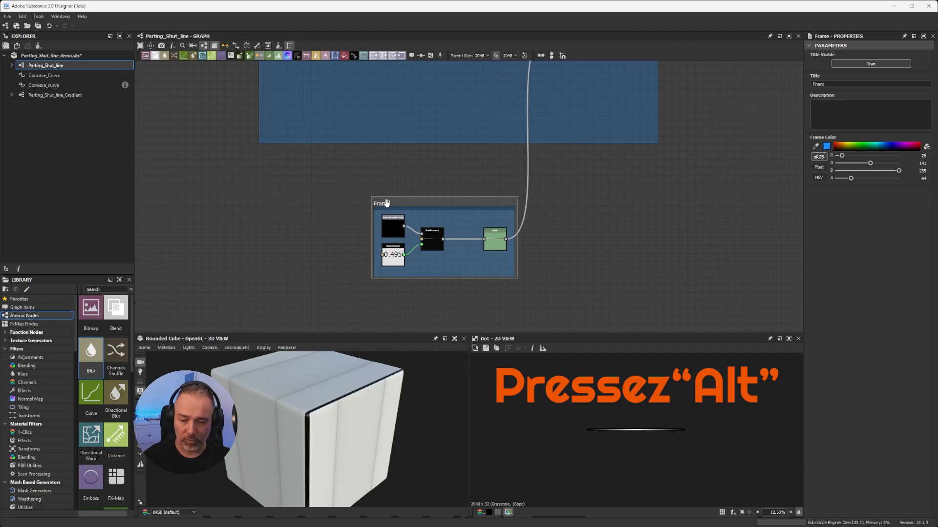
Step: Shift the new frame without its nodes to adjust its fit, and move the group slightly closer to Profile generation
mouse_move(386, 204)
alt+mouse_down()
mouse_move(287, 175)
mouse_move(231, 257)
mouse_move(522, 178)
mouse_move(335, 186)
mouse_move(386, 201)
alt+mouse_up()
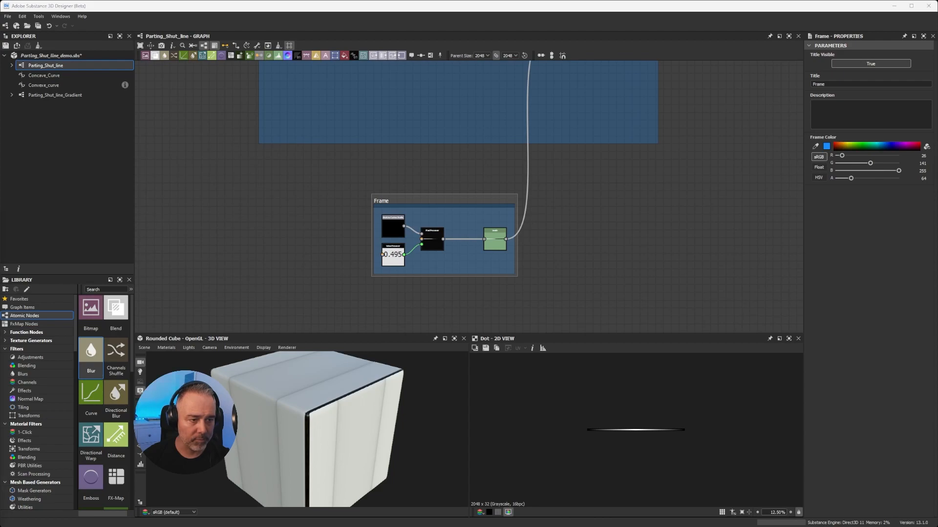
scroll(287, 243, down, 3)
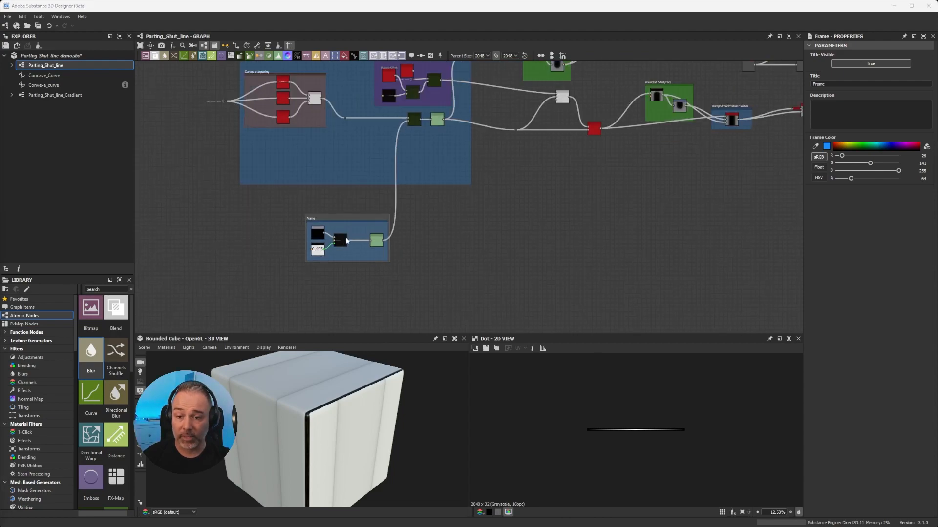
mouse_move(312, 217)
mouse_down()
mouse_move(314, 207)
mouse_move(298, 263)
mouse_move(193, 272)
mouse_move(307, 210)
mouse_up()
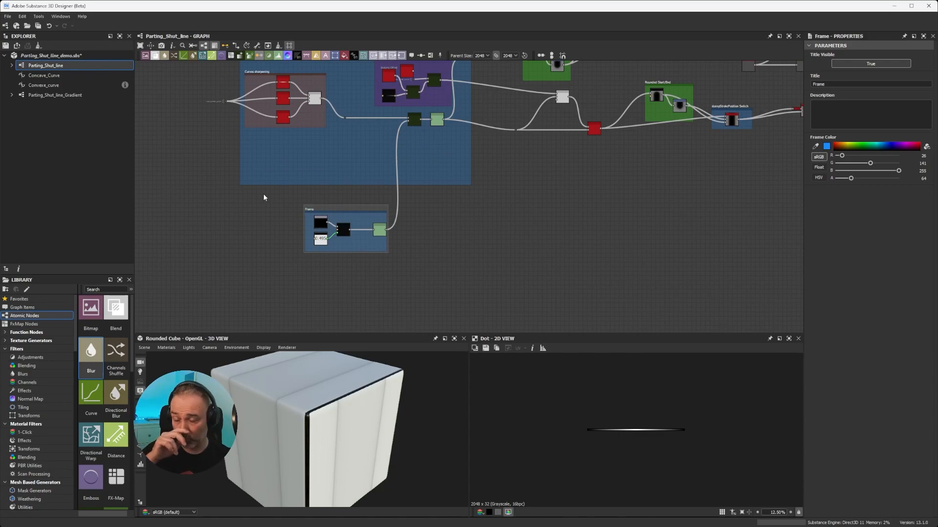
Step: Place a Grayscale Conversion node in the empty area below the graph, then delete it
middle_drag(558, 174, 449, 219)
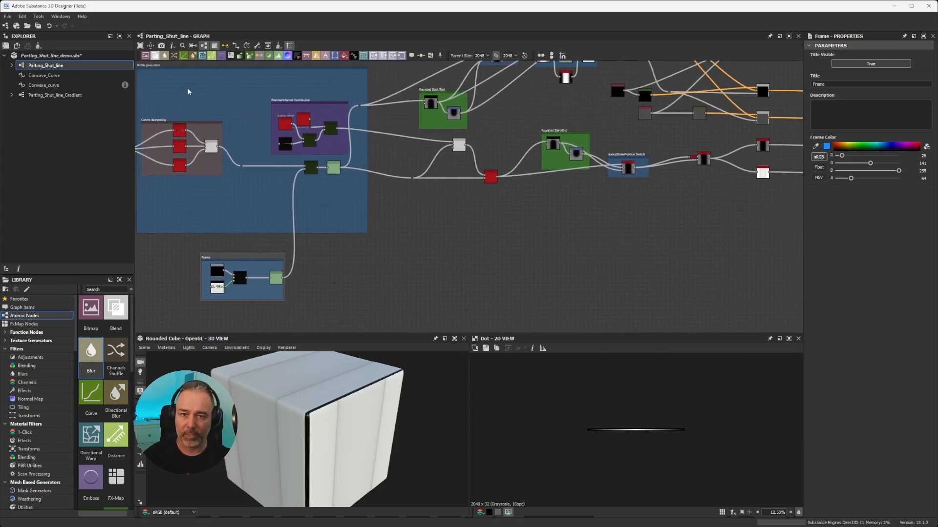
click(259, 56)
click(472, 251)
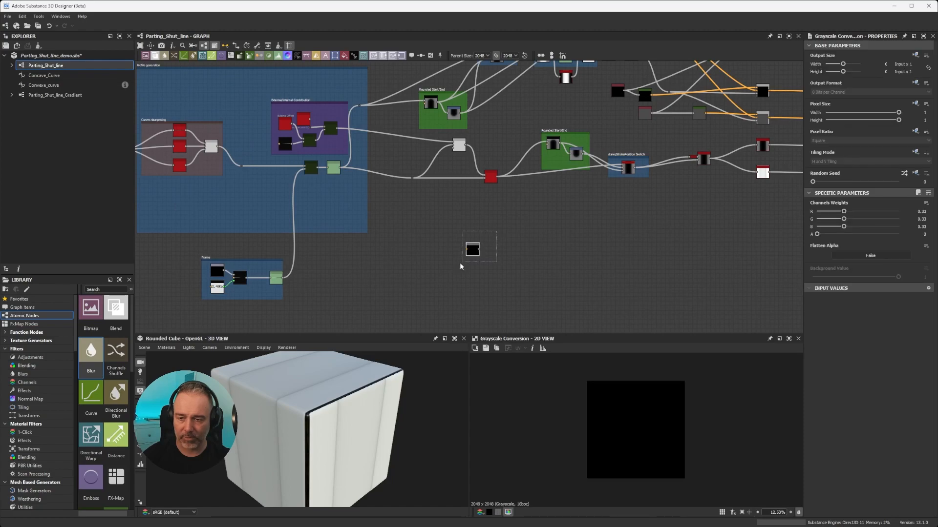
key(Delete)
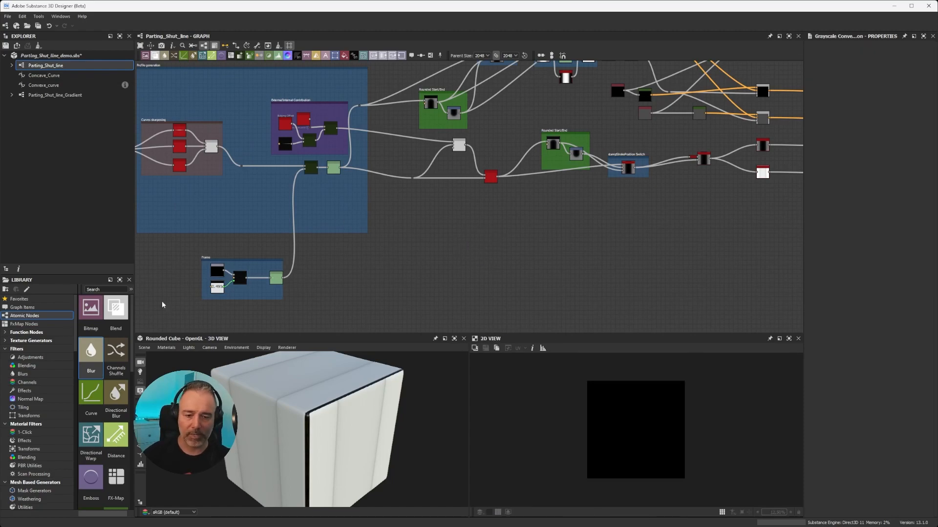
Step: Add a Blur node from the Atomic Nodes library to the empty graph area and delete it, doing this twice
drag(97, 356, 503, 241)
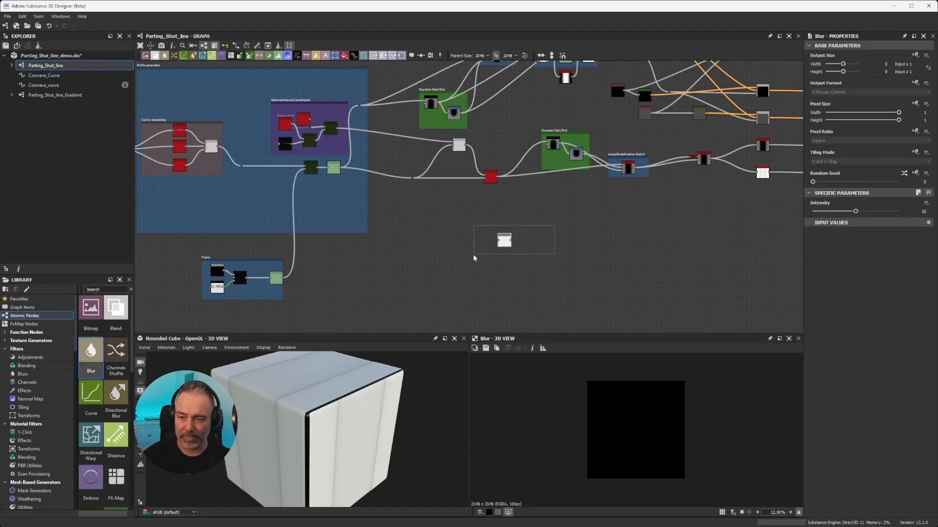
key(Delete)
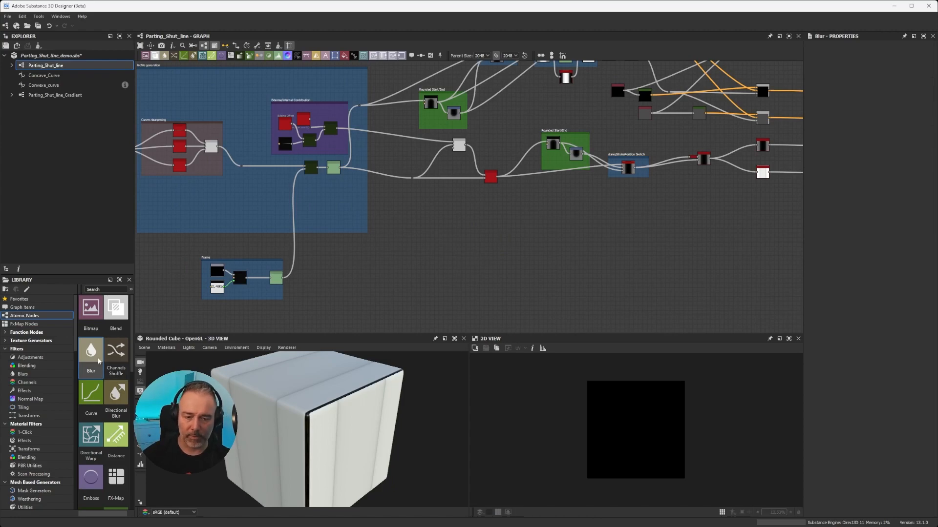
drag(99, 361, 447, 246)
scroll(463, 240, up, 3)
middle_drag(456, 241, 478, 203)
drag(506, 180, 425, 248)
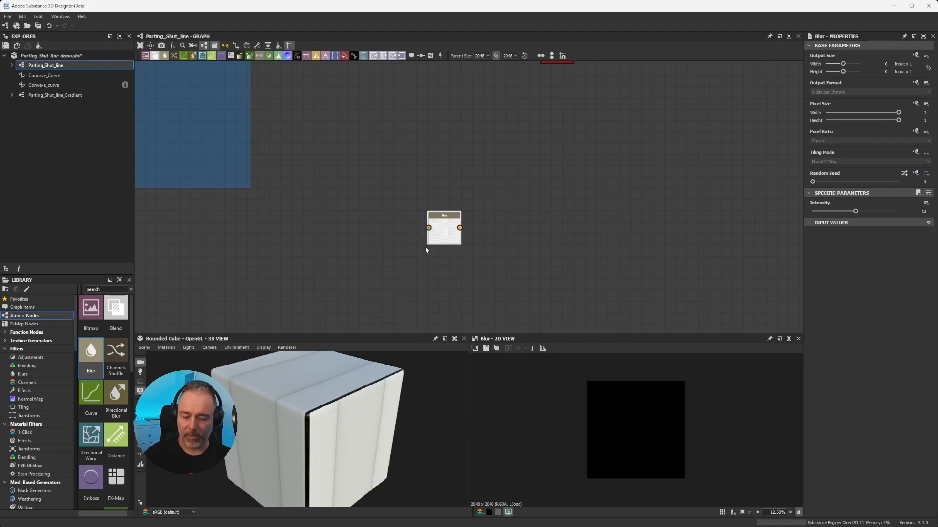
key(Delete)
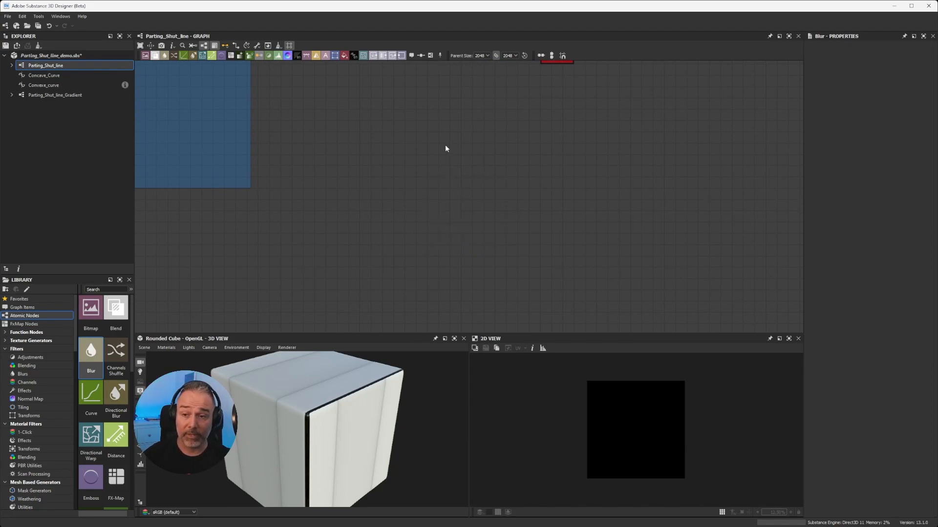
Step: Search for "blur" in the graph's node search, add the Blur node, and delete it
key(space)
scroll(472, 231, down, 1)
scroll(473, 232, up, 3)
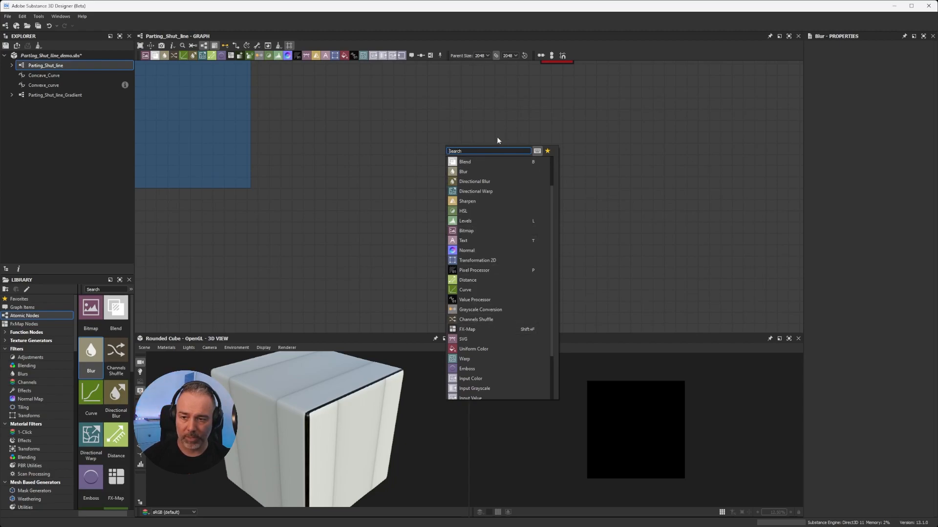
text(blur)
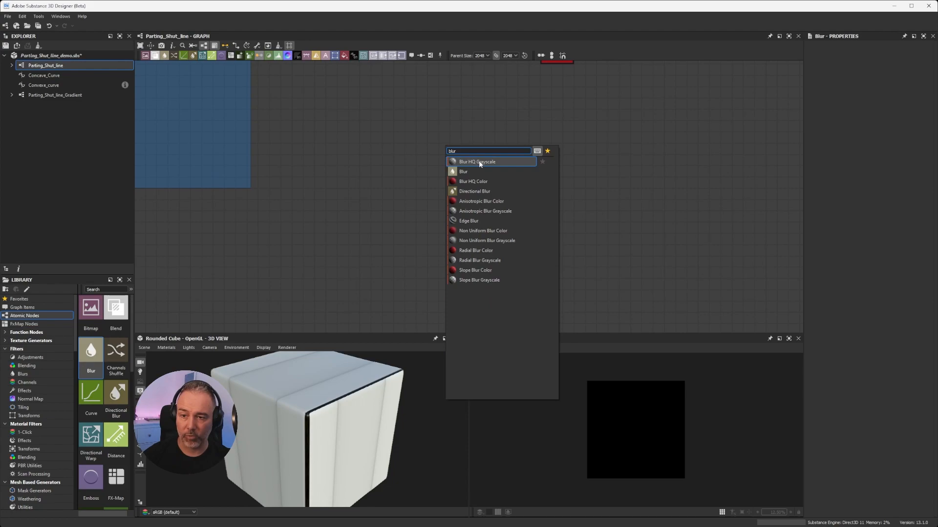
click(467, 172)
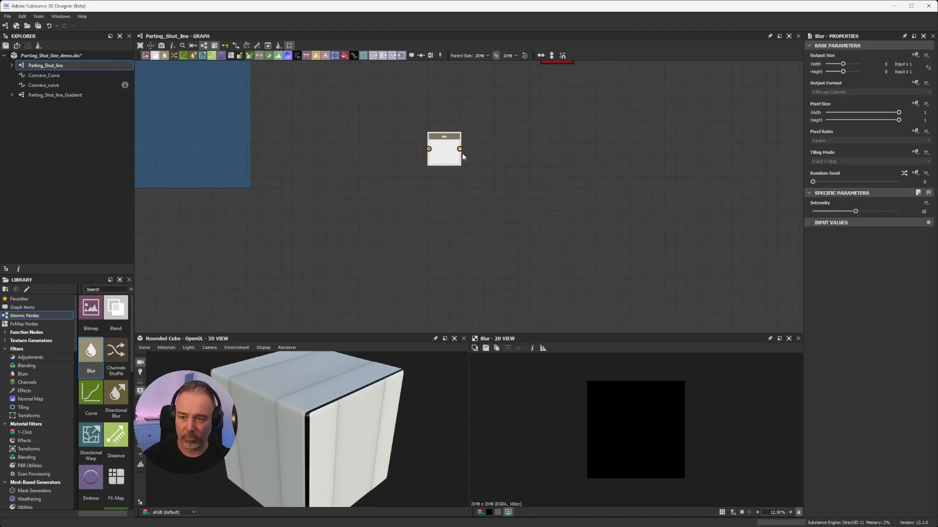
key(Delete)
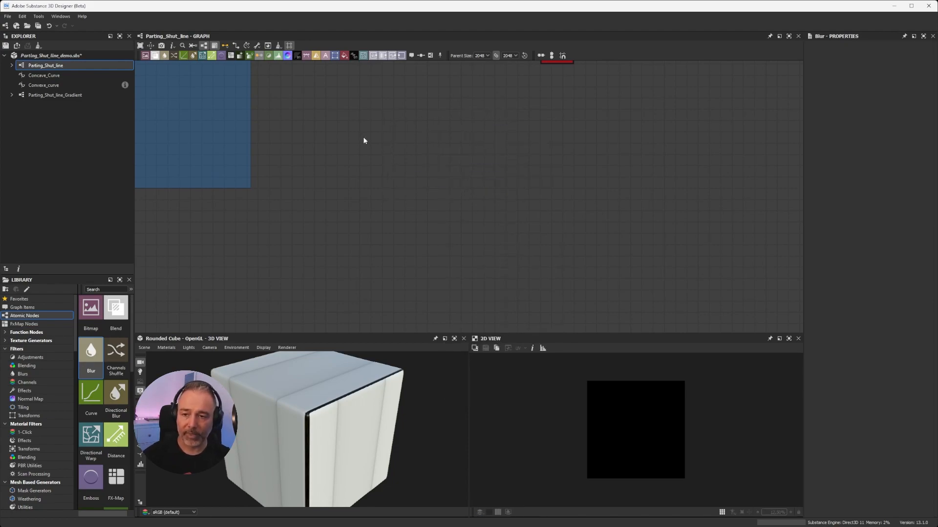
Step: Open the node search list and toggle its favorites option off and back on
key(space)
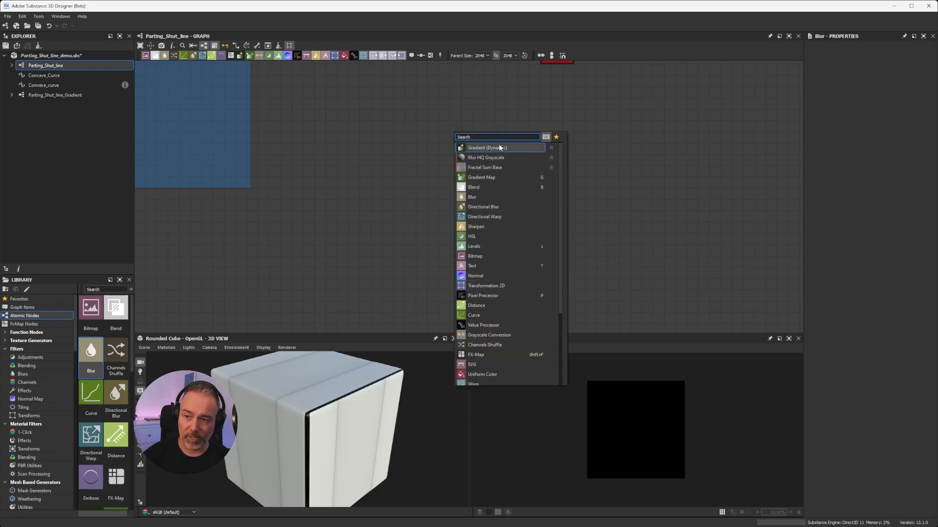
click(557, 138)
click(557, 138)
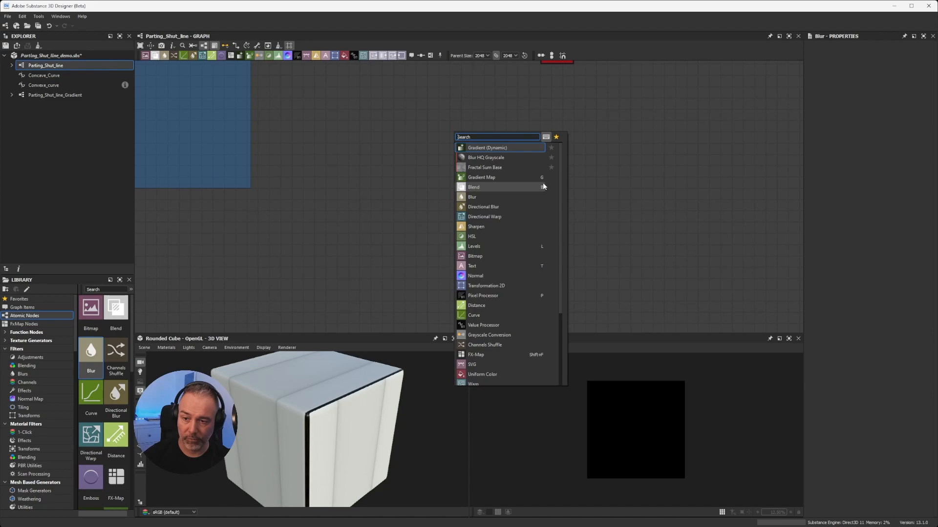
Step: Mark the Normal node as a favorite in the node search list, then reopen the list to check its place
click(552, 276)
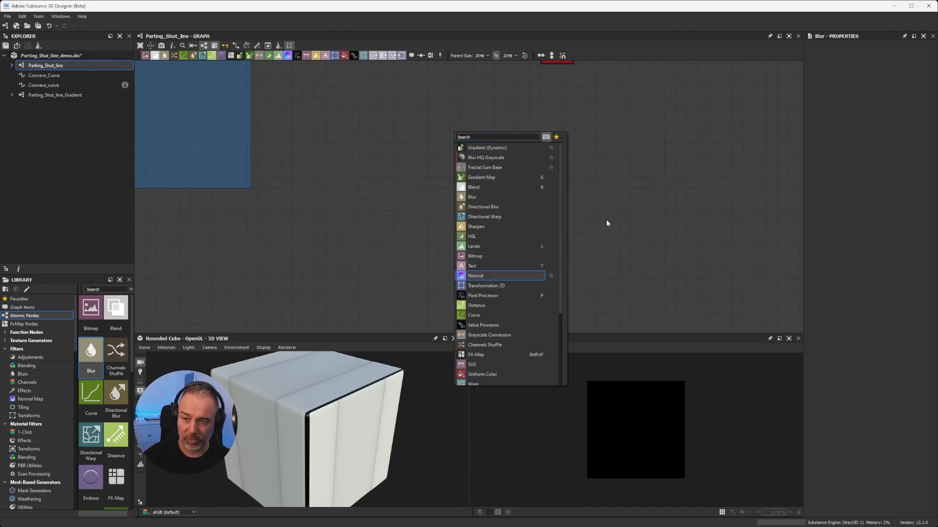
click(632, 199)
key(space)
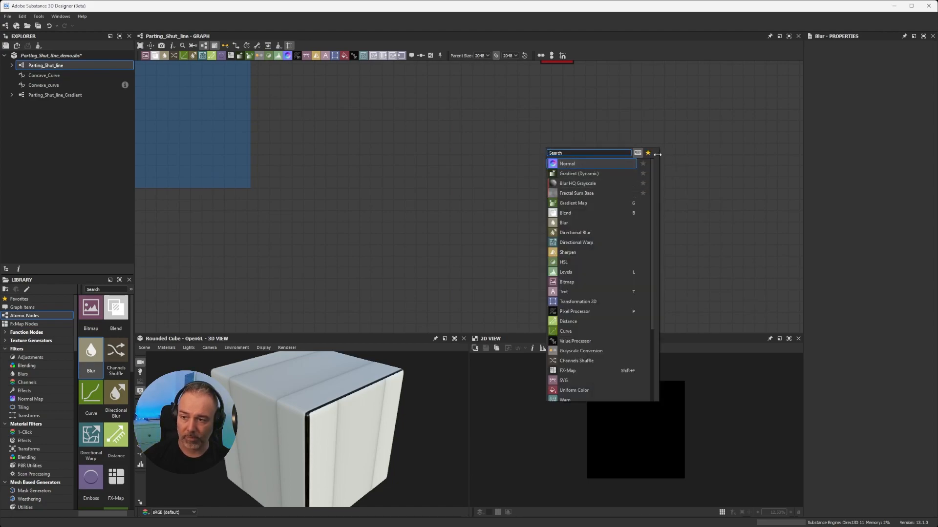
click(672, 150)
middle_drag(533, 165, 474, 159)
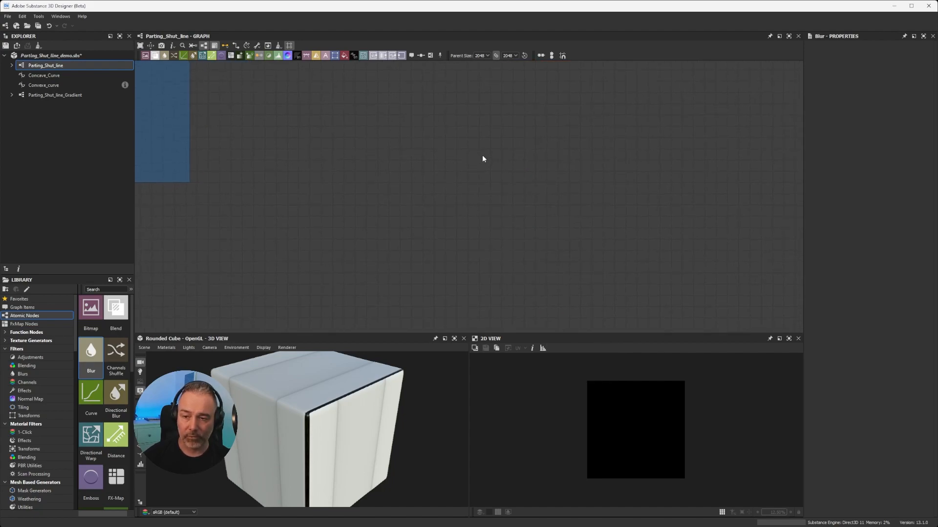
Step: Open the node search list in the graph and toggle its shortcut display off and back on
key(space)
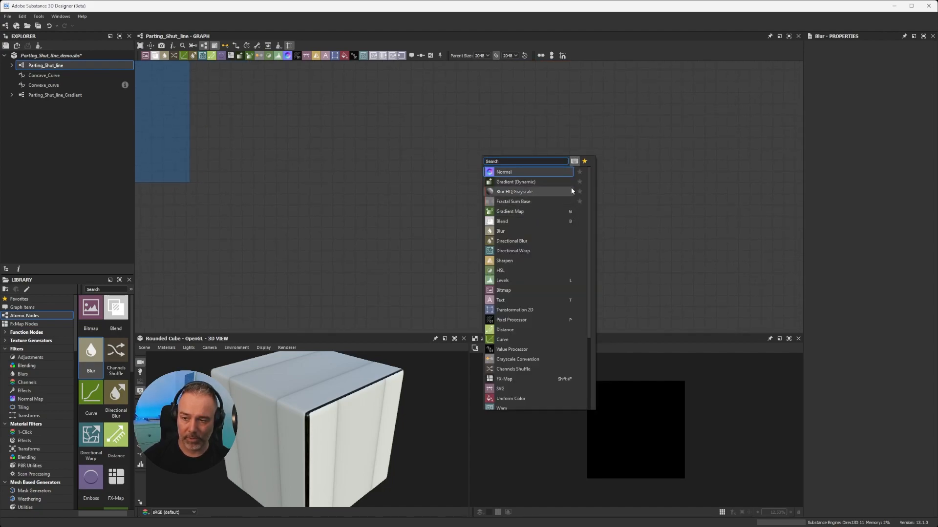
click(575, 162)
click(575, 162)
click(575, 162)
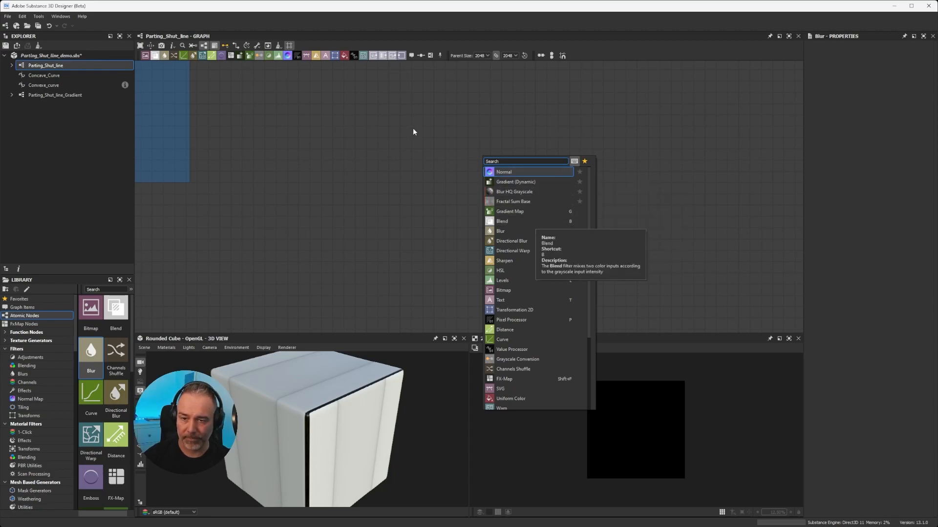
click(359, 137)
key(ctrl+z)
key(ctrl+y)
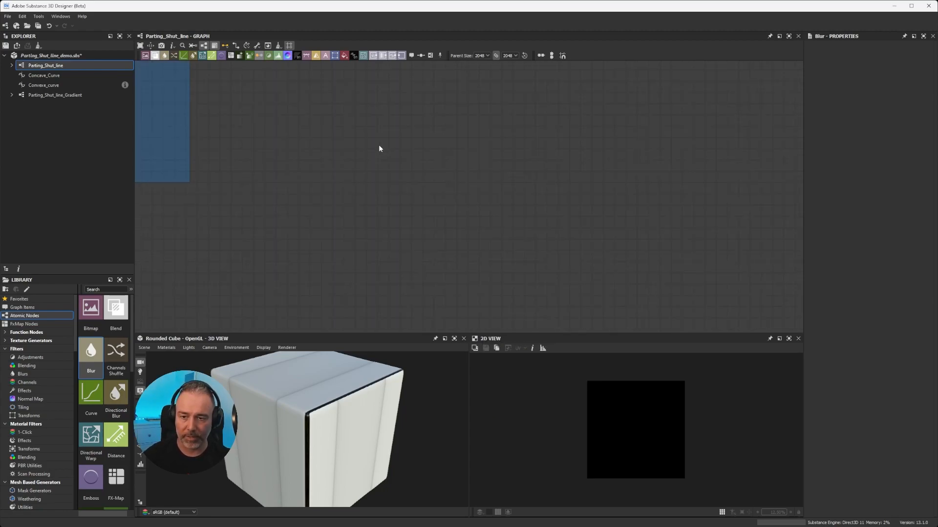
Step: Add a Blend node to the empty graph area and check the shortcuts listed in the node search list
key(b)
scroll(464, 181, up, 3)
scroll(540, 157, down, 3)
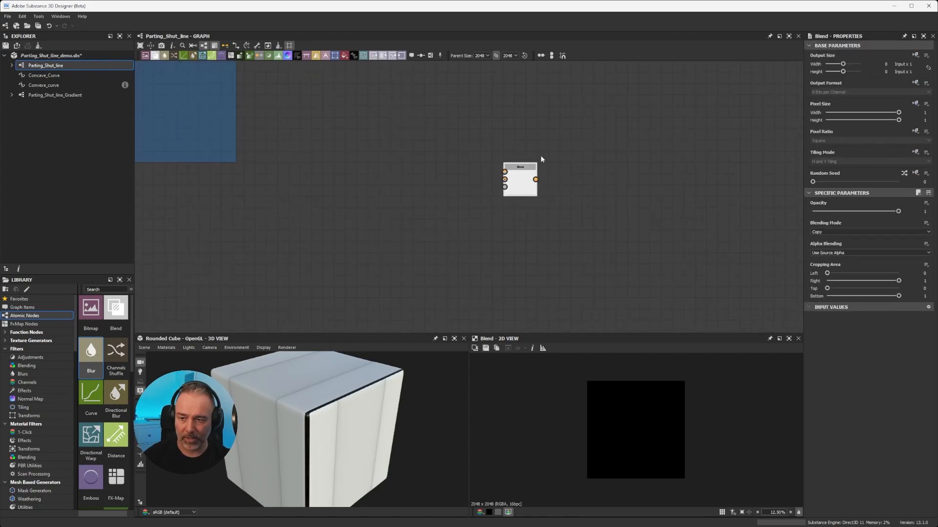
middle_drag(540, 157, 423, 152)
right_click(436, 149)
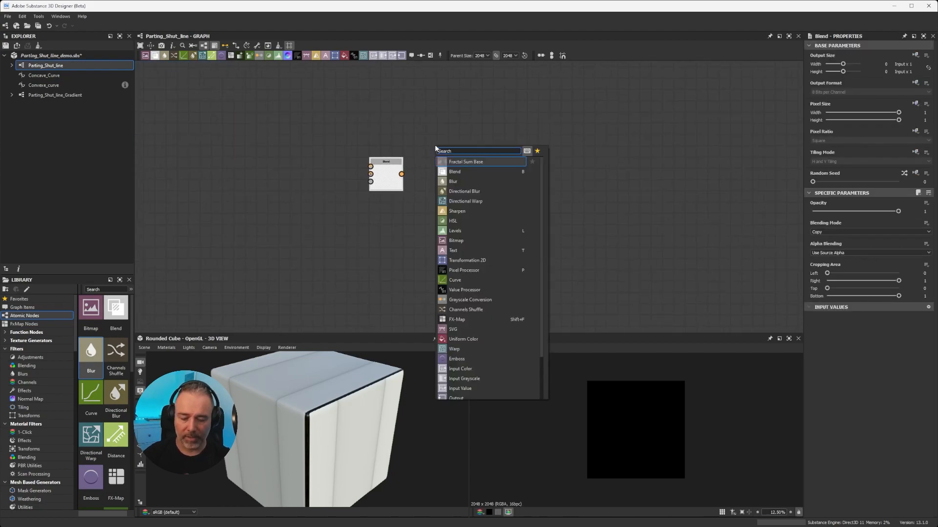
click(408, 125)
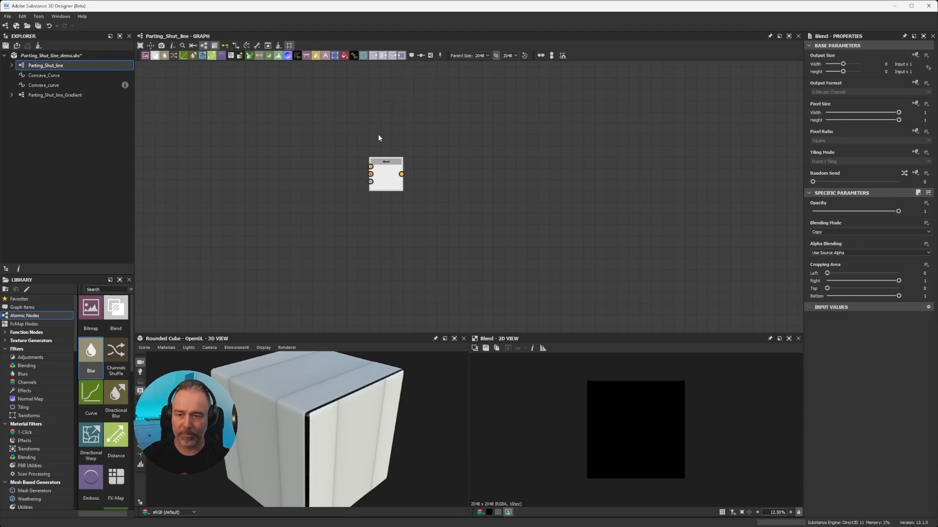
Step: Add a Pixel Processor node and clear the test nodes from the empty graph area
key(p)
scroll(477, 146, up, 4)
scroll(477, 146, down, 4)
key(Delete)
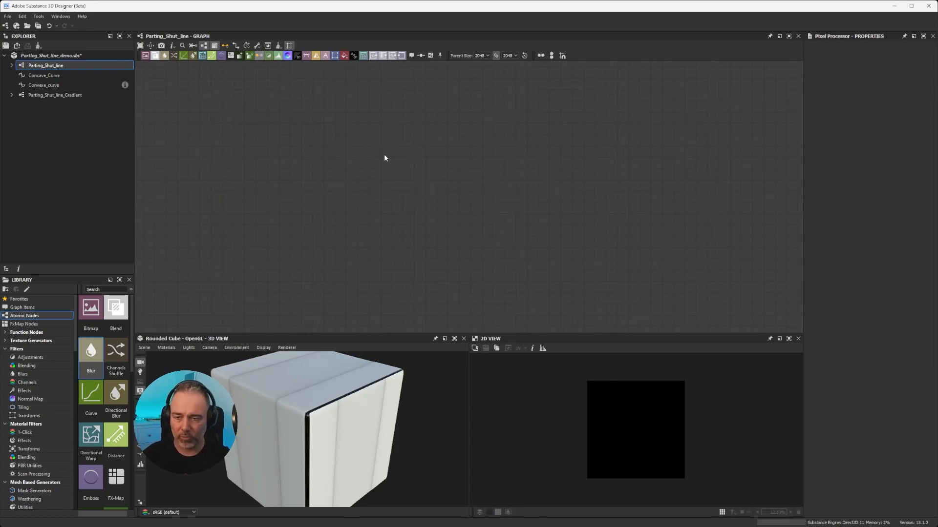
Step: Reopen the node search list, hide the node shortcuts and show them again, and close the list
key(space)
click(494, 157)
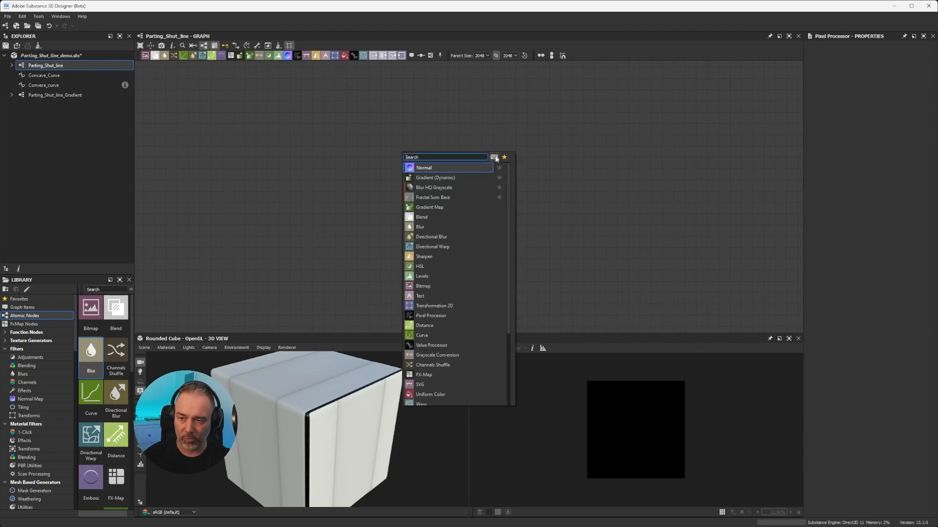
click(494, 158)
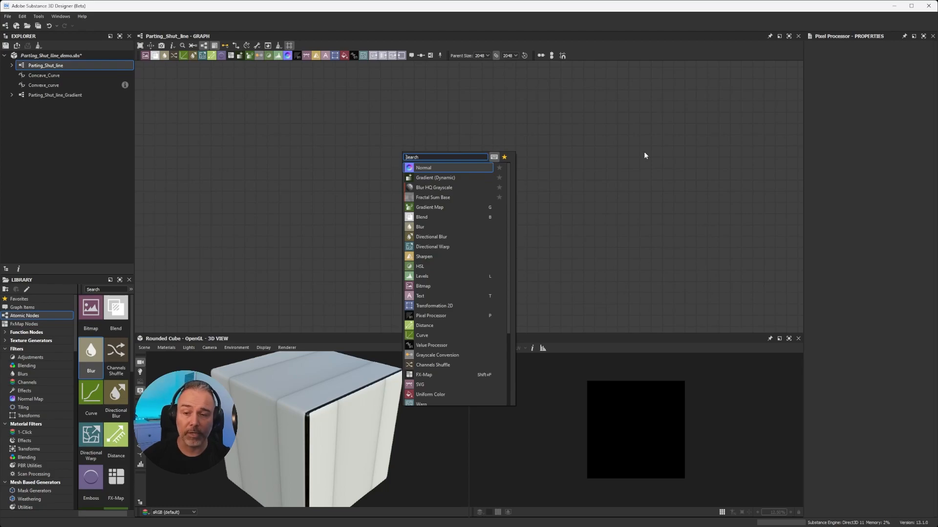
click(385, 109)
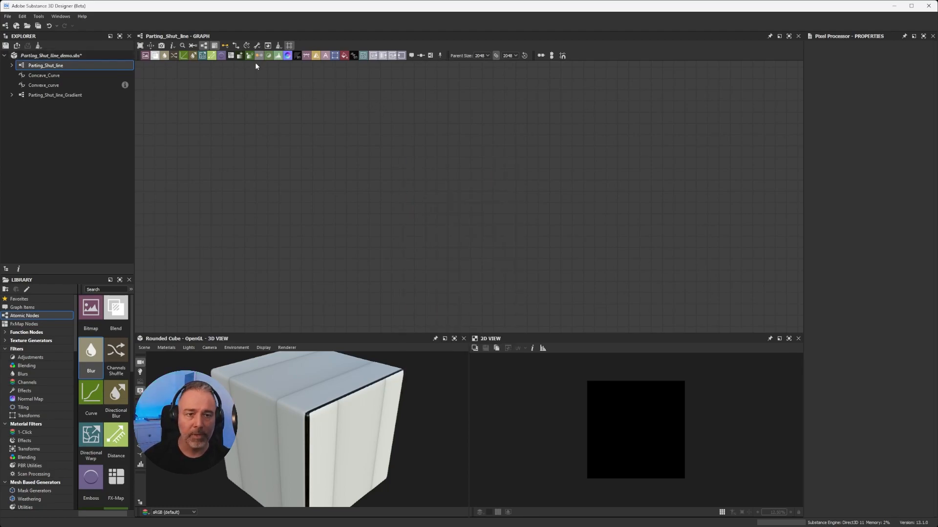
Step: Open the node creation shortcuts in the Preferences and review those assigned for Substance Compositing Graph nodes
click(22, 16)
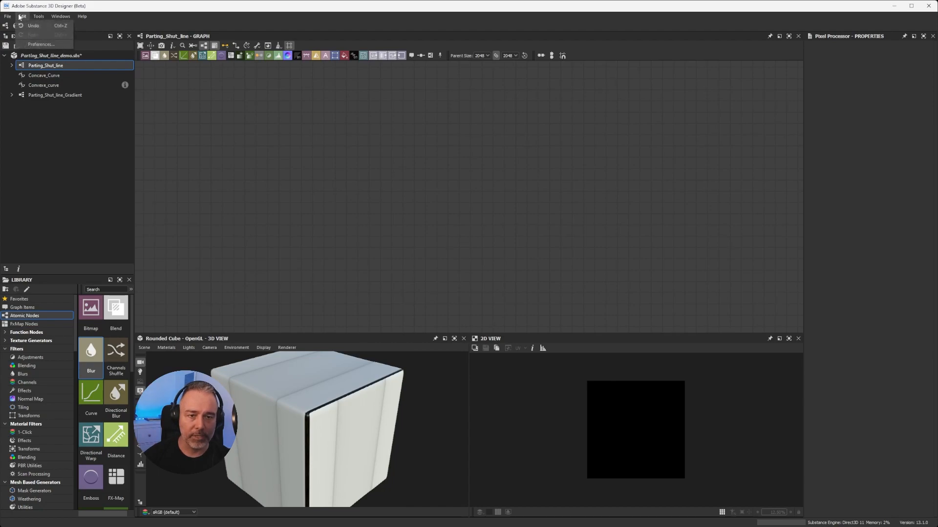
click(36, 44)
click(310, 277)
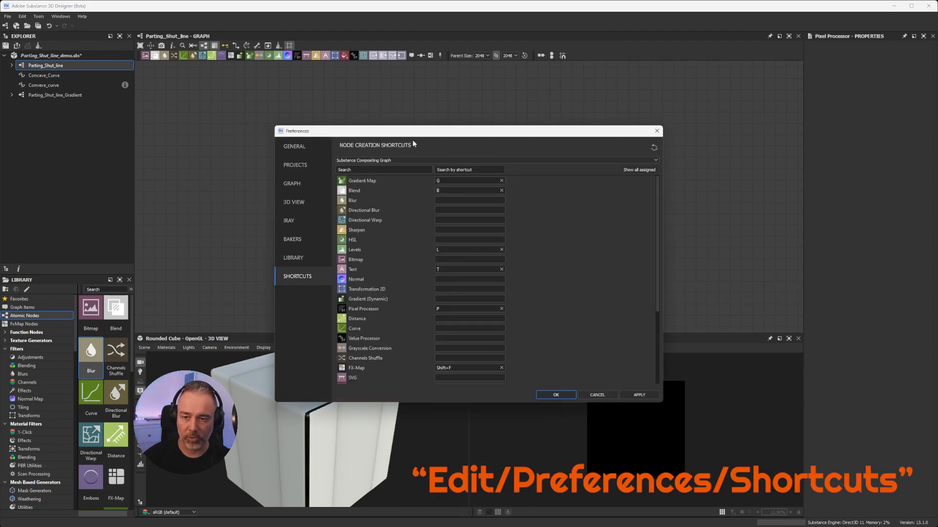
drag(433, 135, 339, 88)
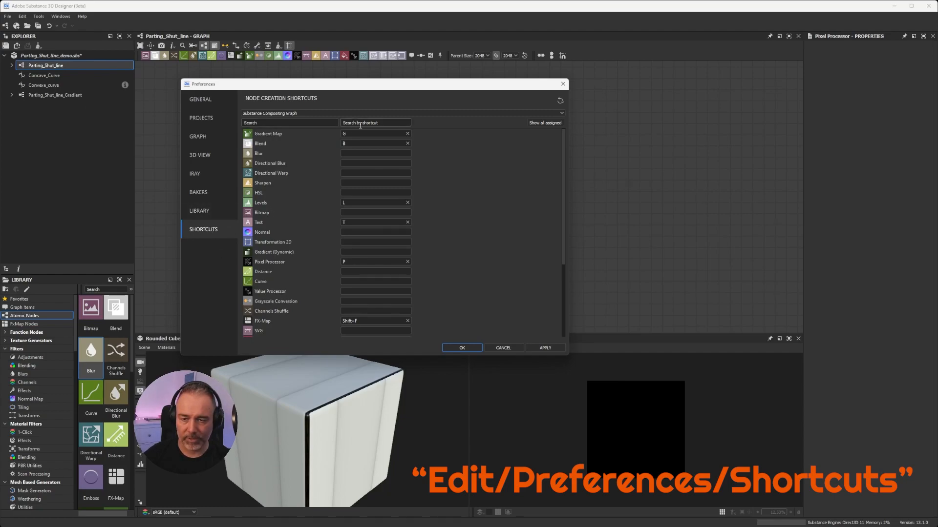
click(343, 132)
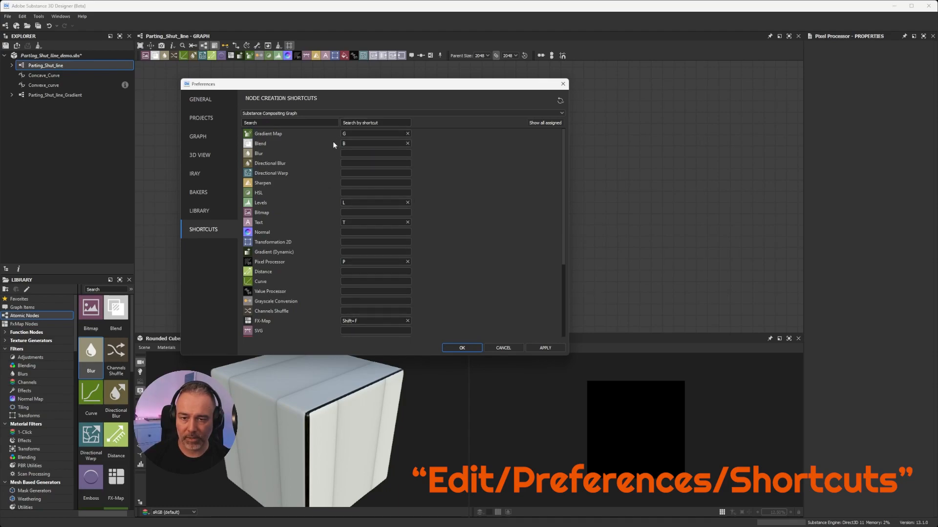
Step: Try F as the creation shortcut for Channels Shuffle, clear it, and cancel the Preferences
click(354, 312)
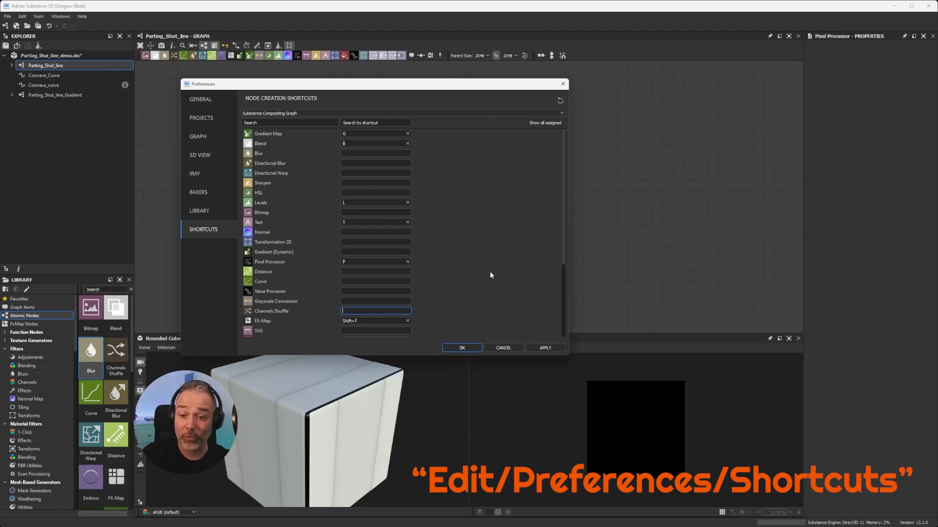
key(f)
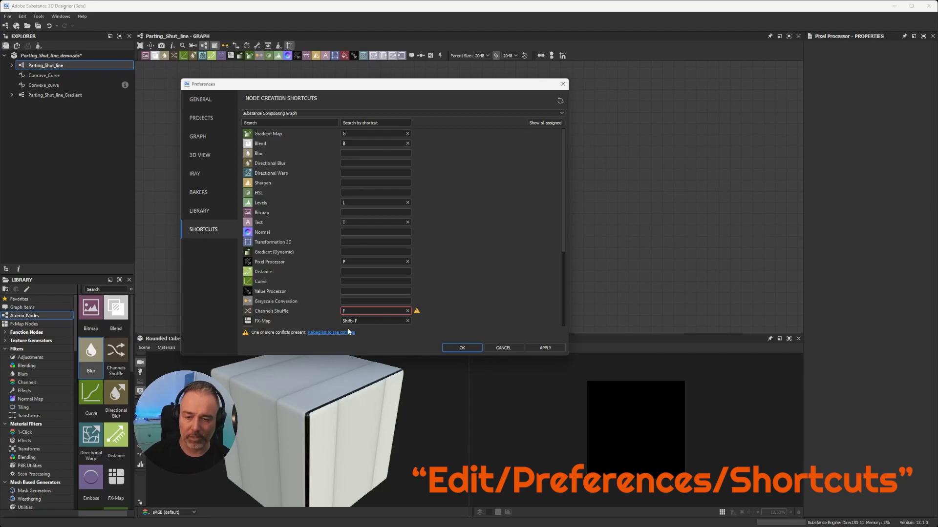
click(407, 311)
click(511, 348)
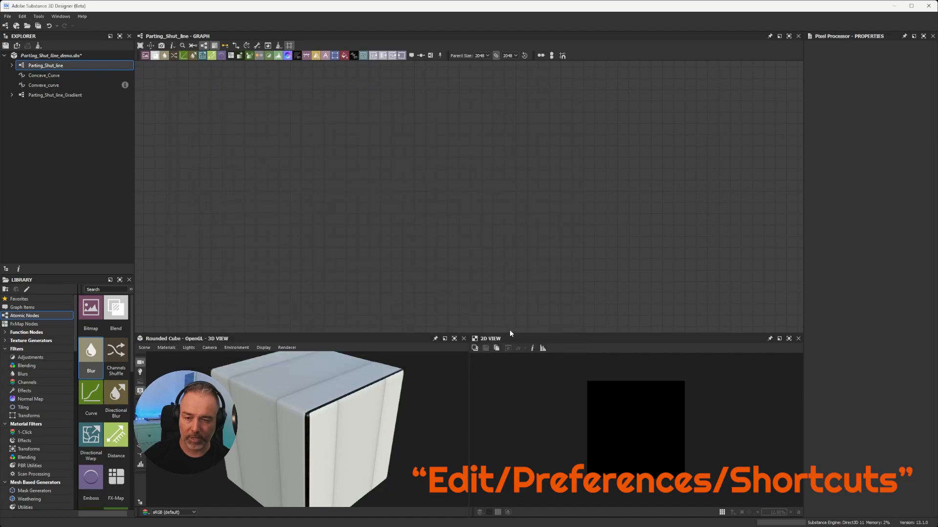
Step: Fit the whole Parting_Shut_line graph in view and check the node search list
key(f)
middle_drag(508, 196, 491, 206)
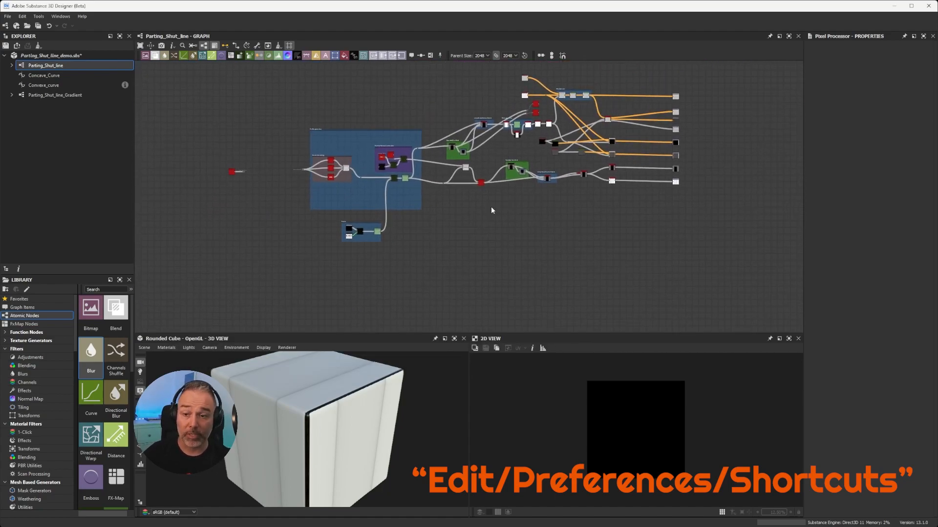
key(space)
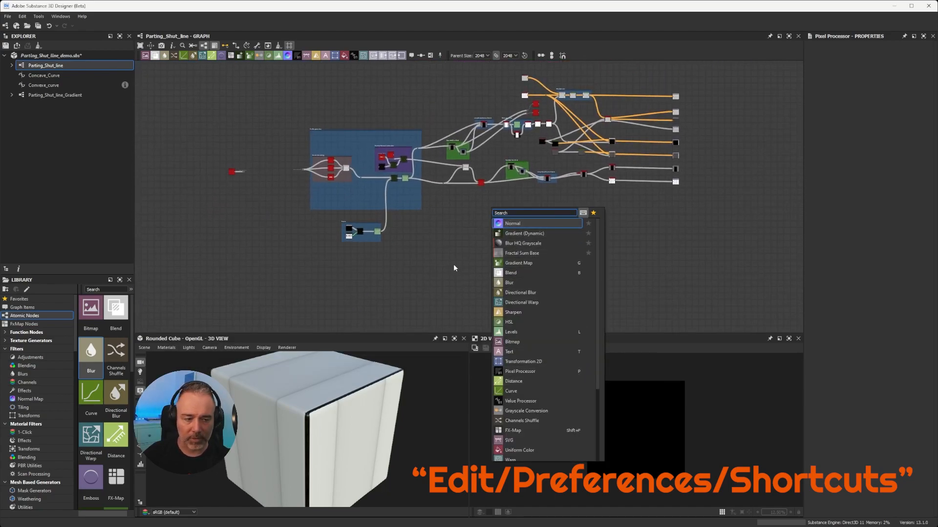
click(427, 252)
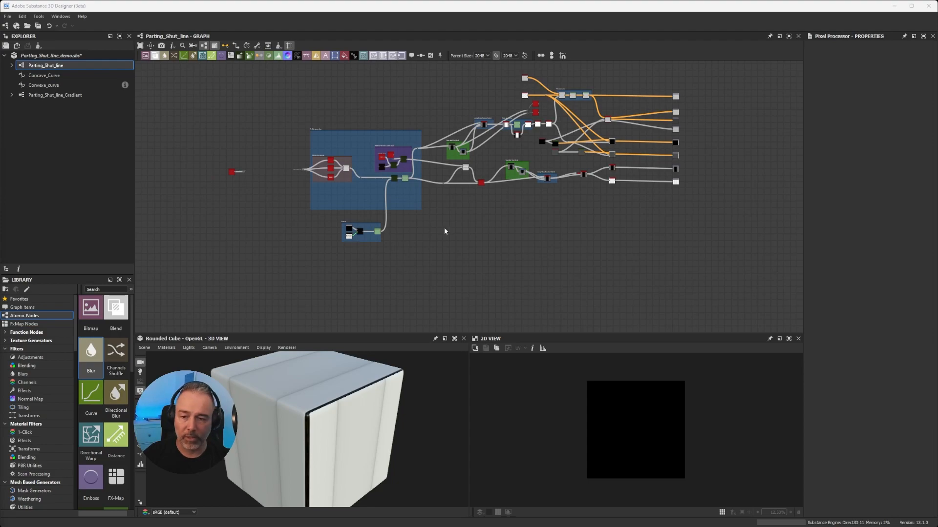
Step: Add the favorite Blur HQ Grayscale node beside the frame containing the Levels node and delete it
scroll(444, 231, up, 6)
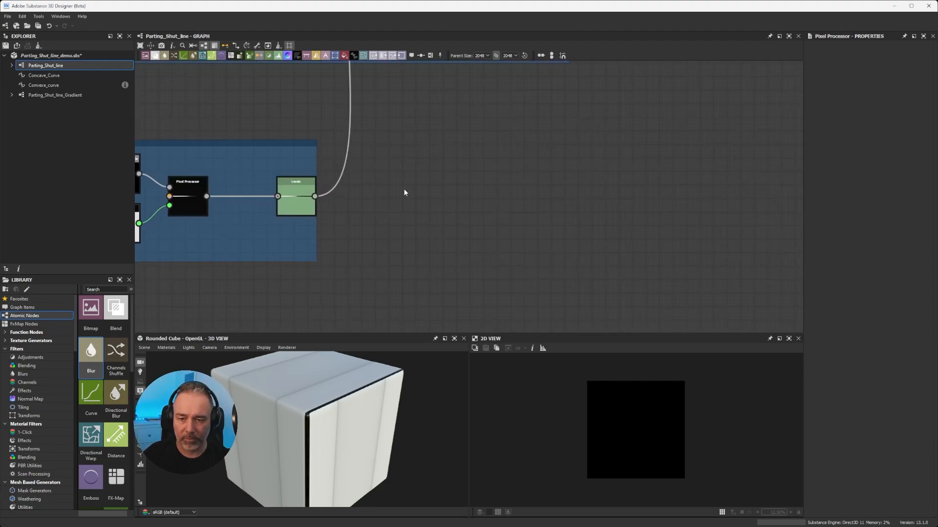
key(space)
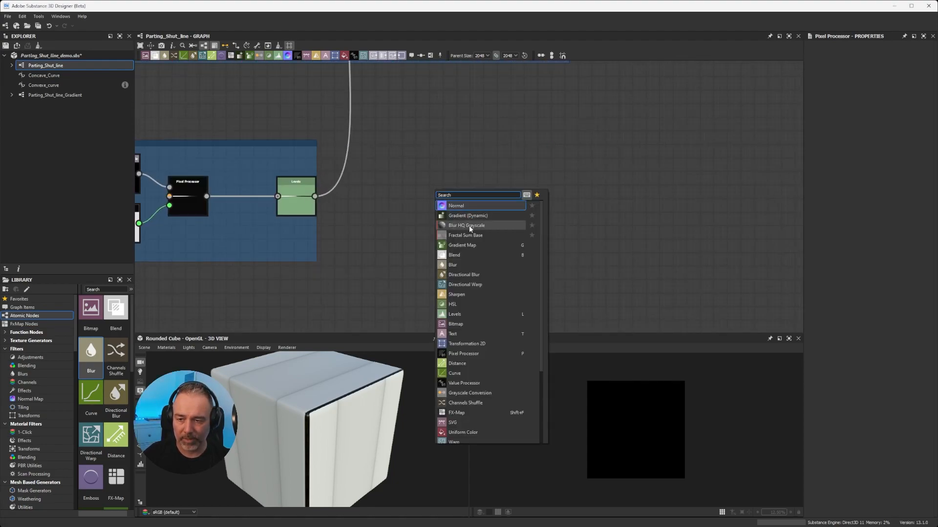
click(468, 225)
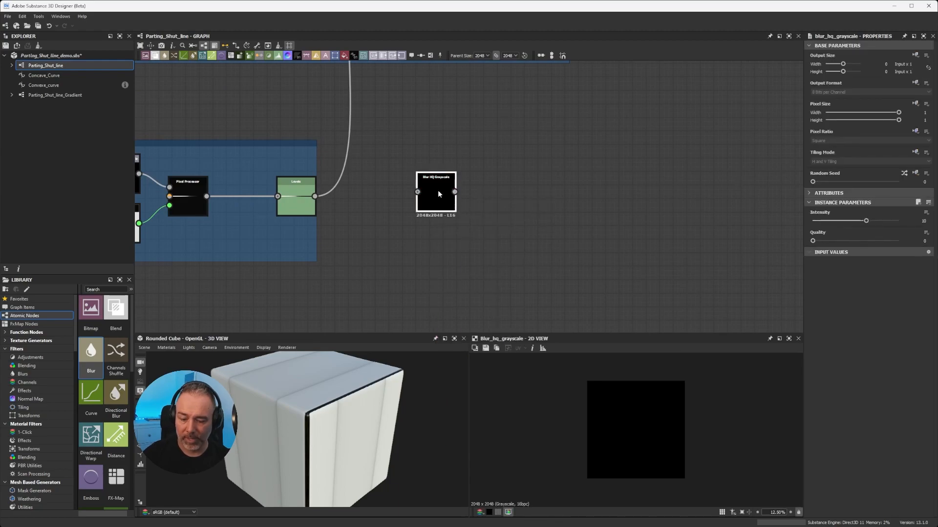
key(Delete)
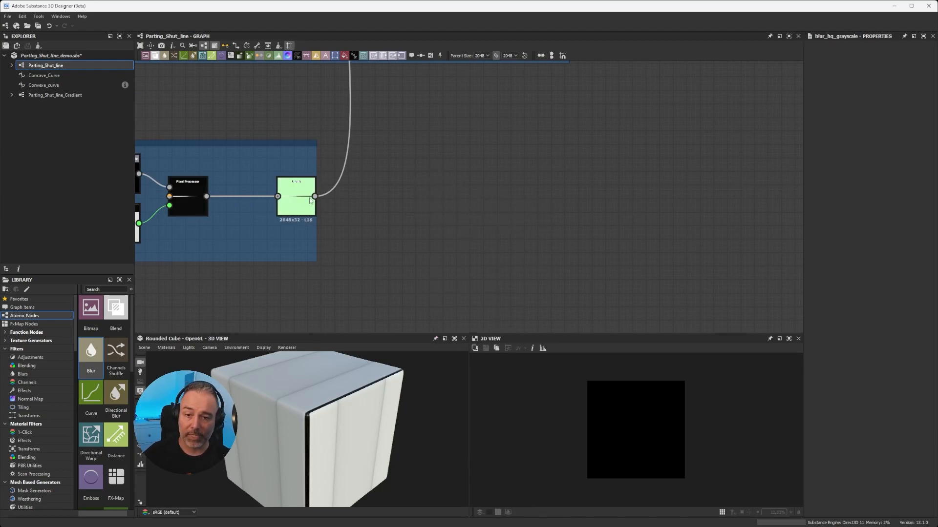
Step: Move the Levels node closer to the Pixel Processor, create a connected Blur HQ Grayscale node from its output by searching "blur", and undo that addition
drag(296, 194, 274, 189)
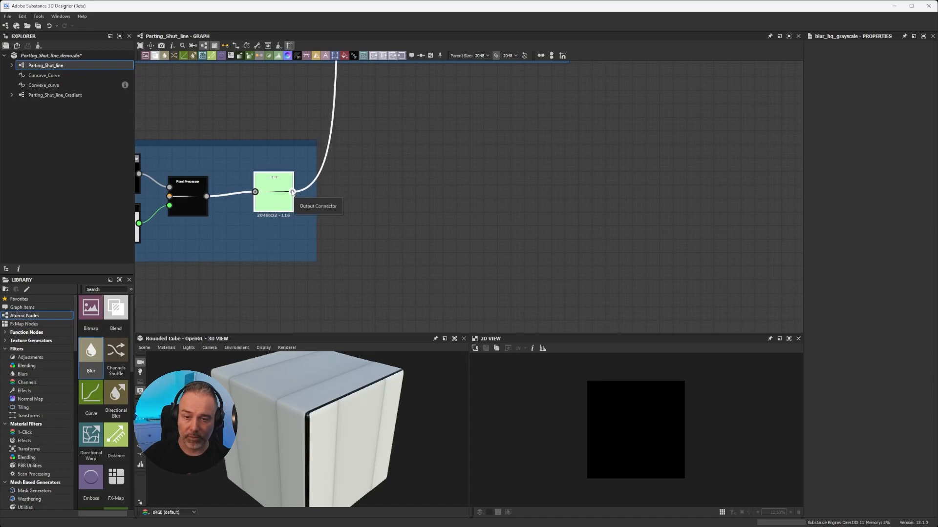
drag(292, 191, 430, 132)
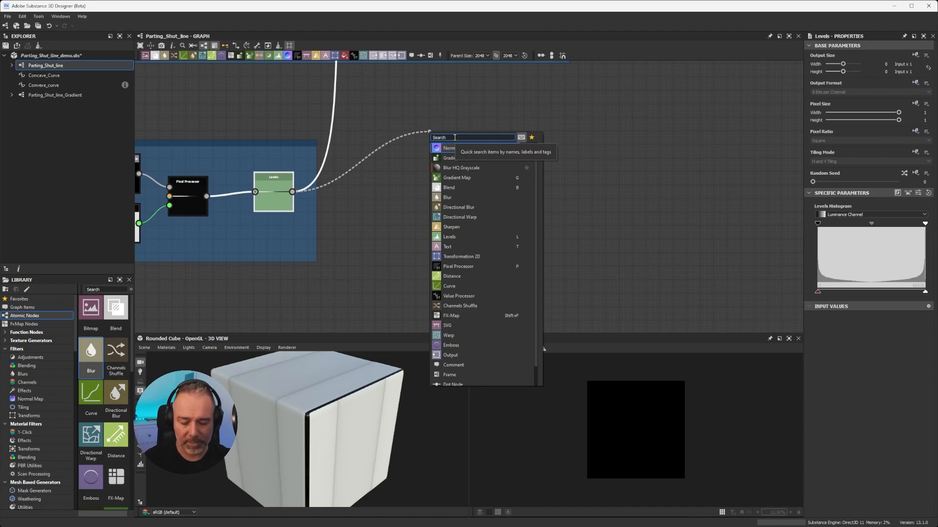
text(blur)
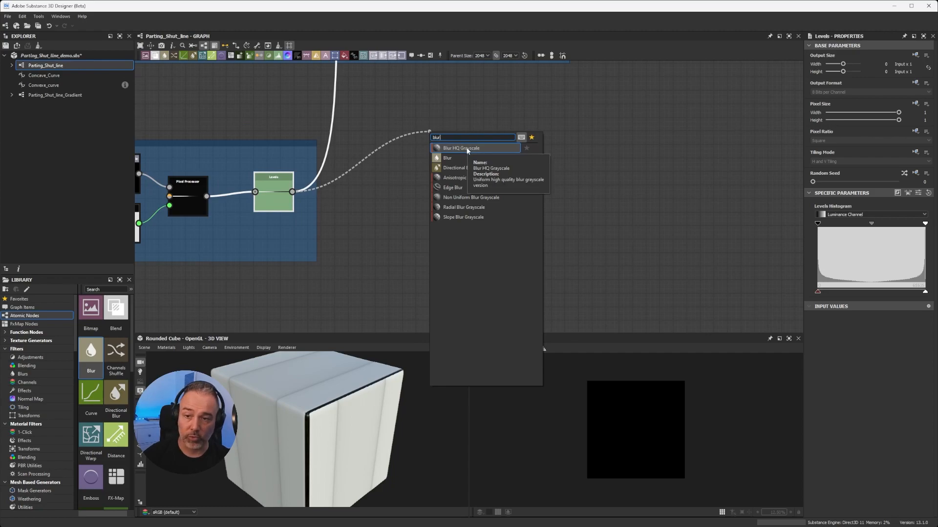
click(466, 149)
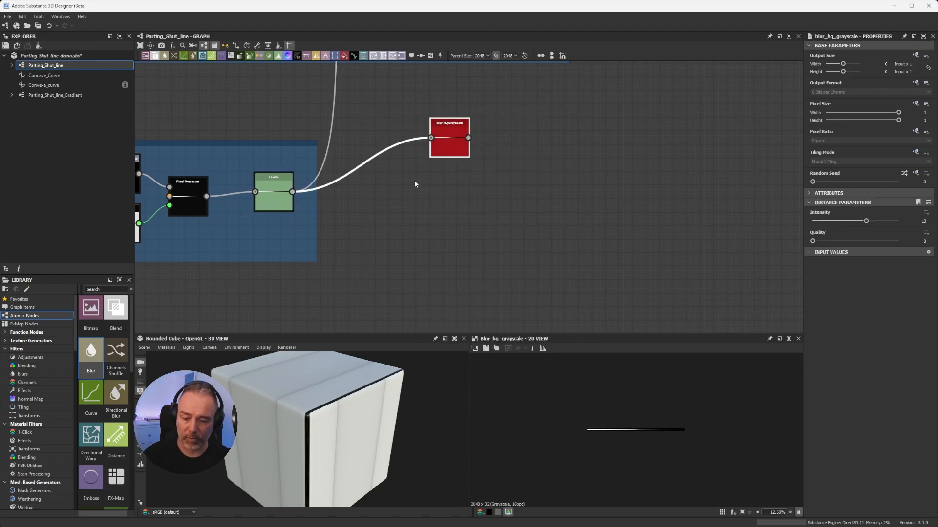
key(ctrl+z)
Step: Create a Normal node connected to the Levels output and undo it
drag(292, 191, 477, 210)
click(524, 227)
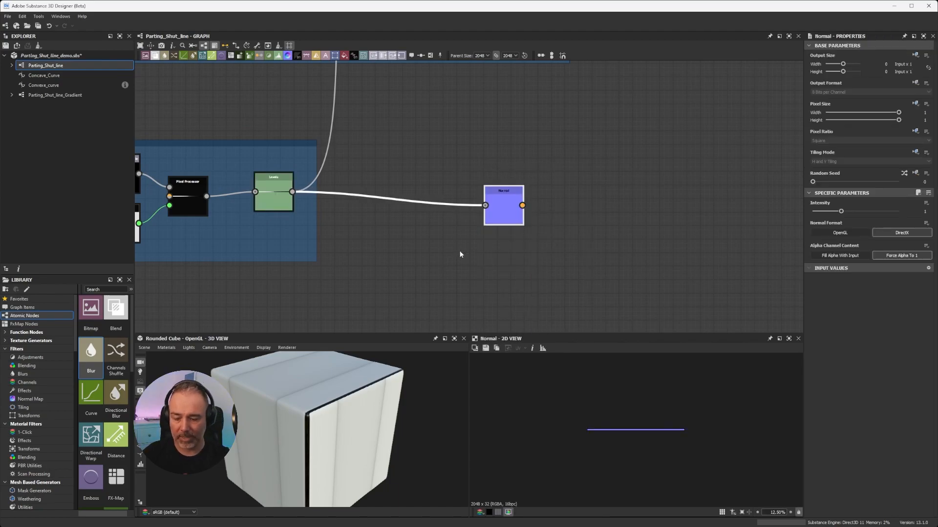
key(ctrl+z)
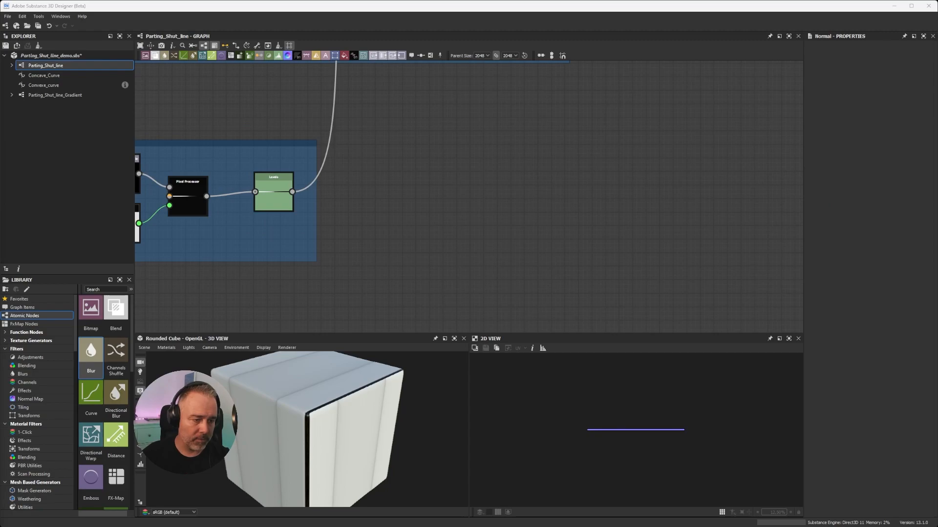
Step: Add a Blur node from the Atomic Nodes library and wire it between the dot node and the lower Switch Grayscale input
scroll(493, 140, down, 3)
middle_drag(494, 139, 337, 255)
scroll(552, 136, down, 1)
middle_drag(552, 136, 360, 251)
scroll(360, 251, up, 2)
scroll(360, 251, up, 1)
scroll(318, 253, up, 3)
drag(294, 246, 304, 248)
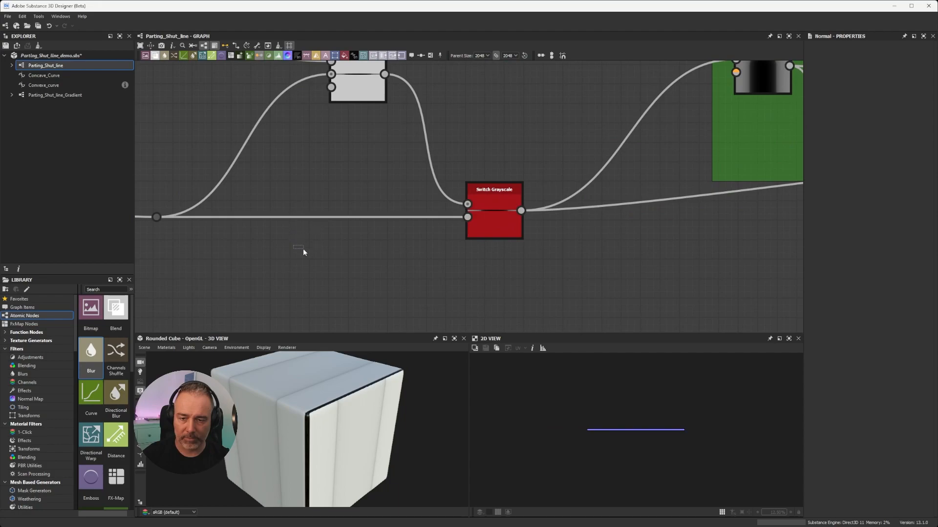
middle_drag(286, 259, 294, 234)
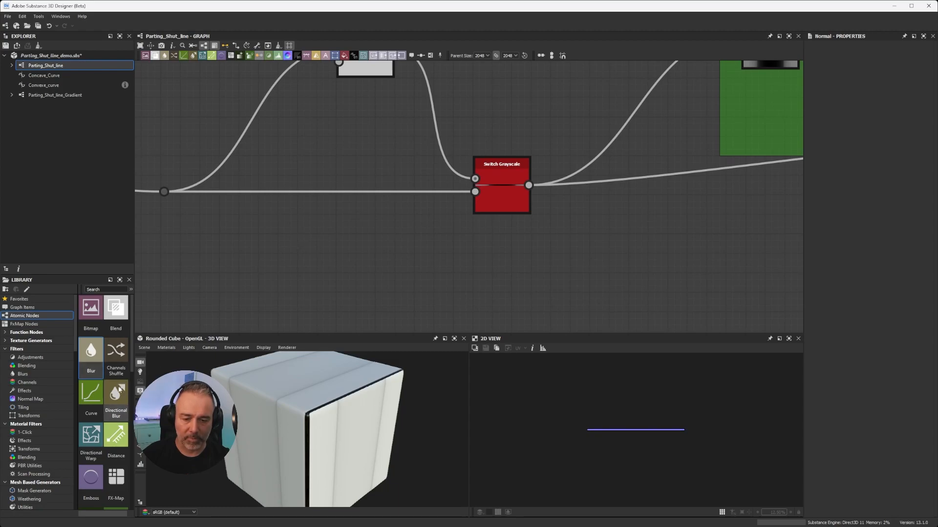
drag(99, 364, 327, 243)
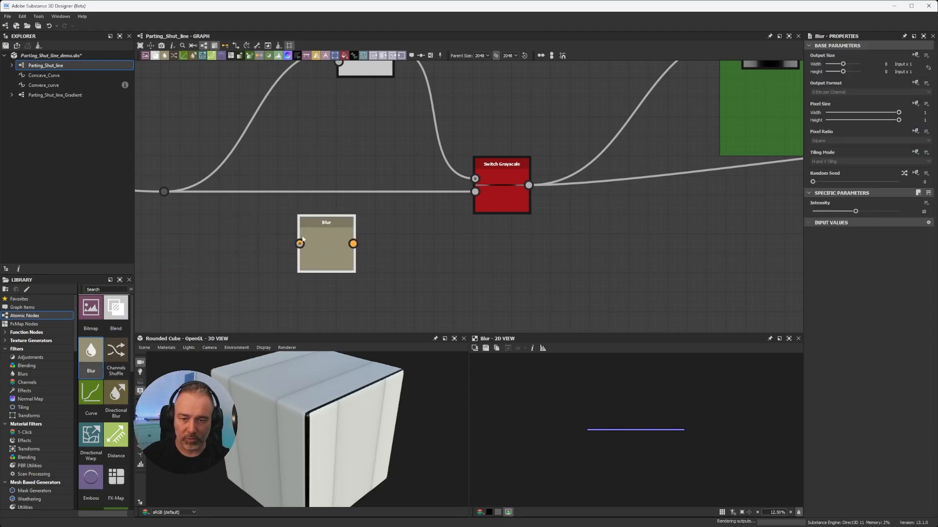
click(168, 192)
drag(173, 192, 475, 192)
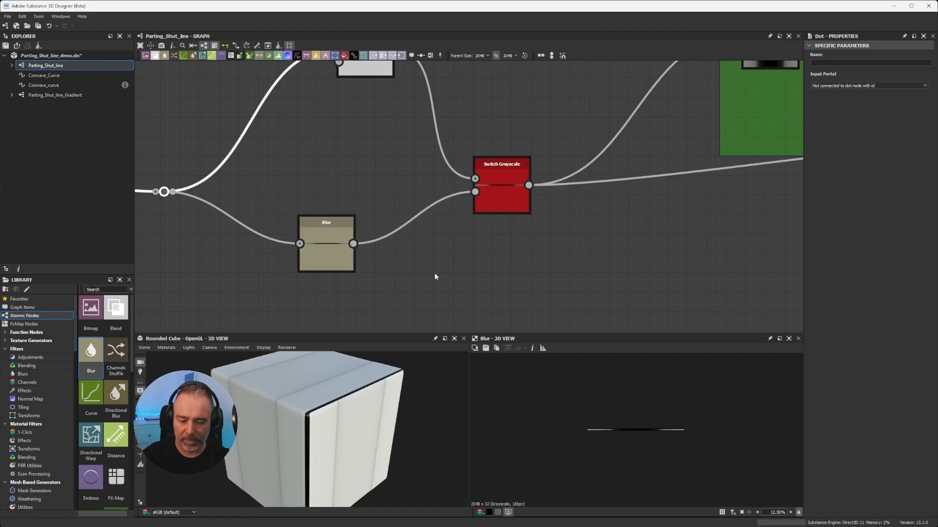
Step: Undo the Blur node's addition and connections, restoring the direct link from the dot node to Switch Grayscale
key(ctrl+z)
key(ctrl+z)
key(ctrl+z)
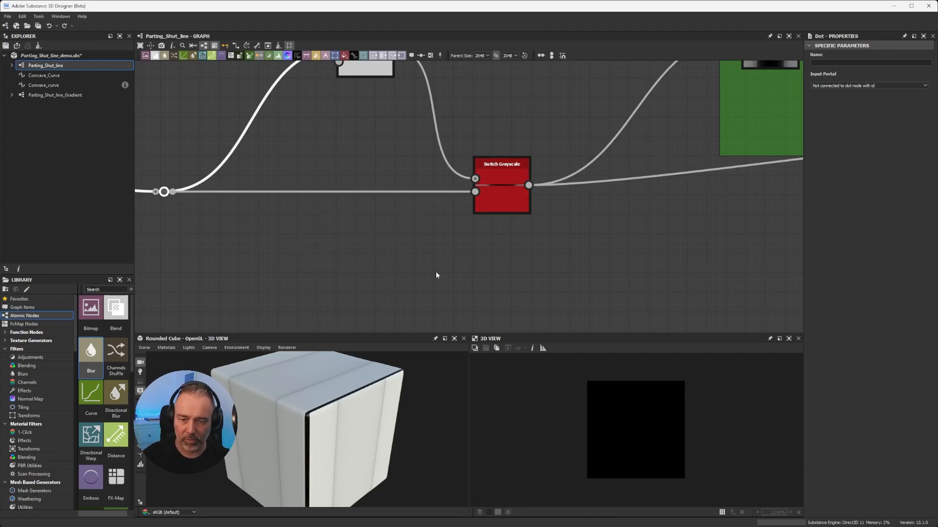
Step: Insert a Blur node into the link between the dot node and the lower Switch Grayscale input, searching "blur"
click(342, 239)
drag(350, 152, 305, 211)
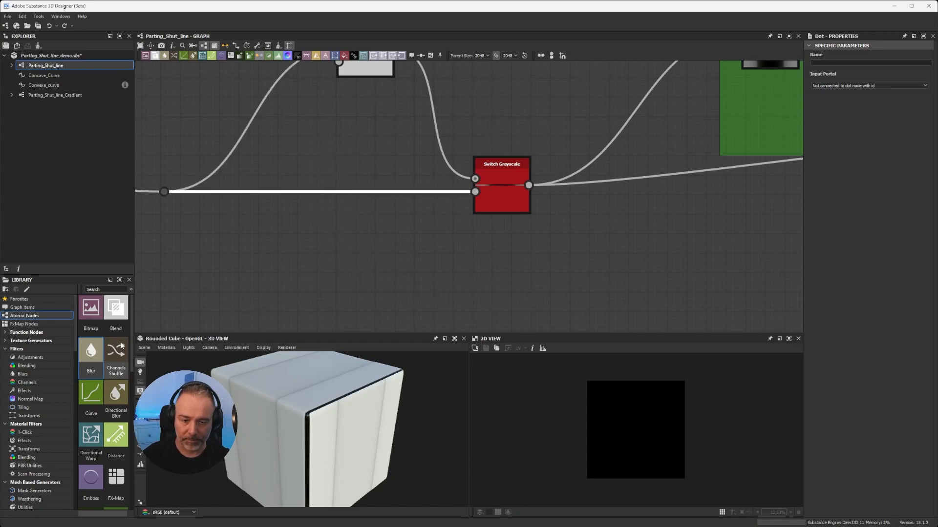
key(space)
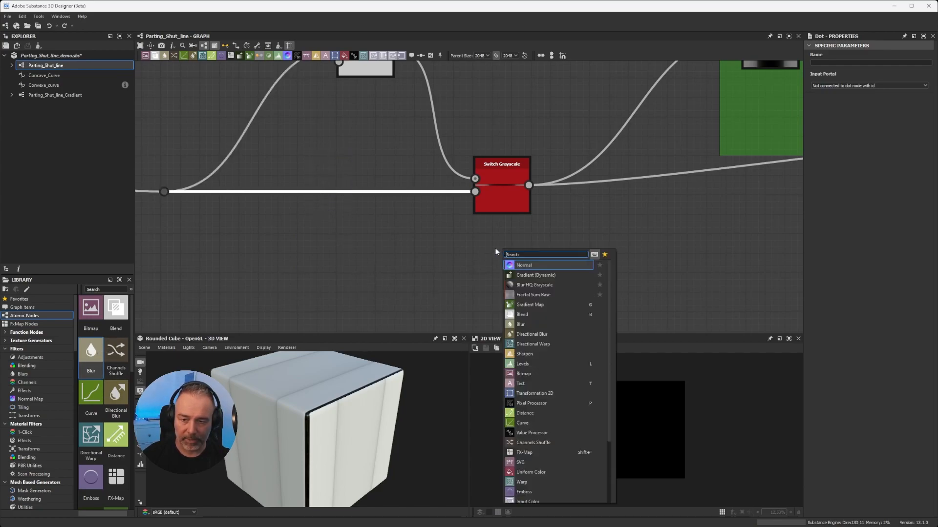
text(blur)
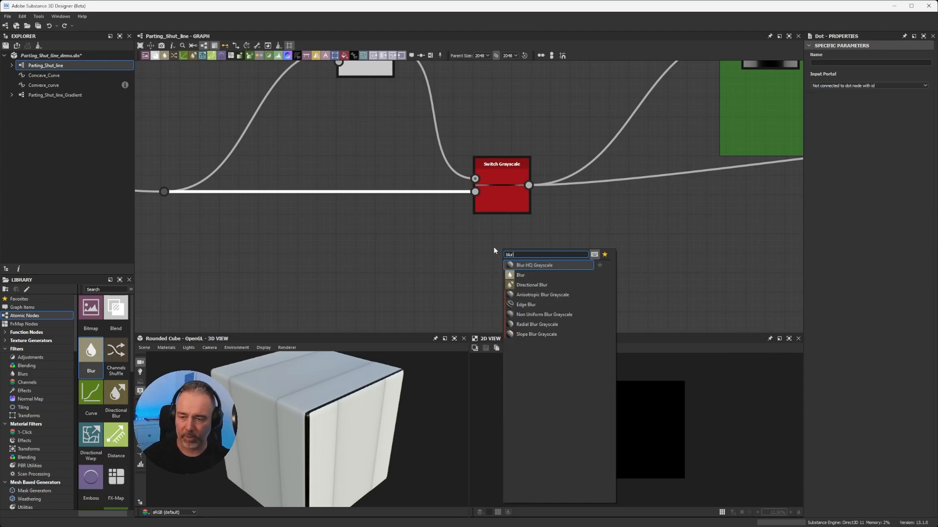
click(520, 275)
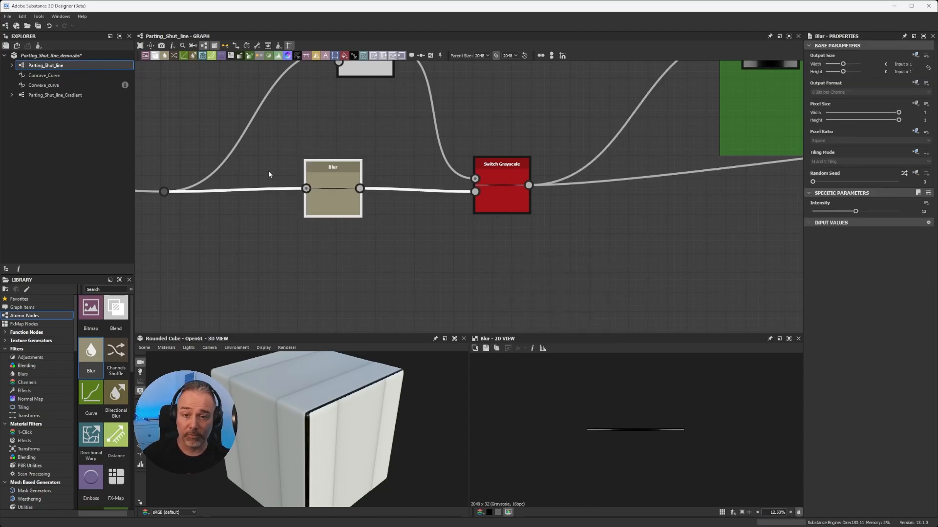
Step: Move the Blur node below the link line and bypass it by connecting the dot node directly to the lower Switch Grayscale input
mouse_move(317, 180)
mouse_down()
mouse_move(334, 206)
mouse_move(330, 155)
mouse_move(340, 210)
mouse_move(342, 172)
mouse_move(329, 183)
mouse_up()
middle_drag(360, 253, 358, 203)
drag(342, 162, 348, 247)
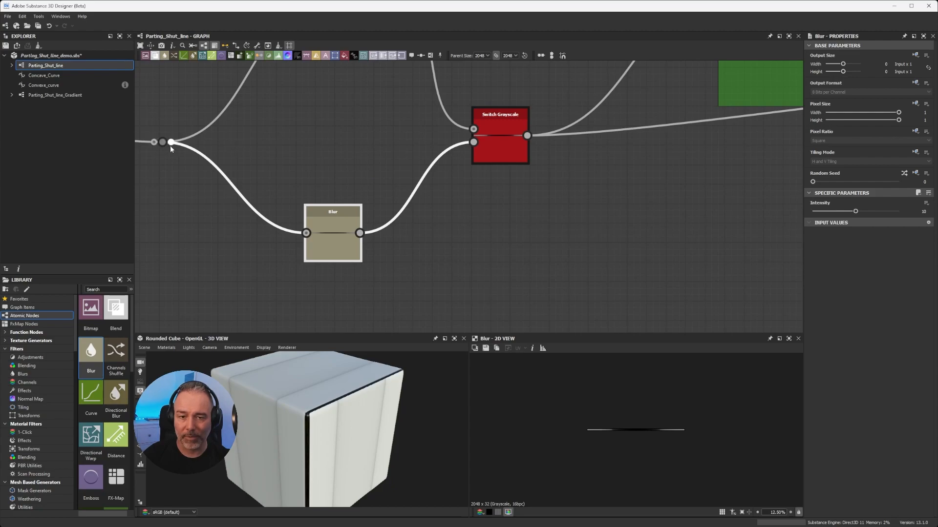
drag(170, 144, 473, 142)
drag(440, 253, 309, 219)
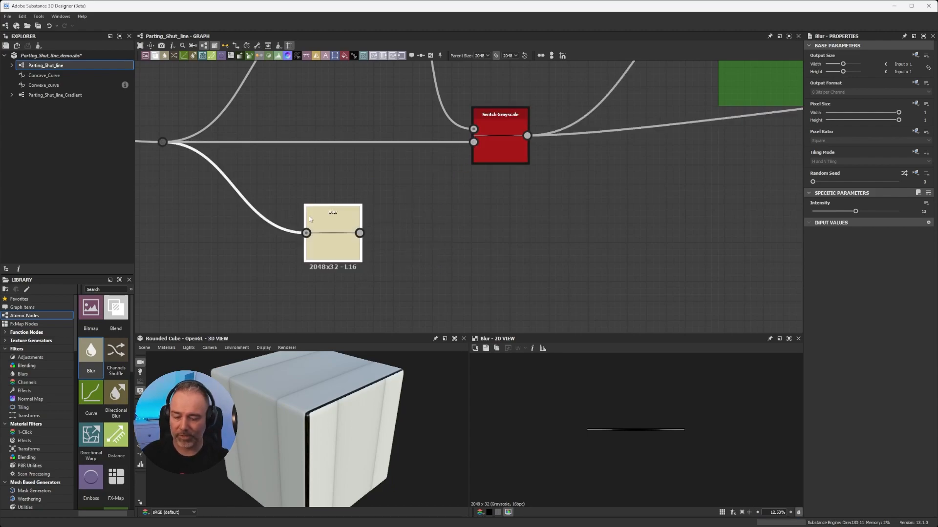
Step: Delete the bypassed Blur node, and undo both the deletion and the direct link
key(Delete)
key(ctrl+z)
key(ctrl+z)
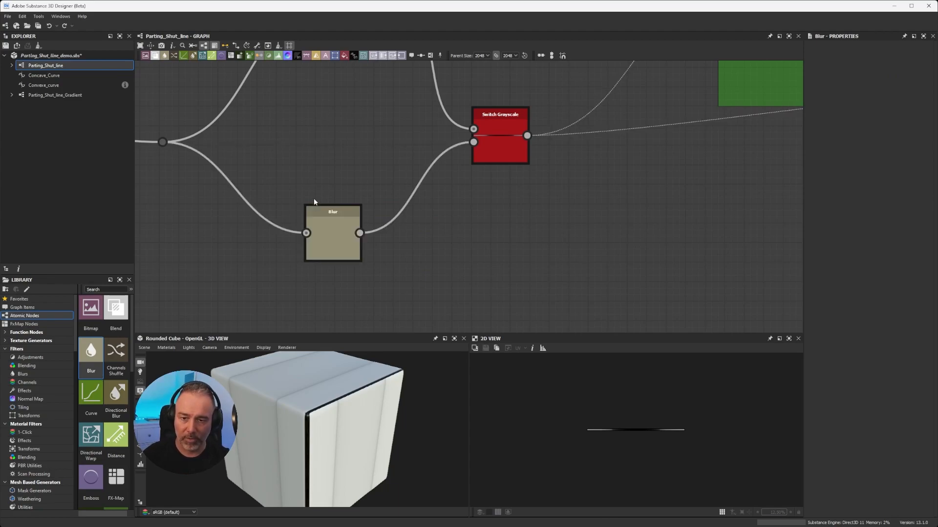
Step: Move the Blur node up between the dot and Switch Grayscale, delete it without relinking, and undo the deletion
drag(345, 217, 335, 159)
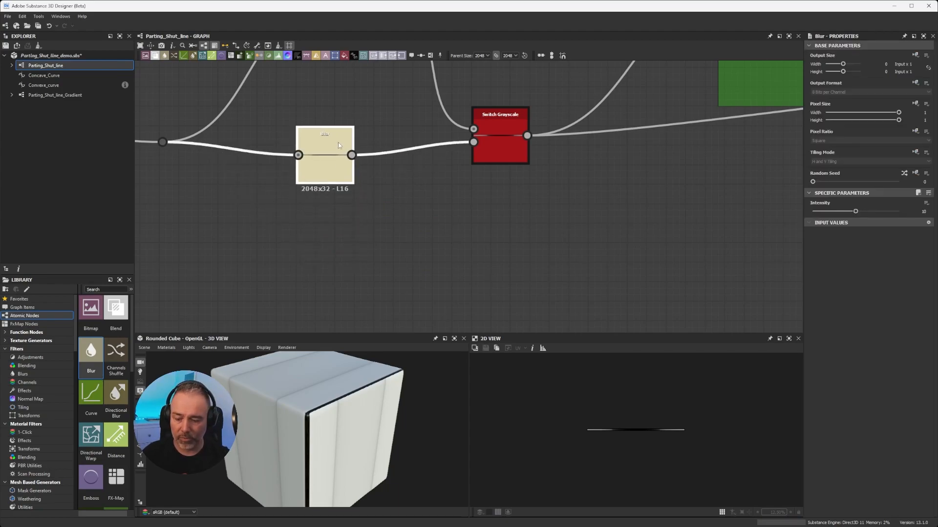
key(Delete)
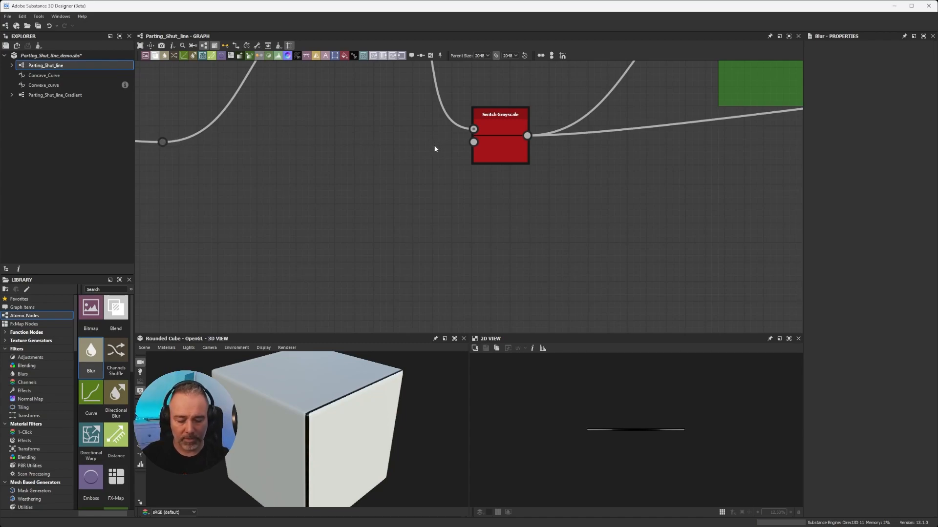
key(ctrl+z)
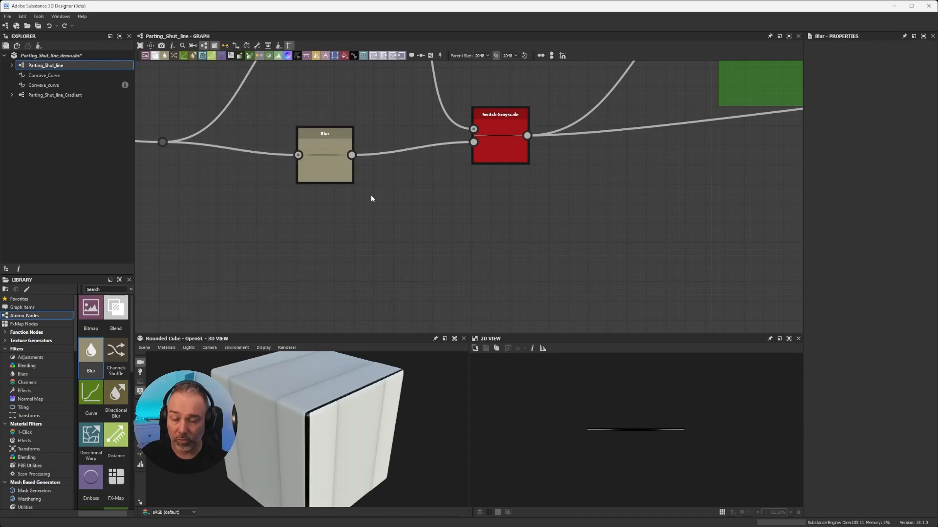
Step: Delete the Blur node with its neighbours relinked, and undo that deletion
click(320, 155)
key(BackSpace)
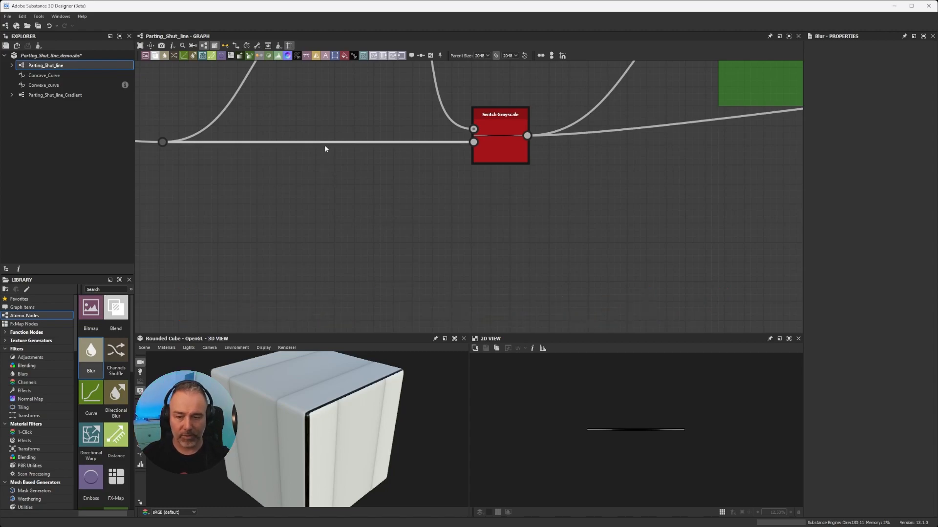
key(ctrl+z)
Step: Duplicate the Blur node with its input link, place the copy below the original, and delete the copy and its link
middle_drag(382, 204, 437, 220)
click(374, 176)
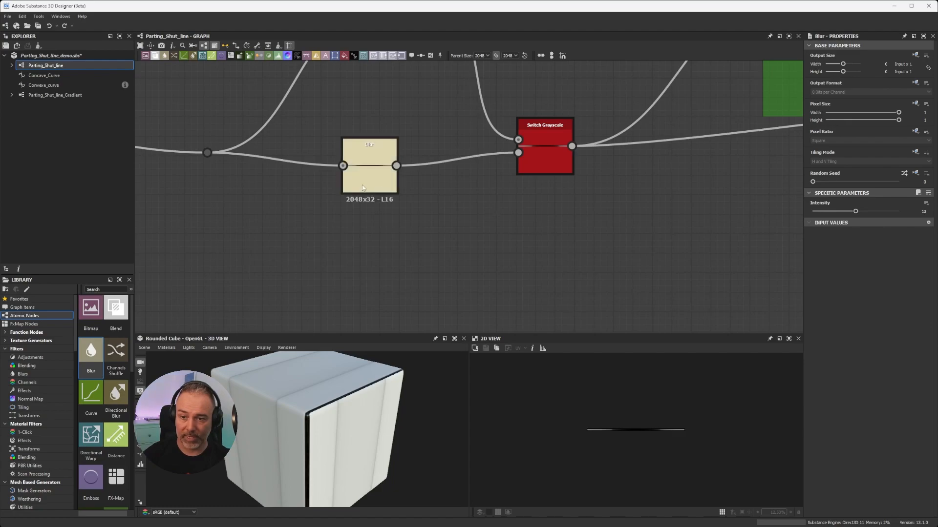
key(ctrl+d)
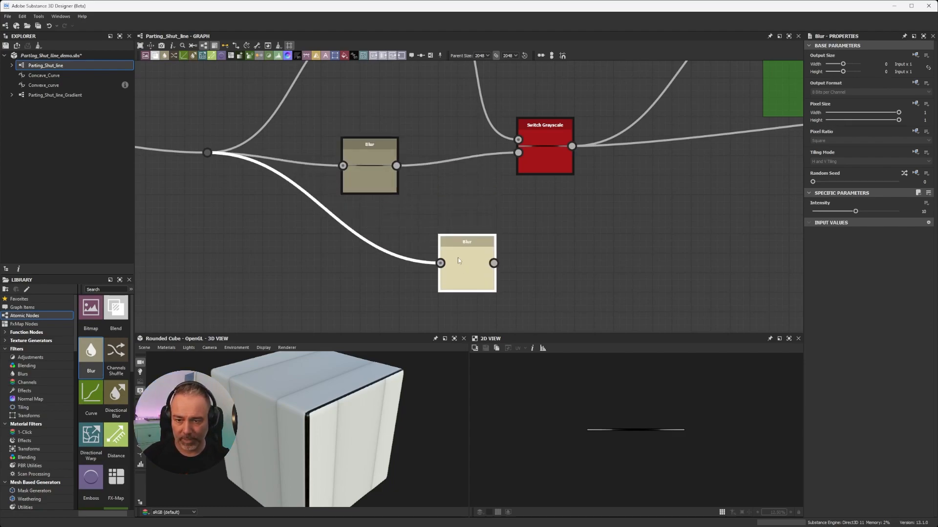
click(364, 266)
drag(292, 201, 264, 230)
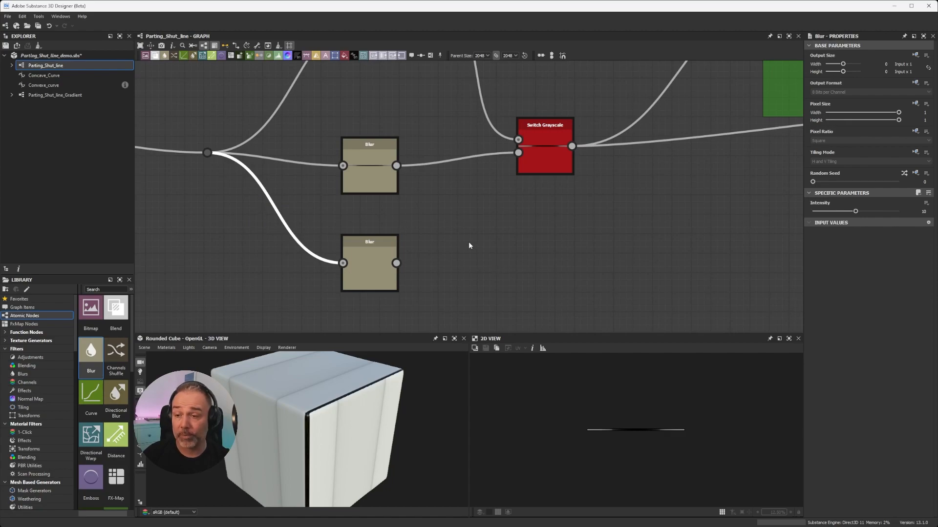
drag(370, 271, 388, 252)
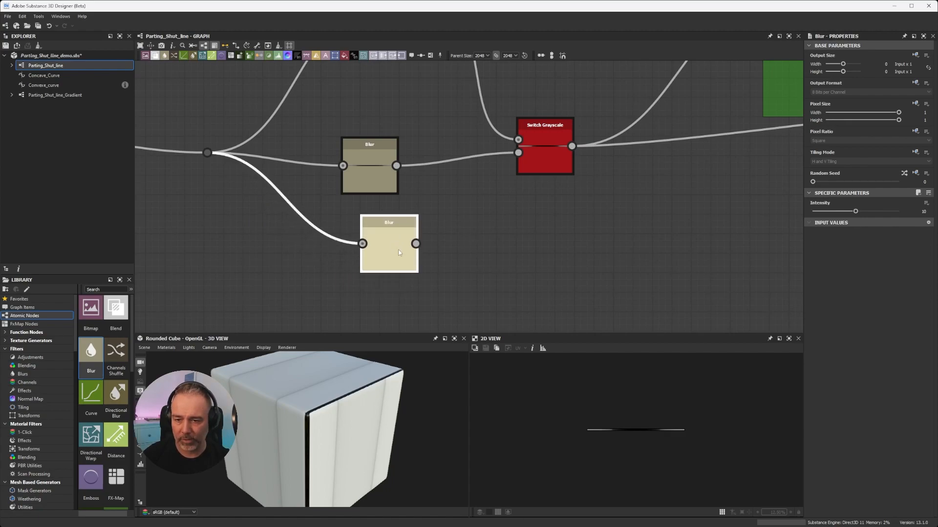
key(Delete)
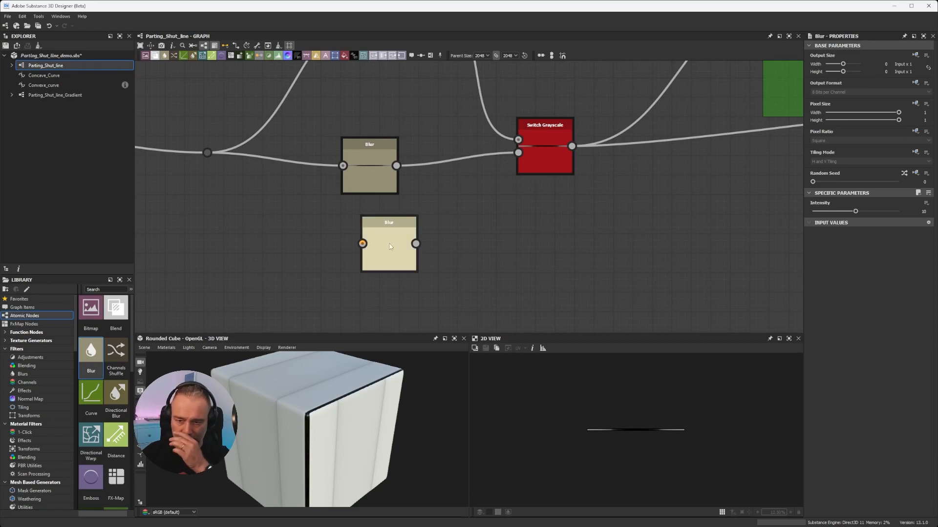
key(Delete)
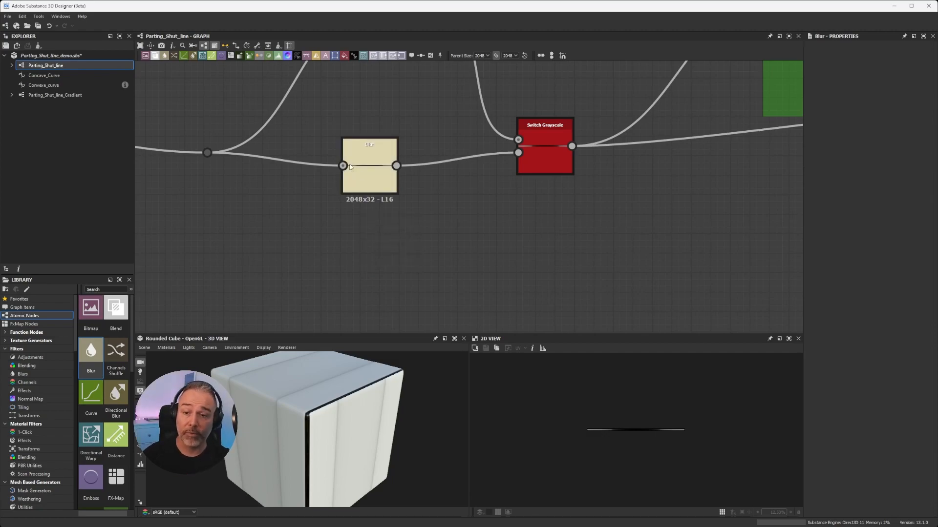
Step: Duplicate the Blur node without links, place the copy below the original, and delete it
click(374, 169)
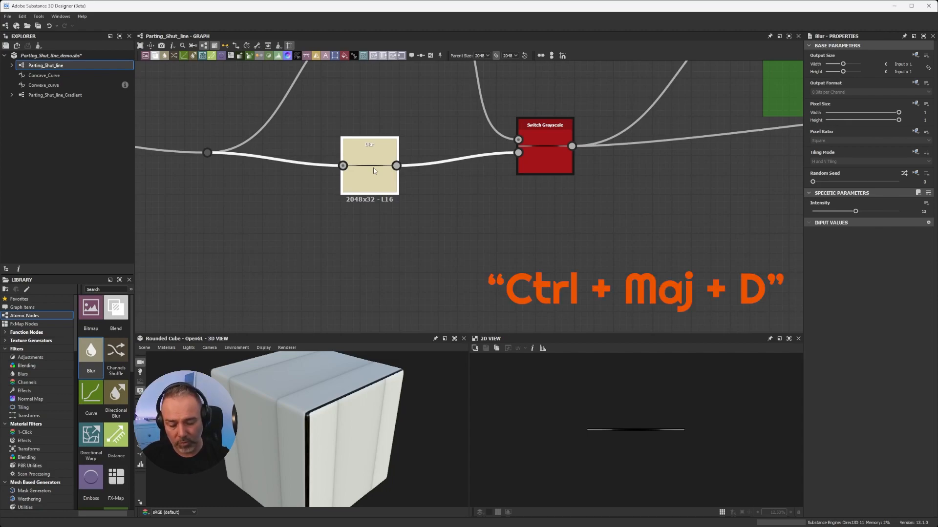
key(ctrl+shift+d)
click(359, 251)
drag(437, 214, 319, 276)
drag(295, 147, 274, 194)
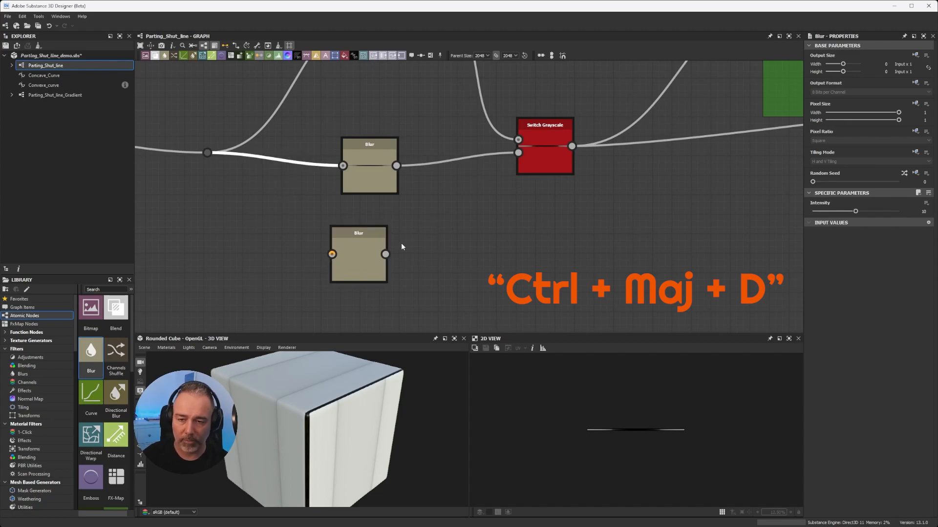
click(371, 251)
key(Delete)
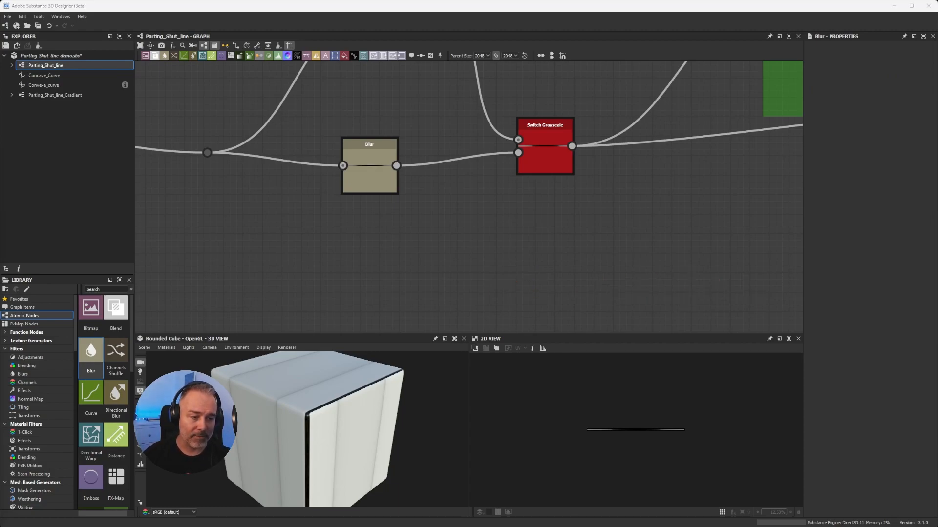
middle_drag(412, 199, 423, 245)
mouse_move(381, 225)
mouse_down()
mouse_move(380, 168)
mouse_move(381, 212)
mouse_up()
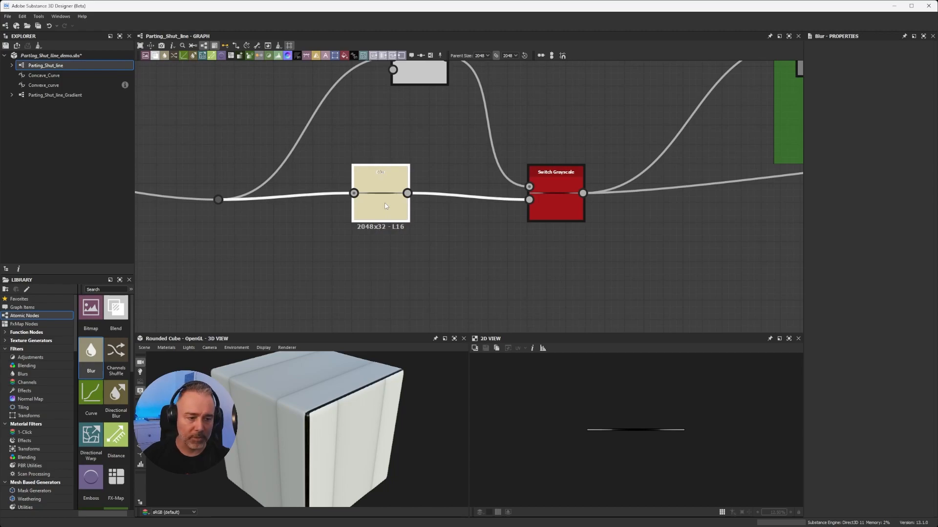
drag(385, 206, 380, 227)
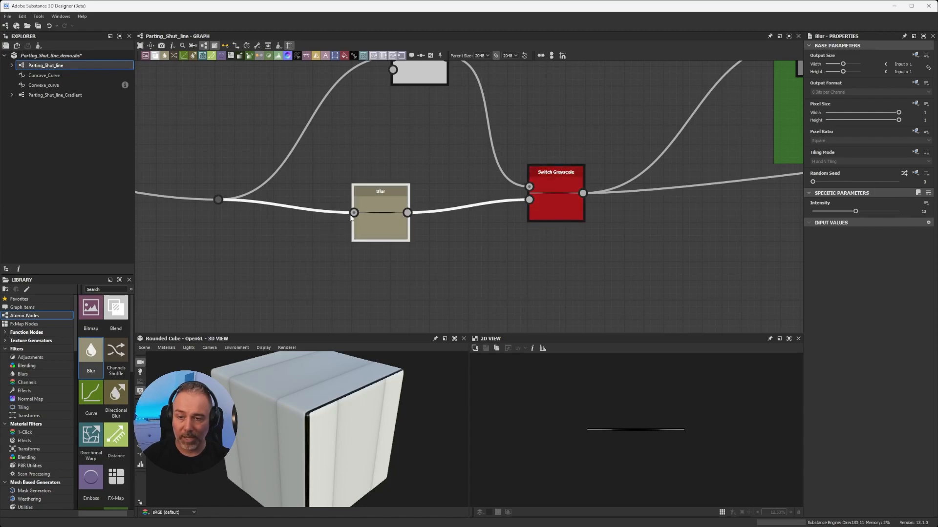
Step: Bypass the lowered Blur node with a direct link from the dot to Switch Grayscale, and restore the Blur node's position and links
middle_drag(443, 252, 425, 214)
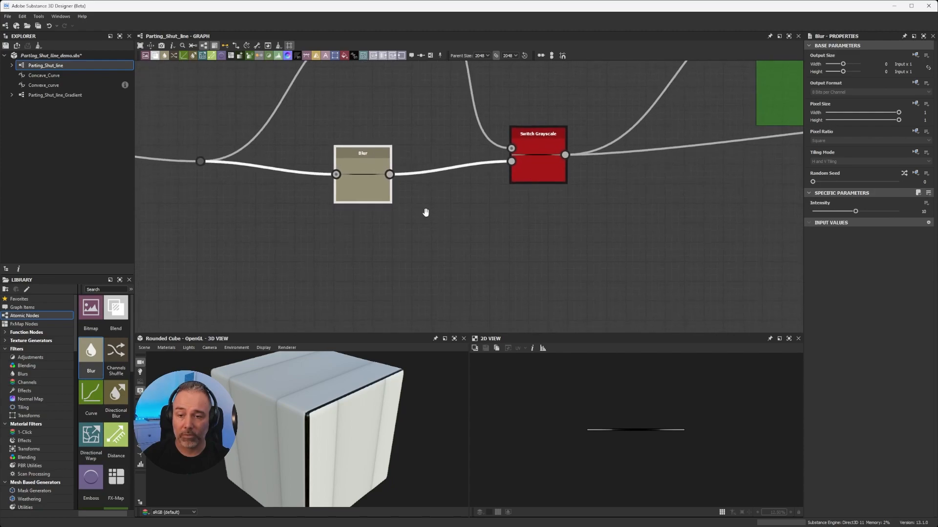
drag(361, 162, 361, 211)
drag(200, 161, 509, 164)
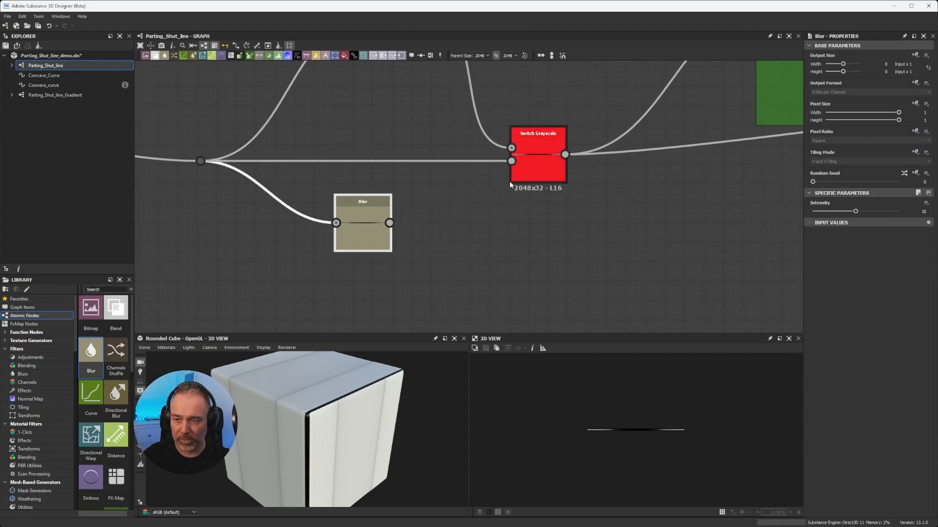
drag(390, 223, 375, 172)
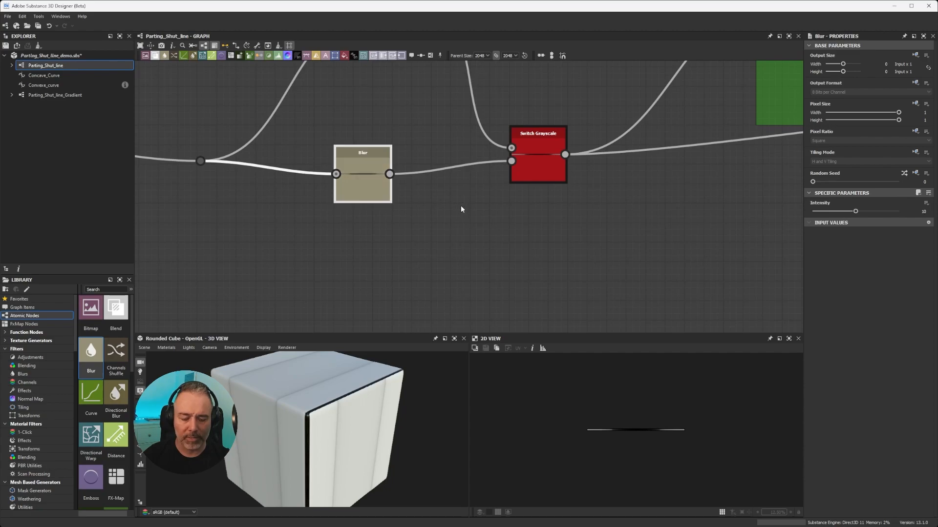
Step: Disable the Blur node between the dot and Switch Grayscale, toggling its state on and off once more
right_click(377, 188)
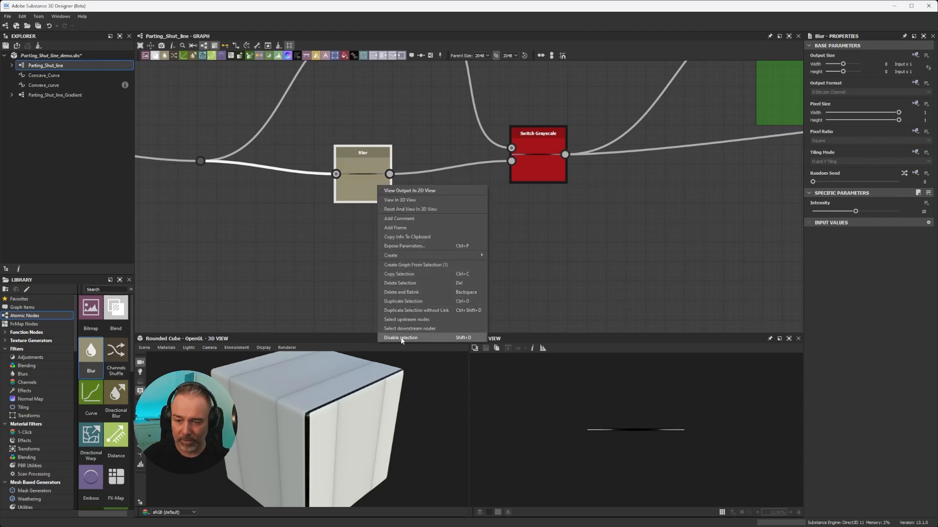
click(450, 337)
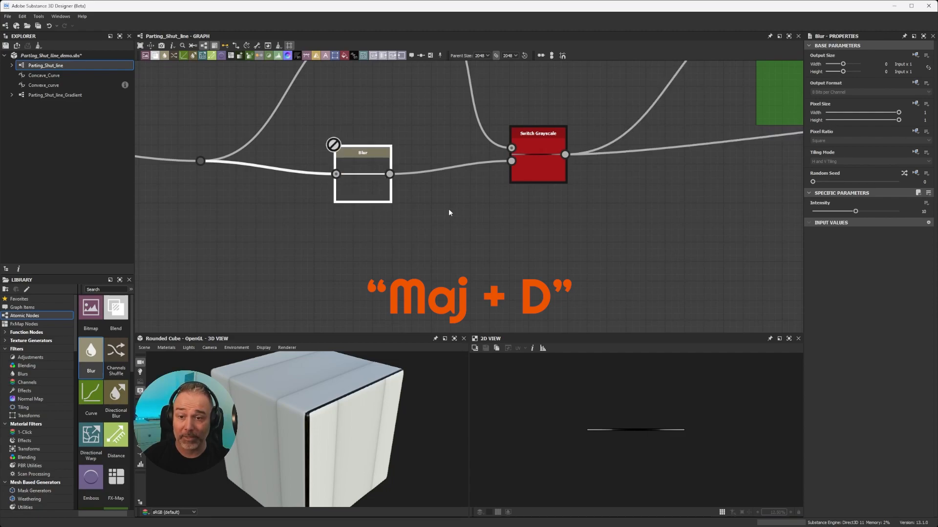
key(shift+d)
key(shift+d)
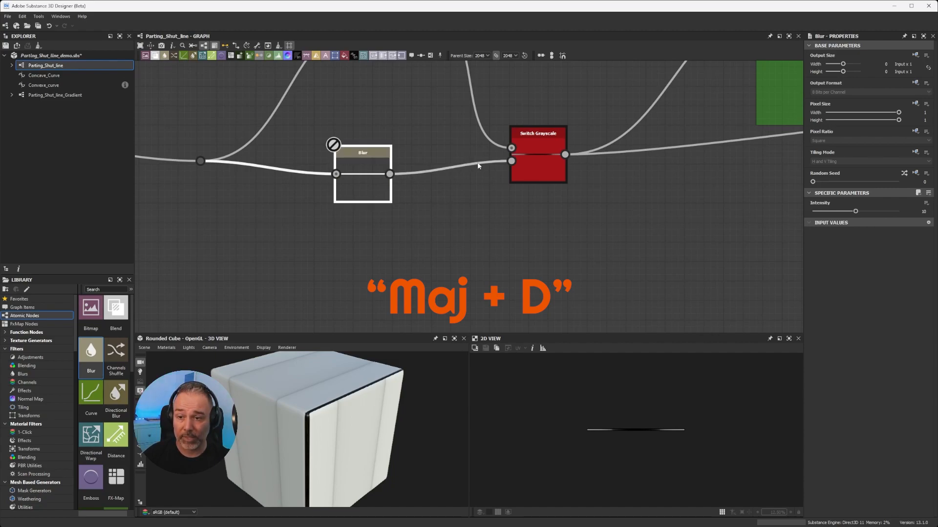
scroll(504, 161, down, 2)
middle_drag(500, 174, 425, 200)
scroll(366, 196, up, 4)
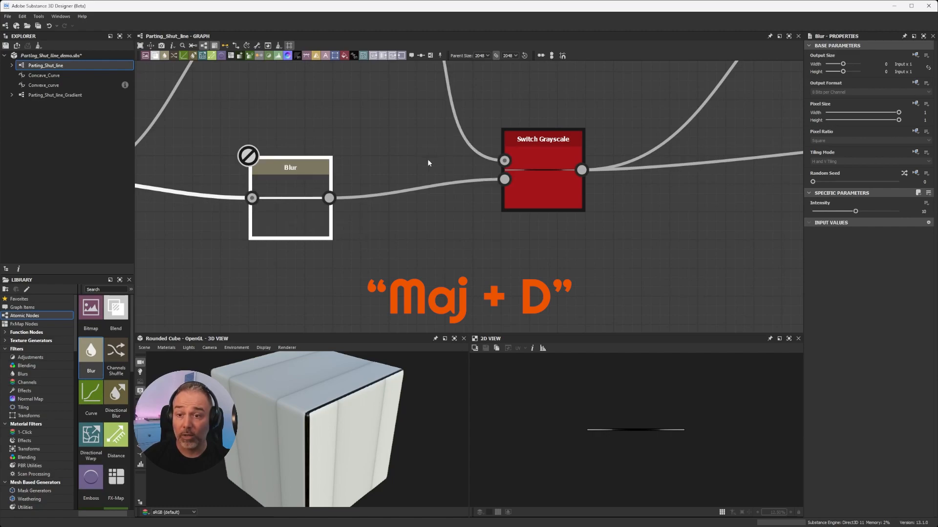
Step: Re-enable the Blur node to compare, and disable it again
key(shift+d)
scroll(435, 206, down, 1)
scroll(435, 206, up, 2)
scroll(434, 210, down, 2)
middle_drag(406, 207, 470, 216)
key(shift+d)
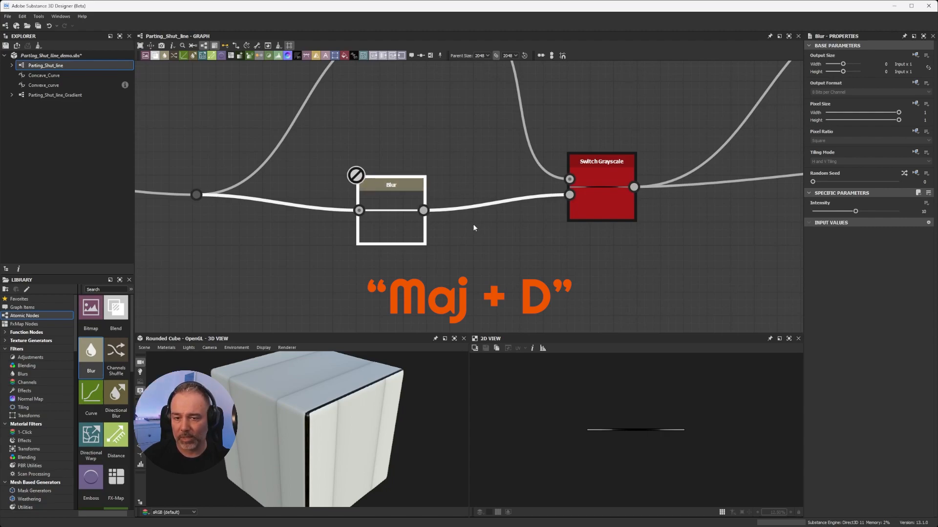
Step: Align the disabled Blur node more closely with the dot and lower Switch Grayscale input, and enable it again
drag(391, 190, 390, 180)
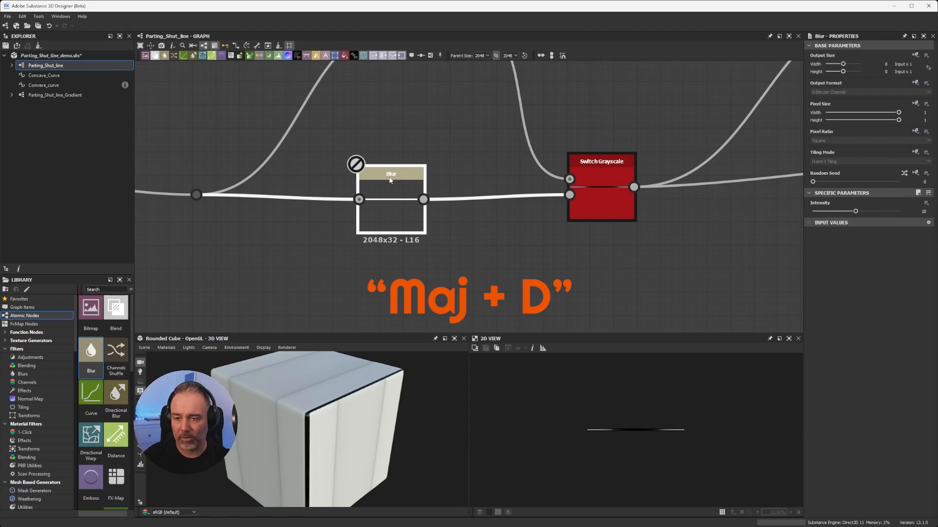
scroll(391, 181, up, 3)
scroll(391, 181, down, 2)
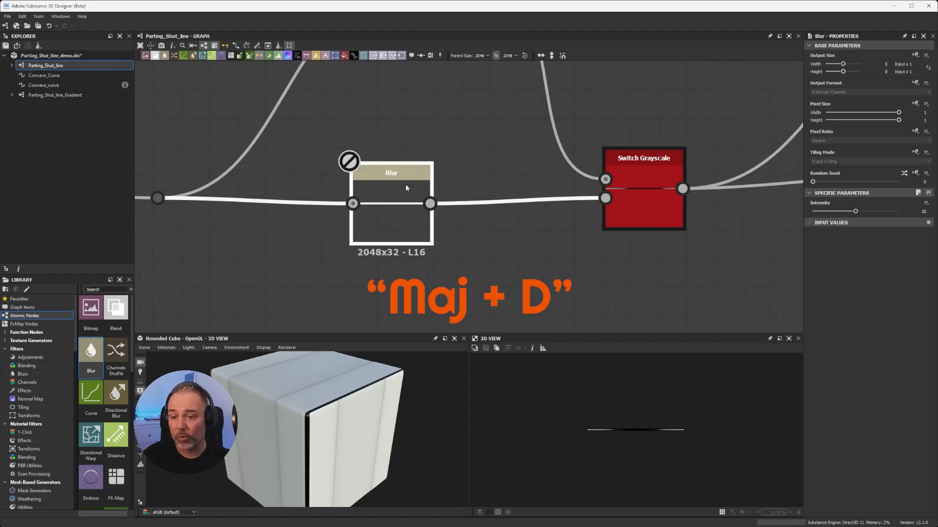
right_click(386, 220)
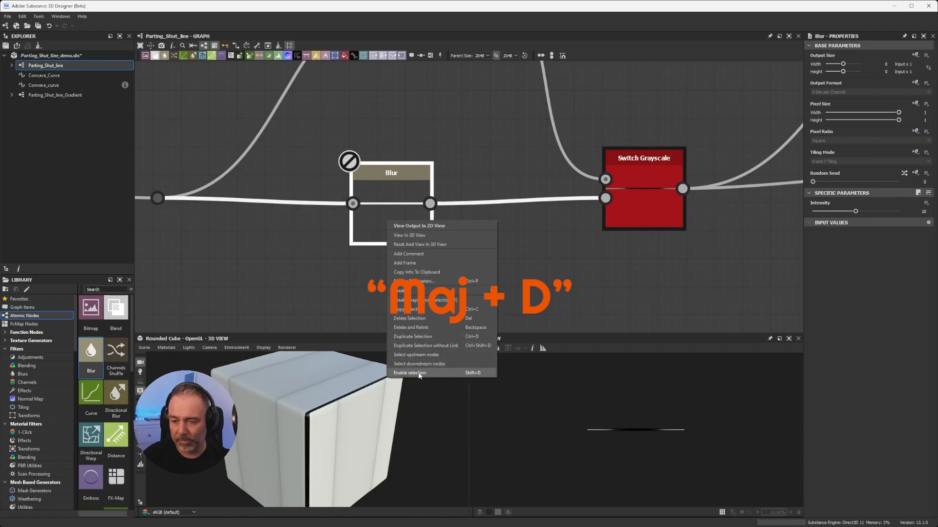
click(588, 242)
click(406, 227)
key(shift+d)
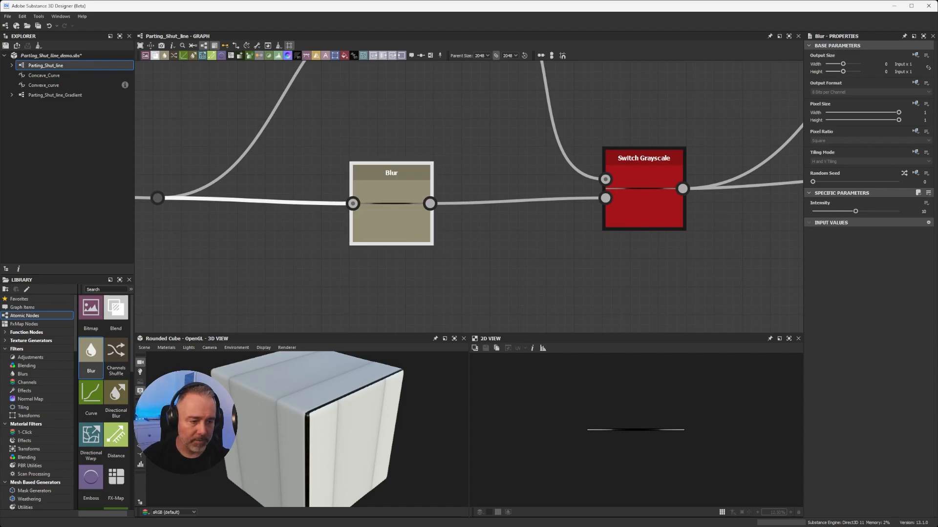
scroll(374, 237, down, 8)
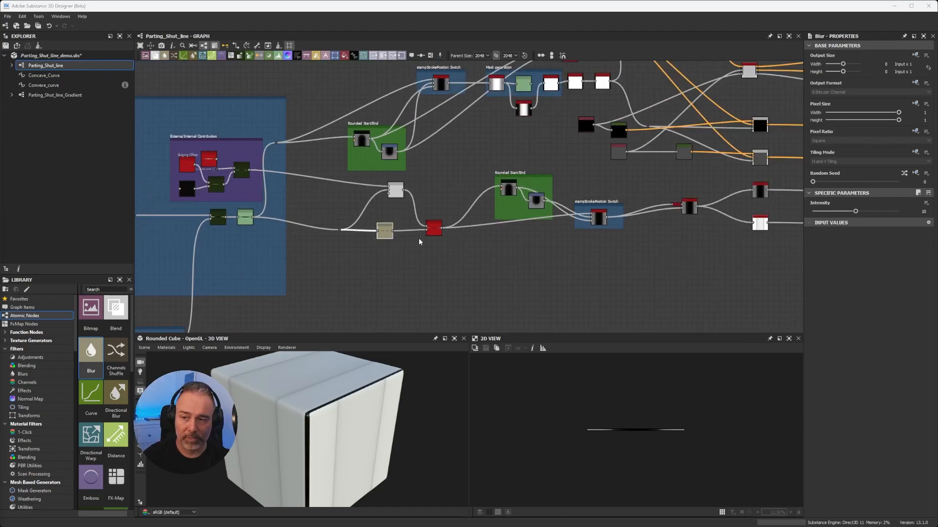
Step: Select the whole column of output nodes at the end of the graph, enclose it in a new frame, and nudge the outputs slightly down
scroll(578, 218, down, 3)
scroll(426, 142, down, 4)
middle_drag(650, 123, 518, 145)
scroll(518, 145, up, 4)
middle_drag(427, 142, 597, 111)
middle_drag(437, 114, 357, 120)
scroll(557, 128, up, 3)
scroll(555, 129, down, 2)
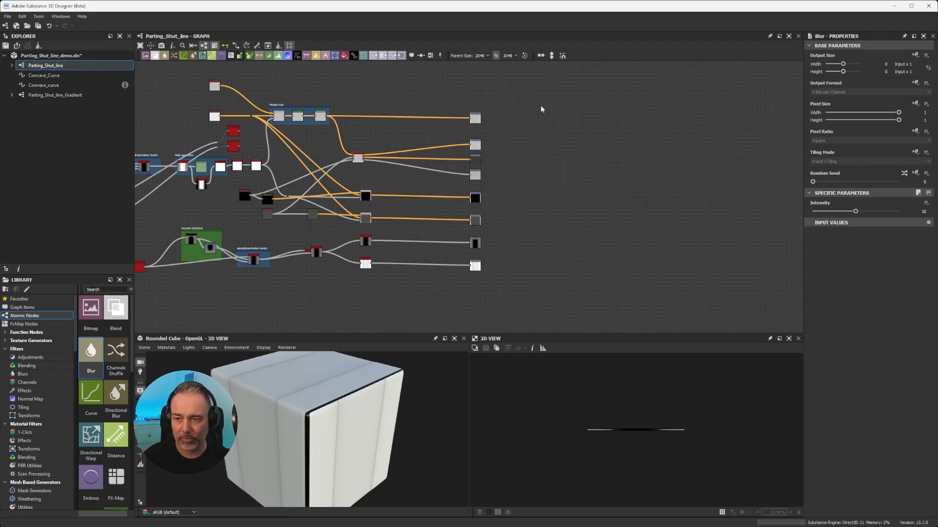
middle_drag(500, 112, 547, 116)
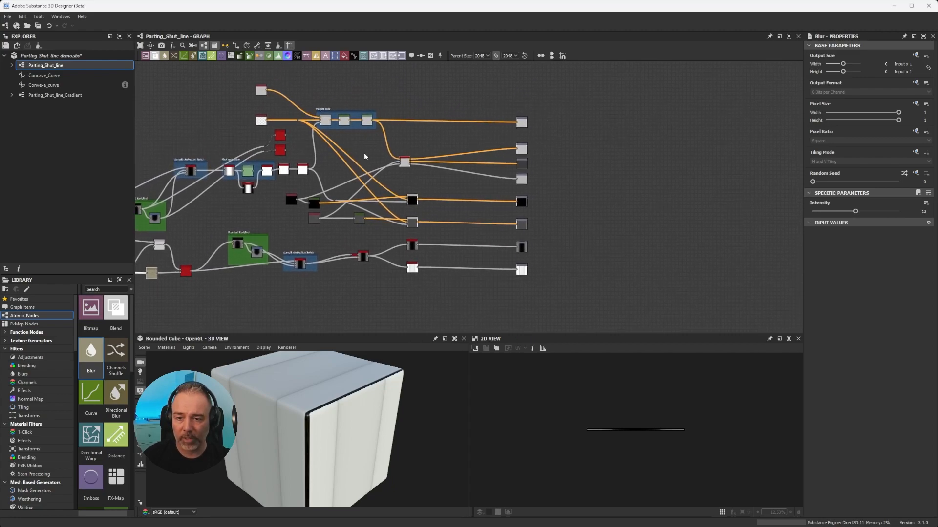
drag(567, 98, 482, 292)
scroll(600, 251, up, 4)
middle_drag(572, 238, 609, 245)
scroll(609, 245, down, 1)
key(space)
text(fr)
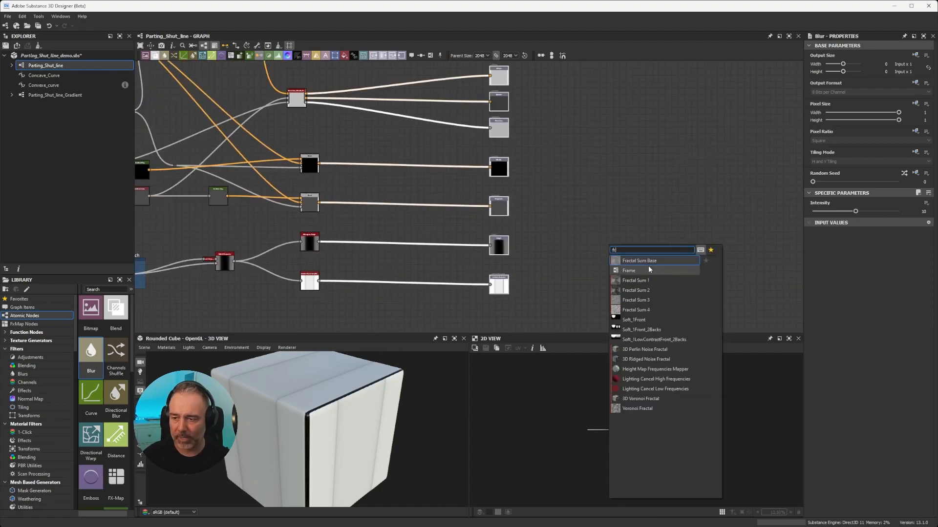
click(634, 271)
scroll(537, 272, down, 3)
scroll(532, 229, up, 3)
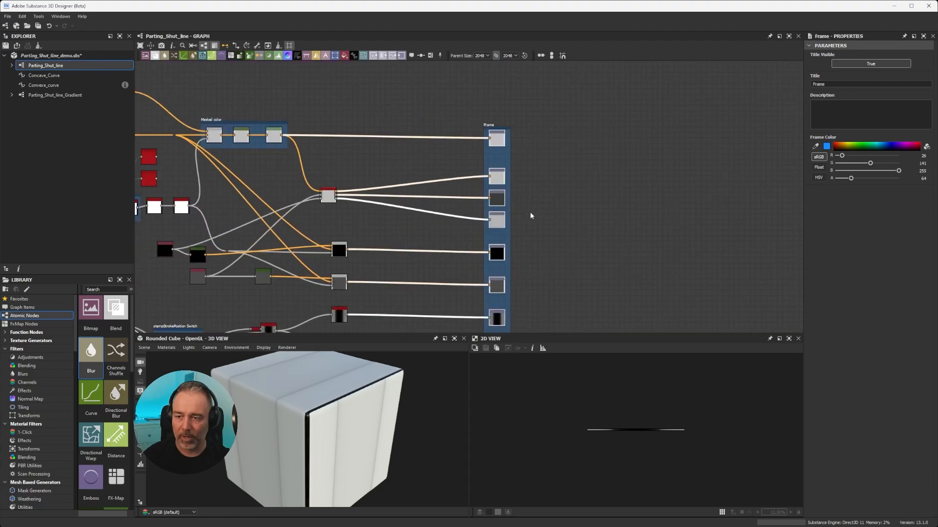
drag(493, 179, 492, 182)
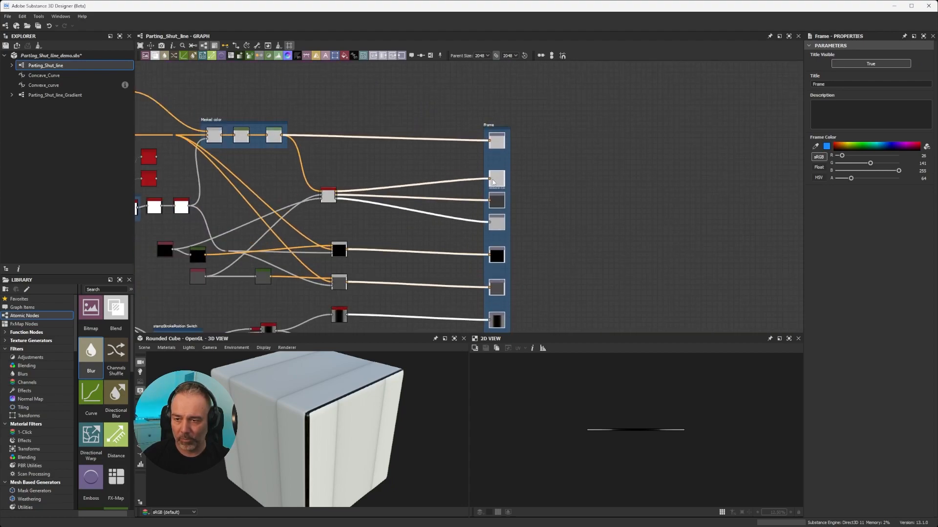
scroll(534, 146, down, 2)
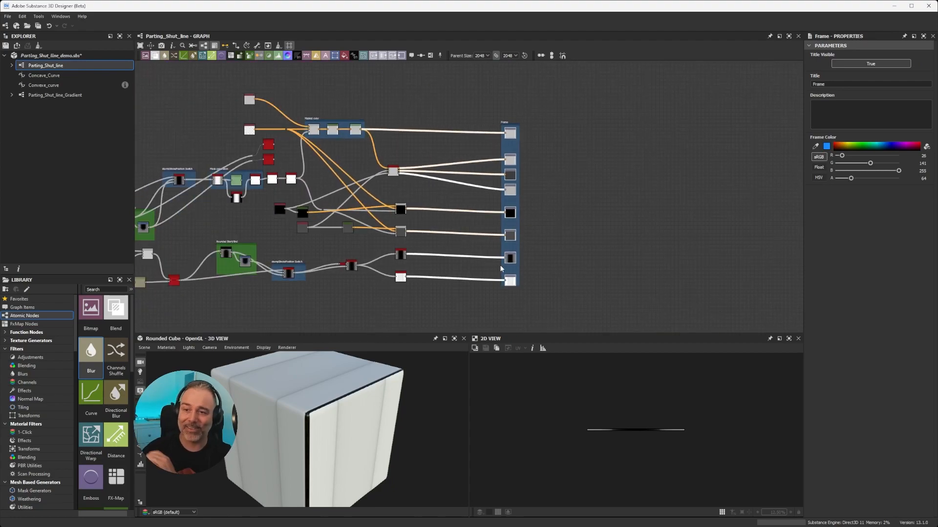
Step: Scatter the second to seventh output nodes sideways out of their column in the new frame, alternating sides
click(553, 123)
drag(514, 158, 511, 150)
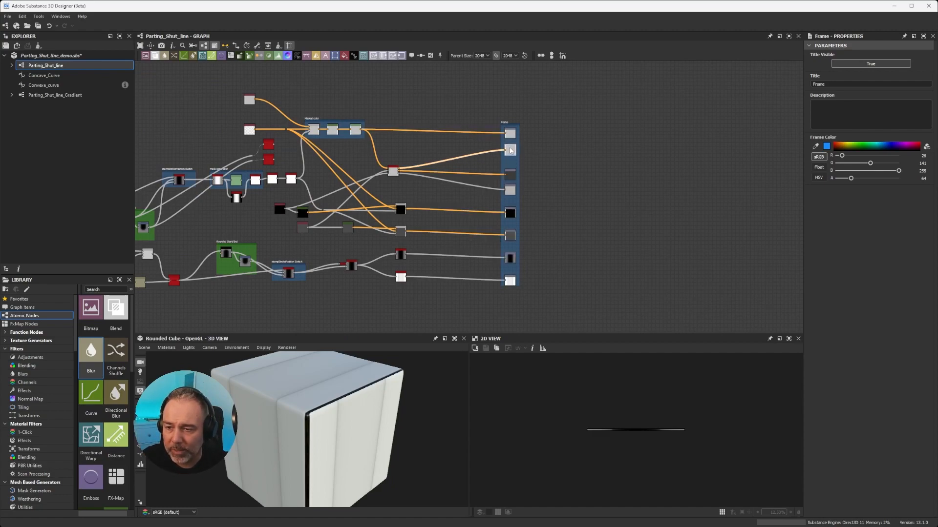
scroll(534, 150, down, 1)
scroll(527, 157, up, 4)
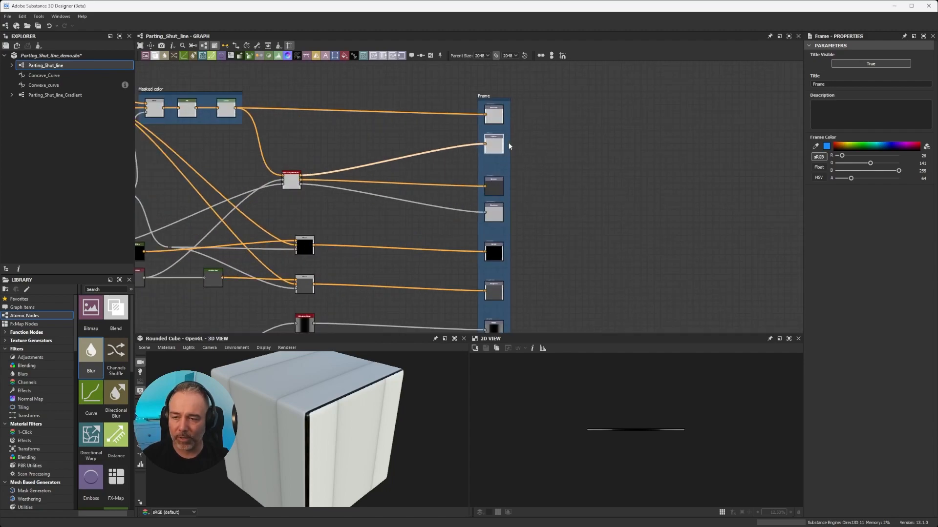
drag(496, 147, 464, 149)
drag(496, 188, 528, 181)
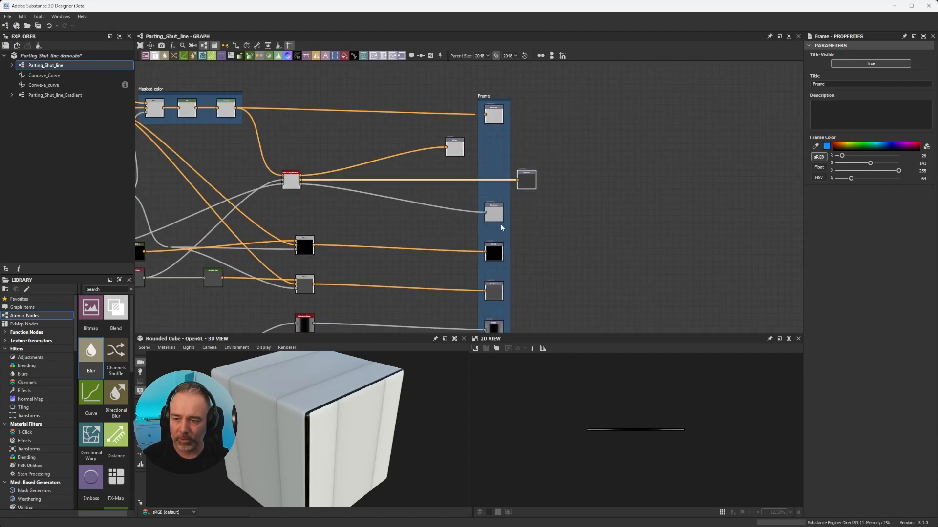
drag(490, 217, 458, 217)
middle_drag(457, 218, 440, 172)
drag(476, 207, 506, 213)
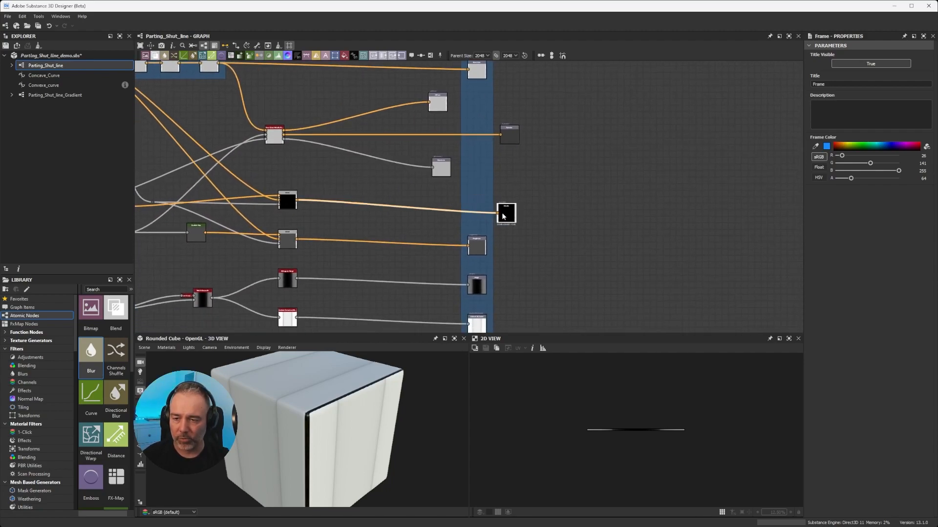
drag(478, 254, 466, 253)
middle_drag(517, 266, 515, 228)
drag(478, 251, 496, 252)
Step: Select all eight output nodes and align them vertically into one straight column inside their frame
scroll(495, 251, down, 3)
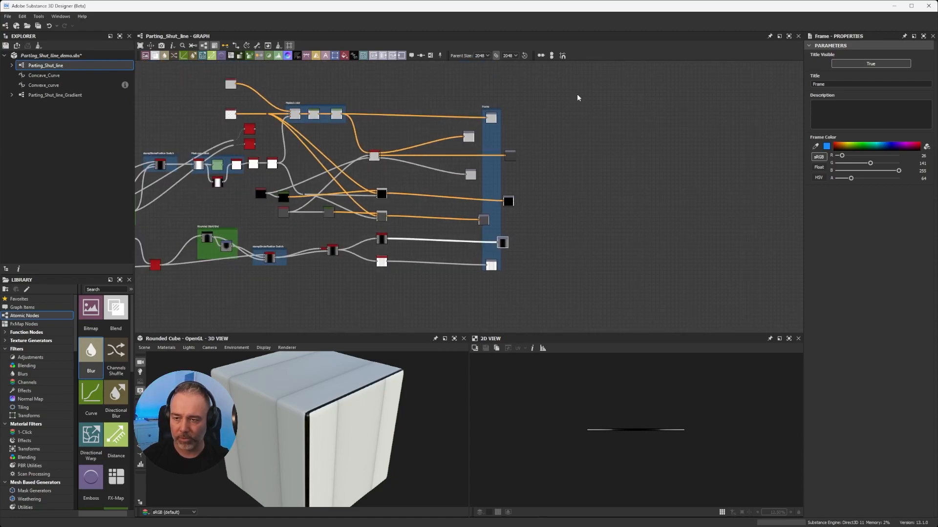
drag(565, 94, 444, 296)
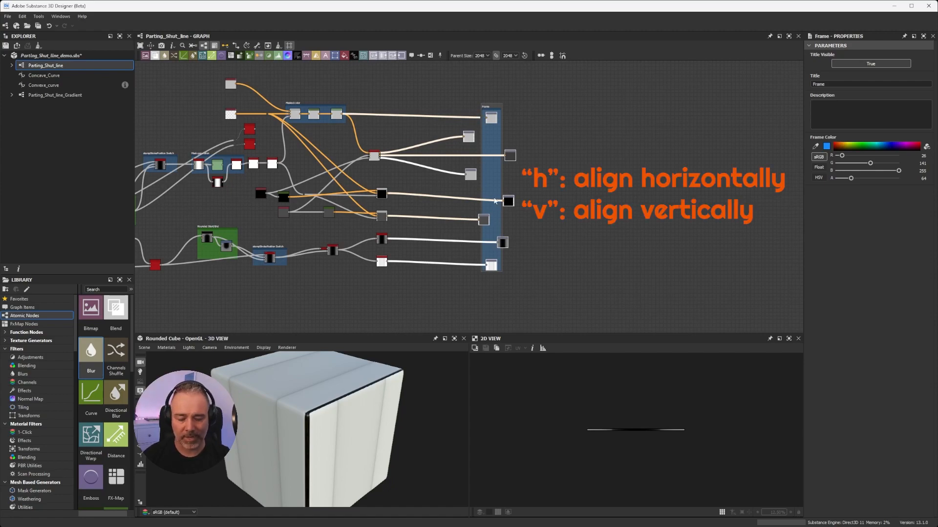
key(v)
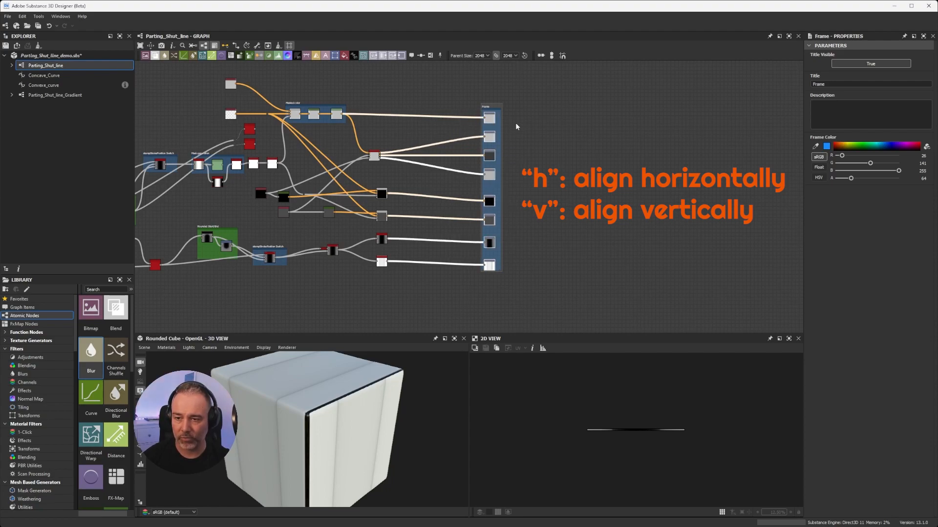
Step: Stagger the three nodes in the Masked color frame, moving the middle one up and the first and last ones down
middle_drag(314, 109, 421, 178)
scroll(423, 174, up, 5)
middle_drag(500, 190, 442, 167)
drag(363, 175, 364, 147)
drag(413, 180, 413, 209)
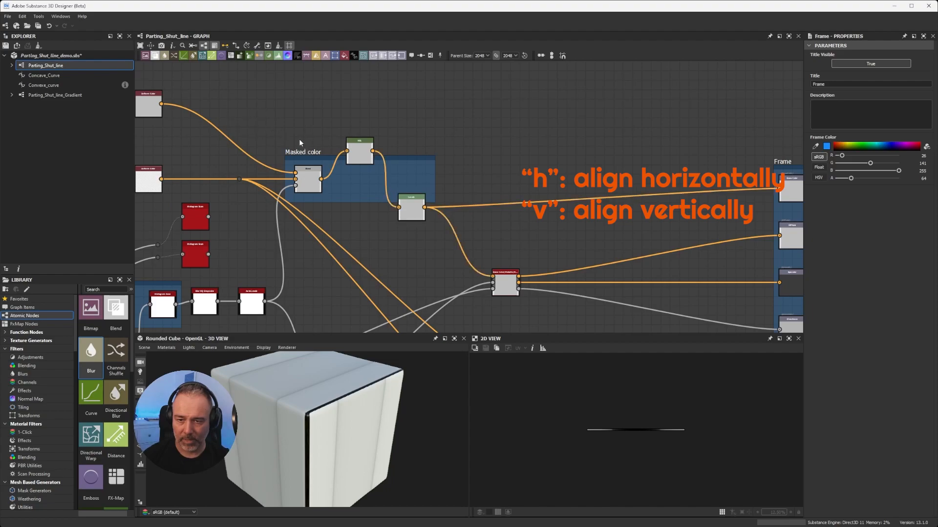
drag(304, 179, 304, 197)
Step: Select the three staggered Masked color nodes, align them horizontally in one row, and clear the selection
drag(274, 113, 421, 223)
mouse_move(427, 170)
middle_down()
mouse_move(442, 150)
mouse_move(414, 157)
middle_up()
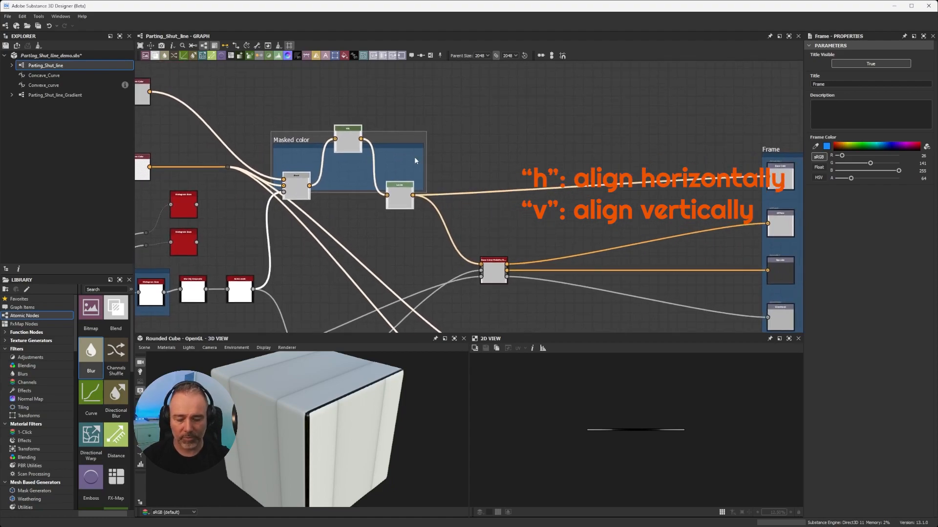
key(h)
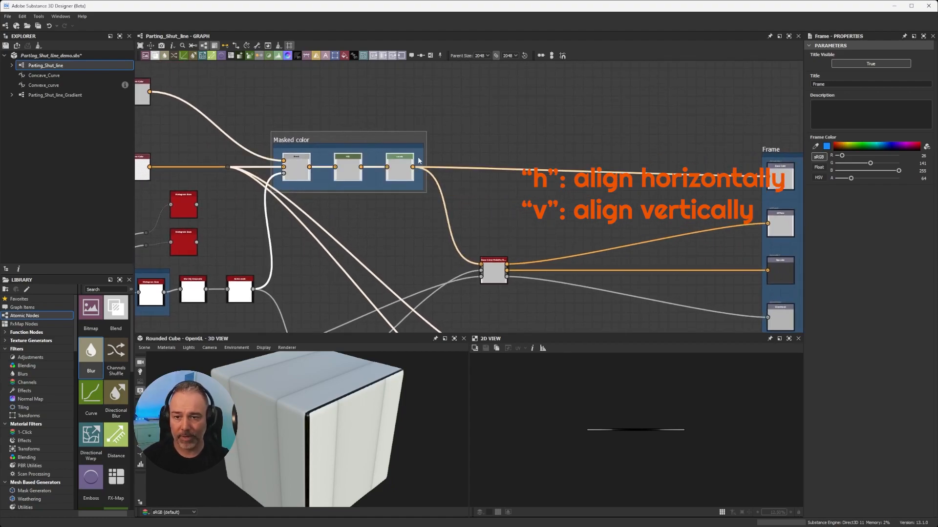
click(451, 142)
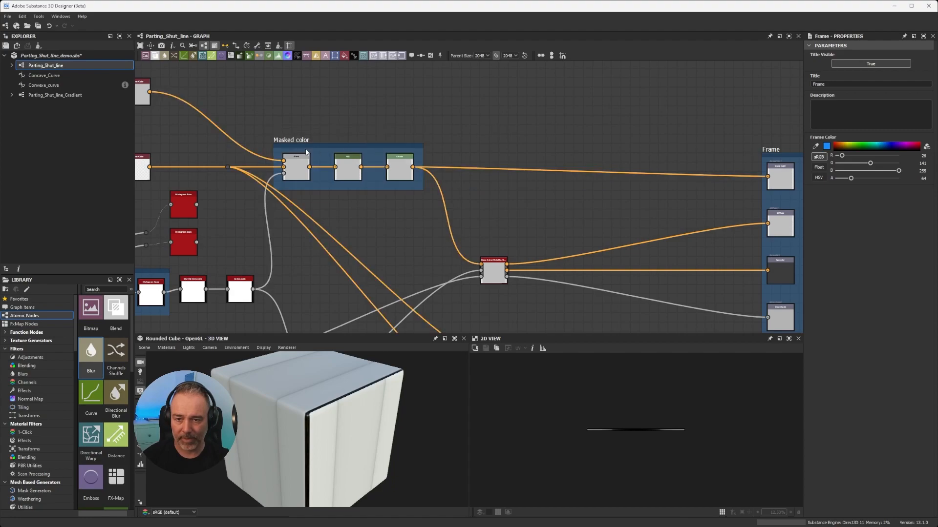
Step: Select the Auto Levels node after the Mask generation frame and extend the selection to all its upstream nodes
scroll(428, 125, down, 3)
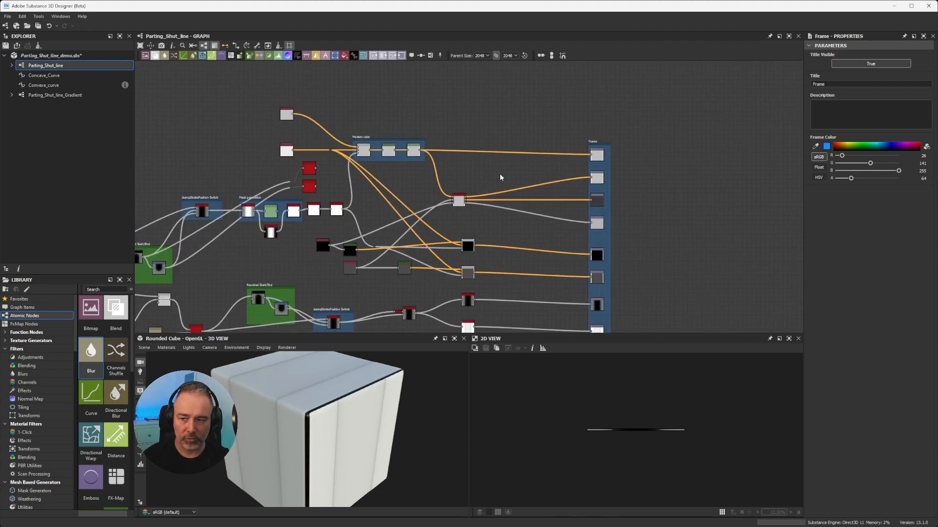
scroll(475, 238, down, 2)
scroll(381, 186, down, 2)
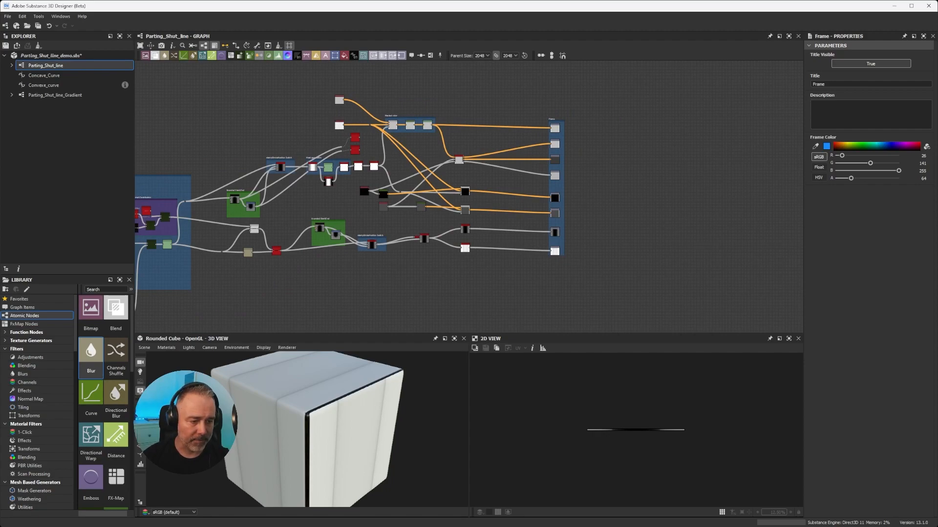
mouse_move(391, 237)
middle_down()
mouse_move(581, 238)
mouse_move(380, 239)
middle_up()
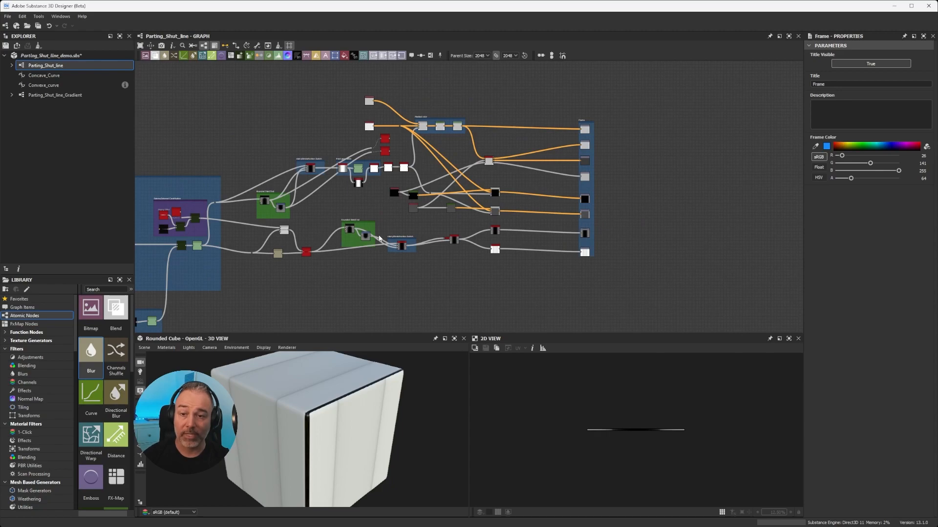
middle_drag(174, 258, 256, 249)
scroll(405, 202, down, 2)
scroll(415, 199, up, 5)
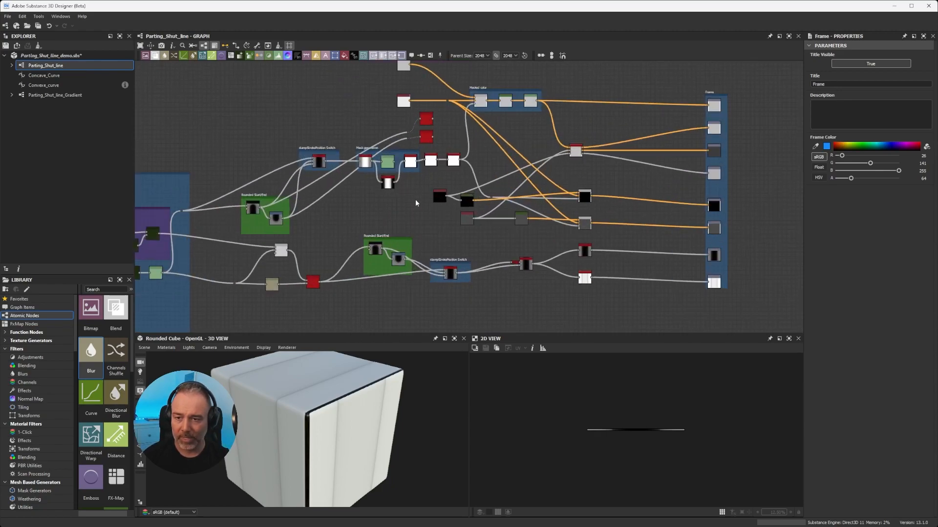
right_click(369, 218)
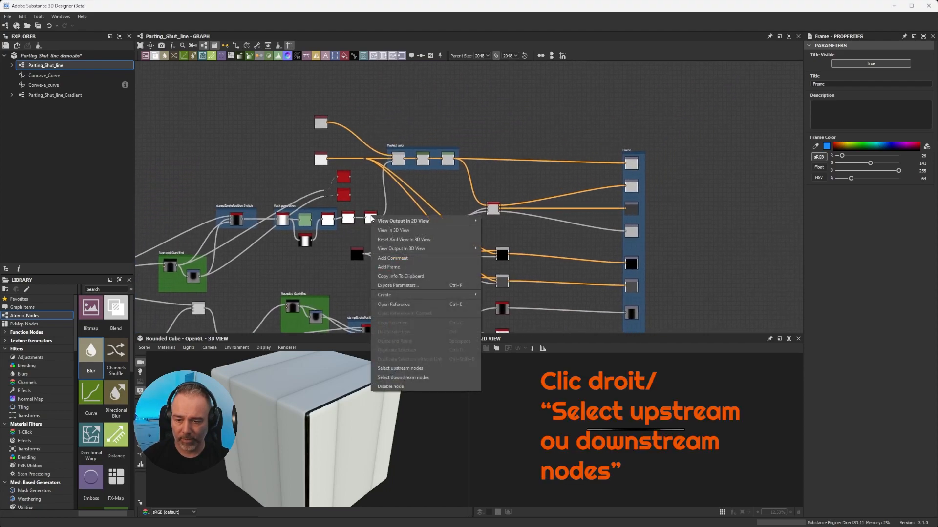
click(409, 369)
click(371, 217)
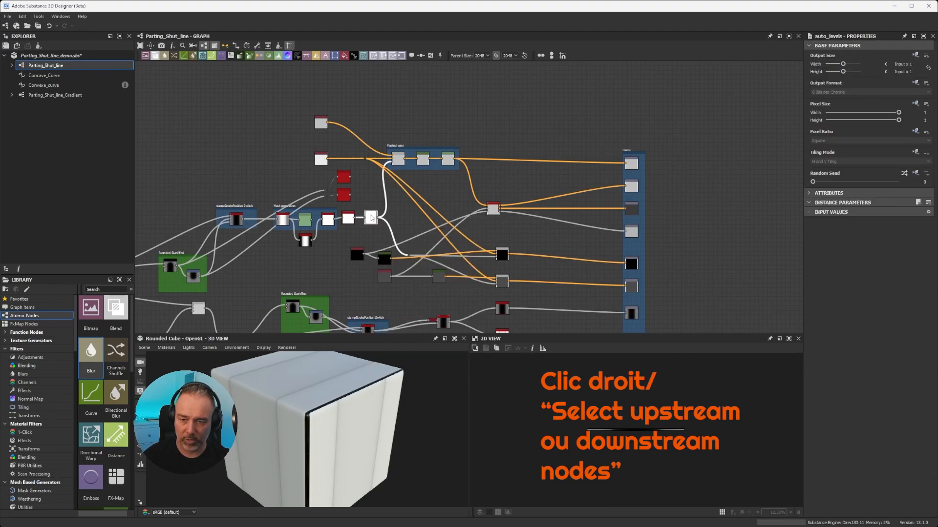
right_click(371, 217)
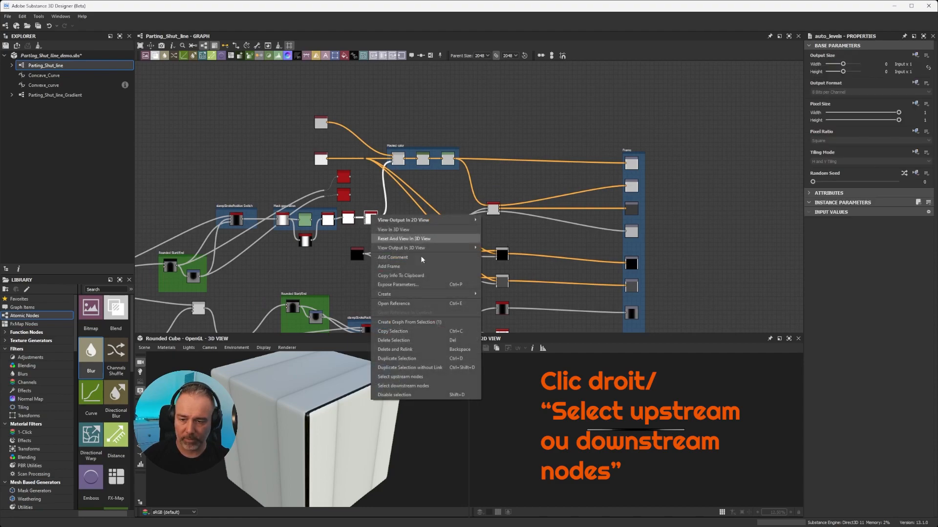
click(417, 379)
Step: Examine which nodes feeding Auto Levels are selected, back to the start of the graph, and clear the selection
middle_drag(301, 278, 538, 228)
scroll(539, 225, down, 5)
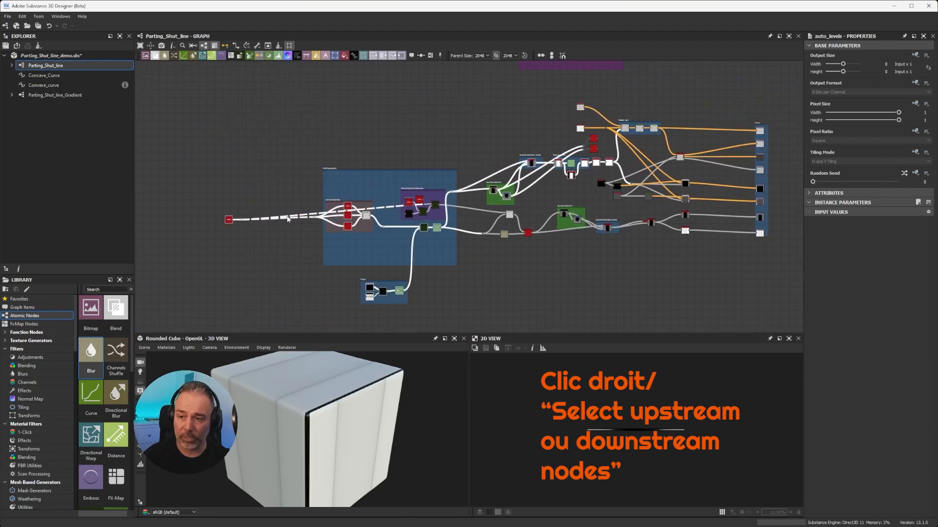
scroll(506, 212, up, 4)
scroll(520, 205, up, 5)
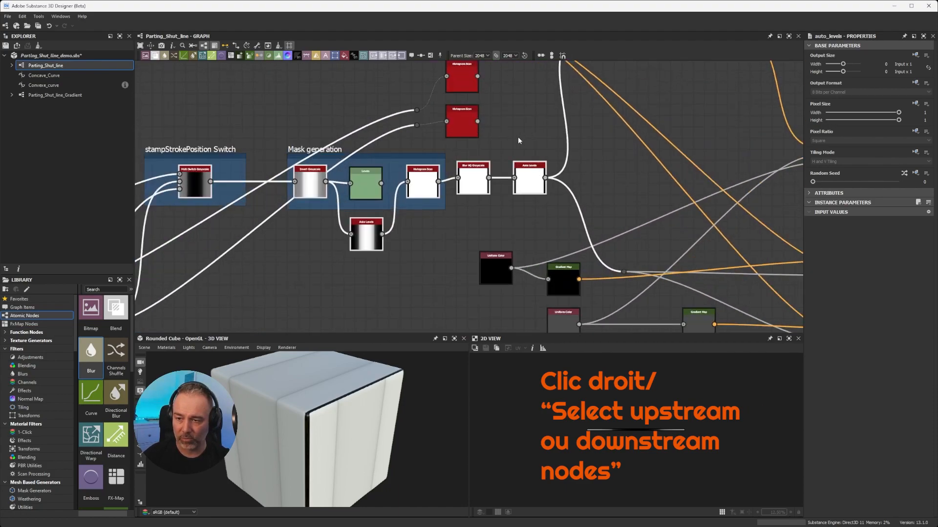
scroll(543, 163, down, 2)
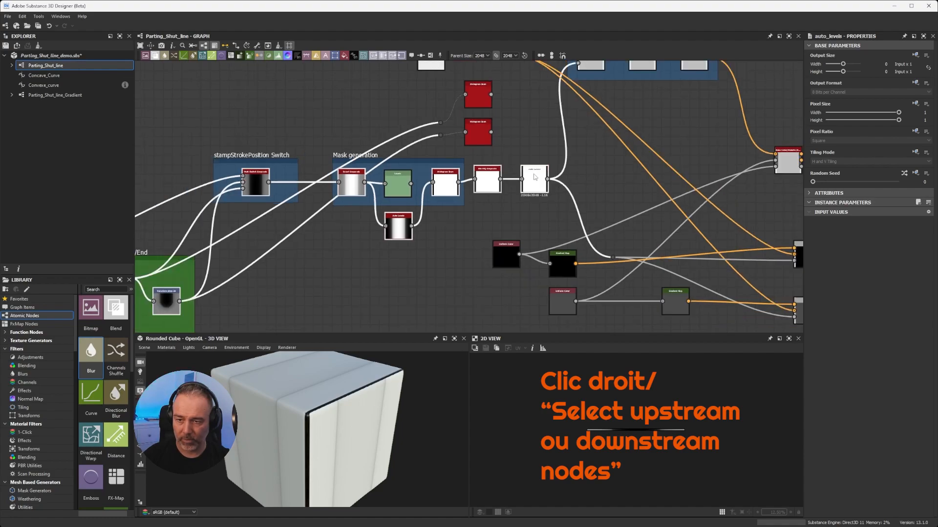
scroll(534, 180, down, 3)
scroll(534, 181, down, 2)
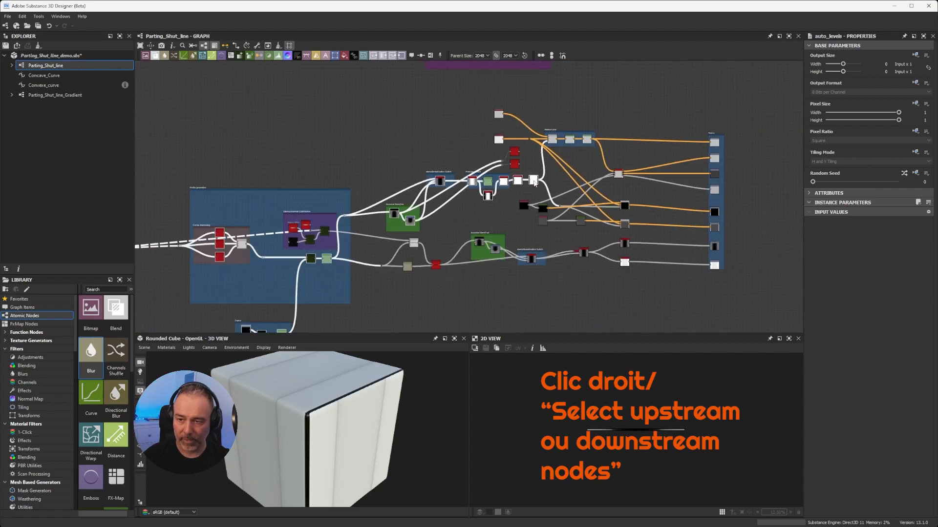
scroll(534, 181, down, 3)
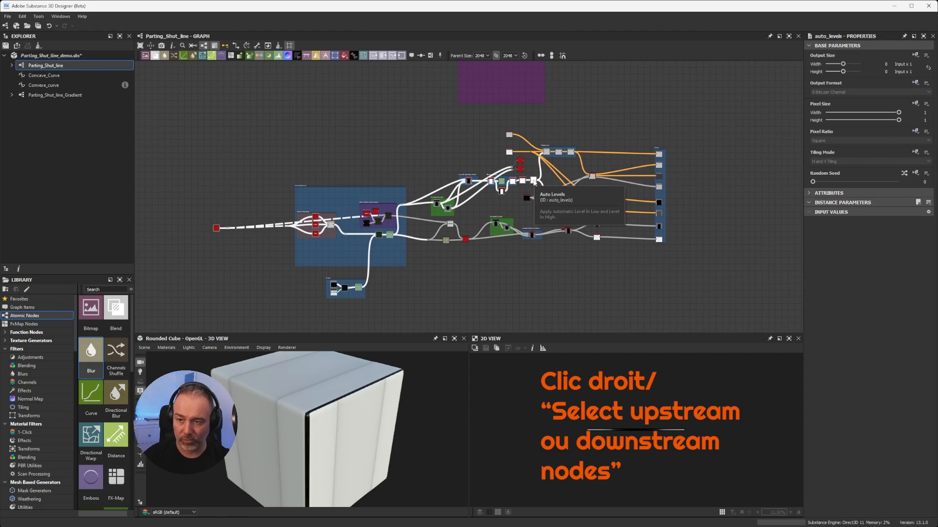
drag(534, 182, 535, 175)
drag(533, 180, 534, 183)
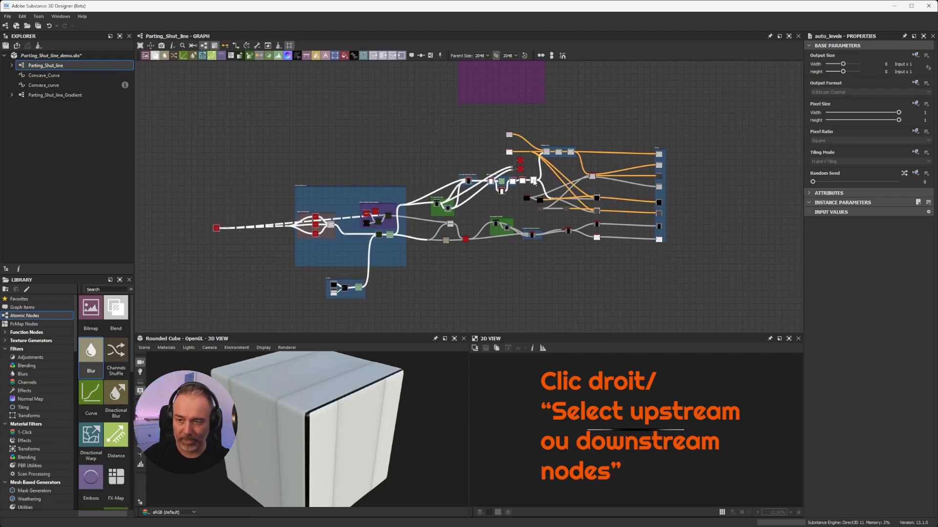
scroll(554, 181, up, 6)
click(544, 175)
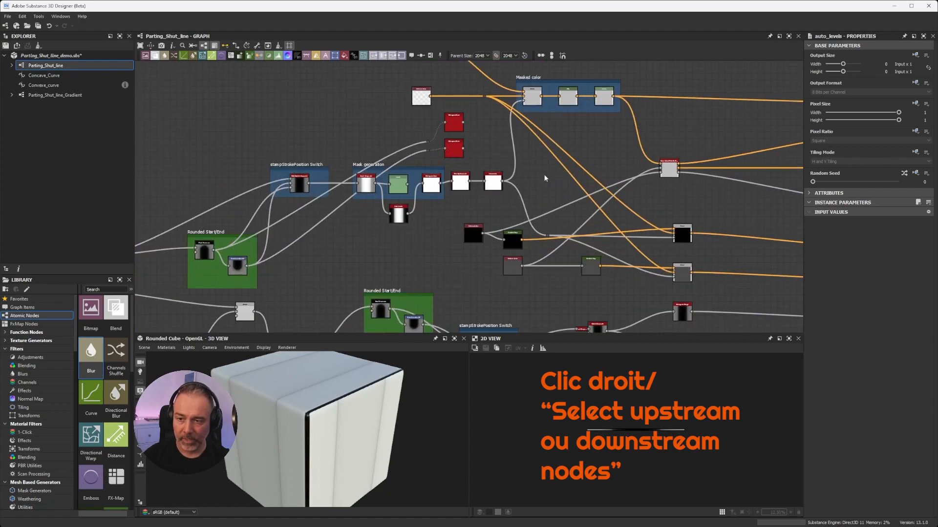
Step: Try to select all nodes downstream of the Auto Levels node after the Mask generation frame
middle_drag(545, 175, 452, 178)
right_click(402, 185)
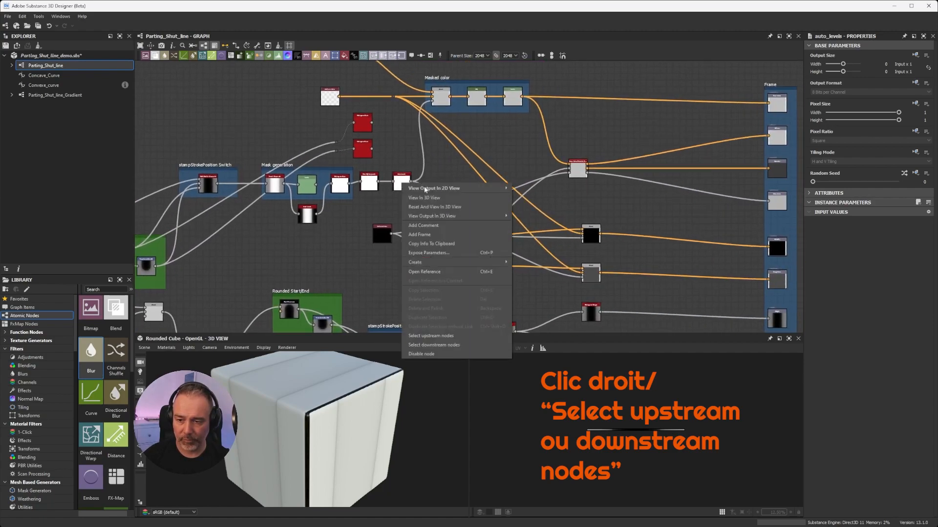
click(453, 346)
middle_drag(404, 180, 344, 201)
drag(343, 201, 344, 207)
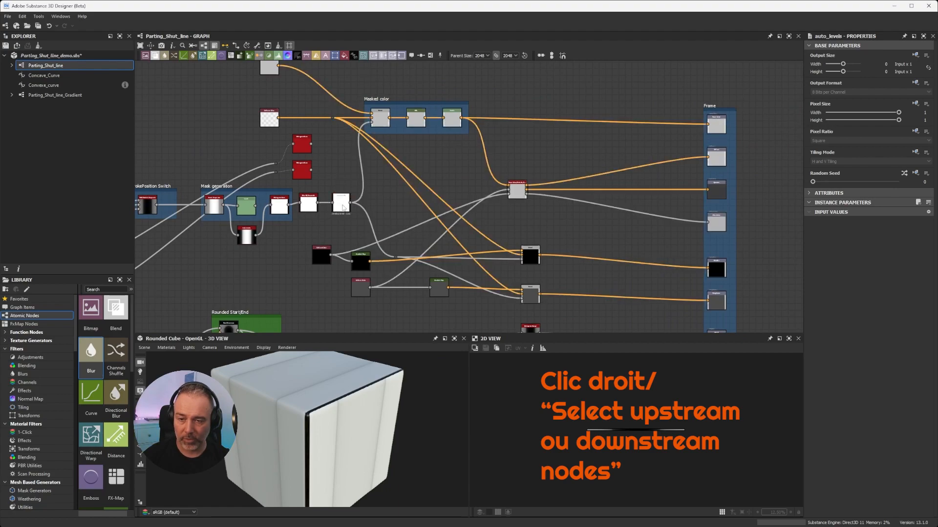
scroll(642, 173, down, 3)
middle_drag(610, 182, 503, 181)
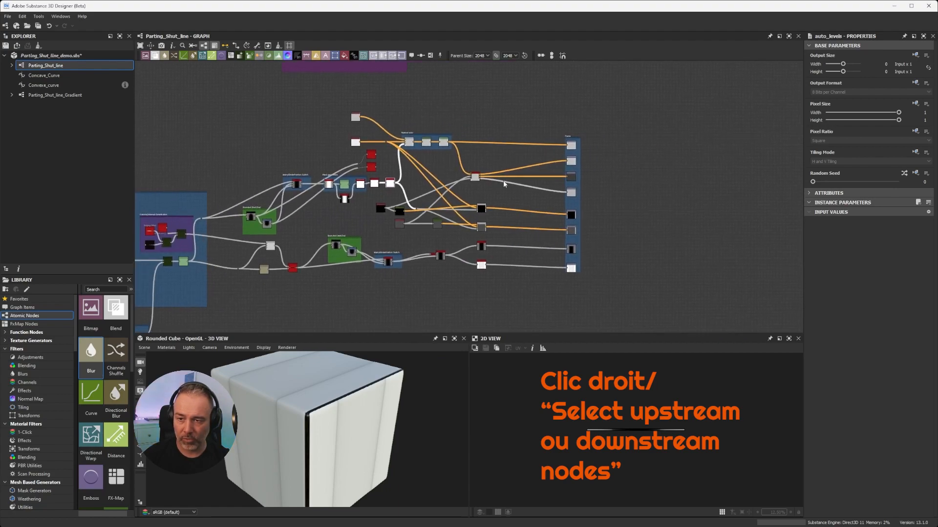
scroll(436, 192, up, 5)
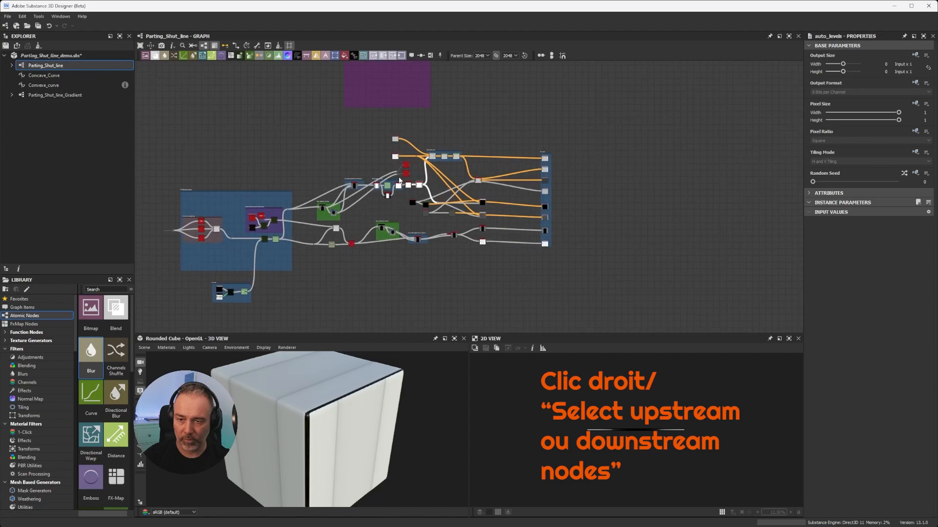
right_click(436, 192)
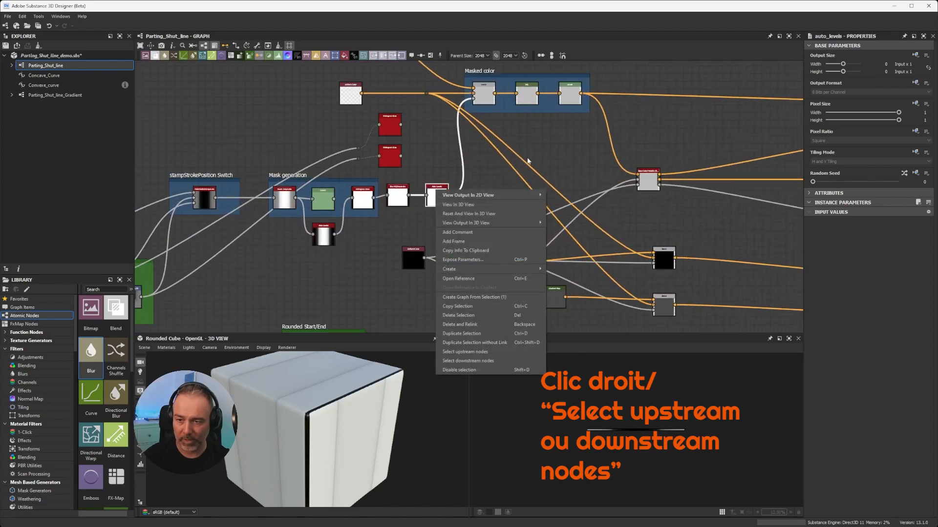
click(502, 190)
Step: Select all nodes downstream of the node in the lower stampStrokePosition Switch frame, and clear the selection
middle_drag(502, 190, 272, 158)
scroll(332, 163, down, 4)
middle_drag(393, 223, 423, 165)
scroll(430, 166, up, 2)
scroll(418, 170, down, 4)
click(295, 180)
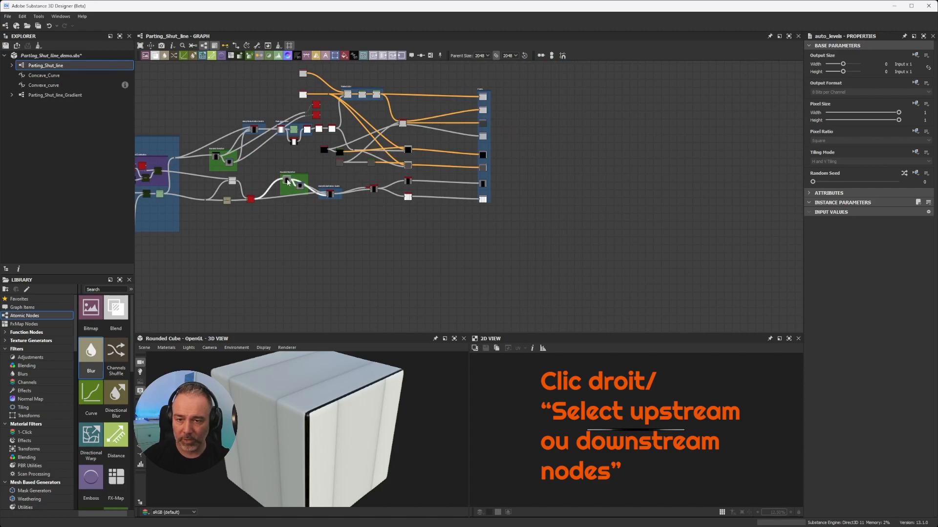
scroll(506, 167, up, 8)
scroll(404, 165, down, 6)
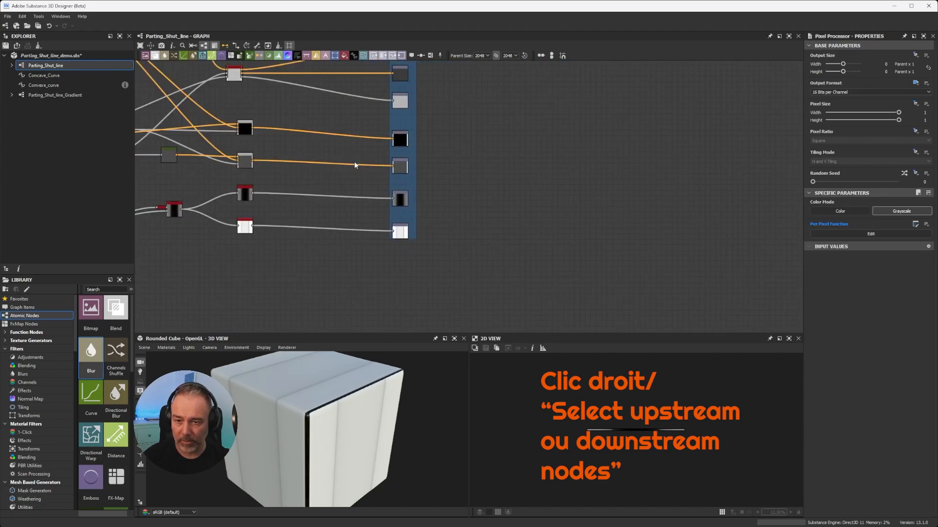
middle_drag(360, 164, 536, 158)
right_click(266, 214)
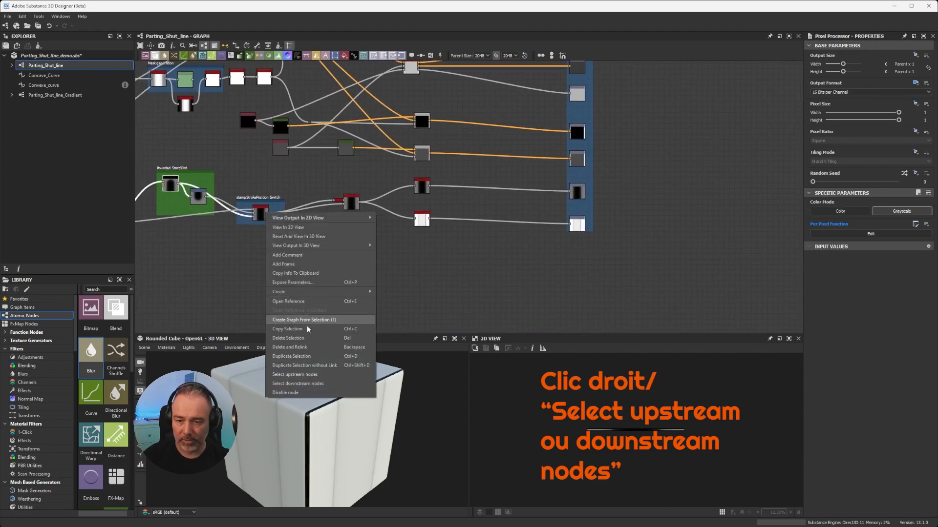
click(298, 384)
scroll(602, 158, up, 3)
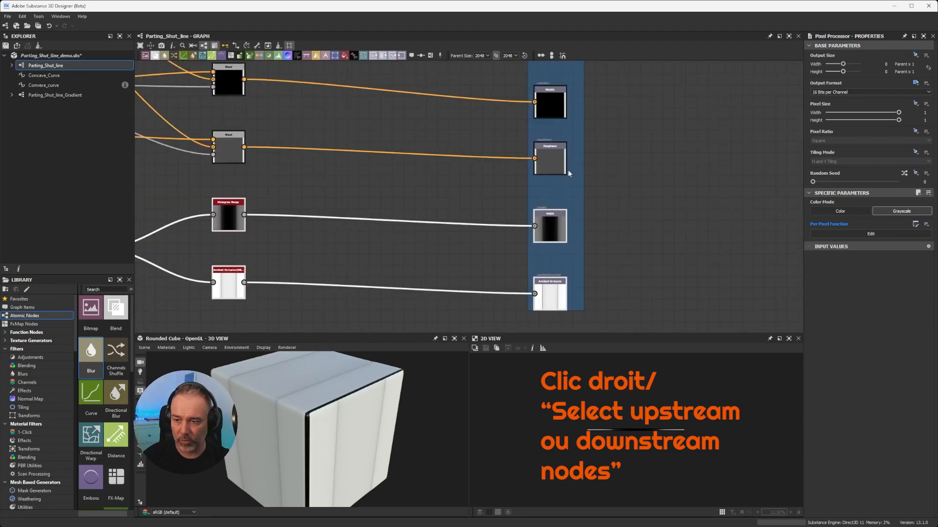
scroll(562, 268, down, 3)
middle_drag(477, 218, 537, 231)
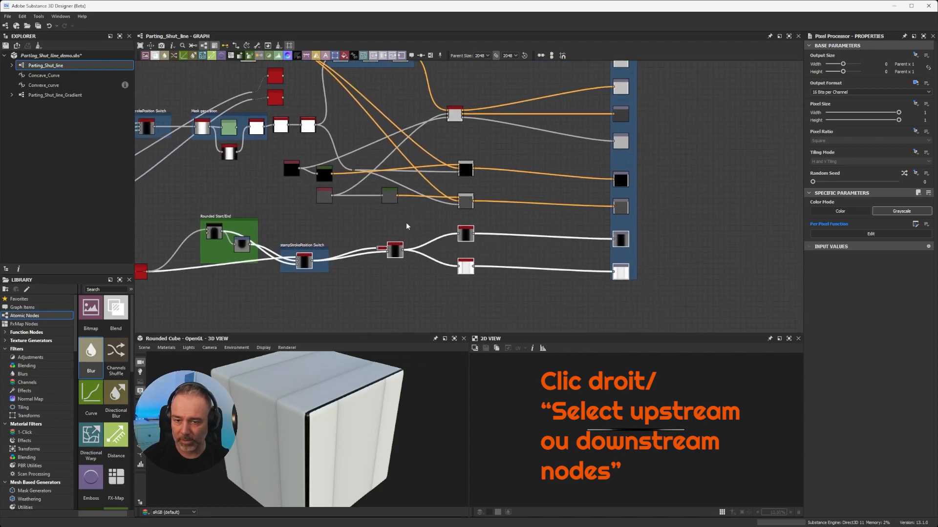
click(698, 169)
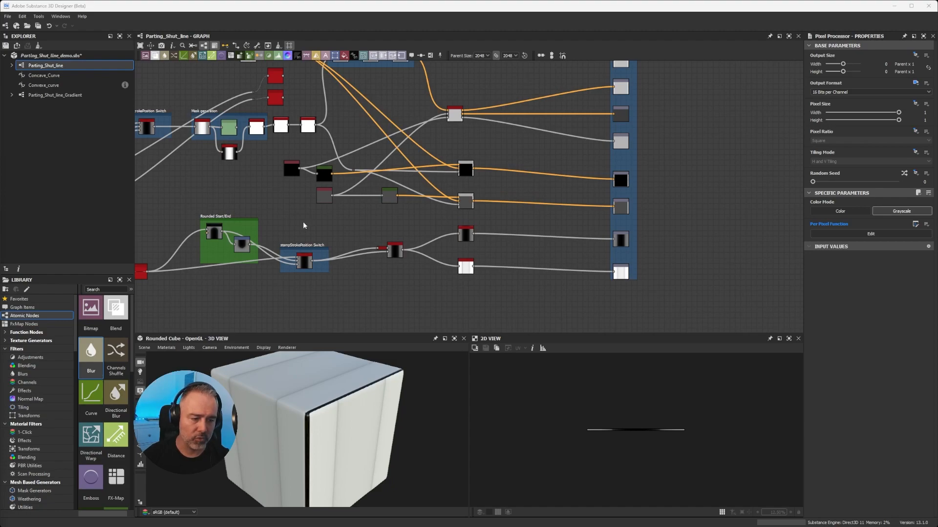
Step: Add a Fractal Sum Base node in an empty area of the graph, away from the existing nodes
middle_drag(235, 182, 738, 156)
middle_drag(255, 149, 674, 113)
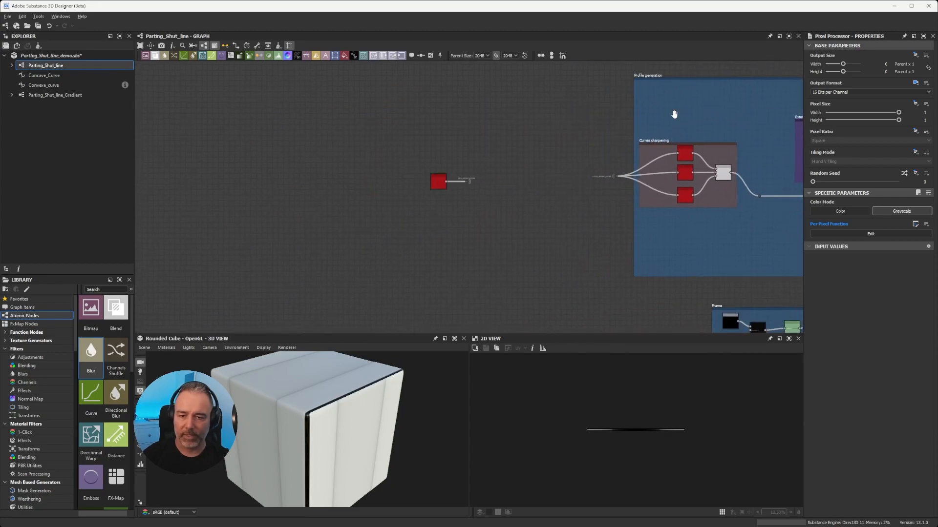
scroll(455, 147, up, 3)
scroll(456, 147, up, 1)
middle_drag(676, 253, 658, 236)
scroll(658, 236, down, 4)
middle_drag(712, 250, 303, 107)
mouse_move(706, 202)
middle_down()
mouse_move(375, 177)
mouse_move(468, 186)
middle_up()
key(space)
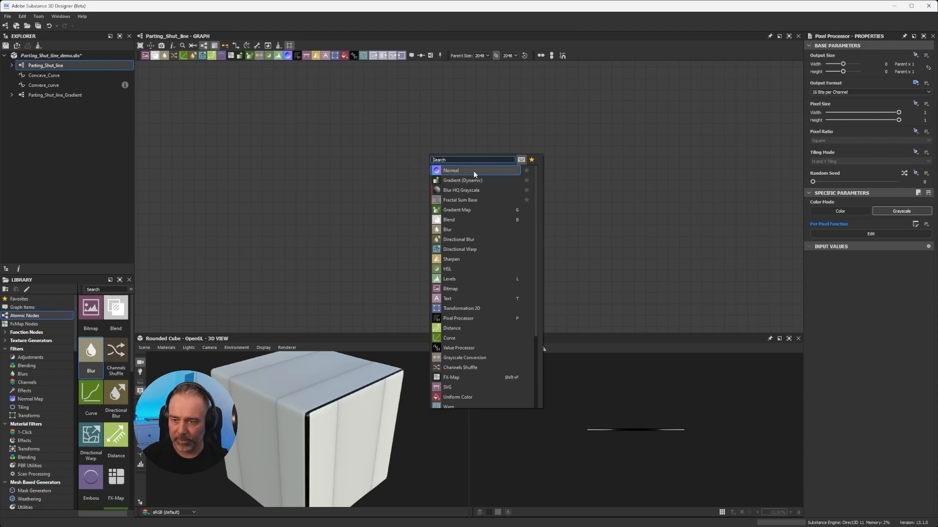
click(466, 200)
Step: Add a Checker 1 node and place it directly below the Fractal Sum Base node with a gap between them
click(375, 177)
key(space)
text(checker)
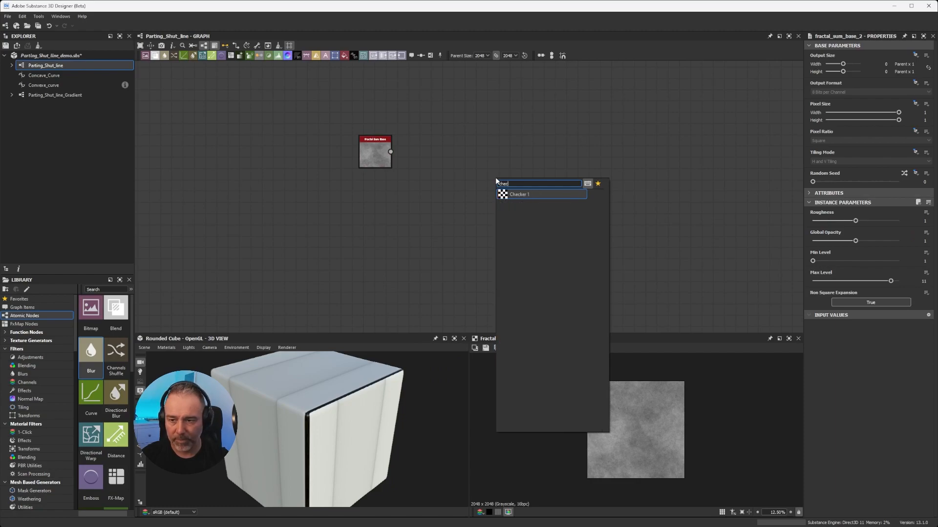
key(Return)
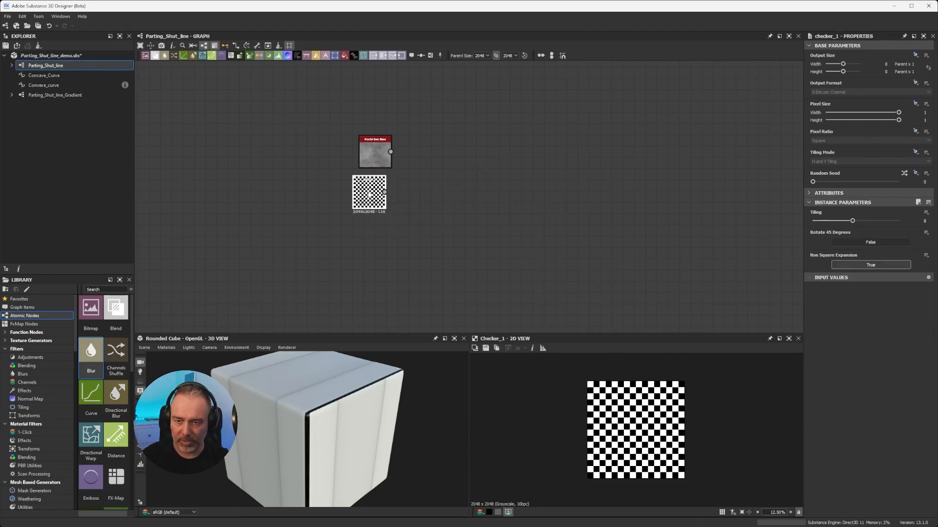
click(371, 199)
middle_drag(382, 156, 299, 175)
drag(299, 174, 293, 175)
drag(293, 210, 286, 227)
Step: Add three Blend nodes and stack them in an evenly spaced column to the right of Fractal Sum Base and Checker 1
scroll(345, 173, up, 4)
scroll(362, 167, down, 3)
middle_drag(392, 165, 353, 160)
click(354, 150)
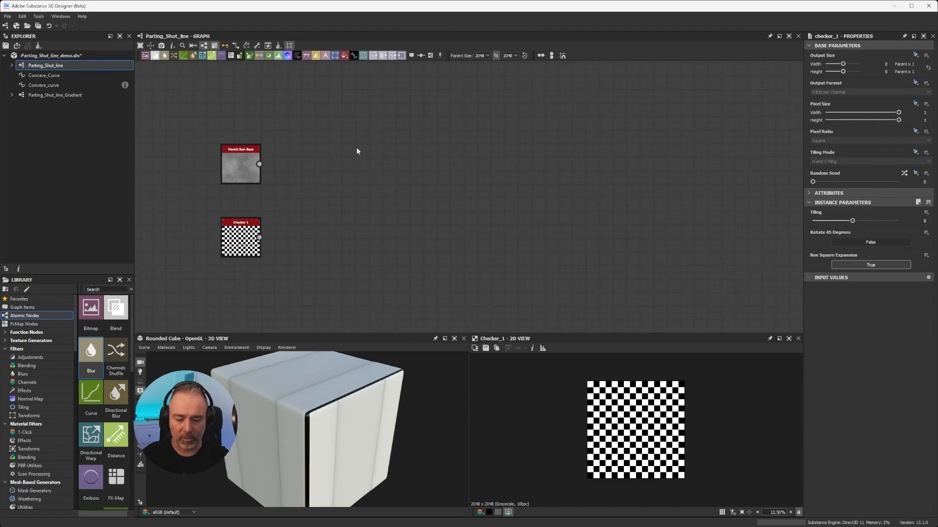
key(b)
drag(467, 195, 360, 141)
click(375, 215)
key(b)
drag(467, 192, 360, 208)
click(411, 284)
key(b)
drag(463, 211, 355, 291)
click(356, 205)
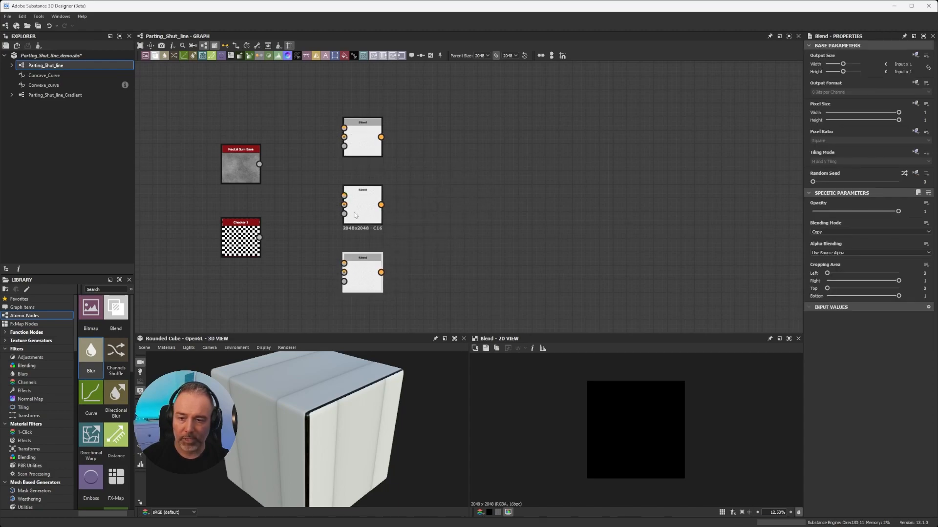
click(359, 146)
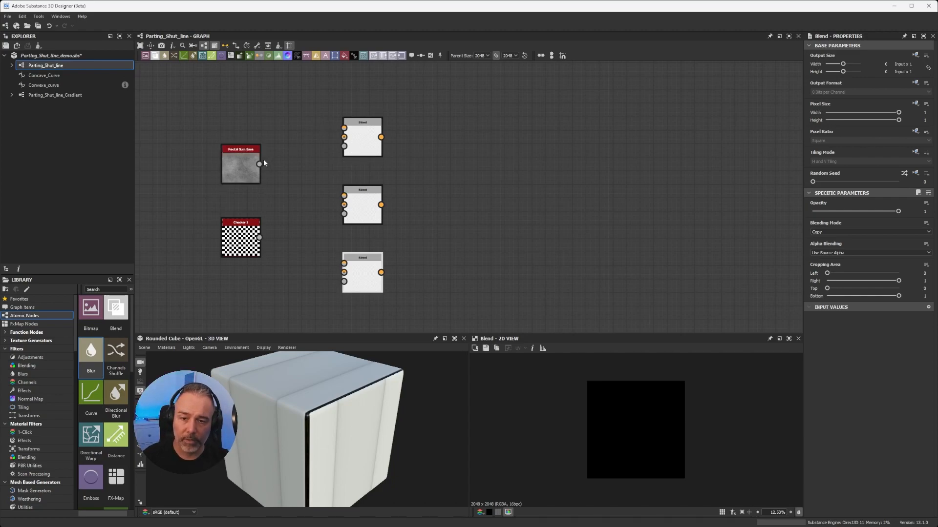
Step: Link Fractal Sum Base one connection at a time to the top Blend's three inputs and the middle Blend, and delete these links
drag(259, 164, 344, 128)
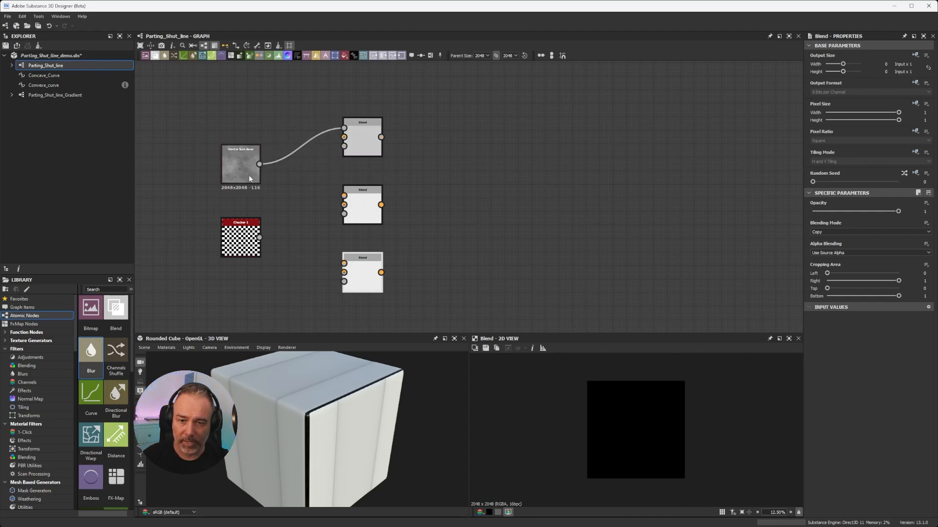
drag(261, 165, 344, 137)
drag(259, 164, 344, 147)
drag(259, 165, 343, 204)
drag(317, 106, 321, 227)
key(Delete)
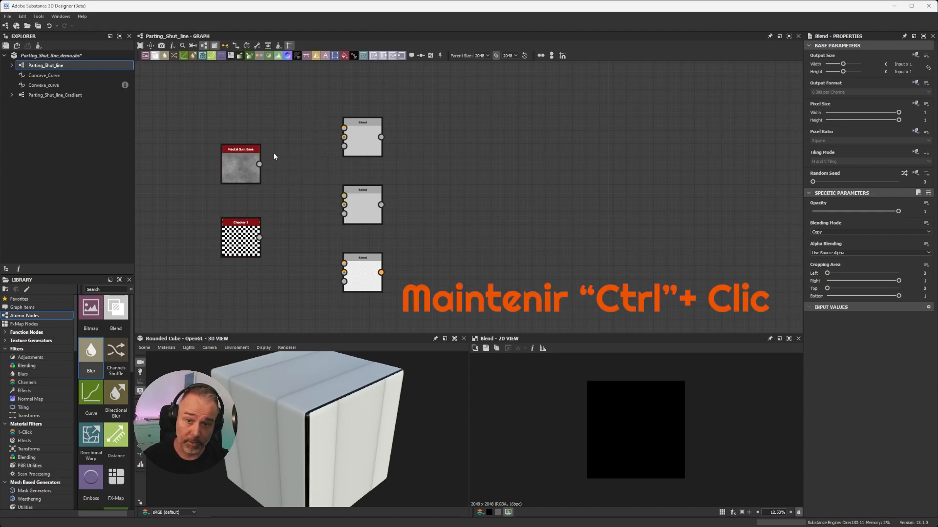
Step: Connect Fractal Sum Base in one continuous linking operation to all inputs of the top and middle Blends and the bottom Blend's middle input
ctrl+drag(259, 164, 328, 150)
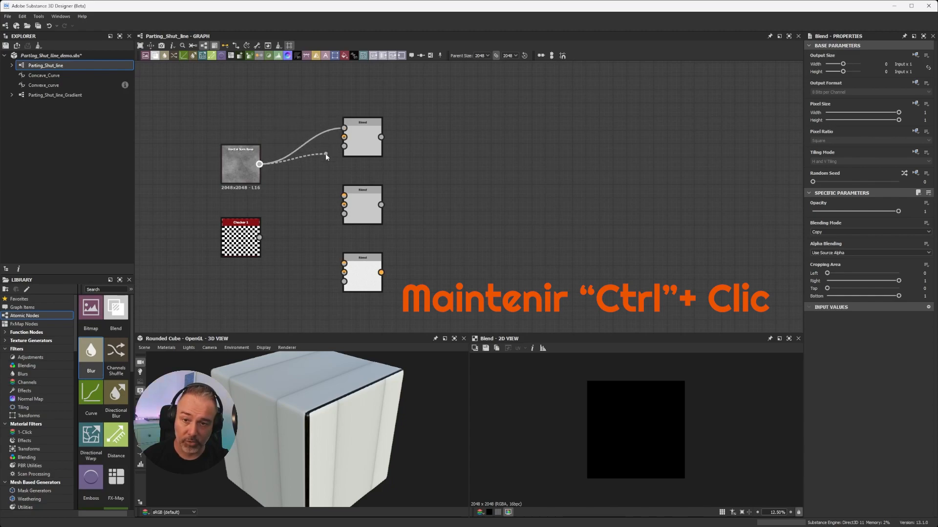
ctrl+click(341, 137)
ctrl+click(341, 144)
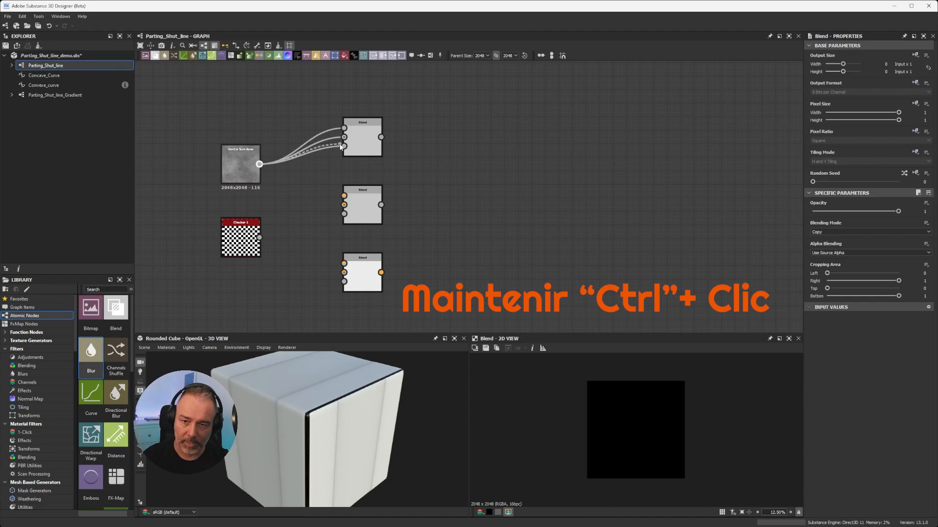
ctrl+click(342, 197)
ctrl+click(342, 205)
ctrl+click(342, 214)
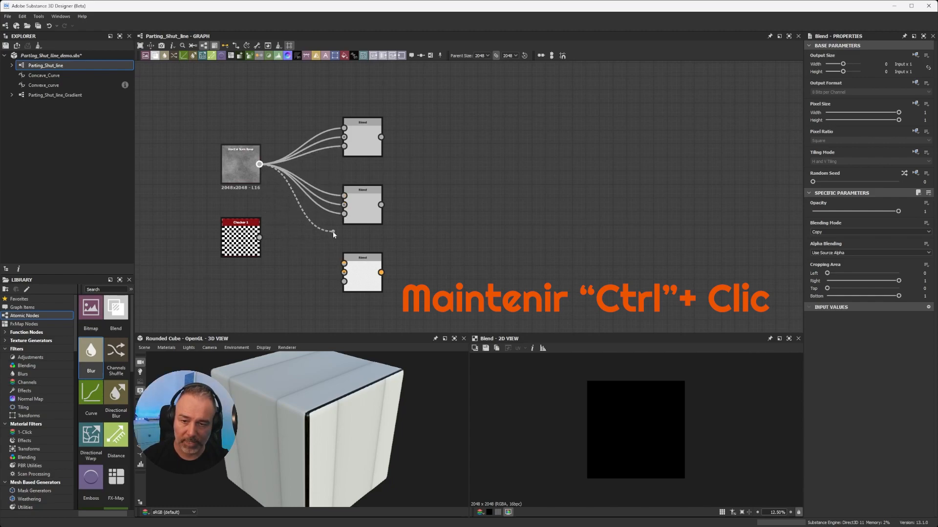
ctrl+click(344, 272)
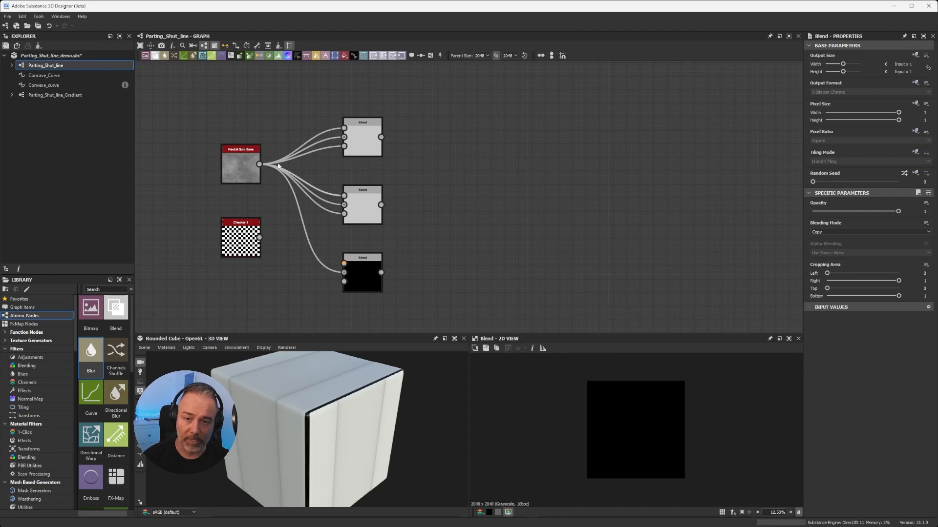
Step: Transfer all outgoing links of Fractal Sum Base to the Checker 1 output at once, and transfer them back to Fractal Sum Base
scroll(239, 156, up, 5)
scroll(228, 128, down, 1)
scroll(233, 138, up, 1)
scroll(233, 166, down, 3)
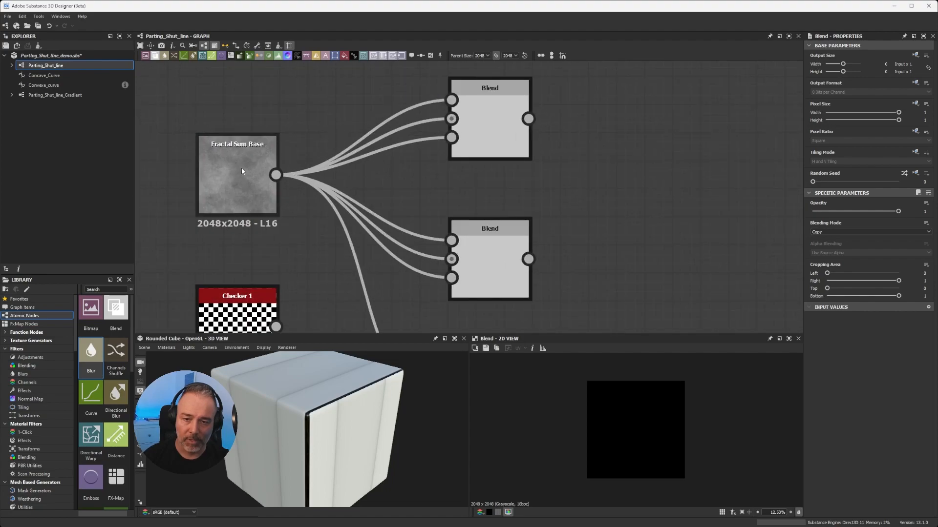
middle_drag(251, 158, 273, 144)
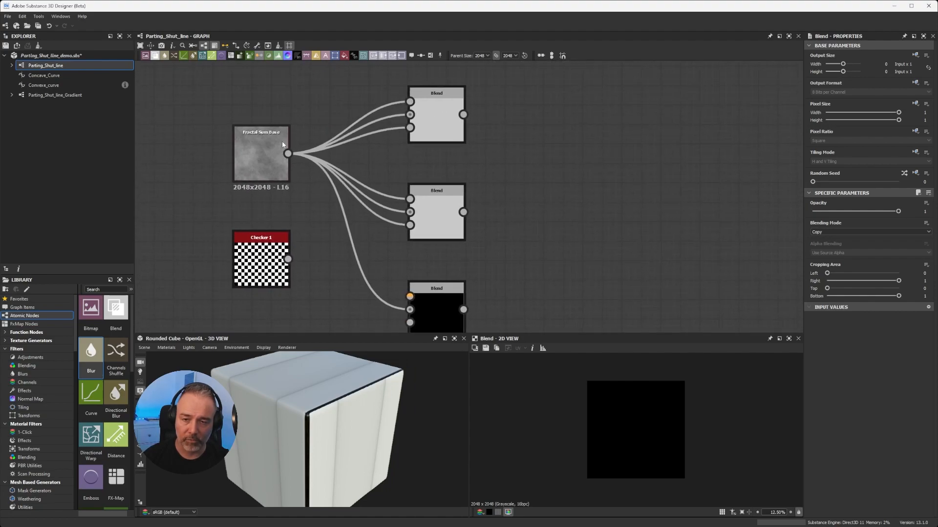
scroll(259, 280, up, 3)
scroll(268, 226, down, 4)
middle_drag(268, 226, 270, 210)
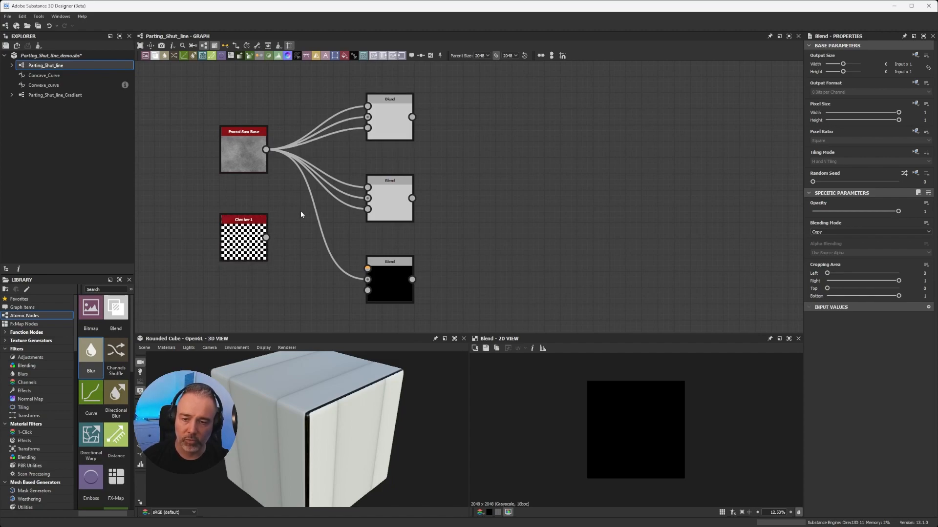
middle_drag(311, 143, 346, 147)
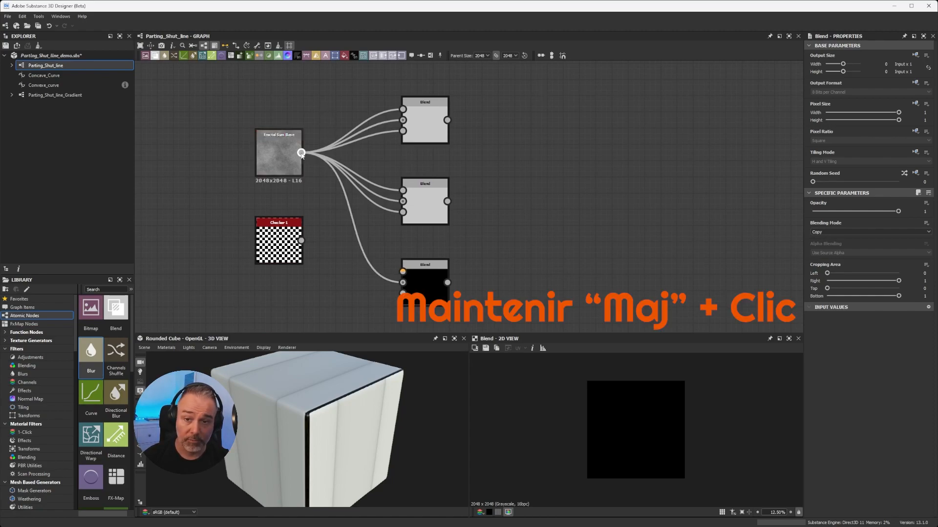
shift+drag(305, 151, 304, 243)
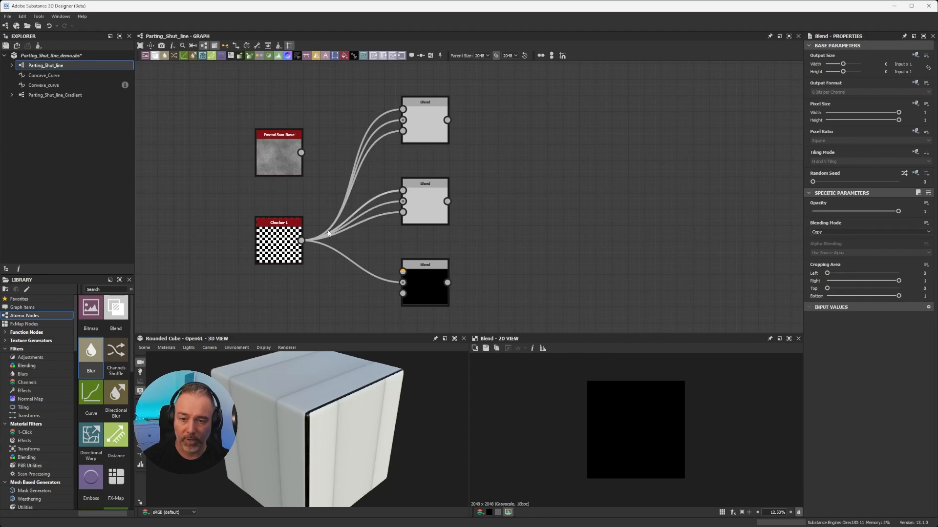
shift+drag(301, 240, 301, 153)
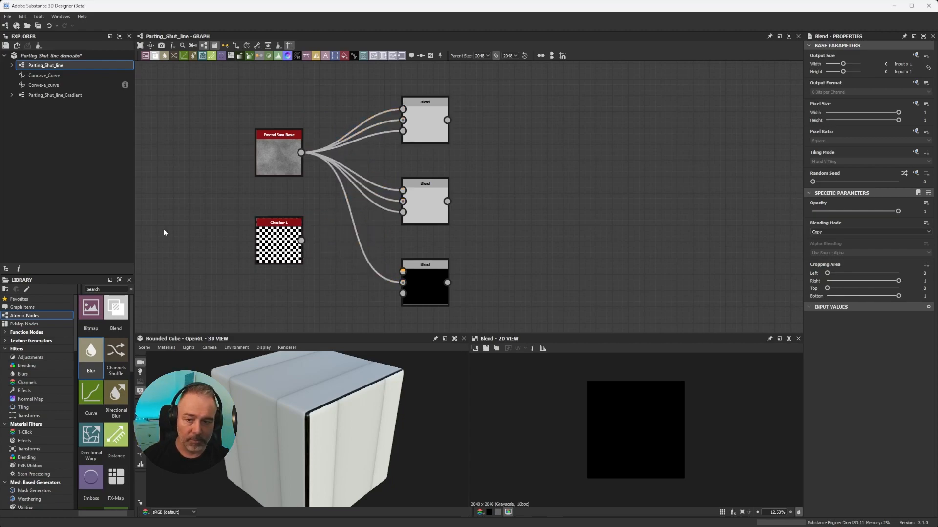
Step: Connect the Checker 1 output to the upper input of the bottom Blend node
drag(302, 240, 402, 272)
middle_drag(489, 262, 456, 225)
scroll(362, 254, up, 4)
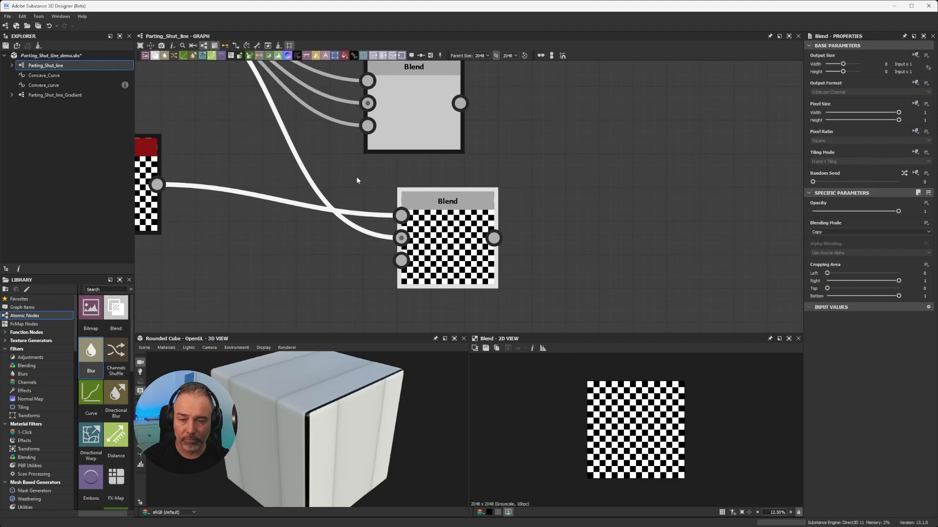
scroll(356, 177, down, 2)
Step: Select the two links entering the bottom Blend node and swap its upper and middle inputs
drag(358, 176, 331, 211)
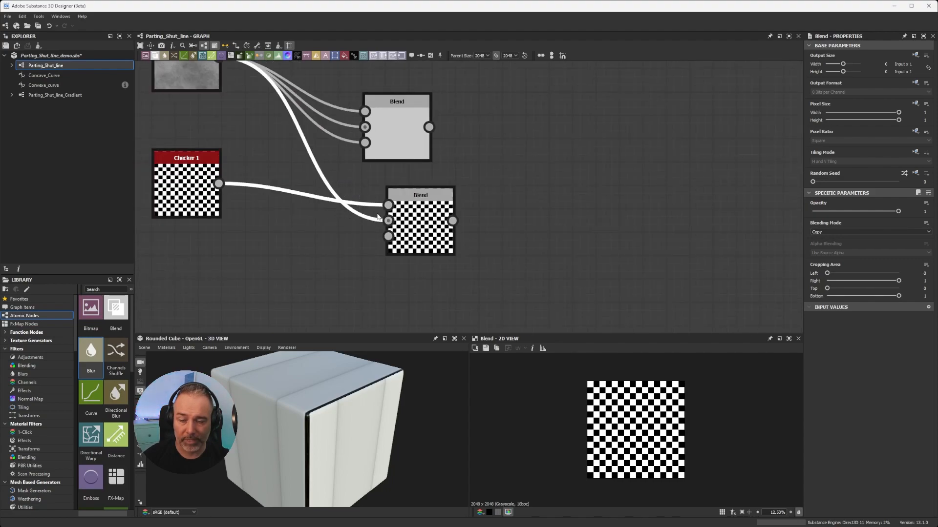
scroll(352, 194, up, 3)
scroll(353, 194, down, 3)
middle_drag(357, 197, 353, 234)
drag(352, 213, 335, 254)
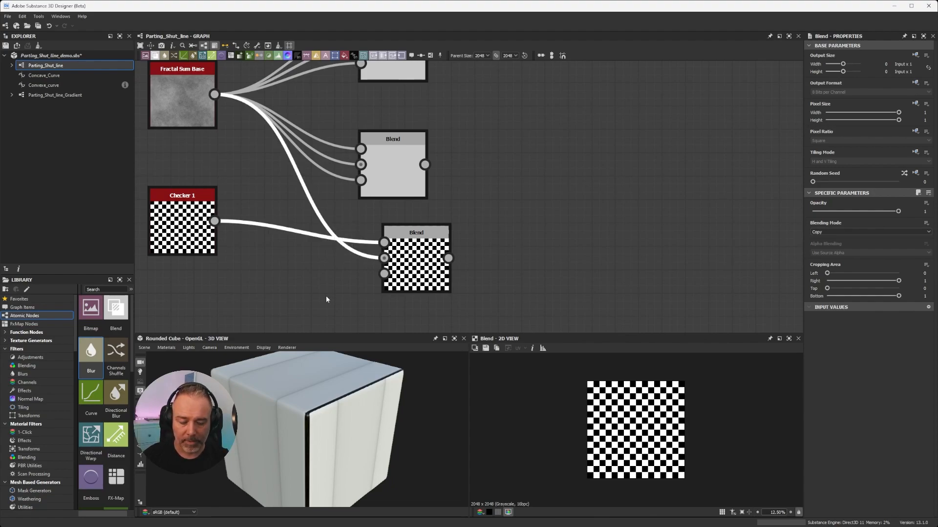
key(x)
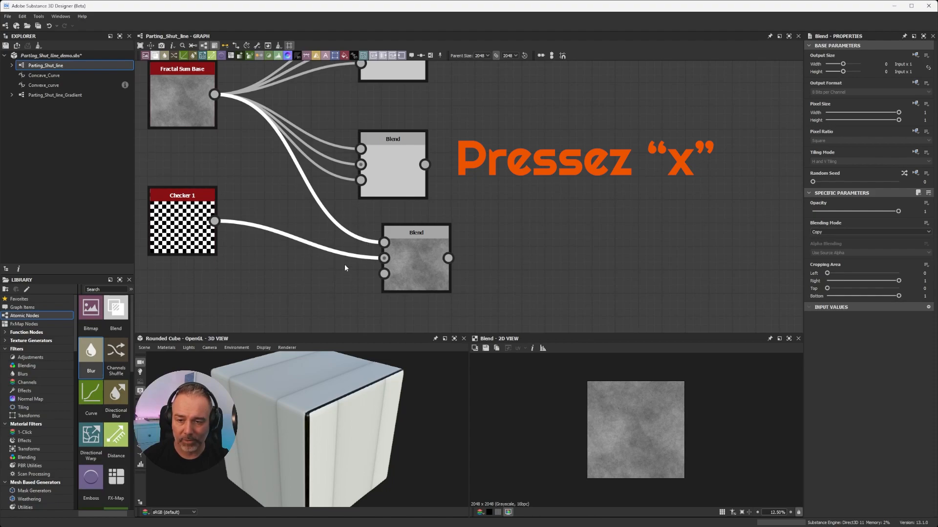
Step: Swap the two selected links back and forth repeatedly, ending with Checker 1 on the bottom Blend's upper input
key(x)
key(x)
key(x)
key(x)
key(x)
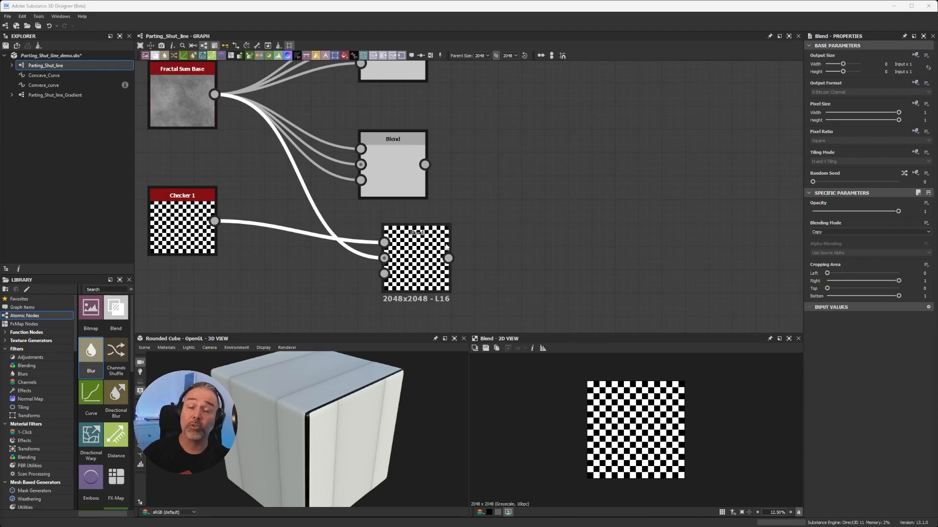
Step: Deselect all nodes, examine the graph's overall layout and its exposed input parameters, and switch those parameters to their preview
scroll(527, 191, down, 10)
middle_drag(590, 181, 460, 236)
click(537, 222)
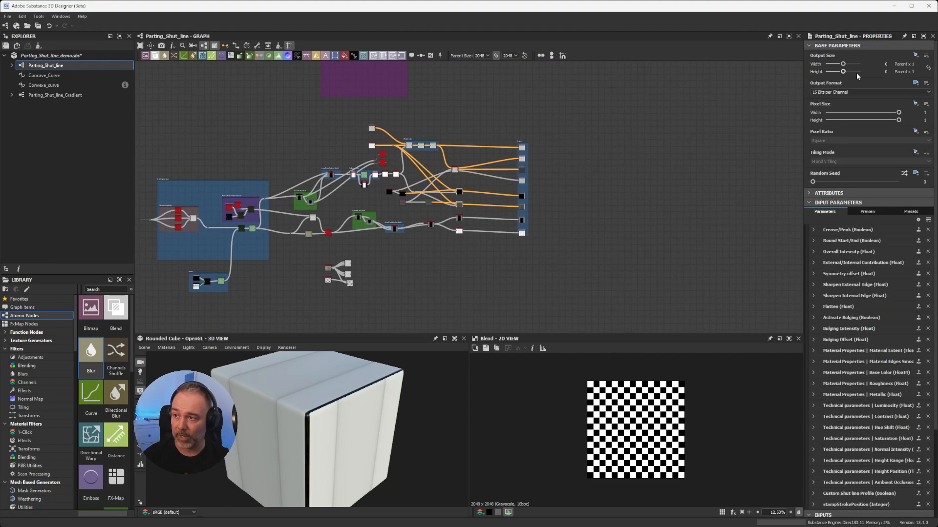
scroll(853, 289, down, 5)
scroll(853, 291, up, 3)
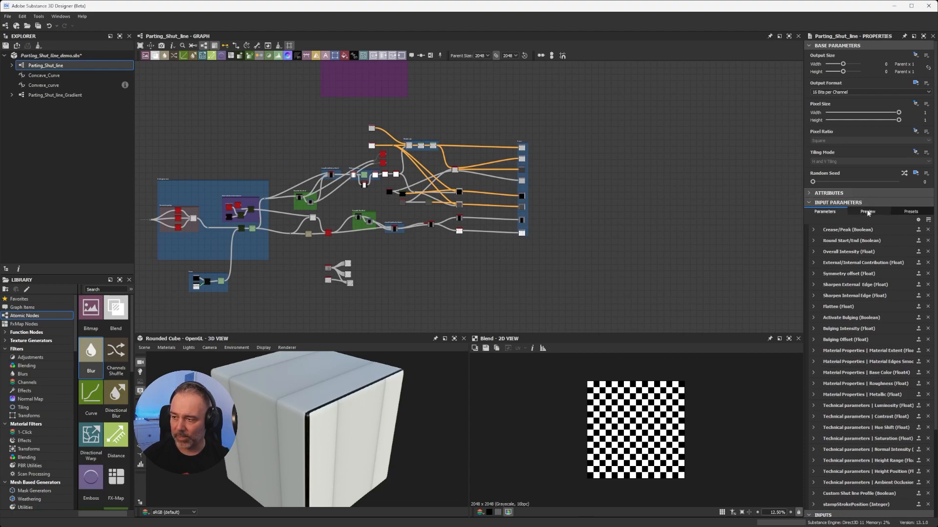
middle_drag(541, 172, 662, 168)
scroll(626, 178, up, 5)
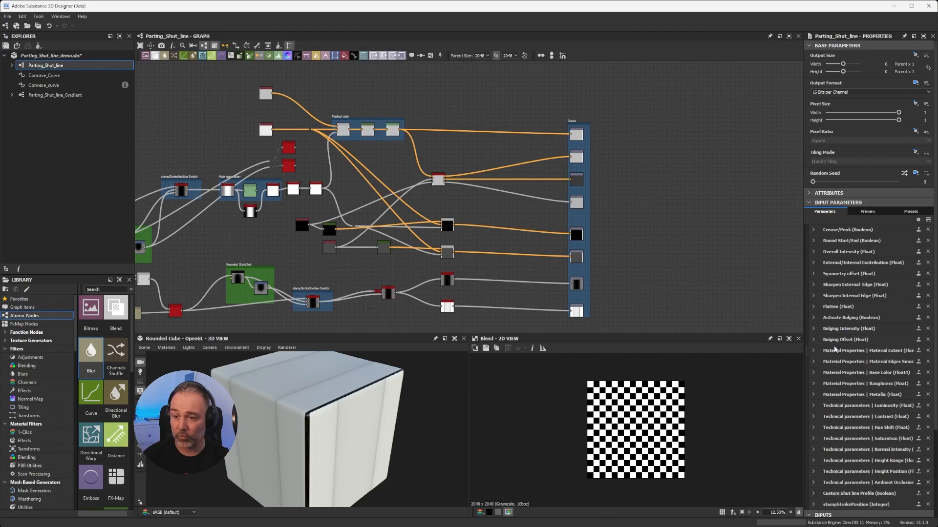
middle_drag(187, 216, 332, 210)
scroll(438, 174, down, 4)
scroll(440, 190, up, 3)
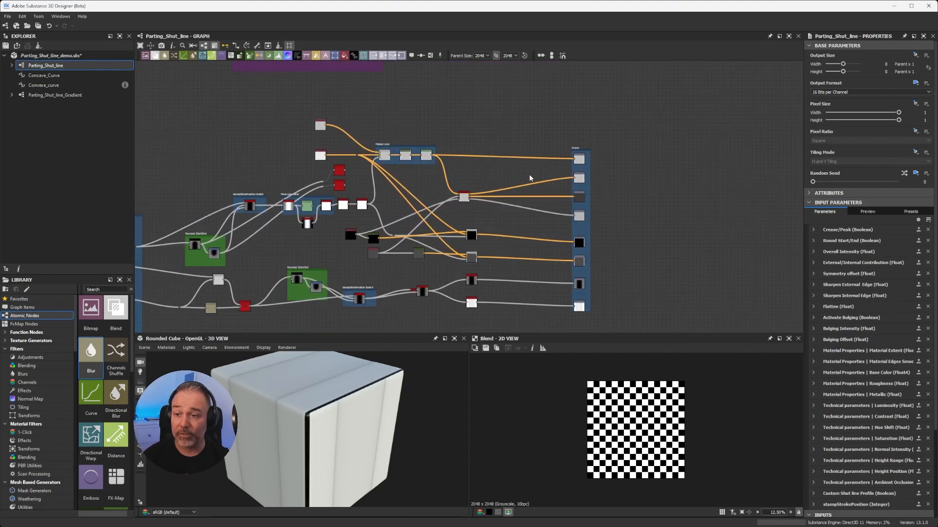
middle_drag(621, 195, 657, 173)
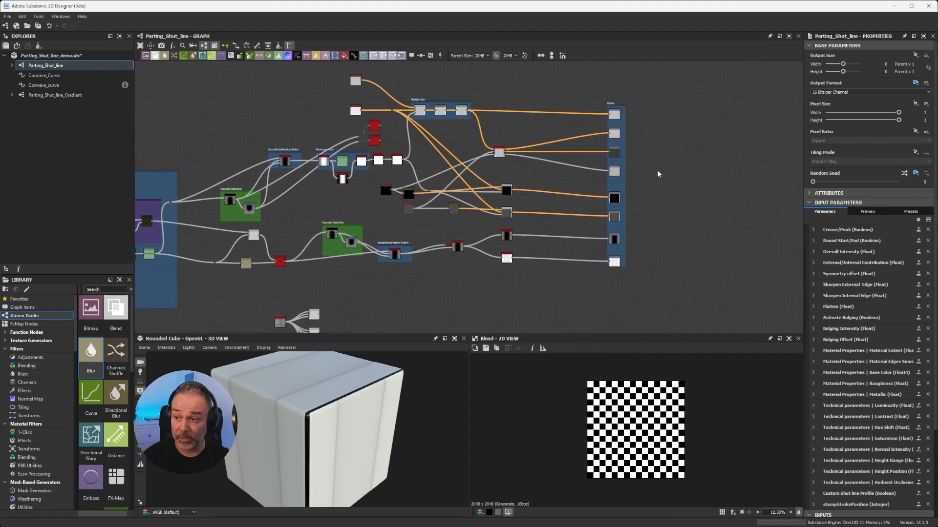
click(867, 211)
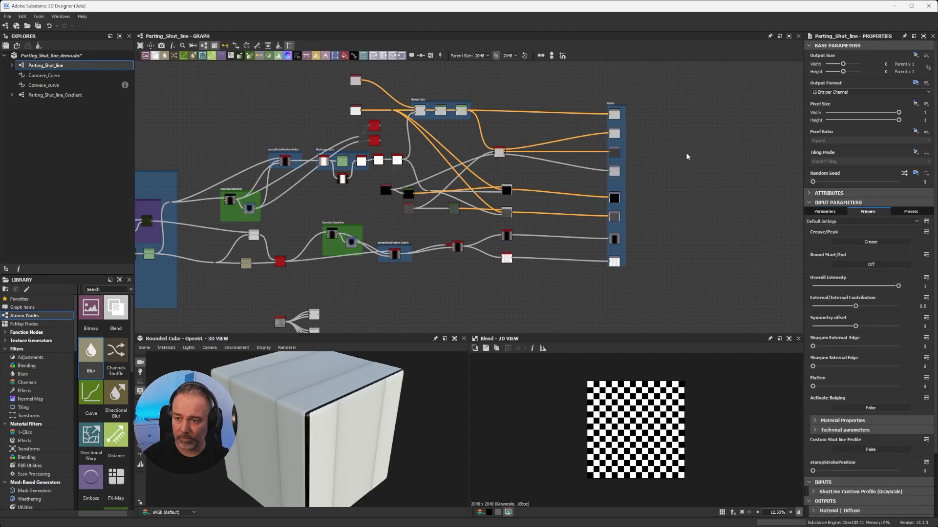
Step: Display the Height output node in the 2D view and clear the node selection to return to the graph properties
scroll(686, 152, up, 4)
scroll(684, 152, down, 2)
scroll(676, 187, down, 2)
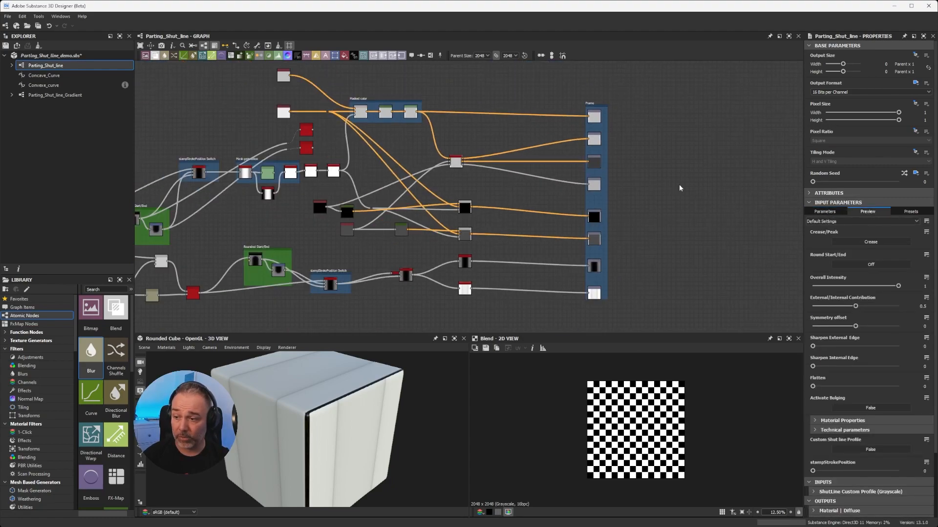
scroll(586, 208, up, 3)
middle_drag(686, 253, 653, 71)
click(567, 227)
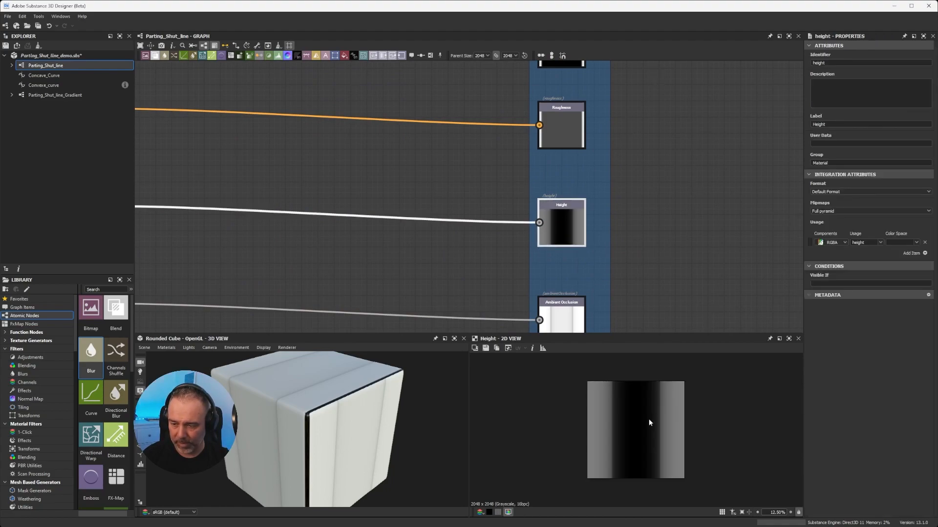
scroll(632, 404, up, 1)
click(671, 160)
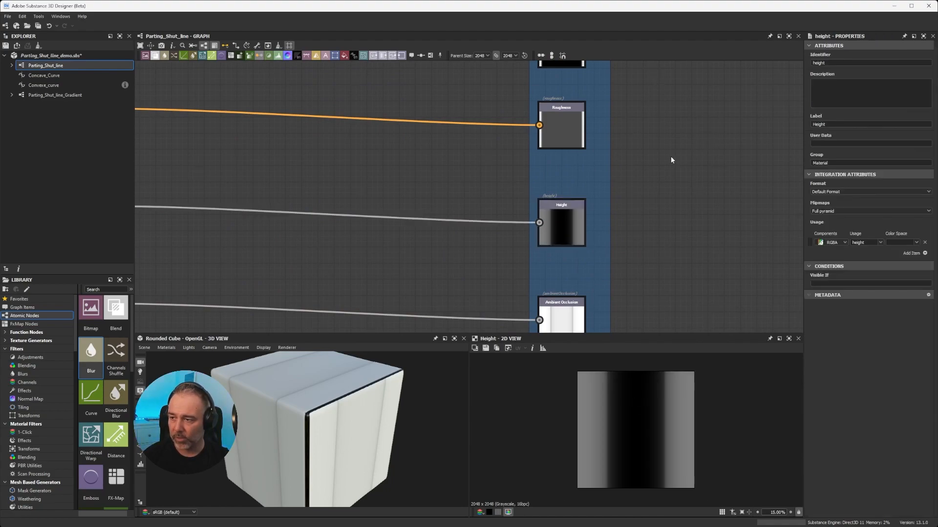
Step: Preview the graph with Symmetry offset at -0.28 and Sharpen External Edge at 0.18, and compare it with the default parameters
click(859, 213)
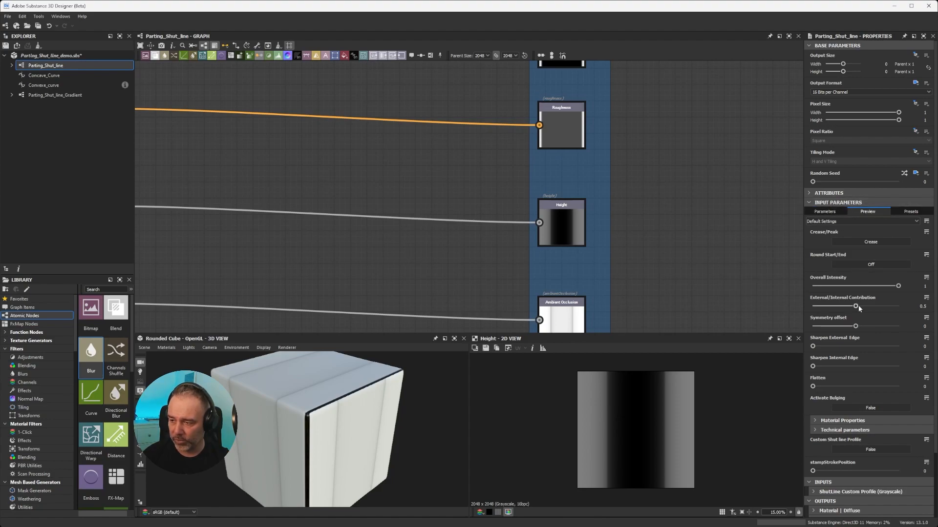
drag(855, 326, 829, 347)
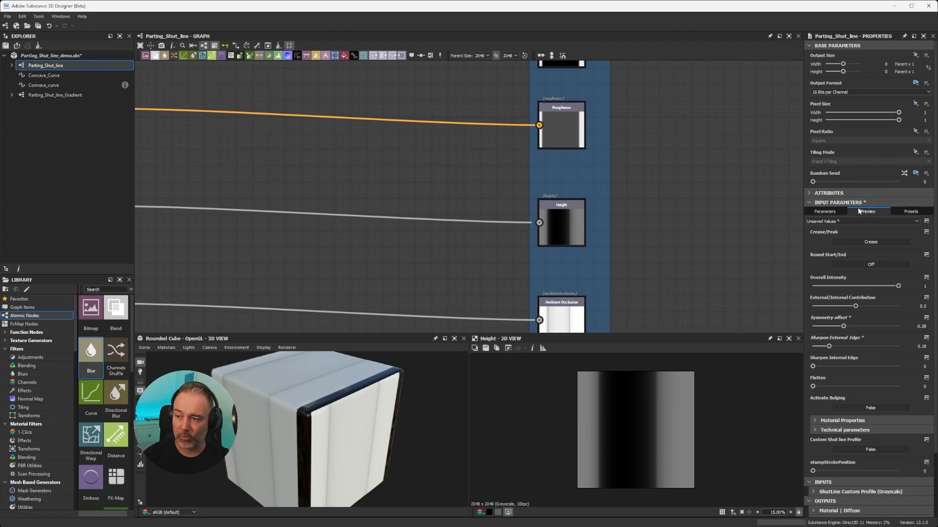
click(828, 212)
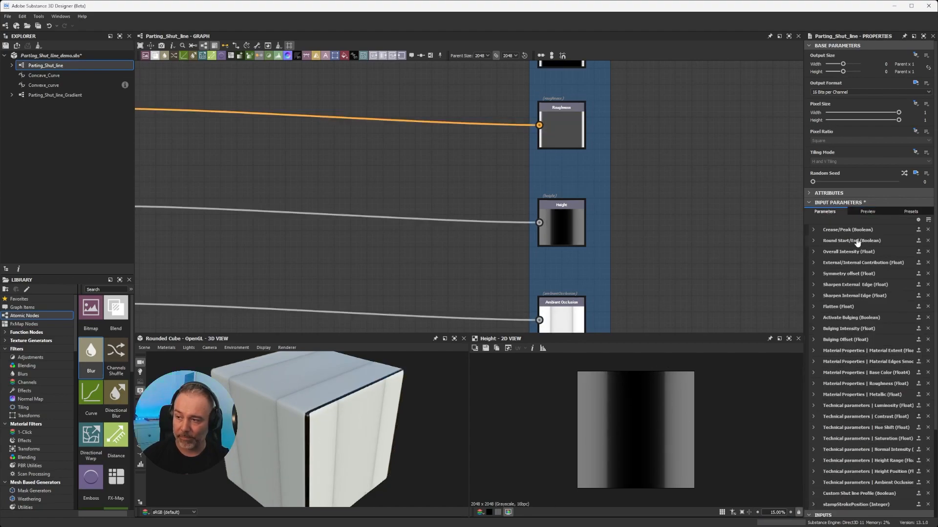
click(868, 213)
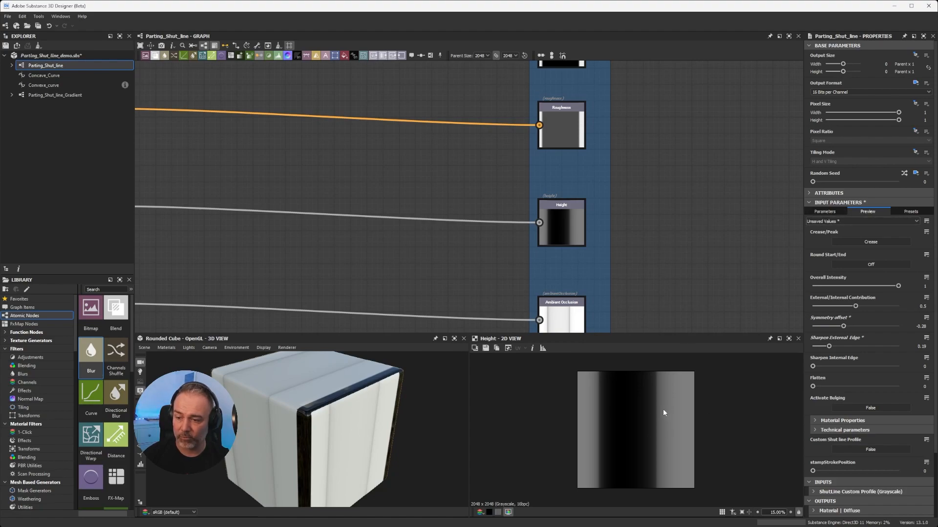
Step: Look through the available presets and the options for storing the current preview settings
click(915, 222)
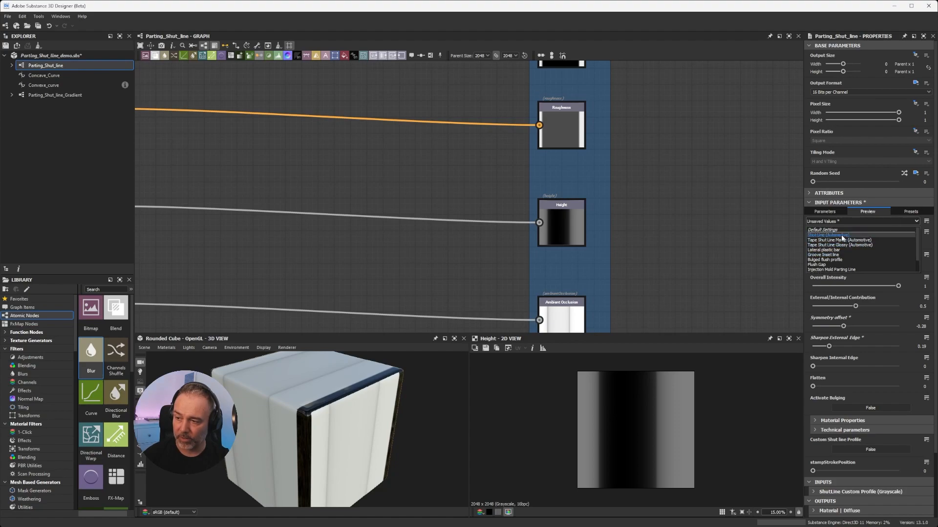
click(926, 222)
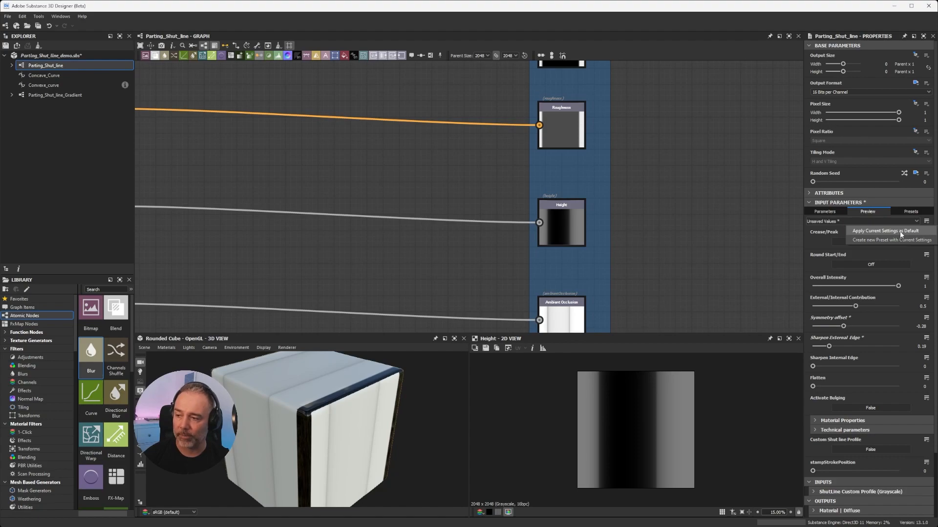
click(900, 232)
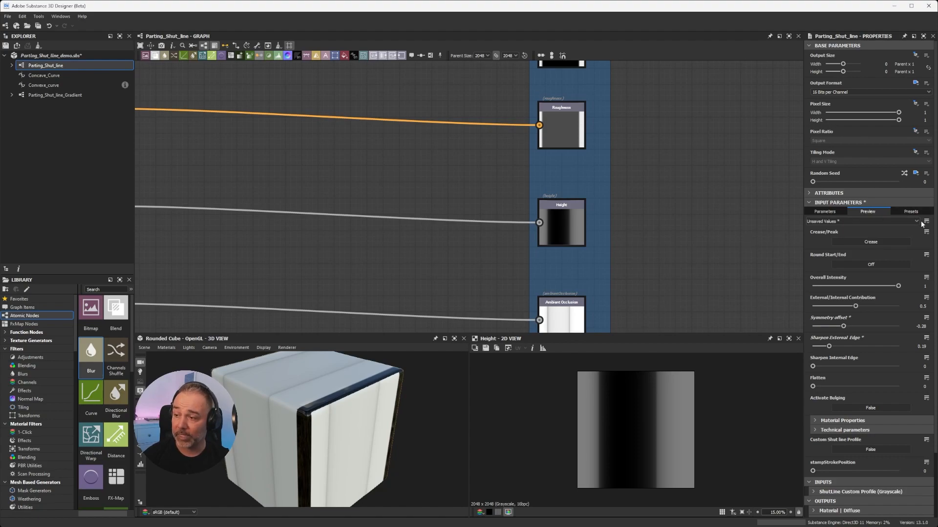
click(916, 223)
click(742, 227)
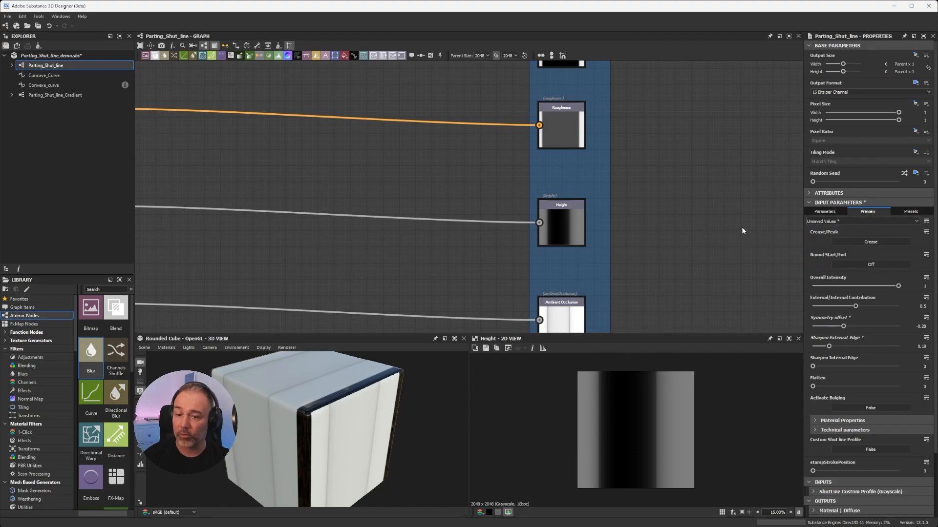
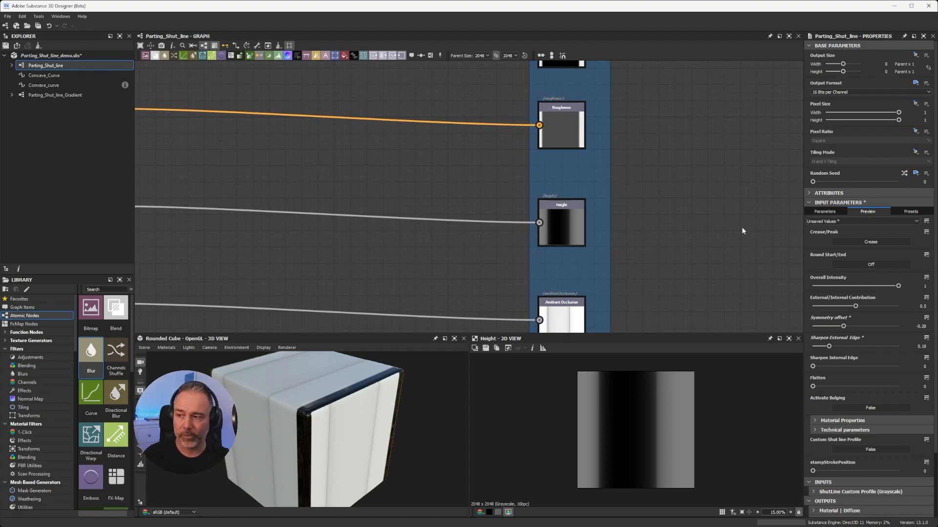
Step: Return the input parameter preview to Default Settings
click(906, 220)
scroll(831, 244, up, 2)
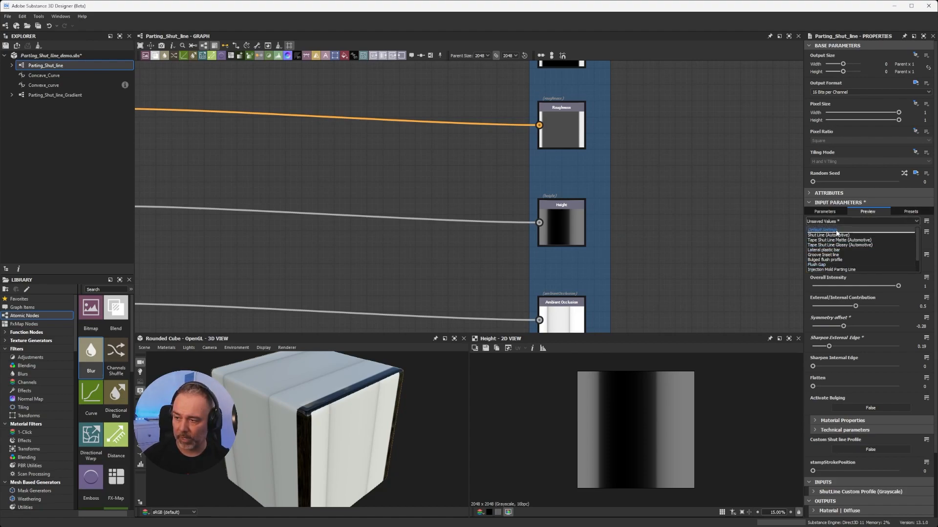
click(836, 231)
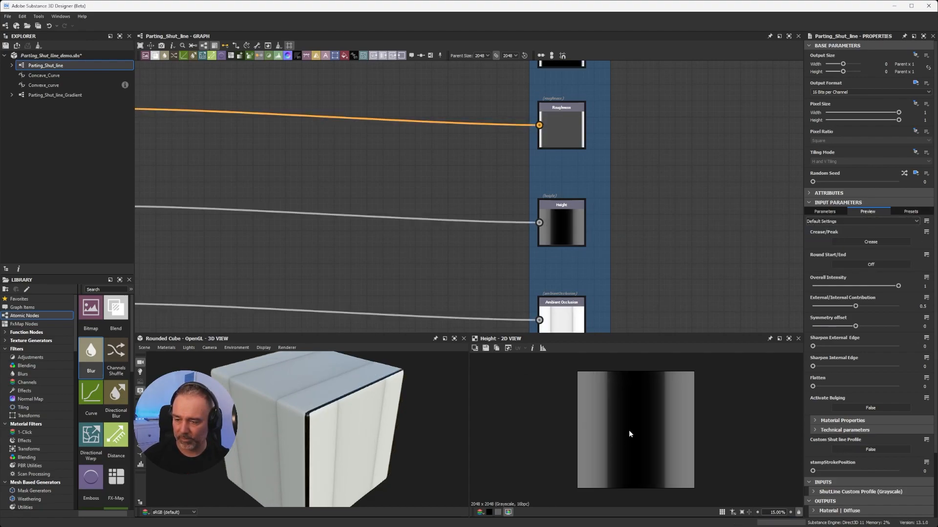
Step: Add an Input Color node in the empty area beside the Profile generation frame
scroll(681, 229, down, 3)
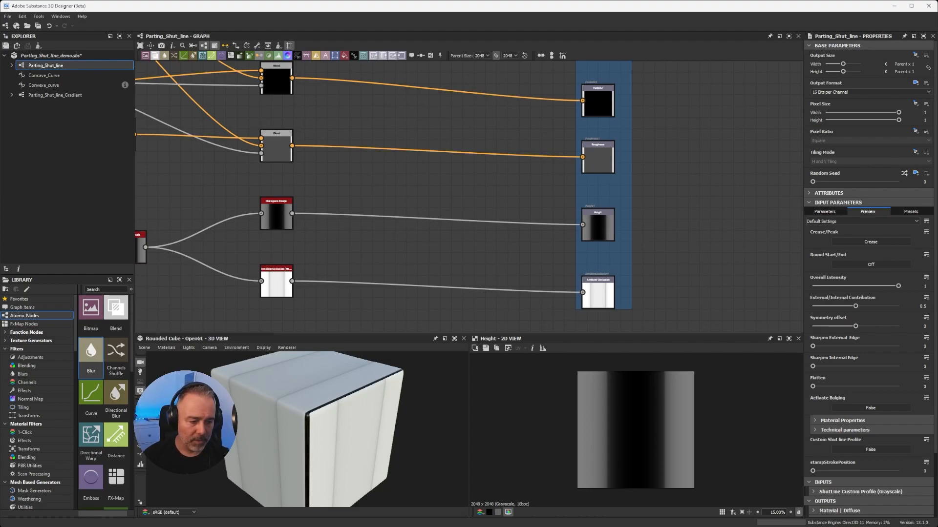
scroll(196, 212, down, 6)
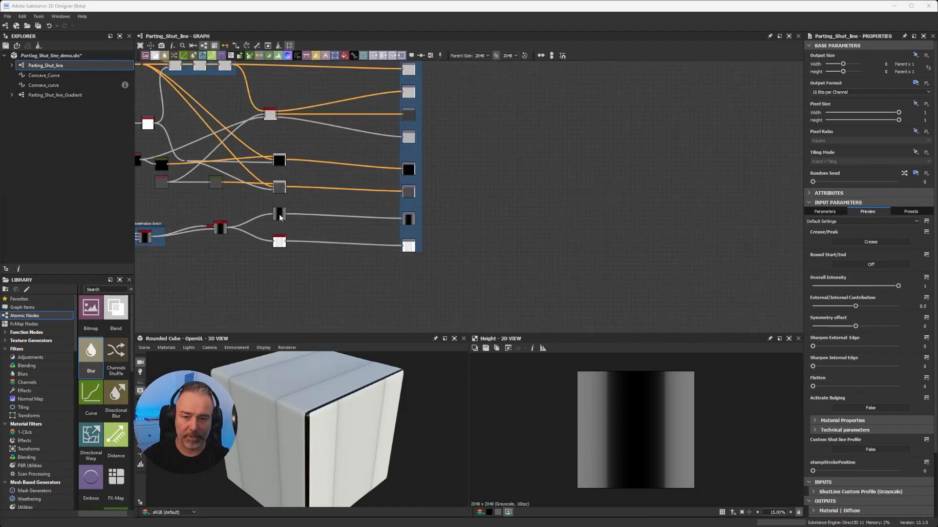
middle_drag(197, 210, 626, 205)
scroll(356, 236, up, 3)
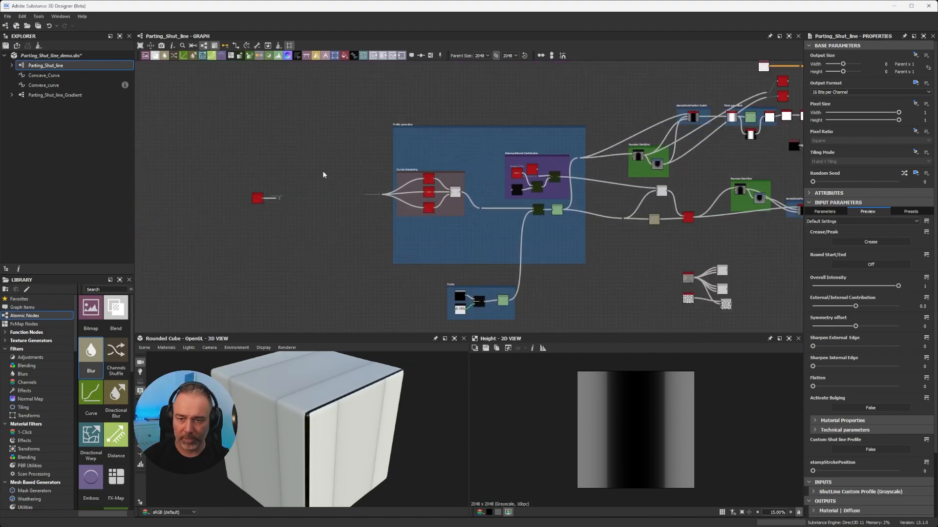
middle_drag(324, 171, 340, 257)
scroll(333, 215, up, 5)
key(space)
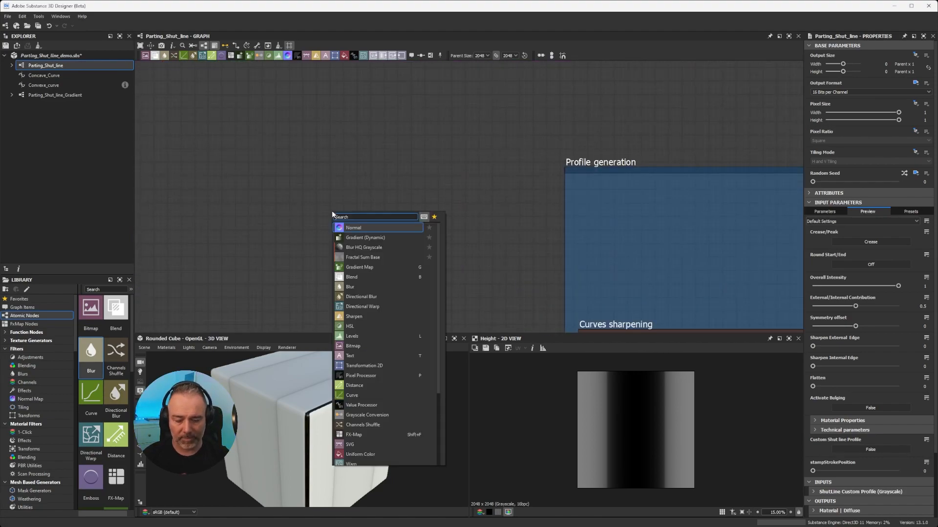
text(input)
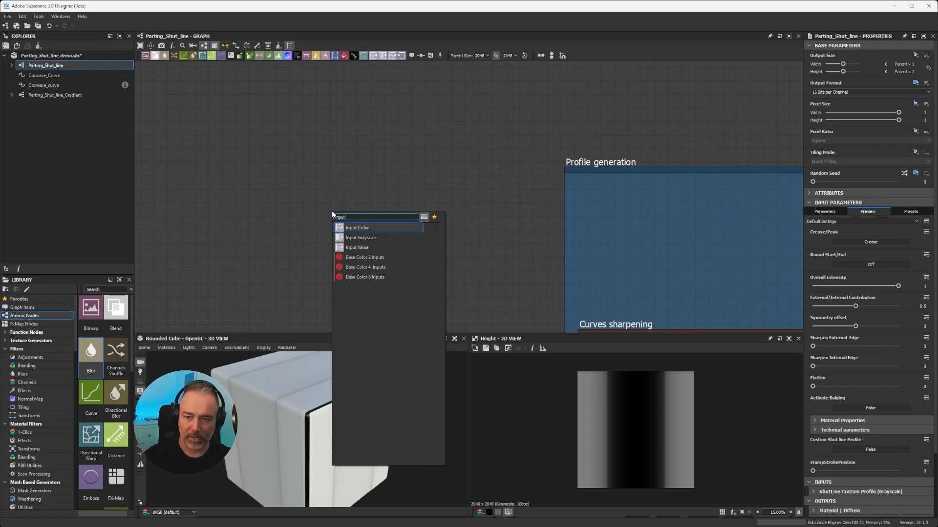
click(359, 228)
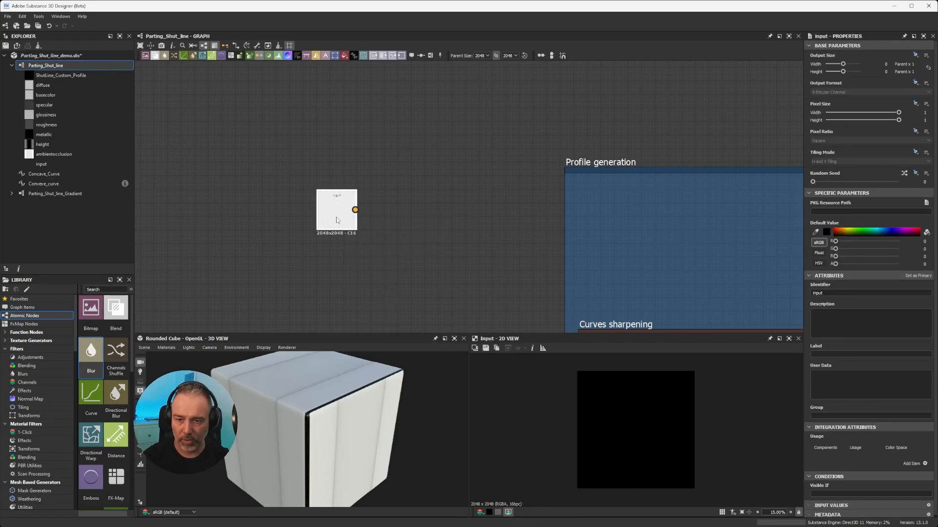
drag(342, 211, 300, 213)
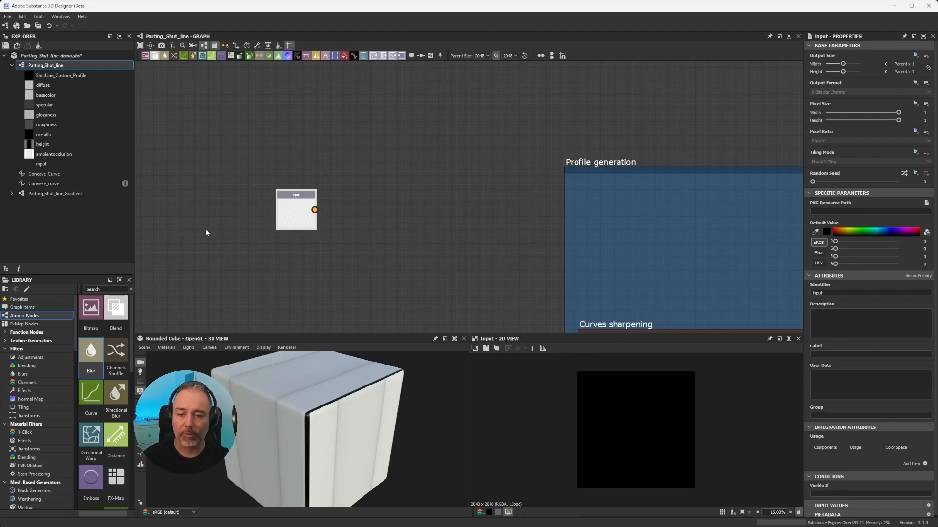
Step: Try to link the new Input node to an added Blur HQ Grayscale node, and delete that blur node
middle_drag(302, 188, 312, 161)
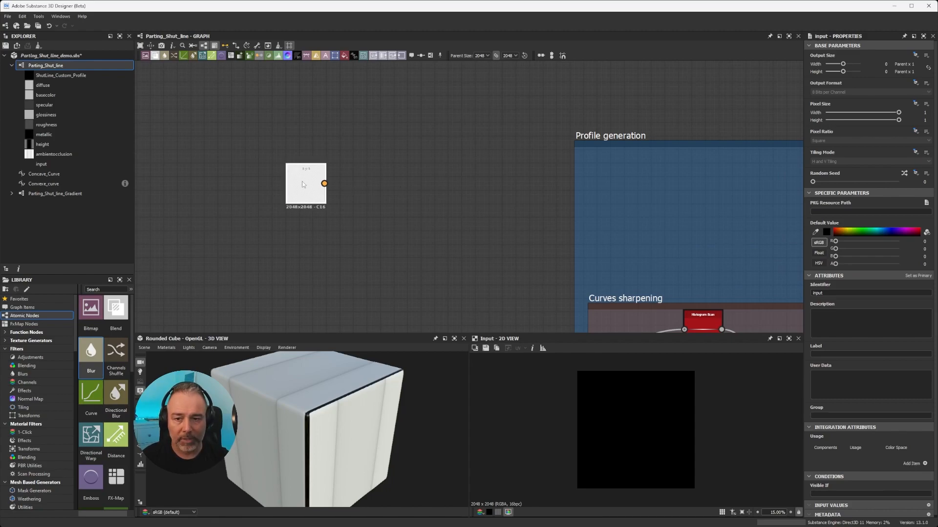
scroll(271, 190, up, 1)
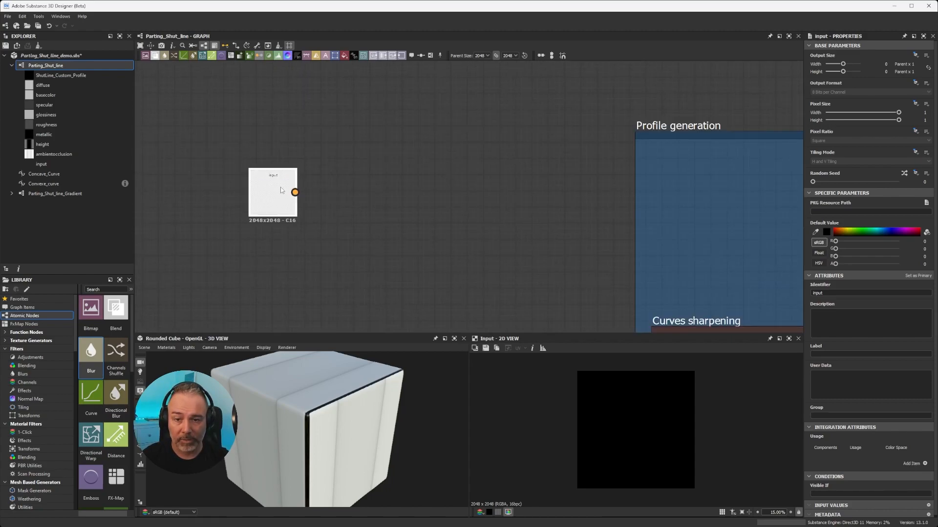
key(space)
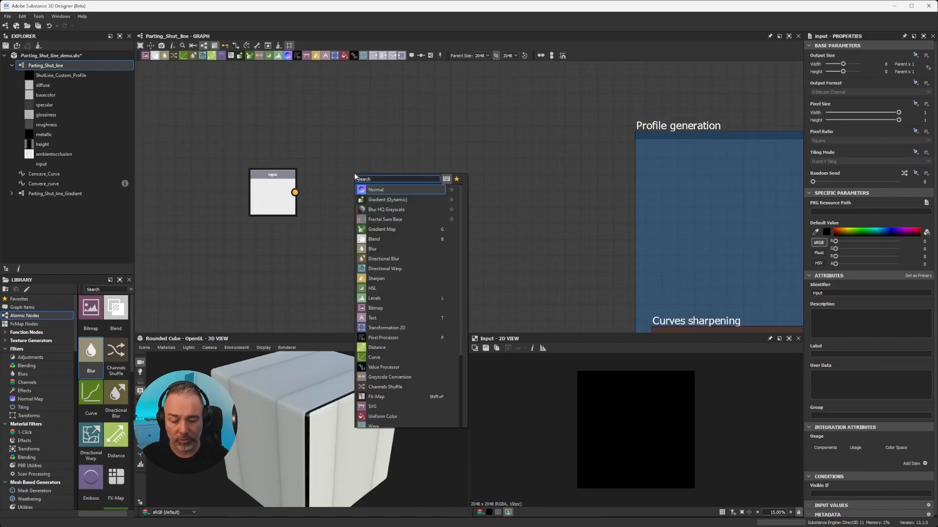
click(391, 212)
drag(359, 171, 388, 192)
drag(297, 194, 371, 190)
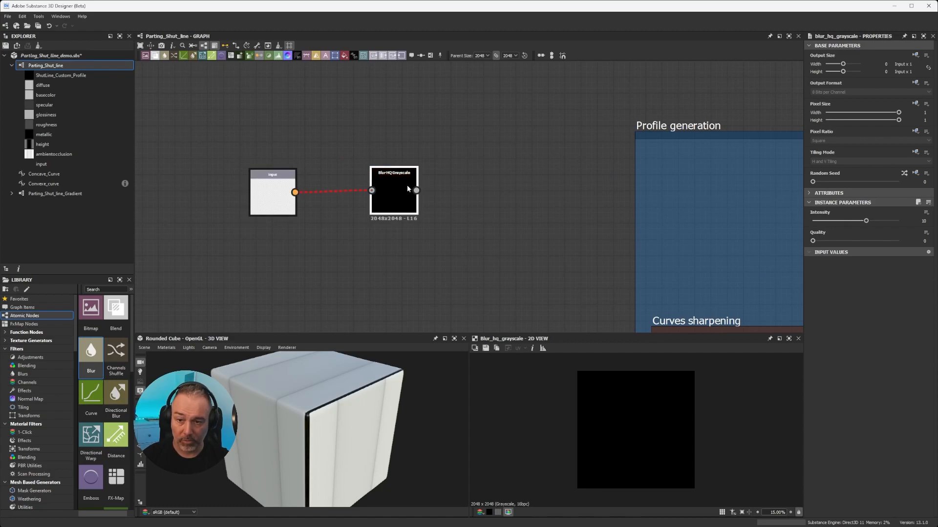
key(Delete)
Step: Create a Blur HQ Color node linked from the Input node's output and place it slightly lower, beside the Input node
drag(295, 192, 393, 166)
text(blur)
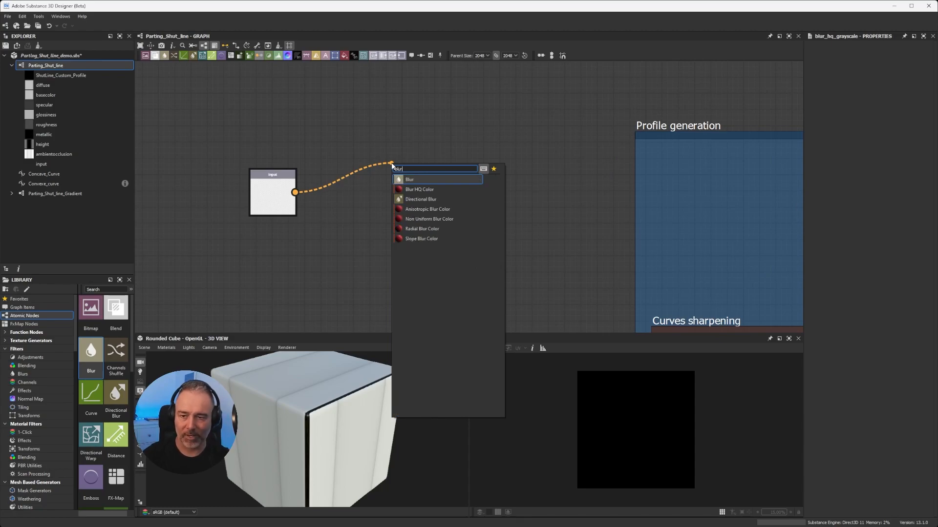
click(414, 189)
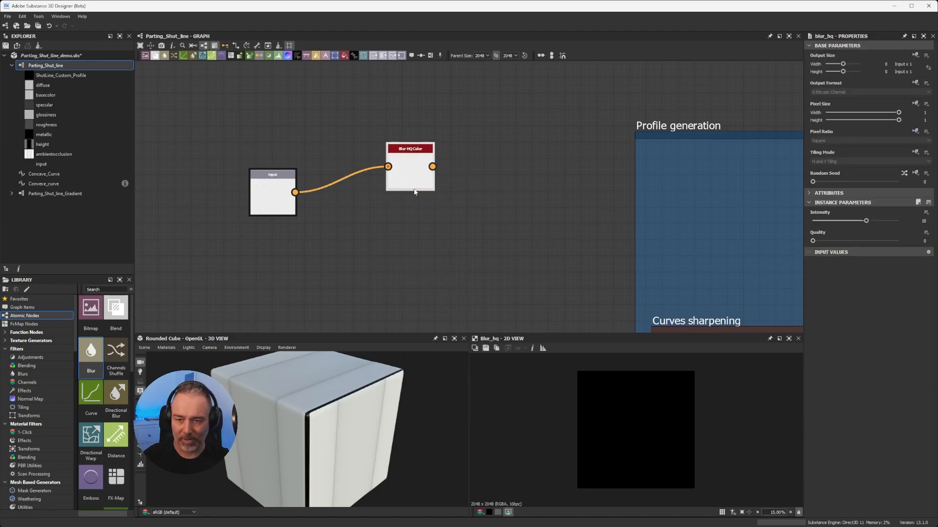
drag(413, 201, 413, 184)
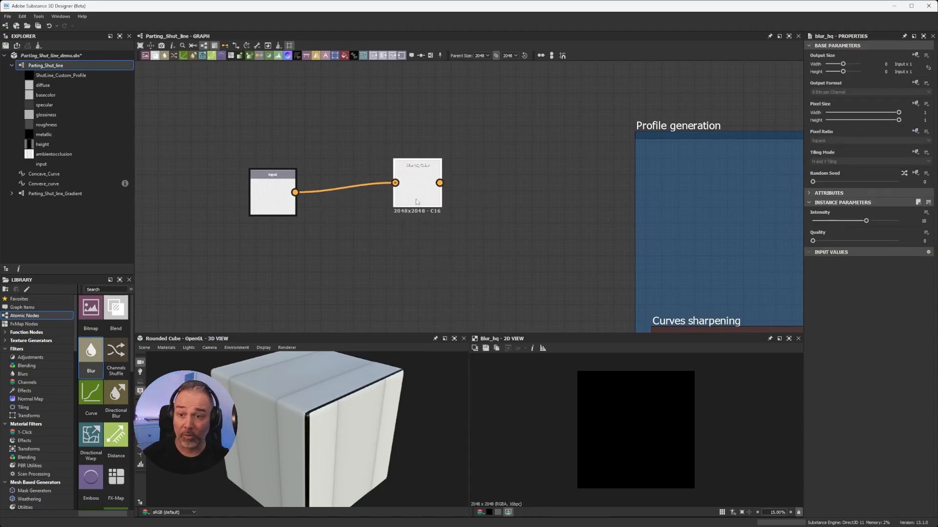
scroll(420, 198, up, 6)
scroll(420, 198, down, 5)
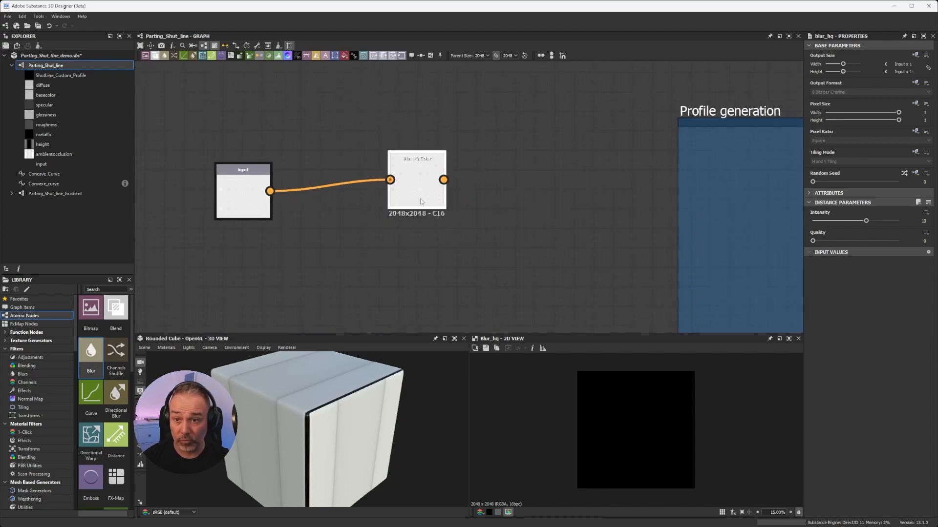
Step: Move the Input node so it sits level with the linked Blur HQ Color node
middle_drag(411, 199, 501, 180)
scroll(337, 188, up, 3)
drag(335, 156, 400, 140)
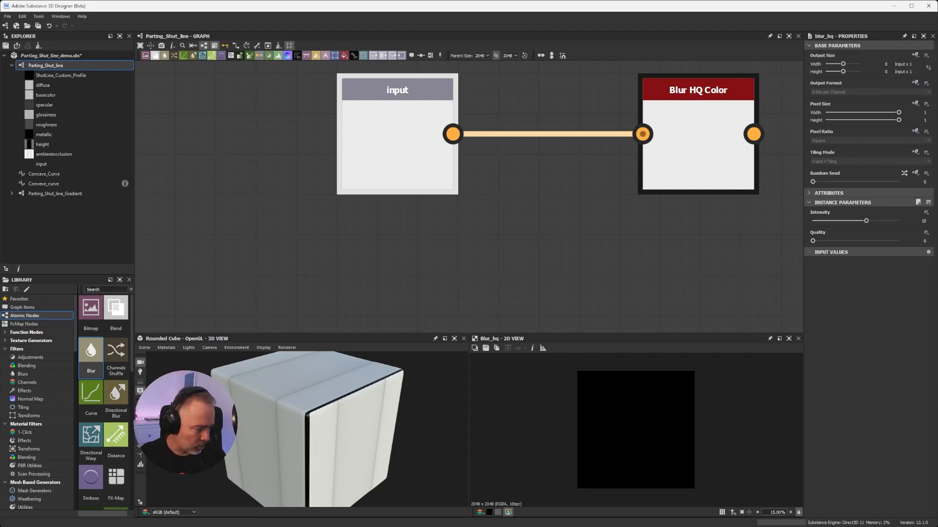
Step: Bring the image Screenshot_2023-05-12_15-58-06 into the graph as a Bitmap node and align it directly below the Input node
drag(79, 254, 420, 284)
click(432, 288)
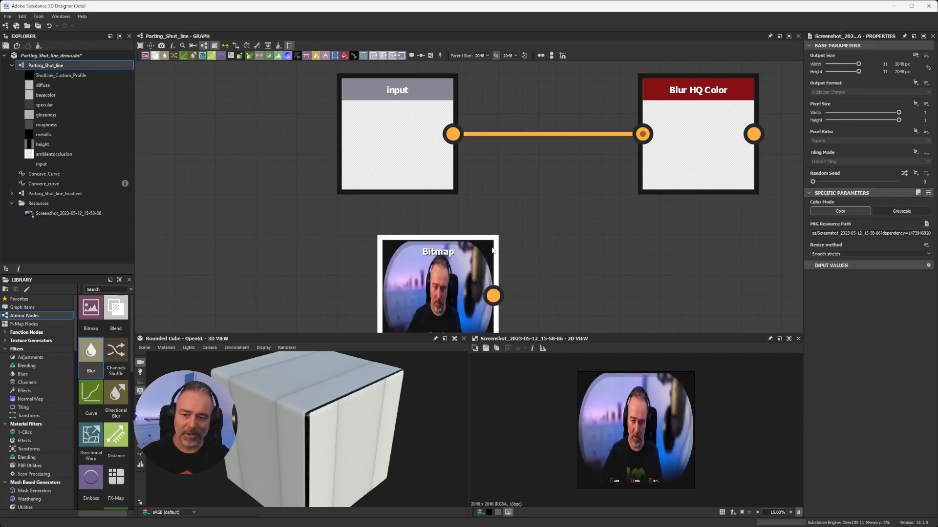
middle_drag(446, 276, 406, 238)
scroll(407, 238, down, 2)
drag(417, 239, 384, 239)
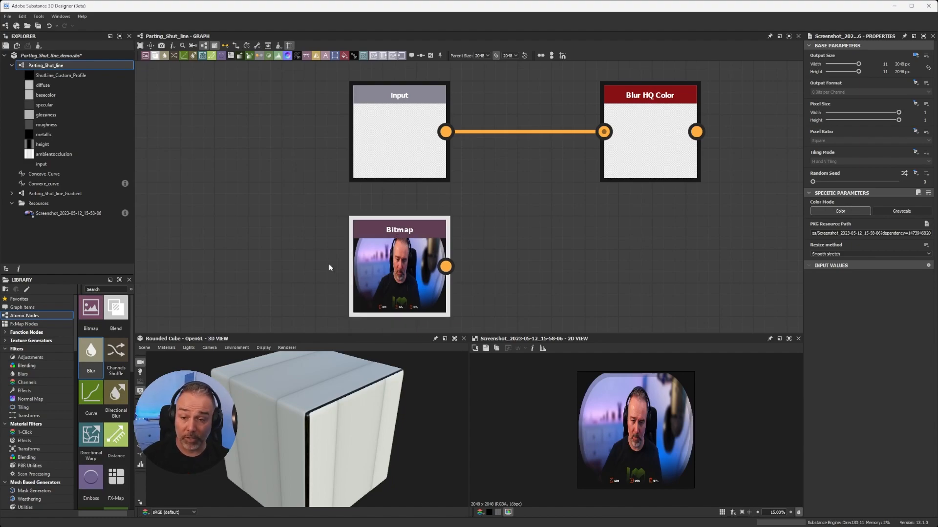
Step: Link the Bitmap node to the Blur HQ Color node, preview it, and set the blur's Intensity to 7.93
drag(446, 266, 604, 131)
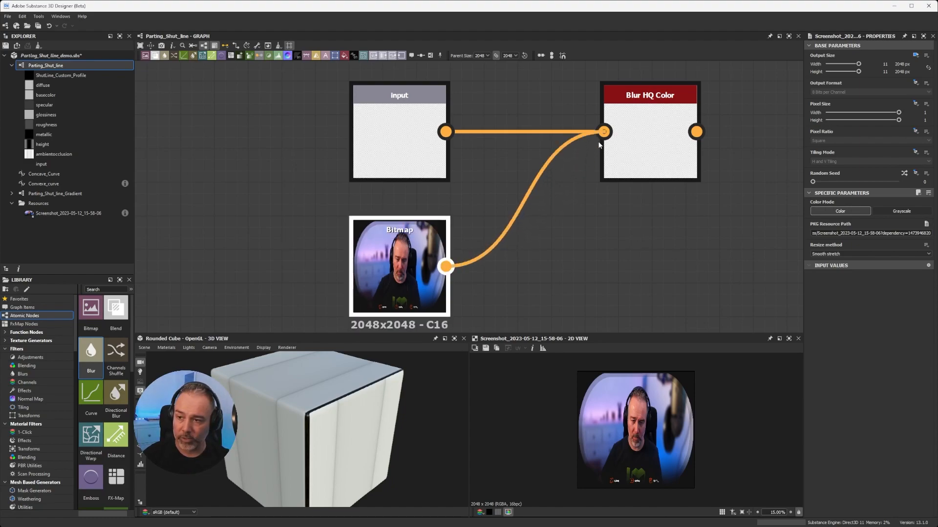
double_click(626, 141)
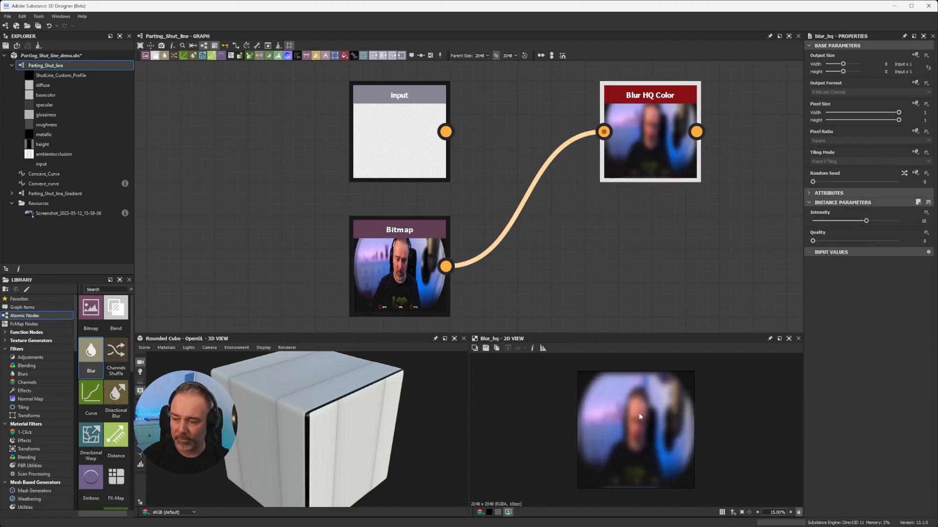
mouse_move(857, 225)
mouse_down()
mouse_move(840, 225)
mouse_move(851, 225)
mouse_up()
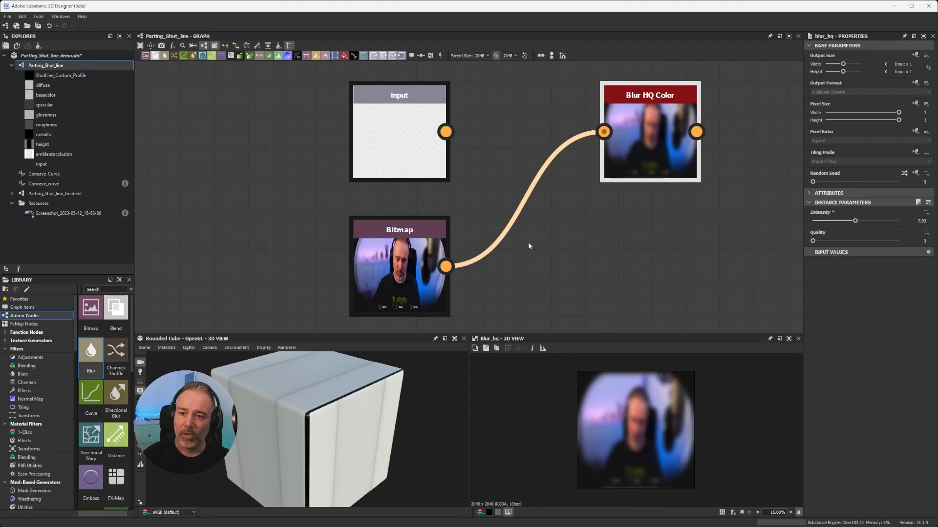
Step: Replace the blur's Bitmap link with one from the Input node and show the Blur HQ Color properties
click(420, 270)
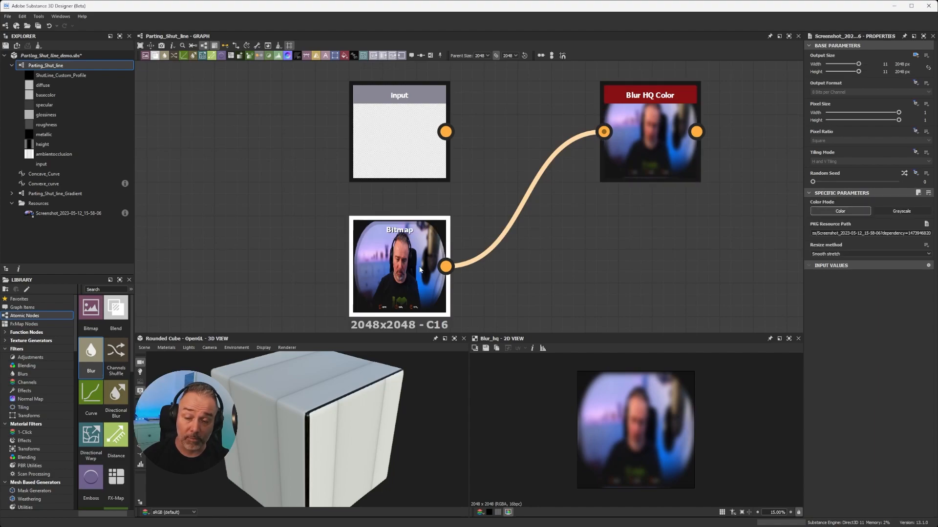
drag(446, 131, 603, 131)
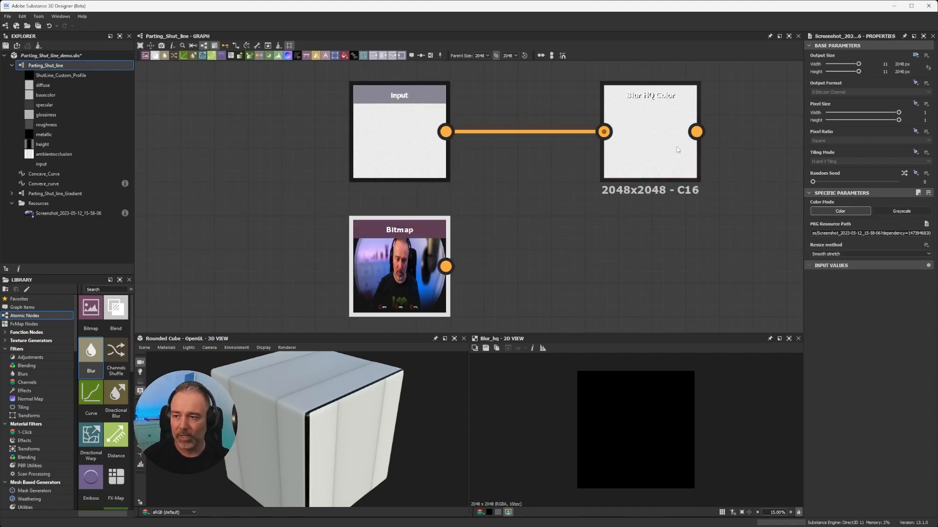
click(662, 130)
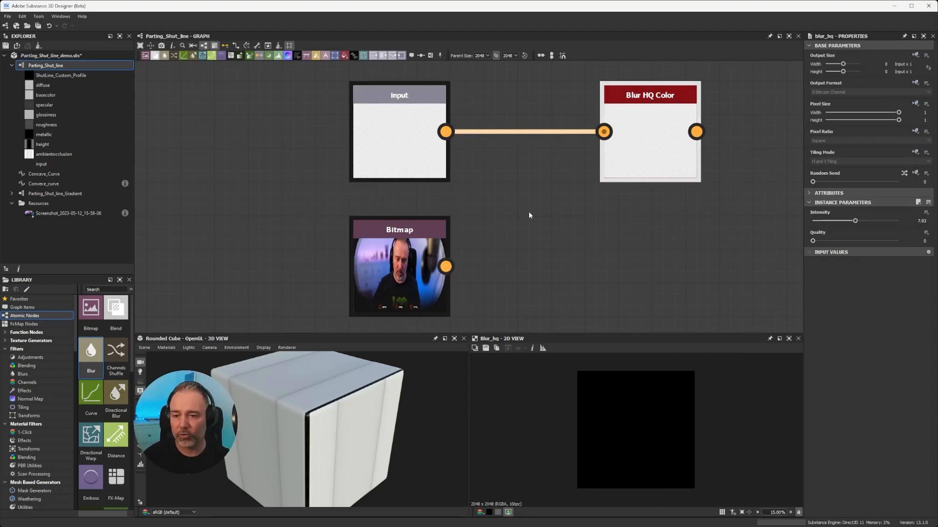
Step: Link the Bitmap node back into the Blur HQ Color node, and delete the Bitmap node
drag(446, 266, 603, 132)
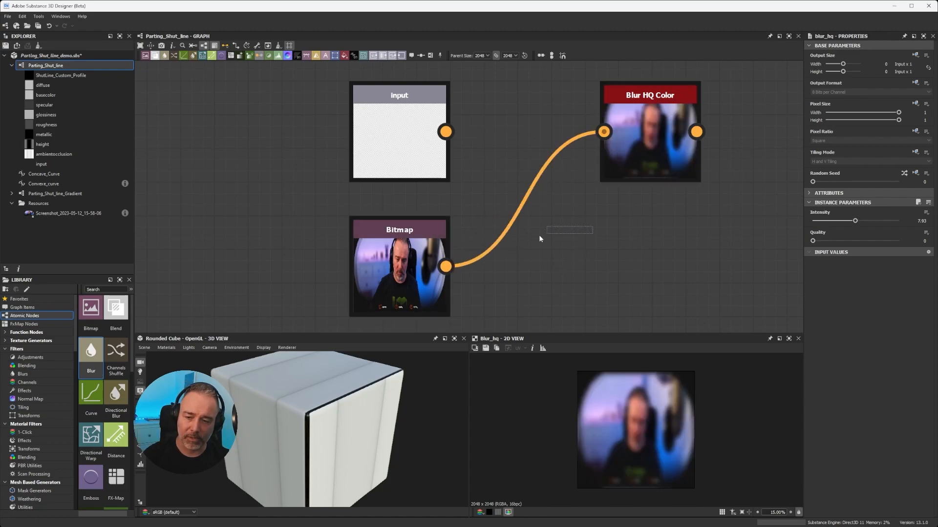
click(383, 263)
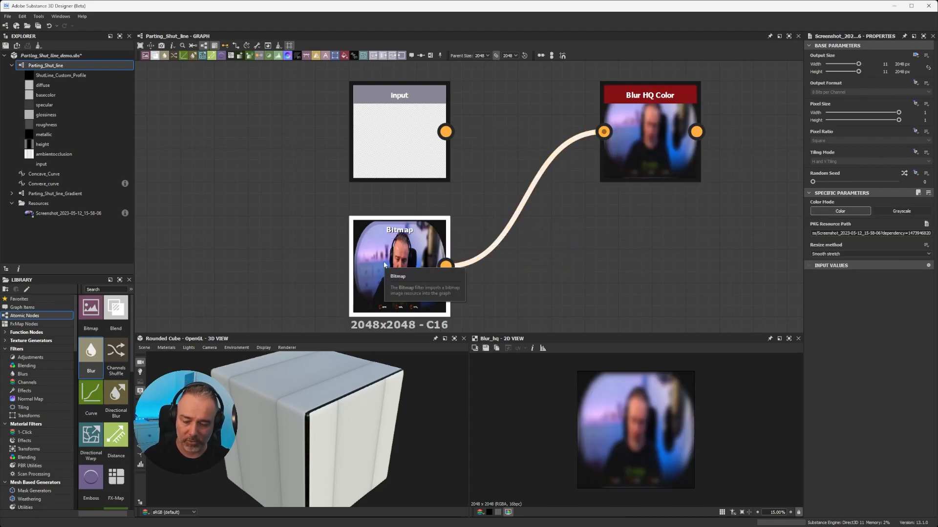
key(Delete)
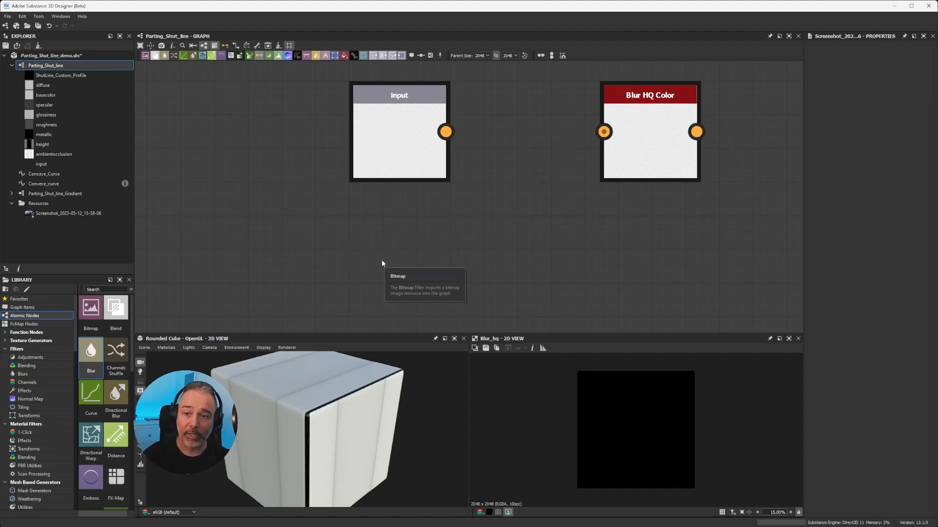
Step: Assign the Screenshot_2023-05-12_15-58-06 resource to the Input node as its preview image and link that node to Blur HQ Color
click(50, 215)
drag(50, 216, 391, 140)
drag(446, 131, 604, 131)
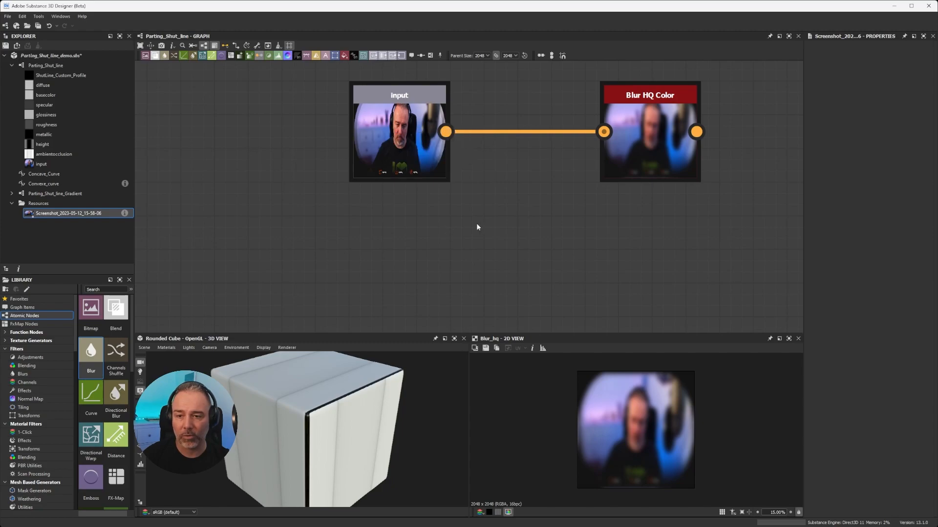
Step: Preview the Transformation 2D node inside the upper Rounded Start/End frame
middle_drag(488, 222, 393, 263)
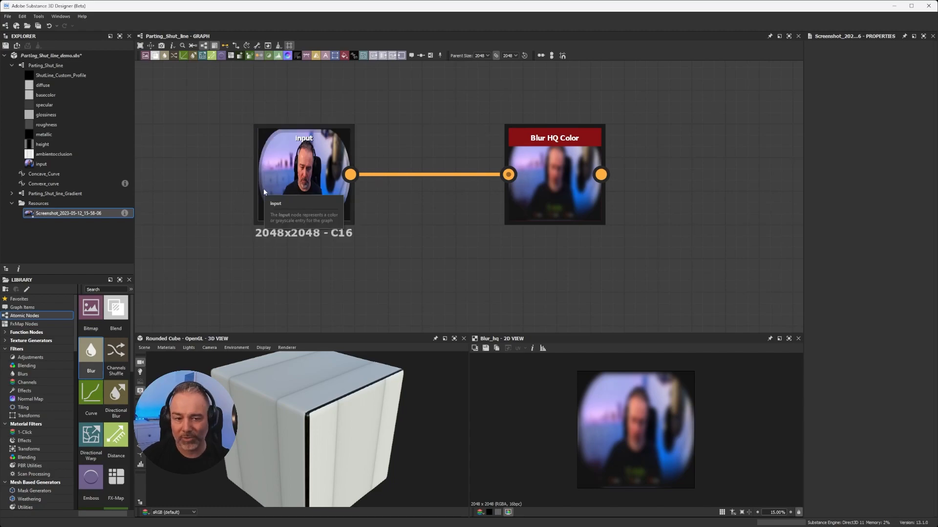
scroll(278, 241, down, 3)
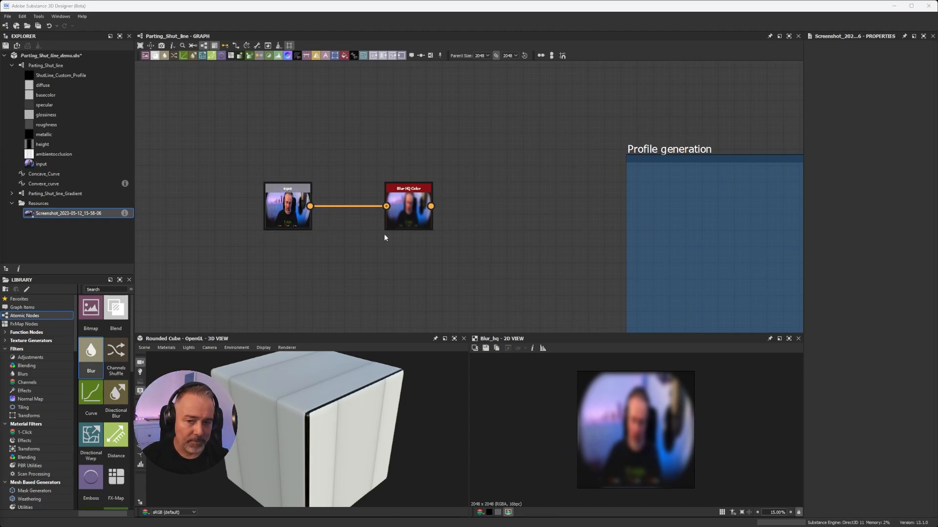
scroll(458, 233, down, 5)
middle_drag(741, 203, 527, 159)
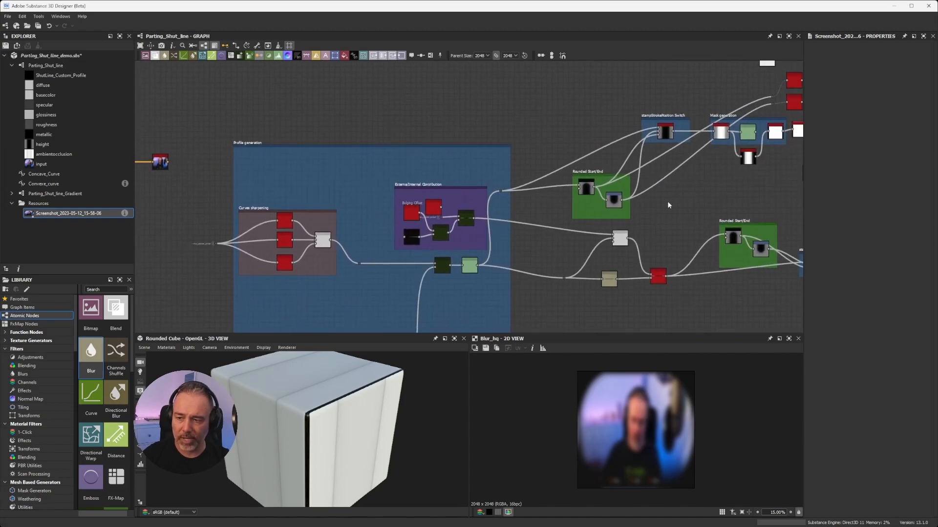
middle_drag(669, 205, 550, 205)
scroll(547, 205, up, 6)
click(353, 196)
double_click(352, 196)
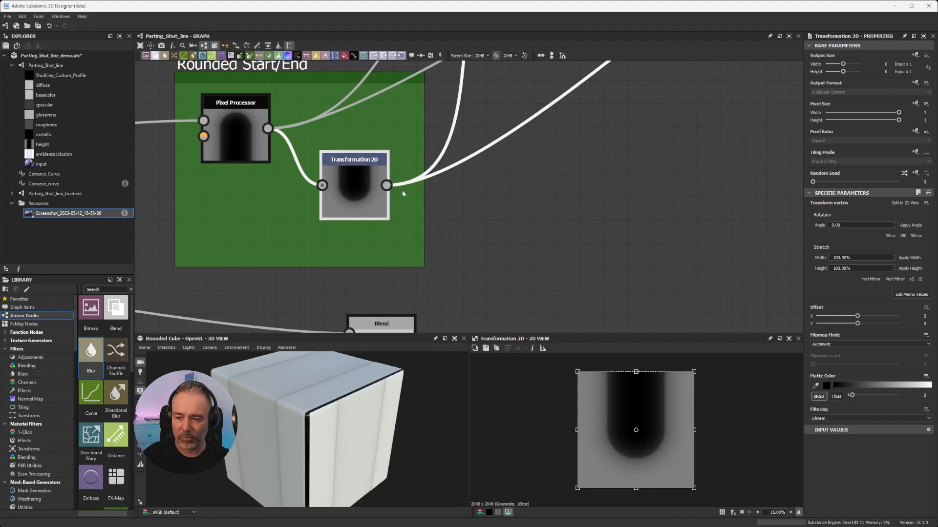
Step: Add a Fractal Sum Base node in the empty area to the right of the upper Rounded Start/End frame
middle_drag(602, 184, 454, 180)
middle_drag(527, 179, 464, 182)
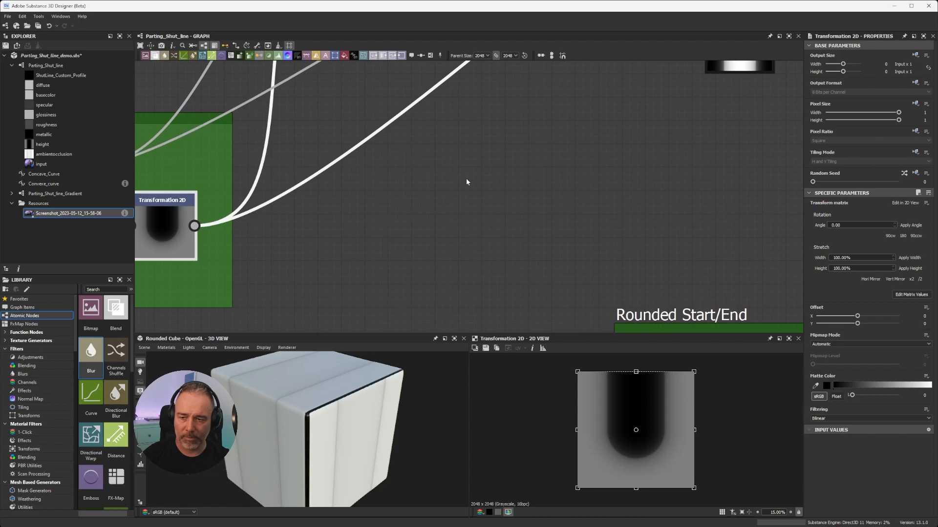
scroll(464, 182, up, 3)
key(space)
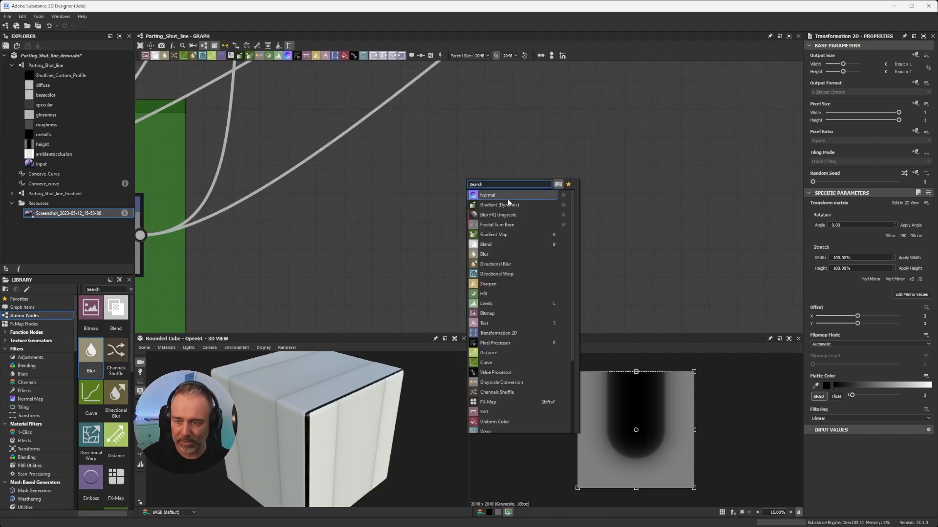
click(491, 224)
scroll(618, 414, up, 4)
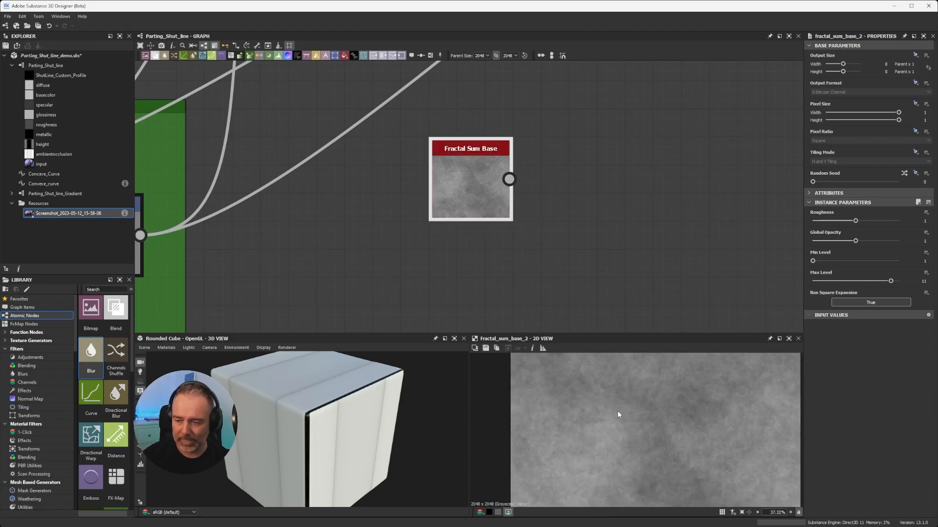
drag(484, 197, 421, 189)
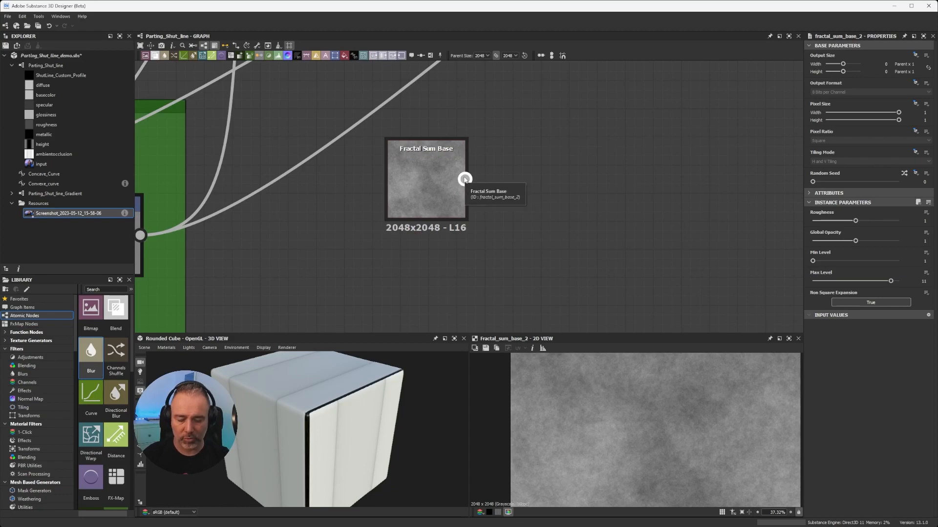
Step: Add a Histogram Range node linked from the Fractal Sum Base output, set its Range to 0.2, and inspect its 2D result
drag(465, 179, 530, 167)
text(hist)
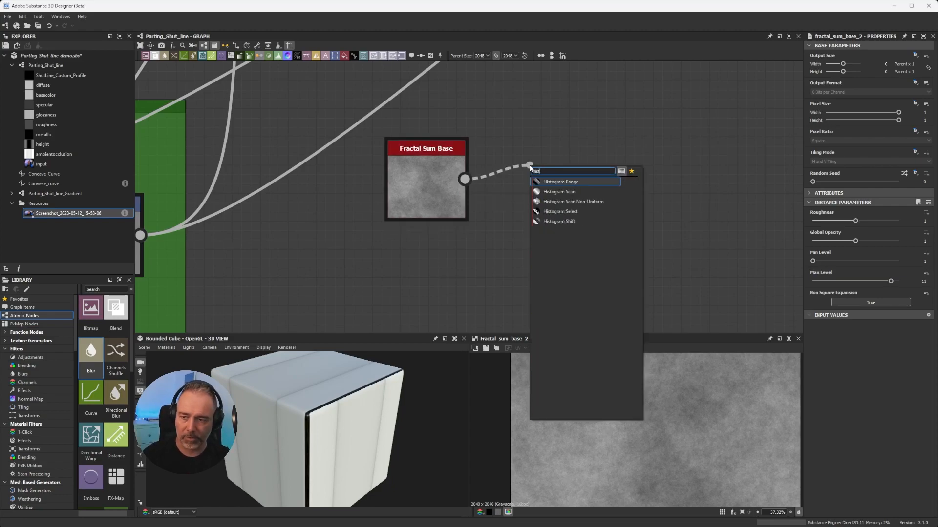
click(575, 182)
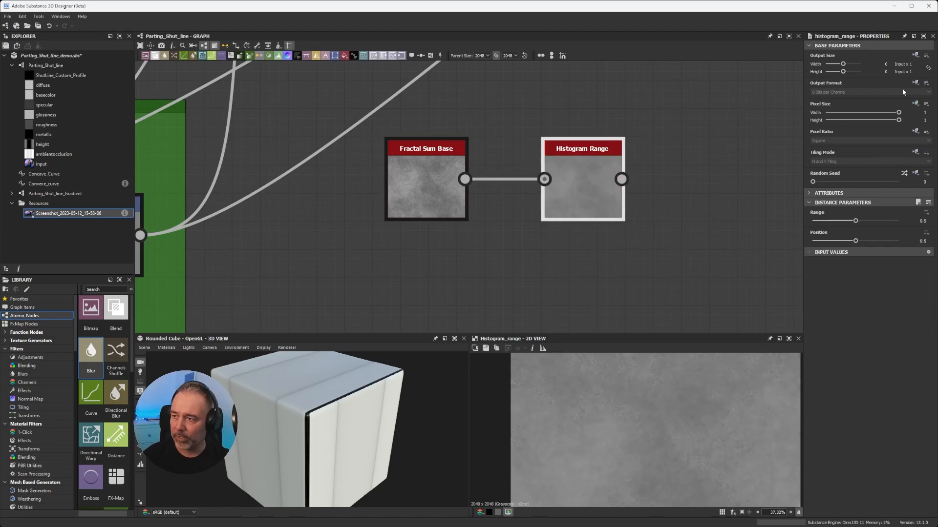
drag(855, 221, 829, 224)
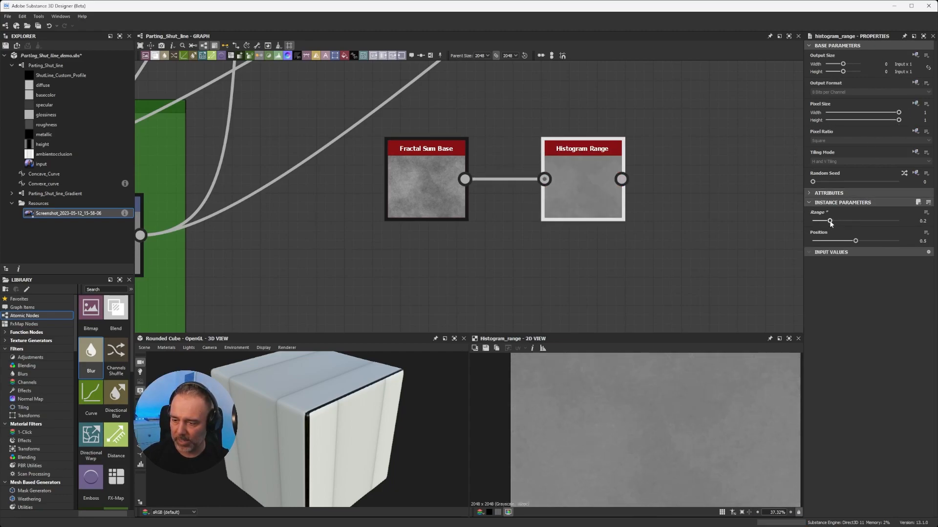
scroll(635, 444, down, 3)
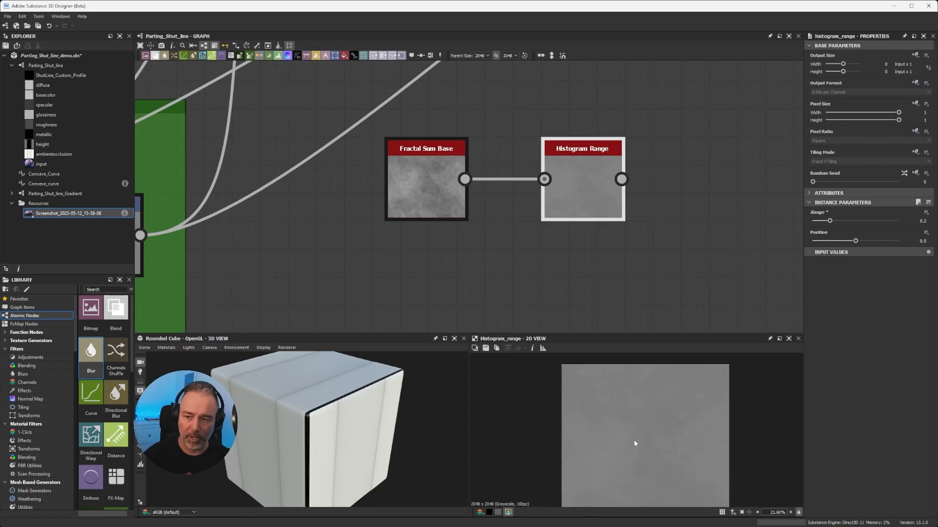
scroll(634, 443, down, 1)
scroll(634, 444, up, 3)
scroll(634, 444, down, 4)
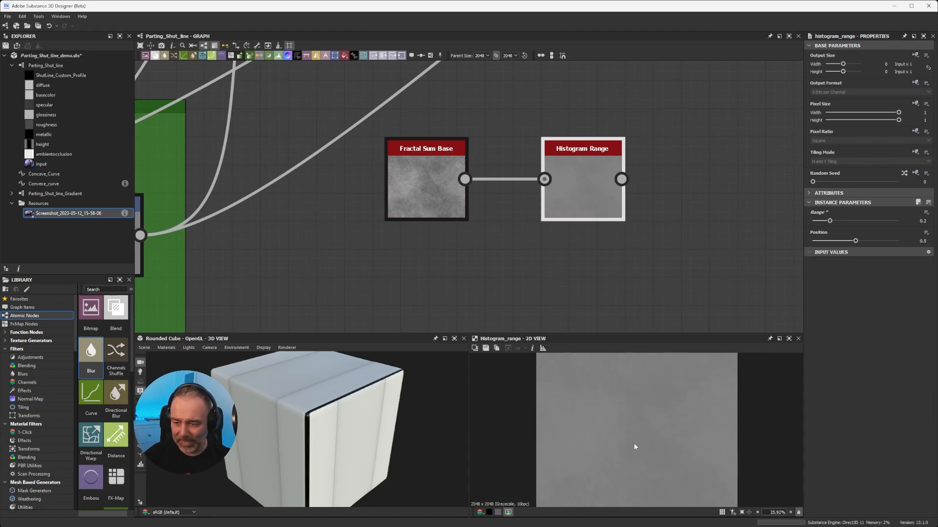
scroll(634, 444, up, 8)
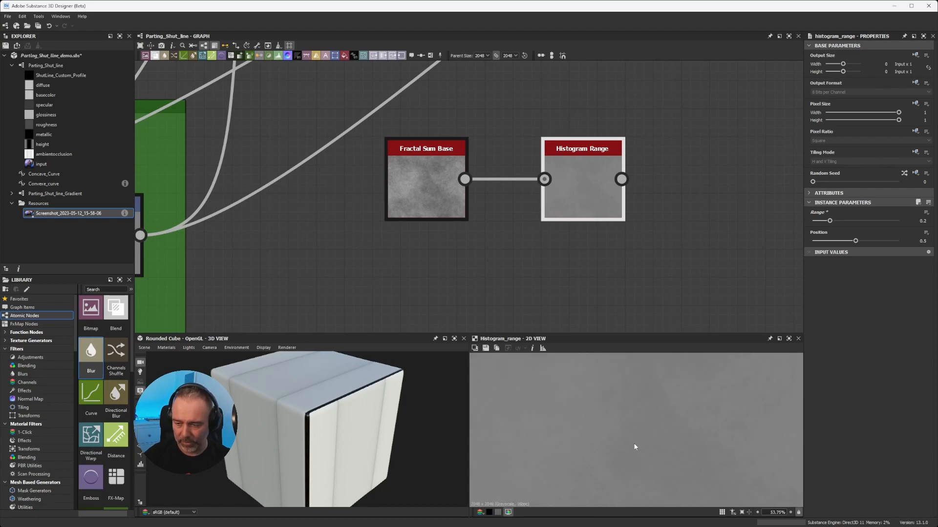
scroll(633, 445, down, 6)
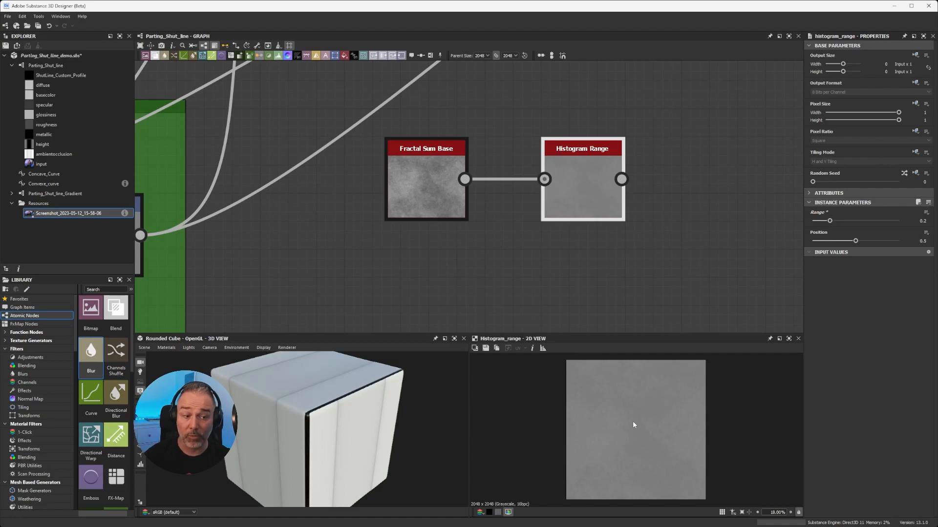
Step: Add a Normal node fed by the Histogram Range output and place it above and to the right of that node
middle_drag(704, 160, 604, 203)
scroll(616, 186, down, 3)
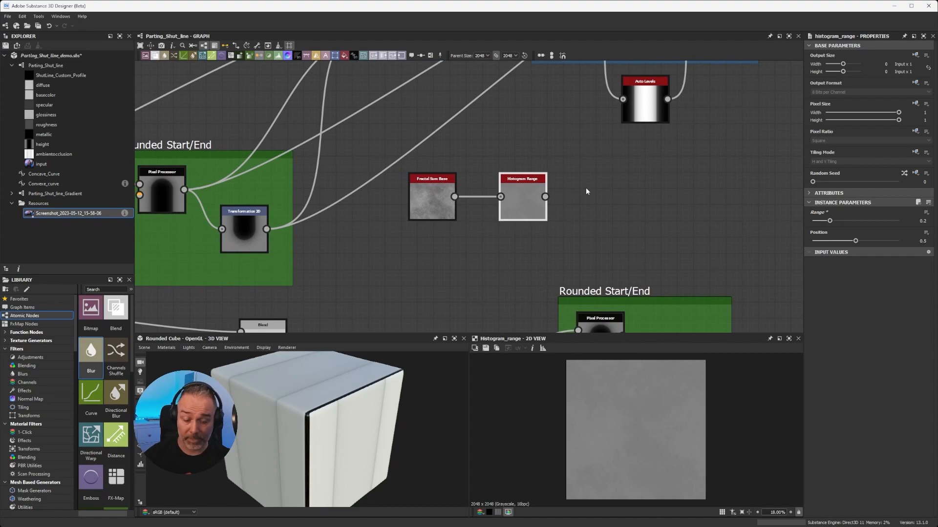
key(space)
text(nor)
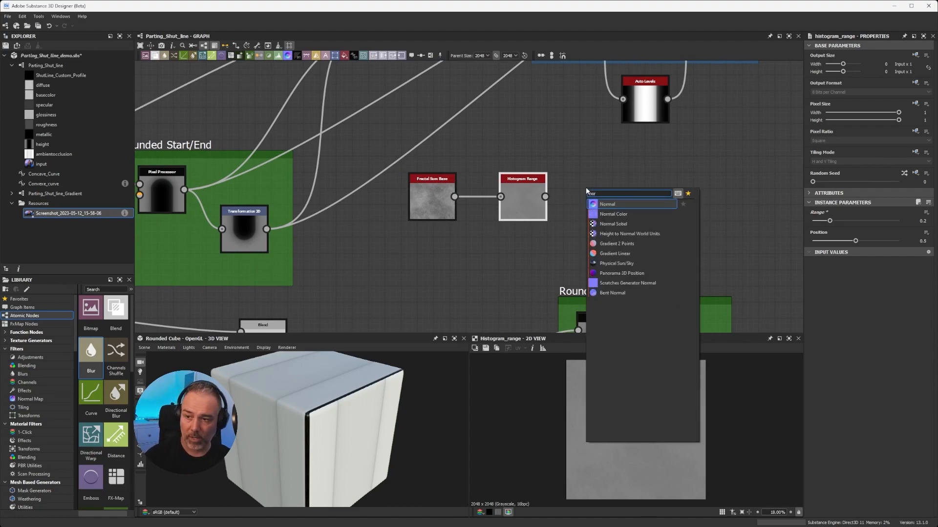
click(614, 204)
drag(606, 202, 589, 136)
drag(529, 191, 512, 191)
middle_drag(497, 187, 482, 196)
drag(432, 236, 465, 214)
drag(421, 256, 488, 208)
drag(488, 208, 458, 222)
drag(572, 139, 556, 154)
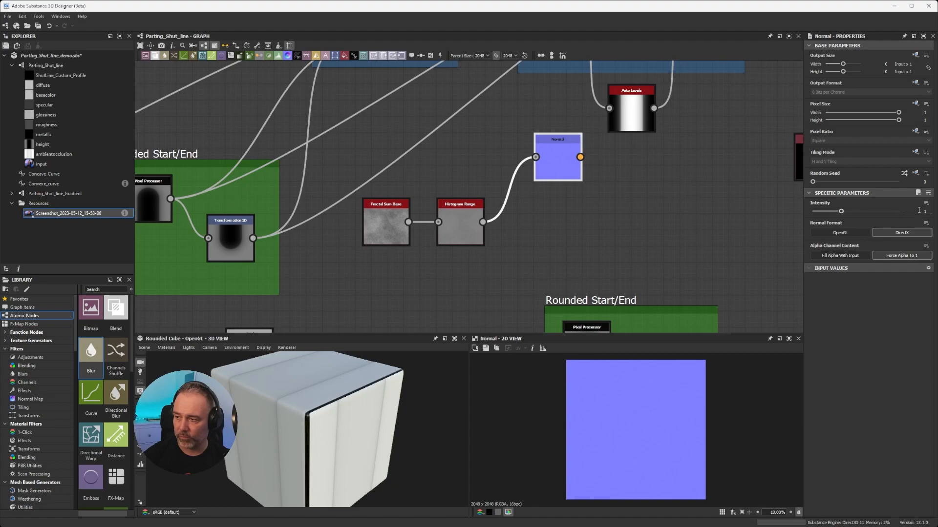
Step: Set the Normal node's Intensity to 20 and inspect its result up close
click(918, 211)
text(20)
key(Return)
scroll(661, 416, up, 5)
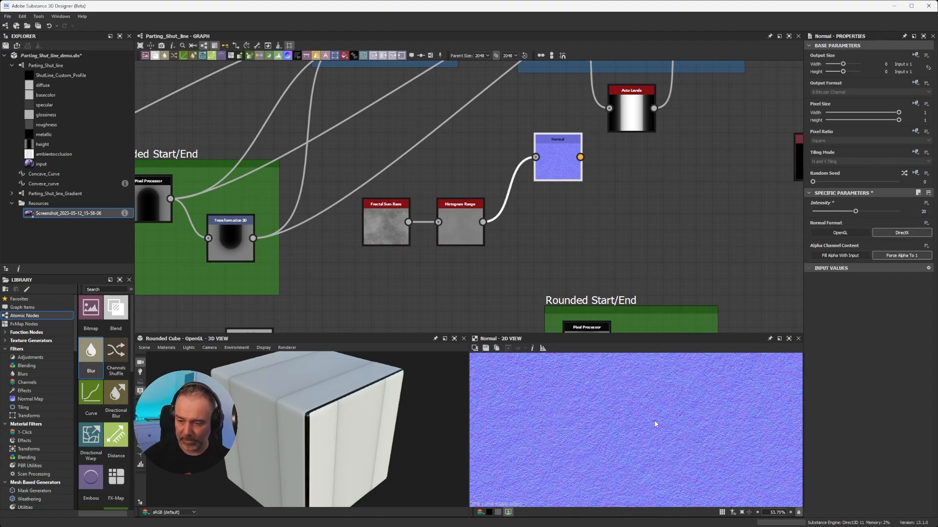
Step: Raise the Min Level of the Fractal Sum Base node
click(396, 213)
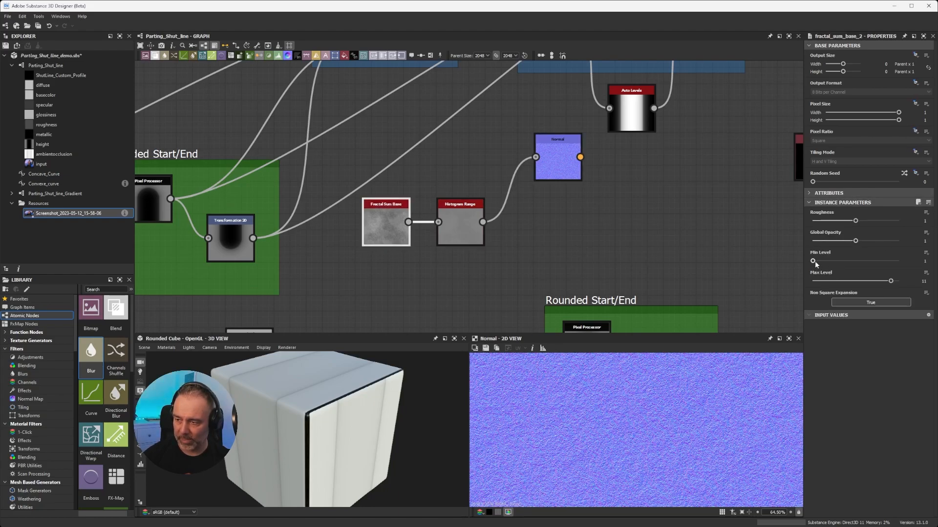
drag(813, 261, 850, 283)
scroll(489, 225, down, 2)
Step: Preview the Histogram Range output and examine the Normal node's output up close
double_click(468, 223)
scroll(606, 398, down, 3)
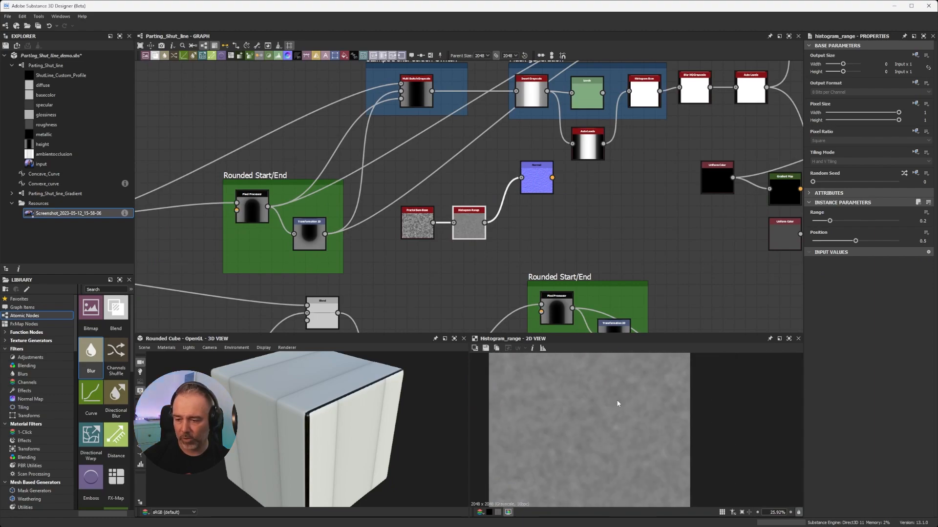
double_click(539, 178)
scroll(651, 449, up, 3)
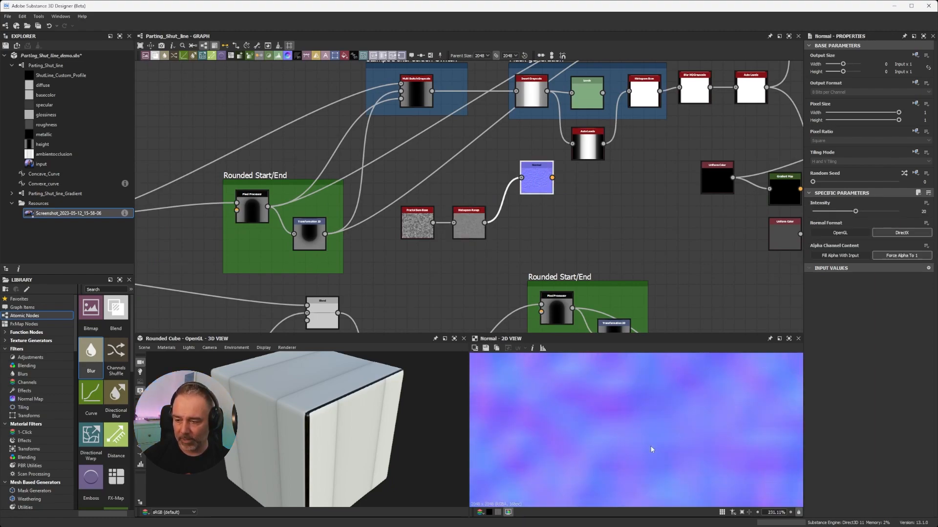
Step: Rearrange the Fractal Sum Base, Histogram Range and Normal nodes into a compact chain between the frames
scroll(651, 449, down, 3)
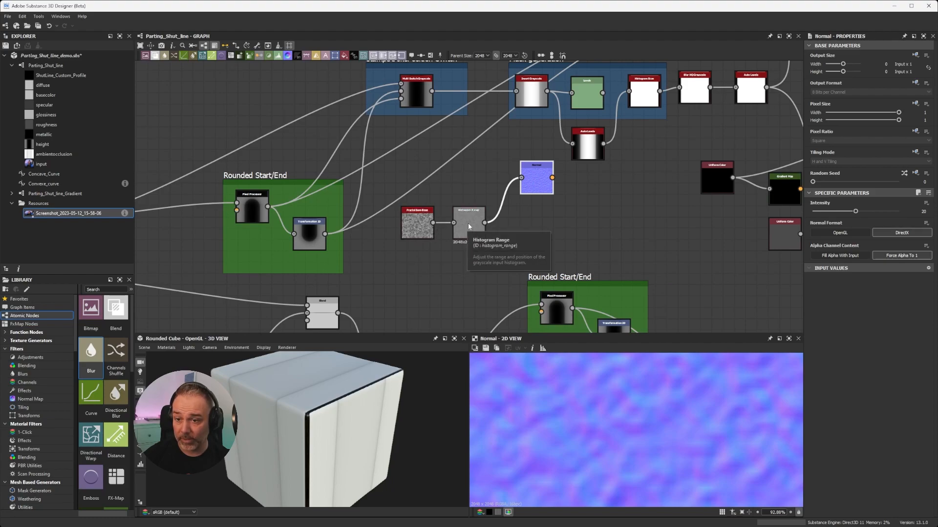
scroll(624, 427, down, 6)
scroll(624, 427, up, 1)
drag(540, 179, 528, 162)
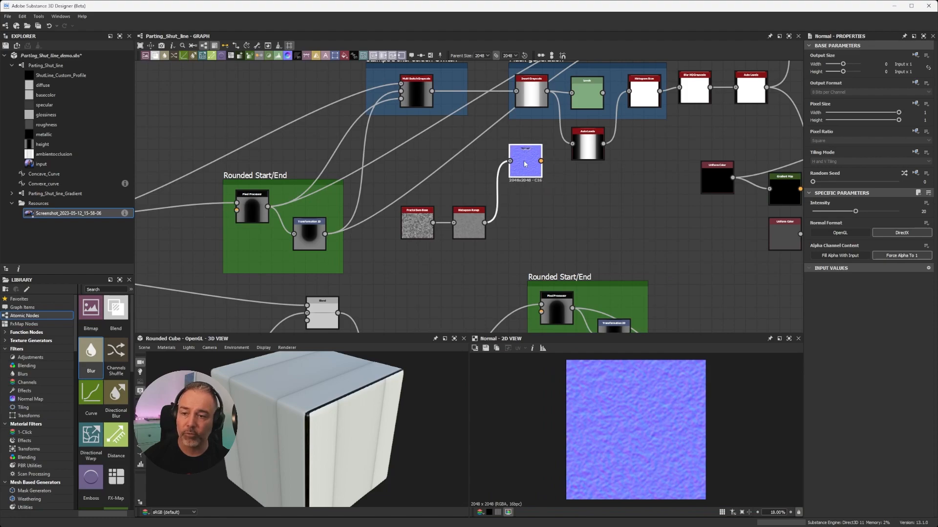
drag(460, 221, 387, 247)
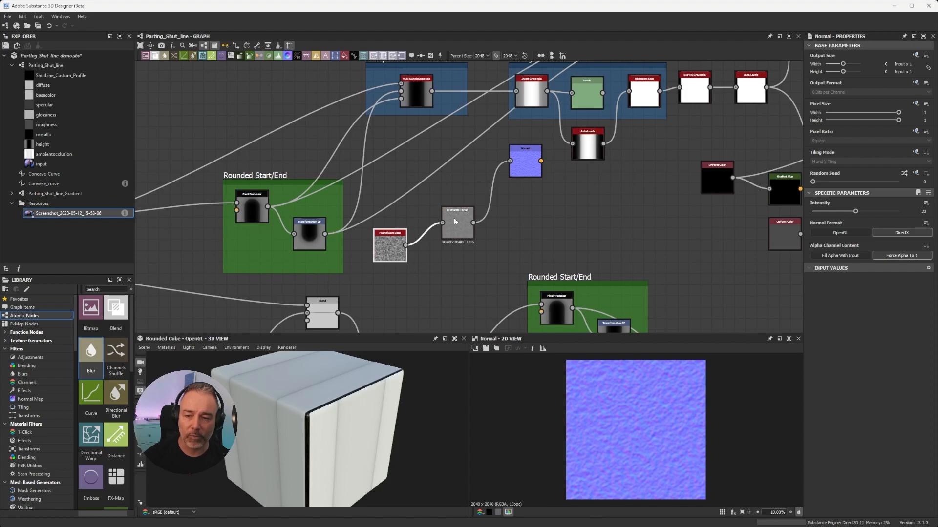
drag(454, 221, 443, 221)
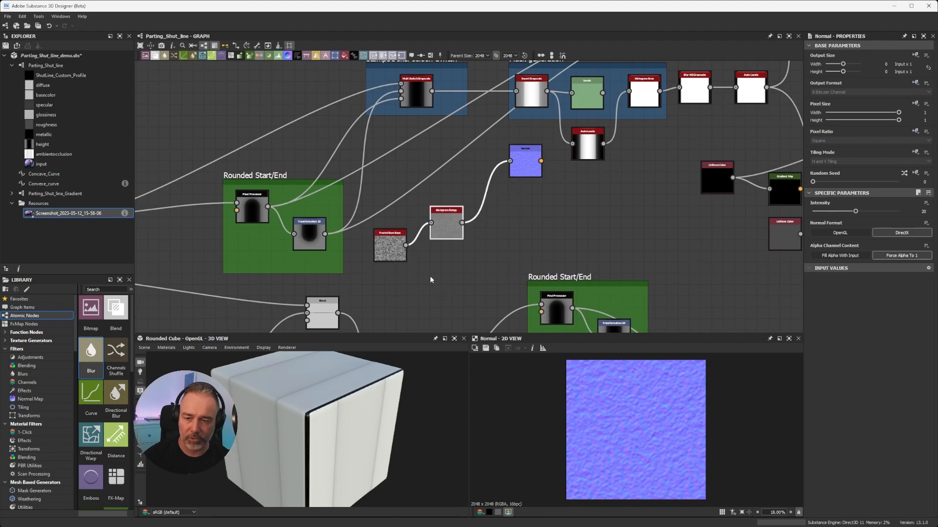
drag(524, 158, 512, 174)
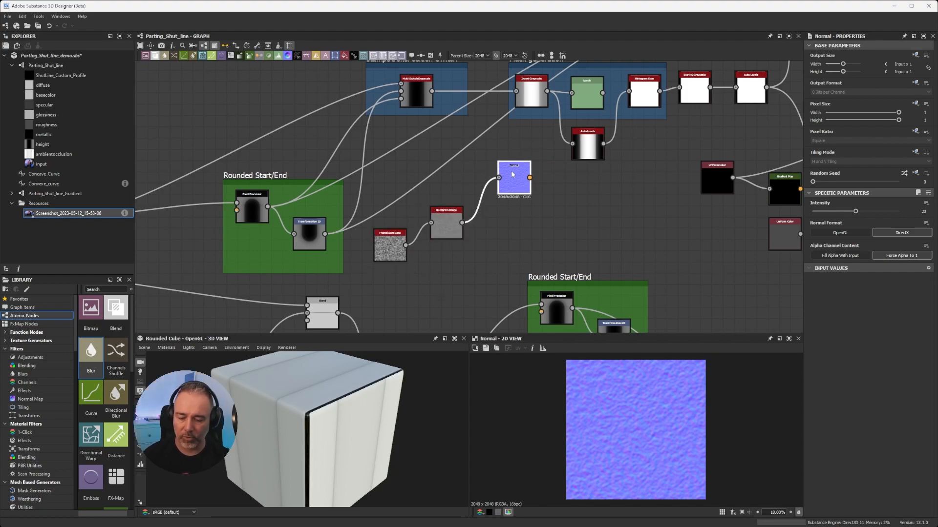
Step: Move the loose cluster of noise and Blend nodes leftward to clear an empty area beneath the main graph
drag(398, 282, 518, 206)
scroll(517, 252, down, 4)
middle_drag(542, 304, 512, 205)
drag(505, 216, 357, 302)
drag(454, 286, 351, 265)
scroll(498, 225, up, 1)
scroll(496, 227, down, 2)
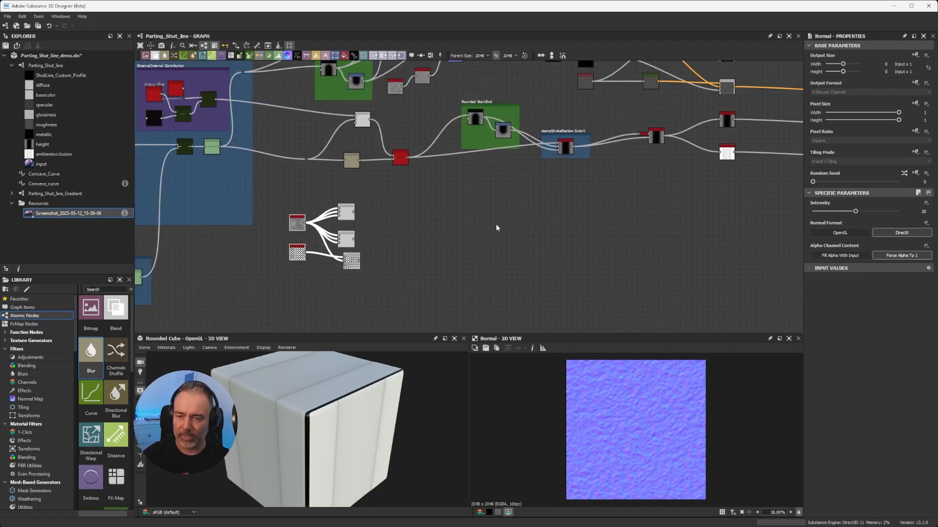
Step: Add a Pixel Processor node in the empty area beneath the main graph
scroll(501, 207, up, 1)
key(space)
text(pix)
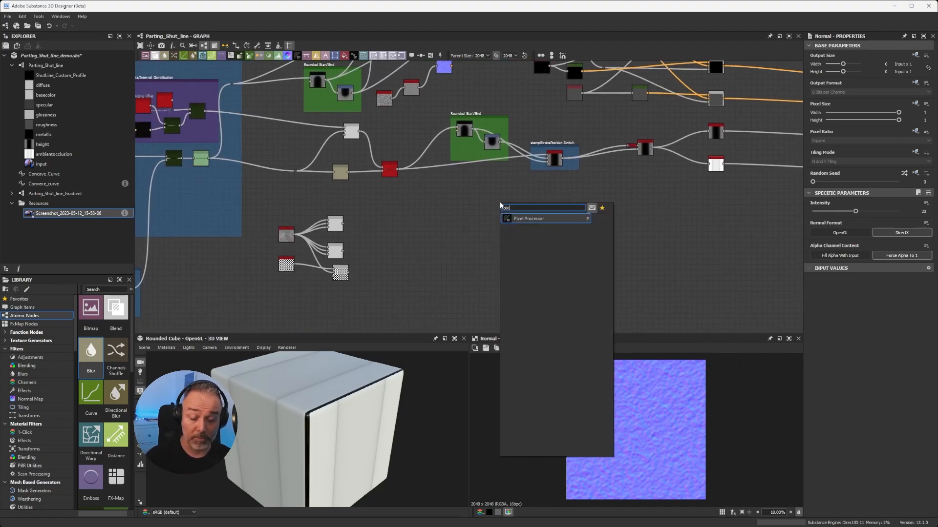
click(524, 219)
drag(501, 199, 467, 212)
scroll(490, 230, up, 4)
scroll(490, 230, up, 2)
scroll(467, 212, down, 6)
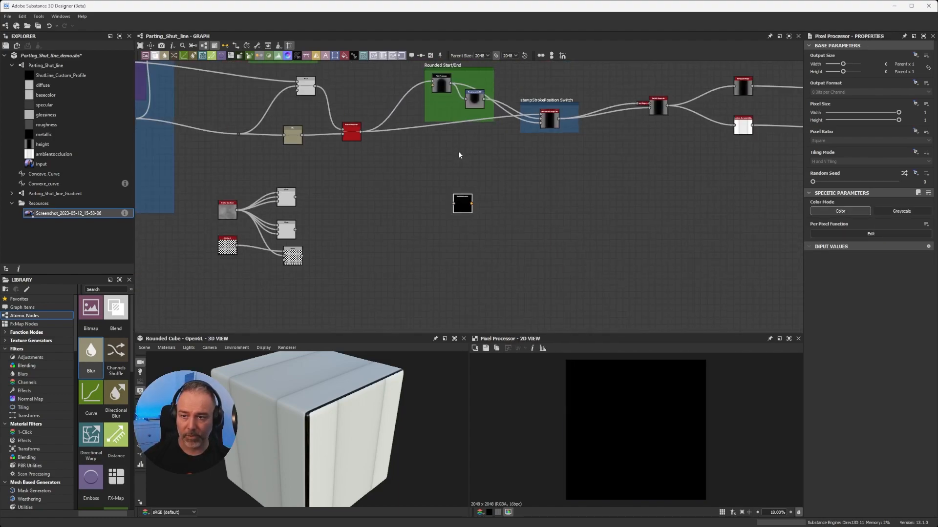
Step: Detach the Fractal Sum Base node from the Blend nodes and connect it to the Pixel Processor's first input
scroll(396, 186, up, 3)
click(367, 176)
drag(367, 176, 446, 203)
key(Delete)
scroll(525, 181, up, 4)
drag(404, 155, 454, 155)
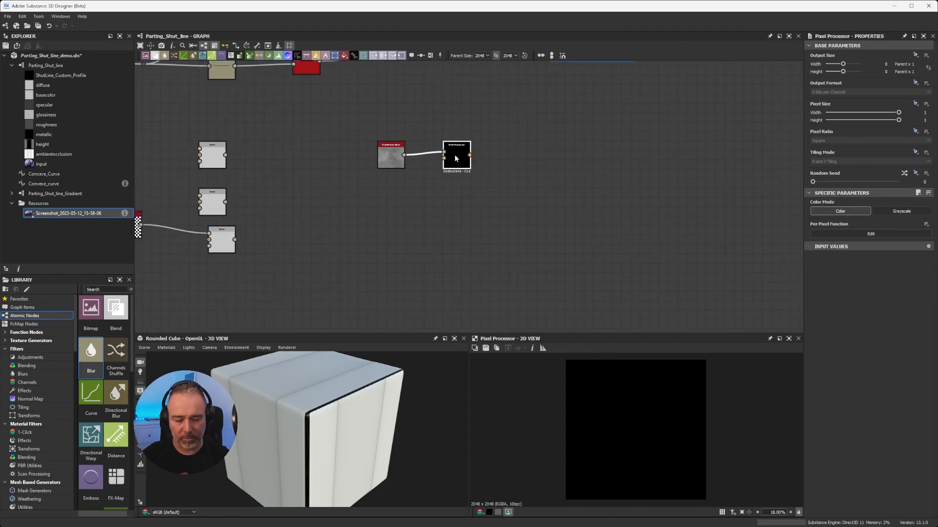
Step: Replace the default Float4 node in the Pixel Processor's per-pixel function with a Get Float2 node set to $pos
double_click(454, 157)
key(Delete)
key(space)
text(get)
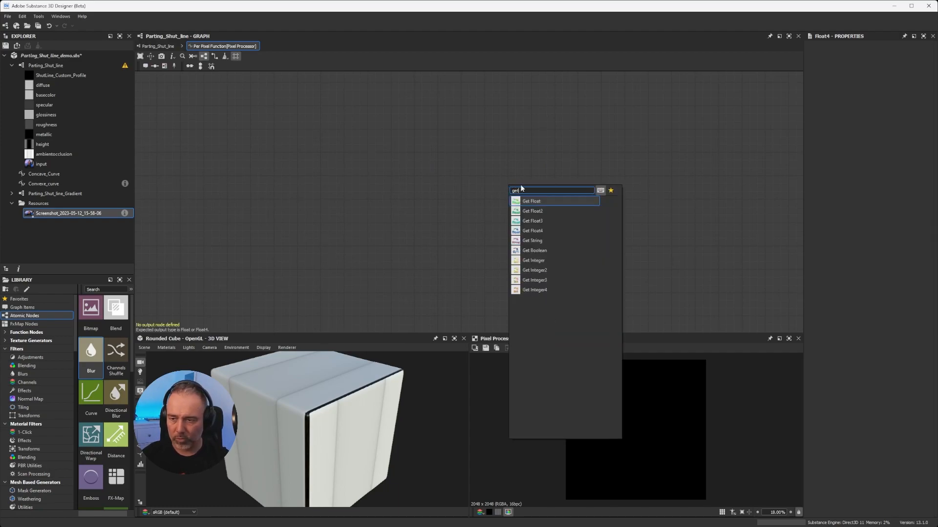
click(537, 211)
click(928, 53)
click(825, 74)
Step: Feed $pos into a new Sample Gray node and set that node as the function's output
scroll(538, 169, down, 2)
drag(510, 184, 567, 162)
text(sampl)
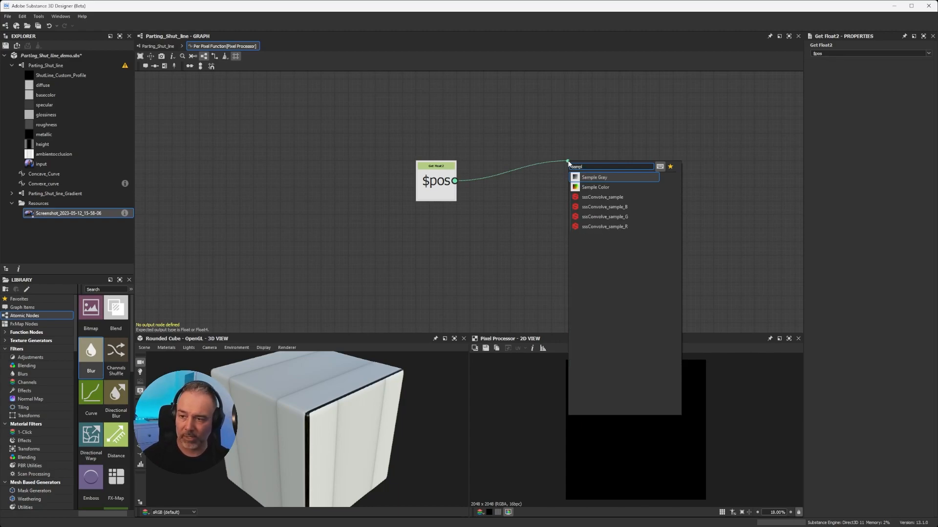
click(589, 177)
drag(585, 189, 571, 188)
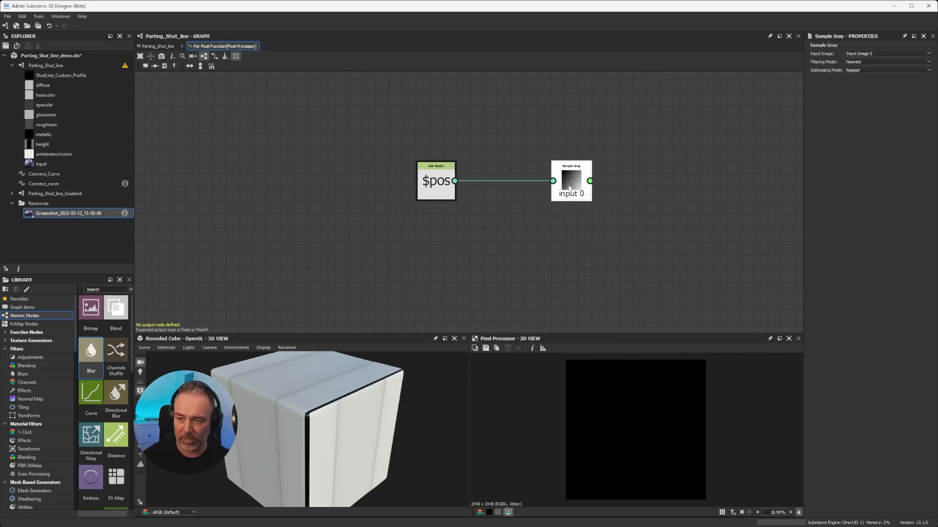
right_click(571, 183)
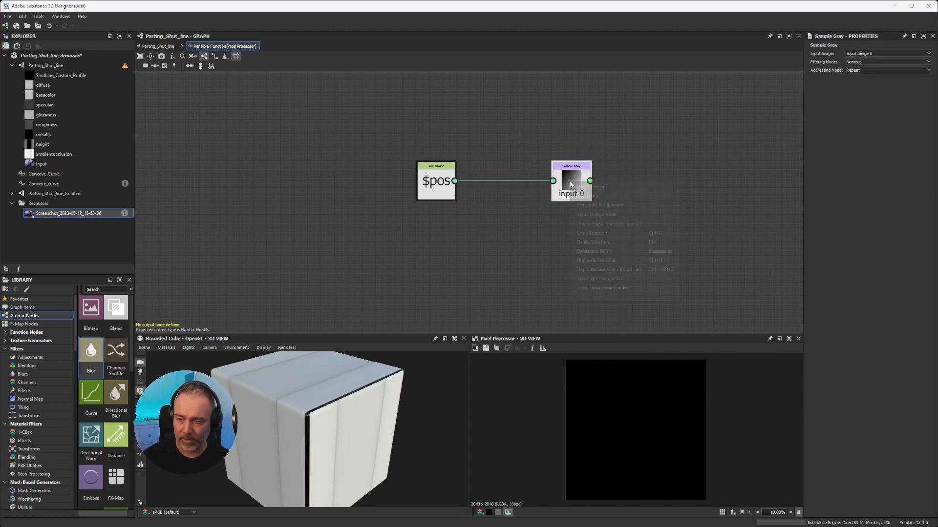
click(610, 214)
Step: Return to the Parting_Shut_line graph, set the Pixel Processor's Color Mode to Grayscale, and move Fractal Sum Base slightly up
click(157, 46)
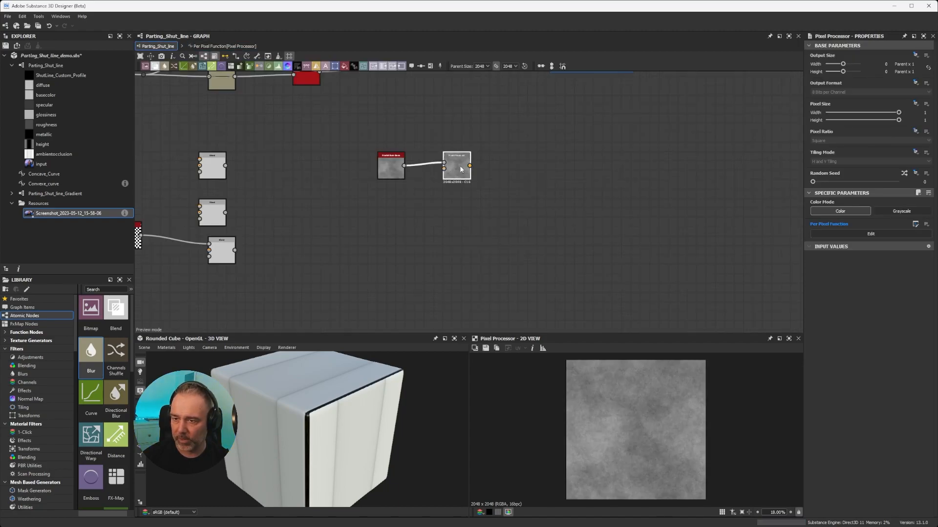
click(901, 211)
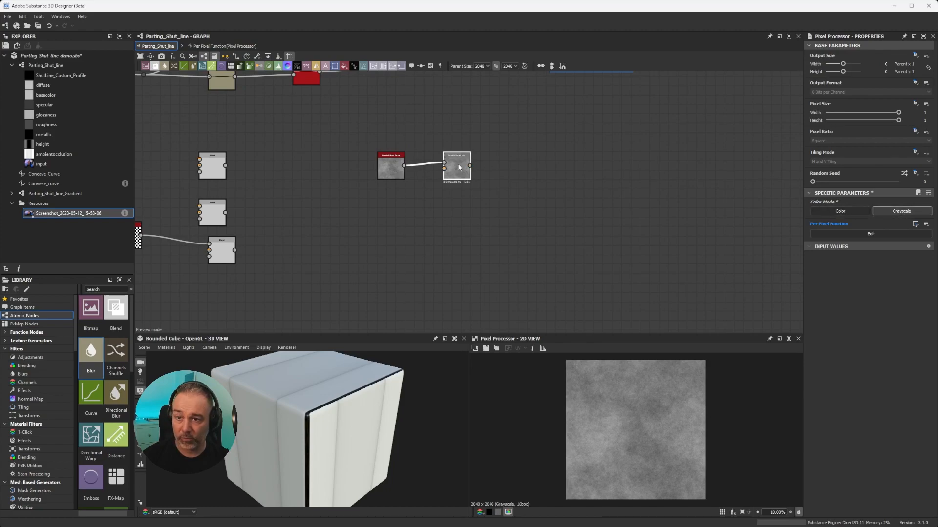
scroll(458, 164, up, 5)
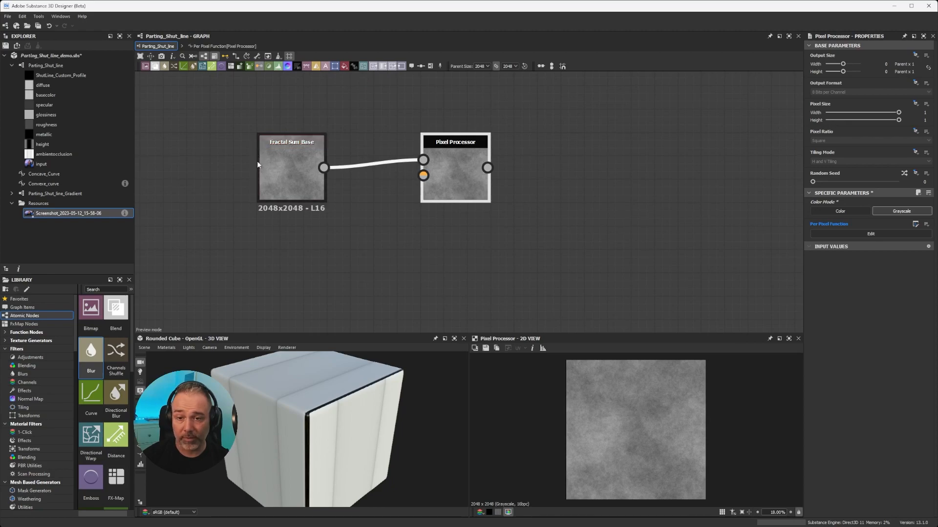
drag(264, 163, 287, 139)
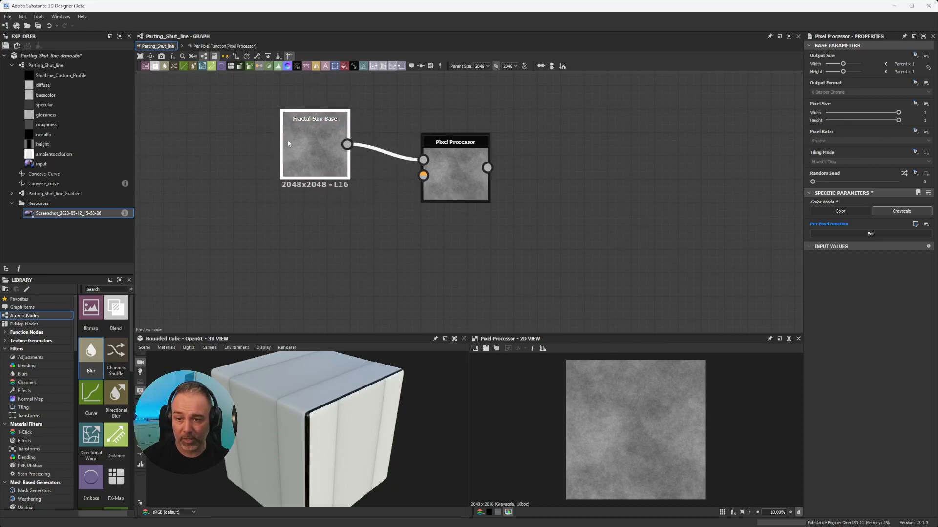
Step: Reopen the Pixel Processor's function and place the Get Float2 and Sample Gray nodes closer together
double_click(464, 166)
drag(290, 160, 317, 161)
drag(561, 160, 477, 159)
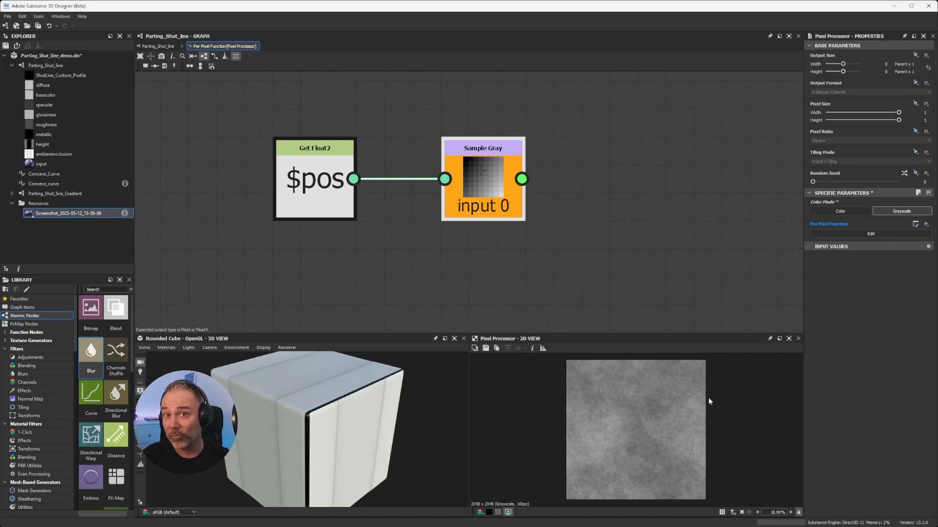
drag(483, 191, 458, 186)
click(511, 189)
scroll(511, 188, down, 4)
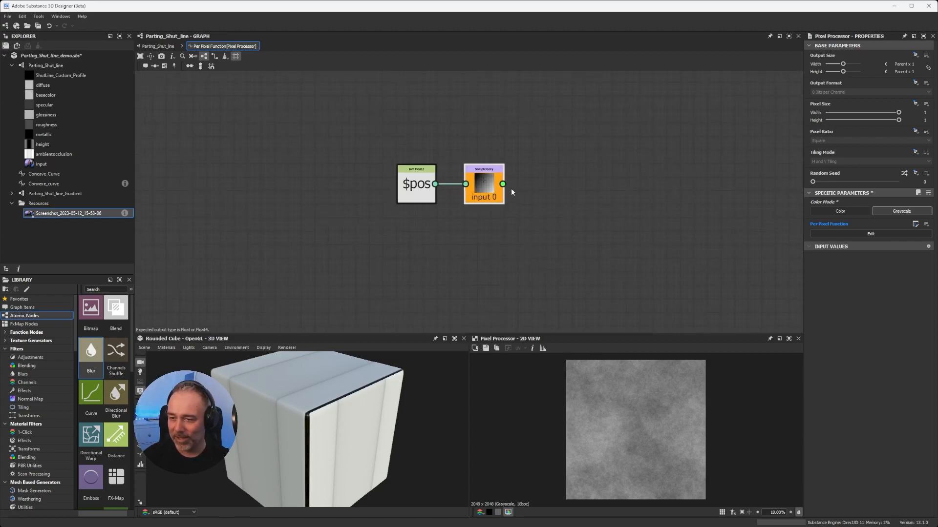
scroll(508, 187, up, 1)
drag(334, 128, 554, 242)
scroll(477, 198, up, 3)
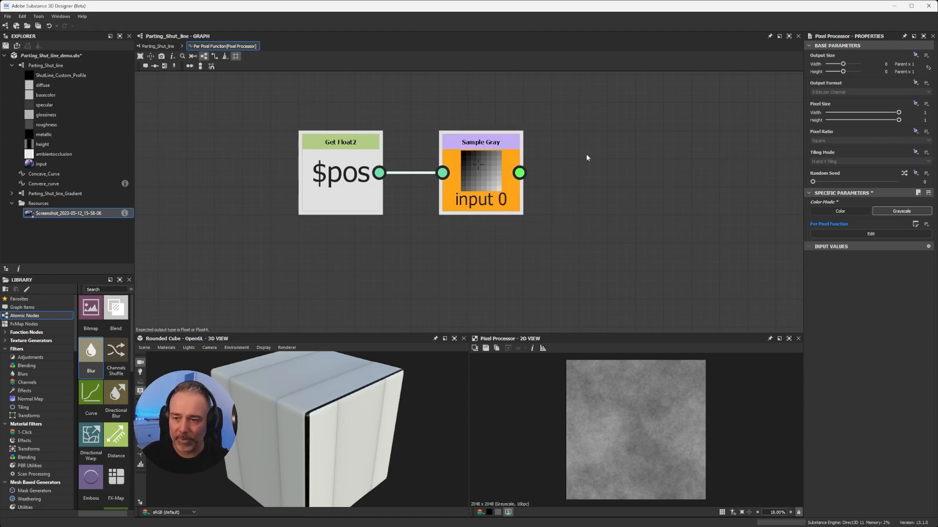
Step: Add a Multiplication node fed by the Sample Gray output
drag(519, 172, 668, 232)
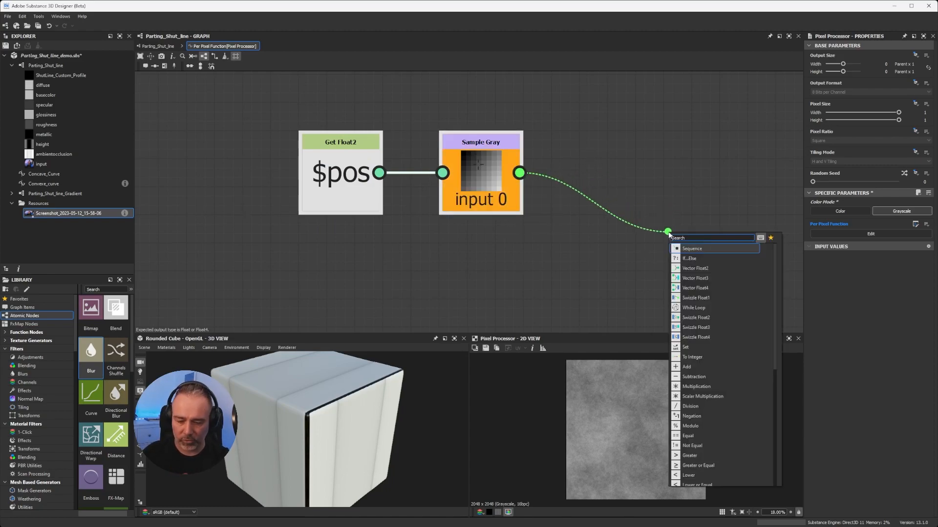
text(mult)
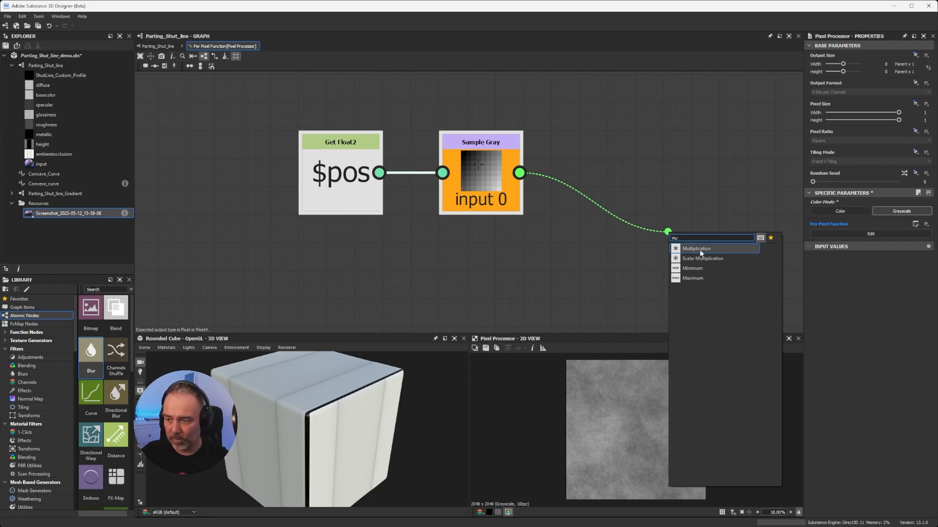
click(699, 250)
Step: Add a Float node with the value 20 below Sample Gray and connect it to the Multiplication node's second input
scroll(654, 240, down, 2)
key(space)
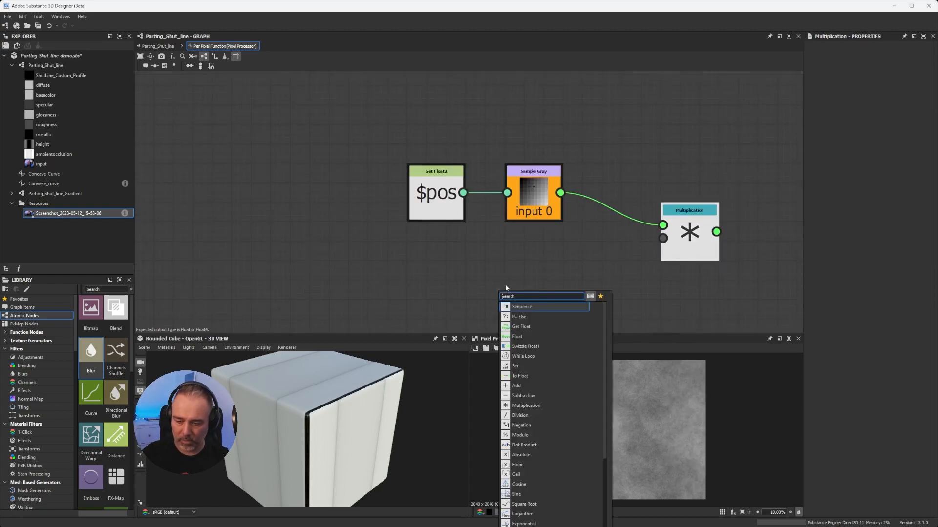
text(float)
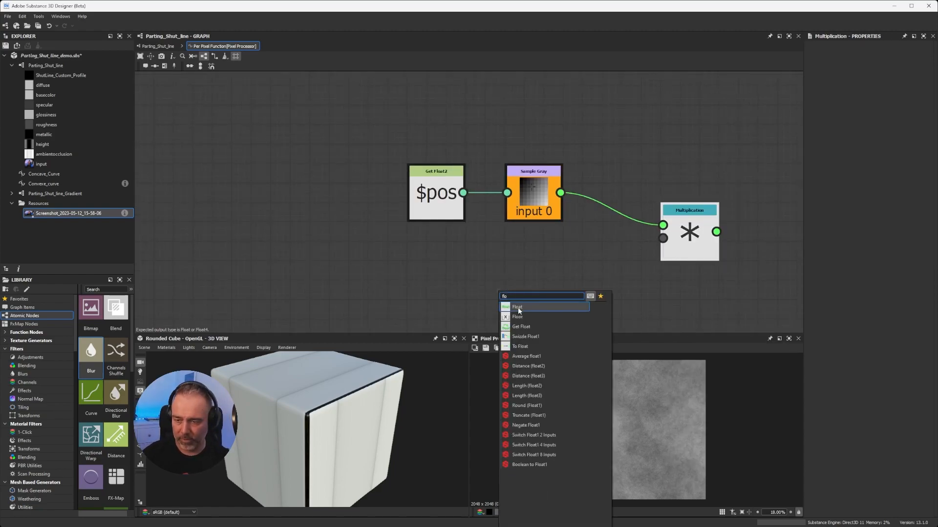
click(517, 307)
drag(482, 280, 540, 279)
double_click(927, 53)
text(20)
key(Return)
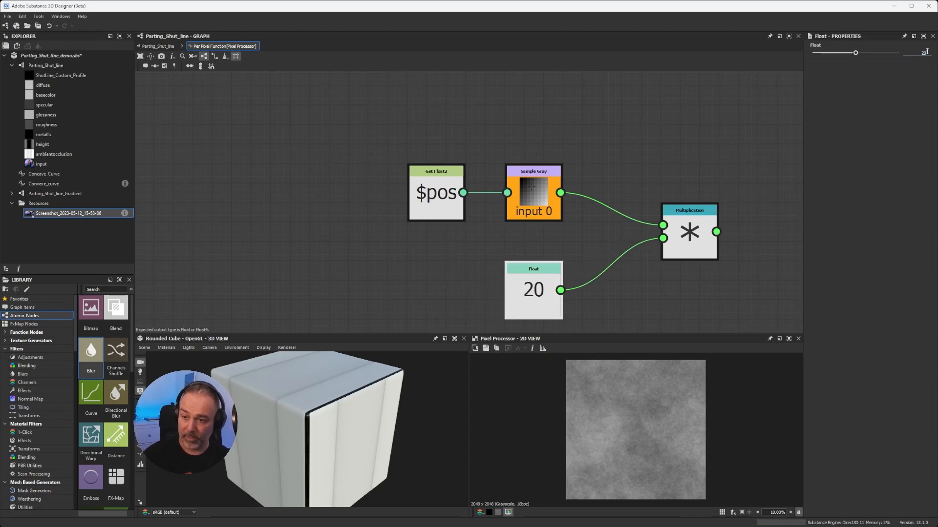
Step: Set the Multiplication node as the function's output and check the resulting image
right_click(694, 221)
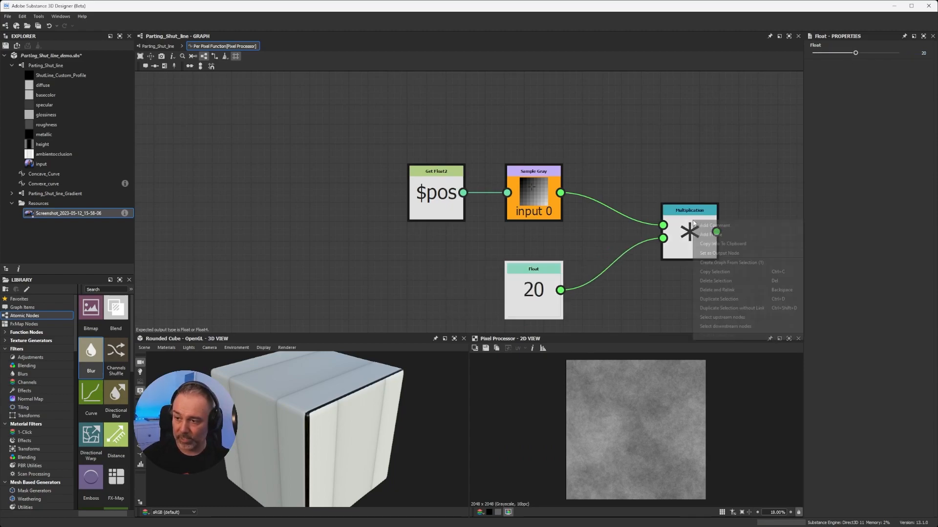
click(728, 253)
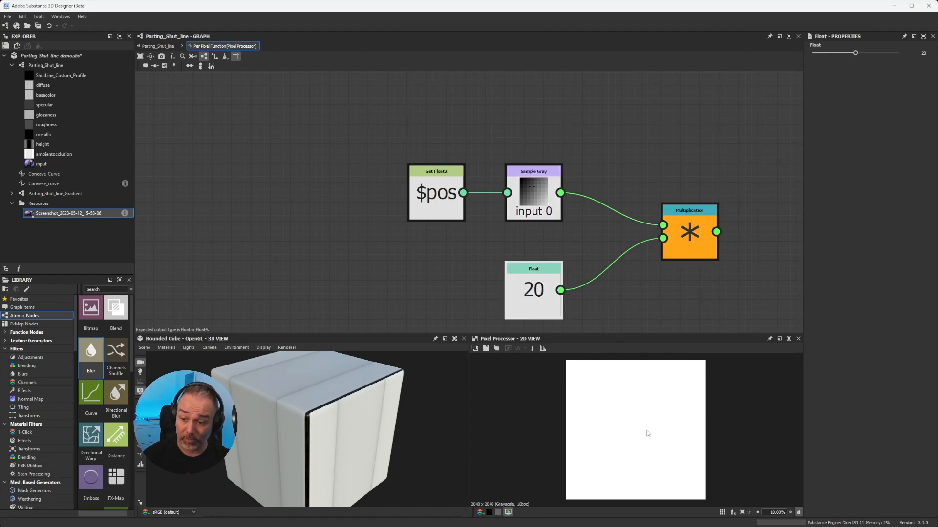
scroll(635, 417, down, 2)
scroll(636, 417, up, 2)
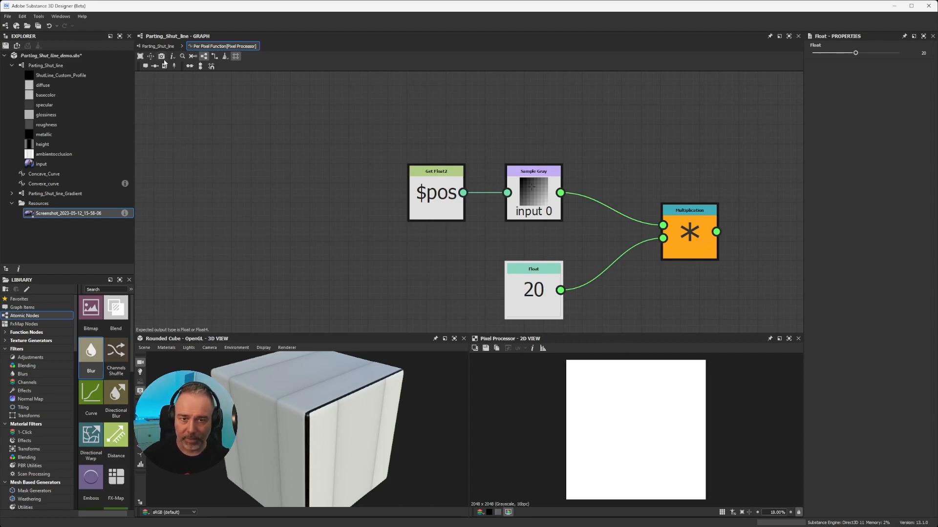
Step: Return to the Parting_Shut_line graph and show the histogram of the Pixel Processor's output
click(158, 46)
scroll(596, 427, down, 2)
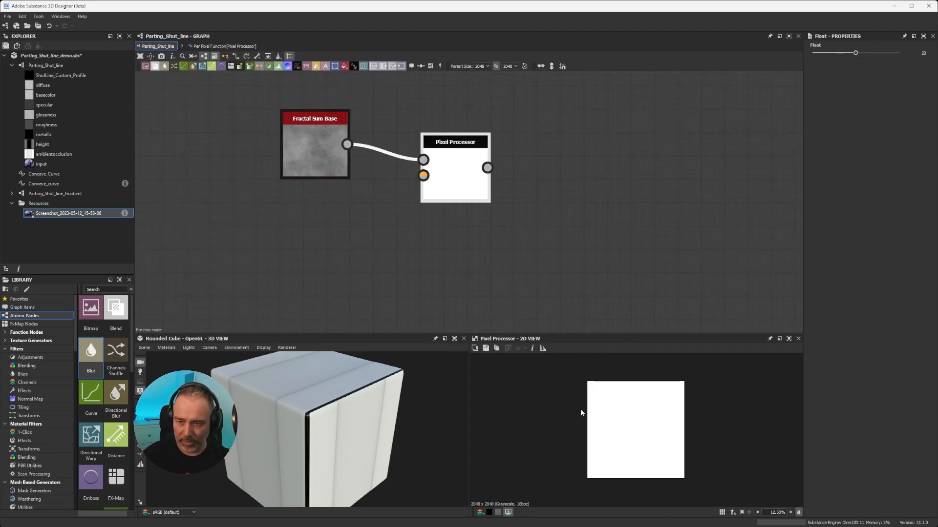
mouse_move(548, 272)
middle_down()
mouse_move(546, 258)
mouse_move(549, 265)
middle_up()
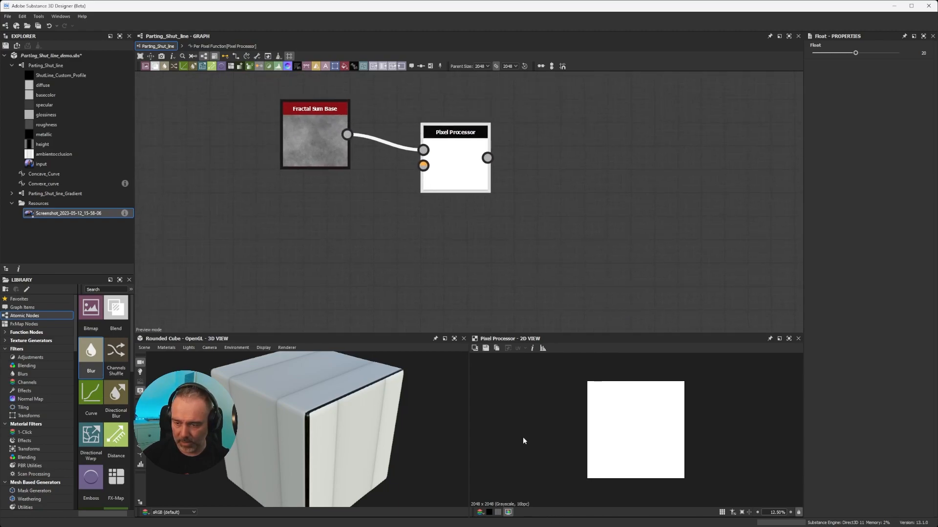
click(542, 349)
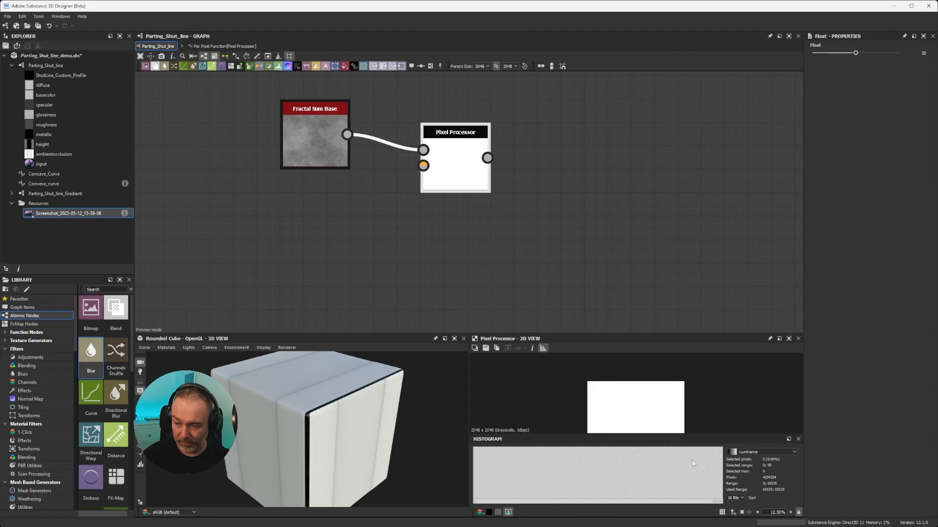
scroll(651, 395, down, 3)
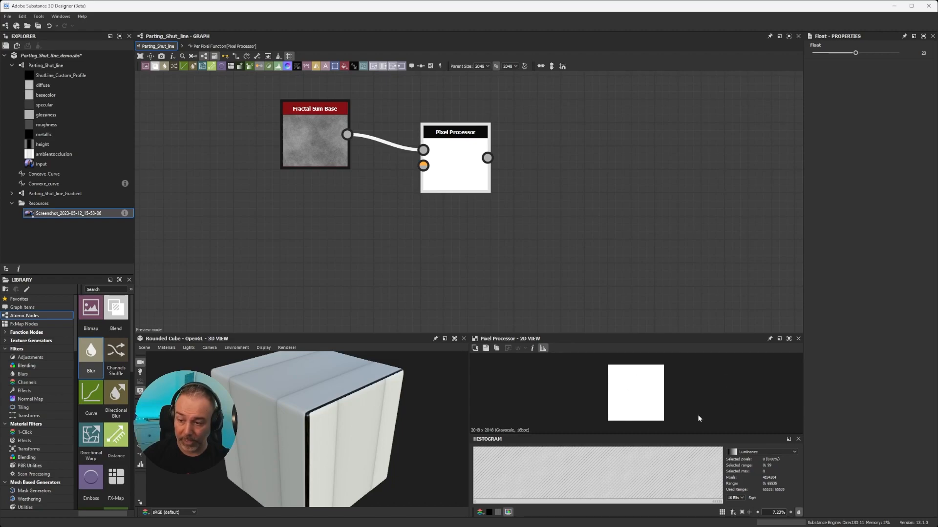
Step: Compare the histogram and pixel values of the Fractal Sum Base with those of the Pixel Processor output
double_click(305, 123)
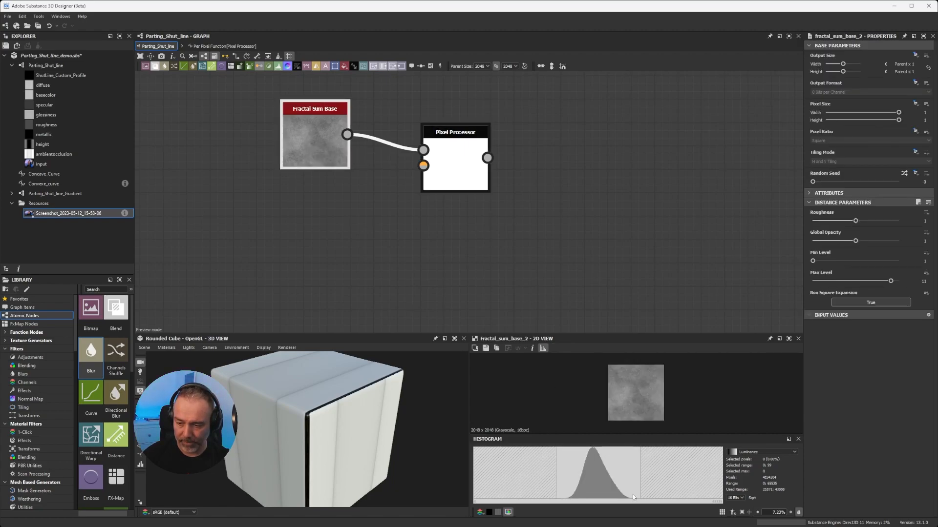
click(532, 348)
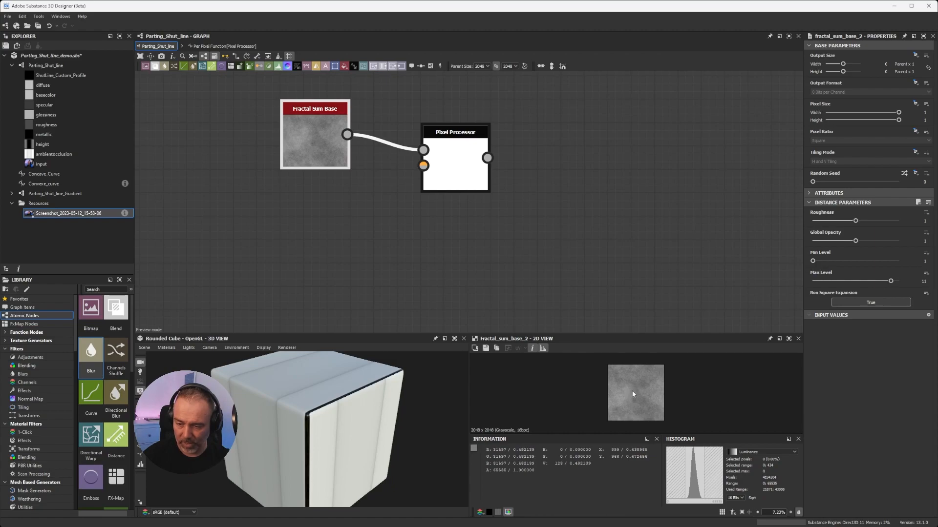
double_click(455, 166)
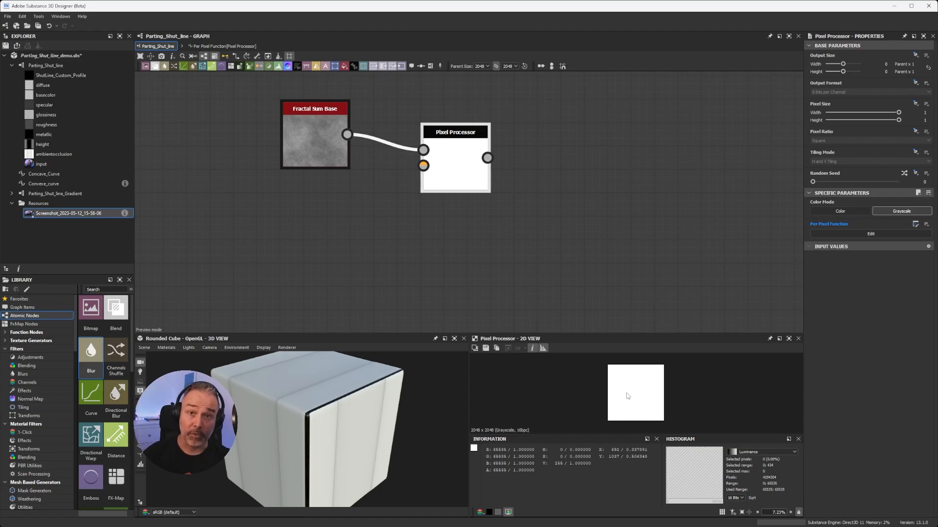
Step: Move the Pixel Processor node up so it lines up with the Fractal Sum Base node
drag(528, 115, 403, 242)
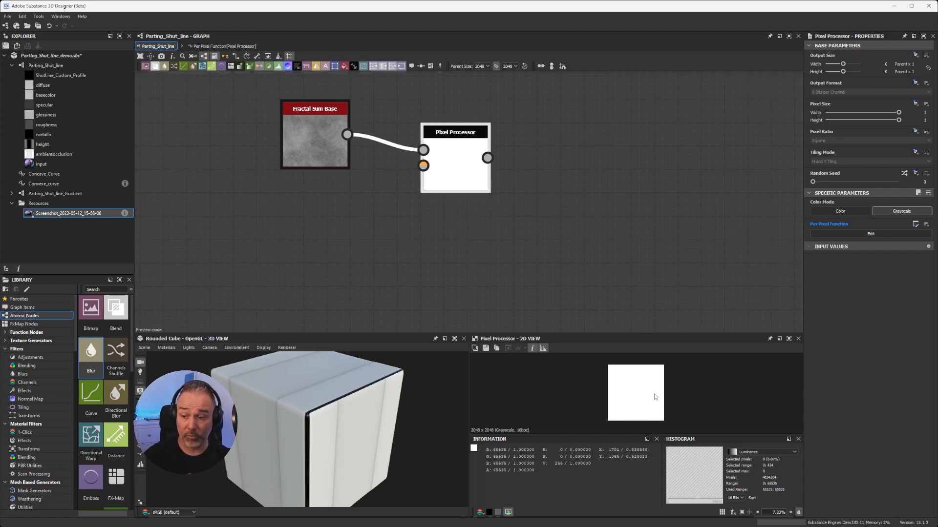
drag(457, 156, 458, 132)
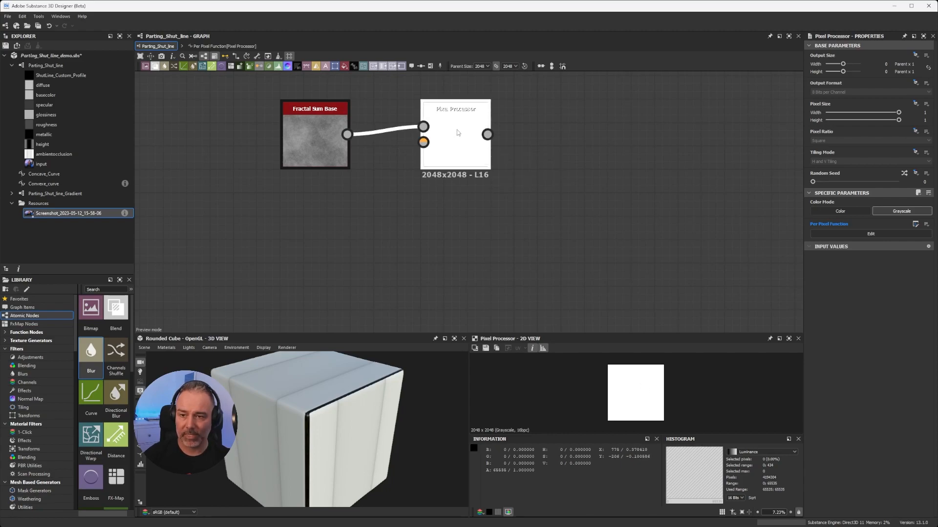
drag(622, 264, 413, 84)
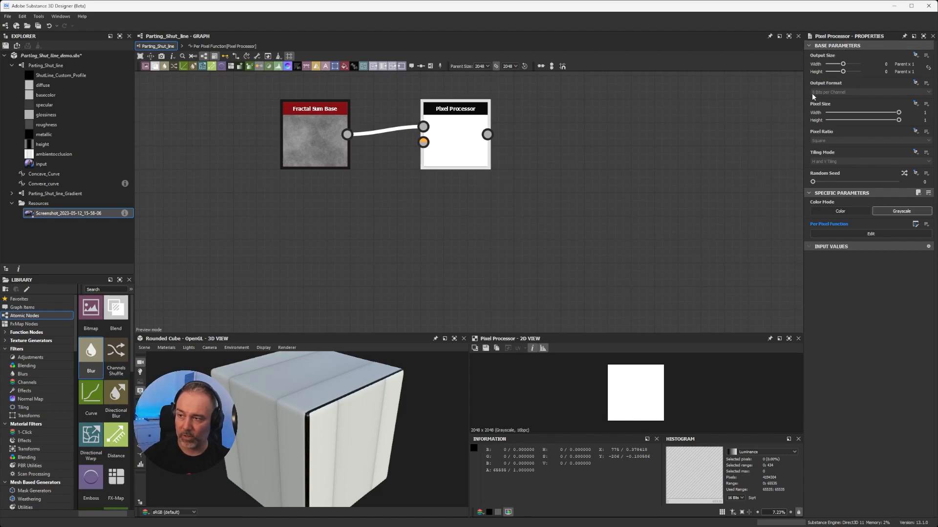
Step: Override the Pixel Processor's inherited output format with HDR High Precision (32F) and widen the histogram display
click(915, 83)
click(907, 103)
click(915, 92)
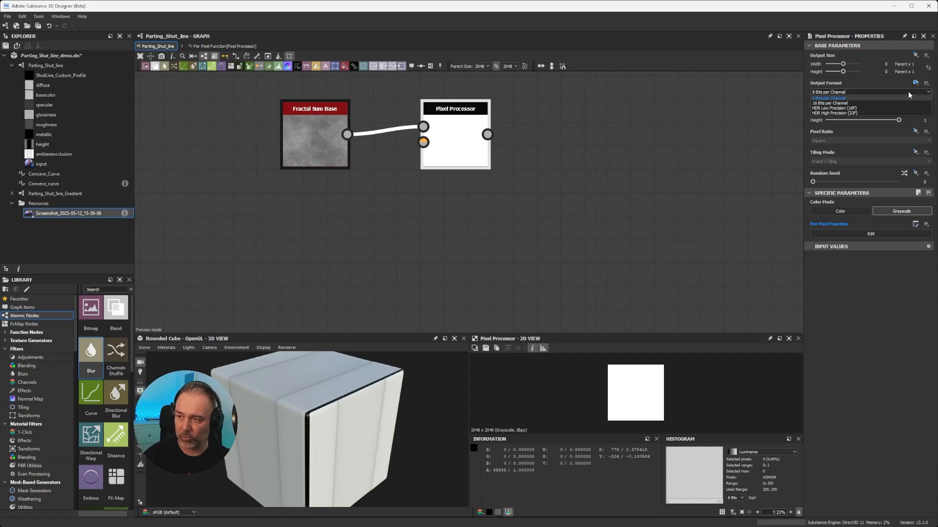
click(846, 112)
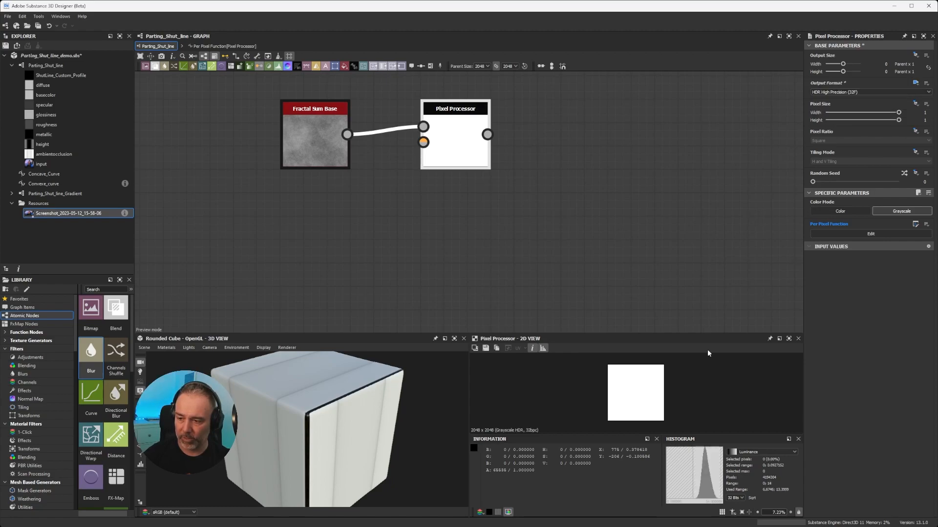
drag(664, 474, 611, 472)
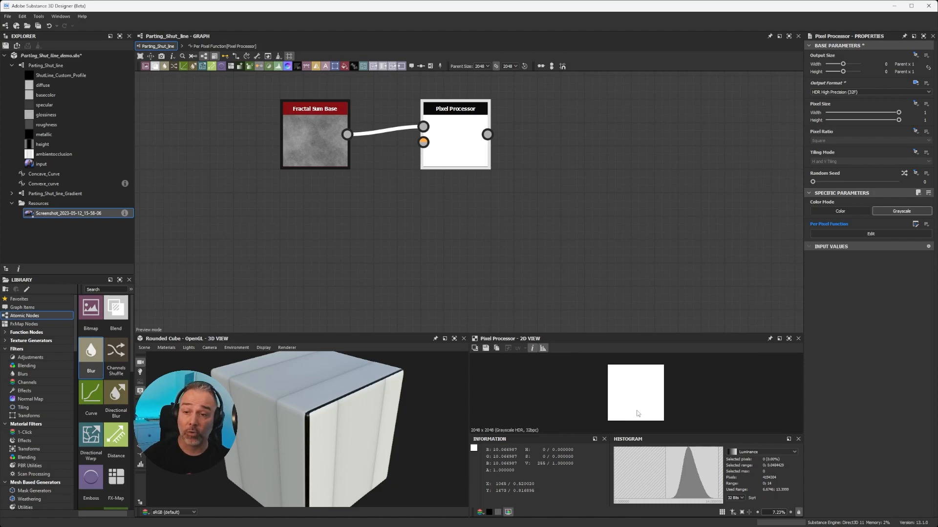
Step: Duplicate the Pixel Processor, place the copy after the original and connect the original's output to the copy's first input
middle_drag(591, 151, 541, 194)
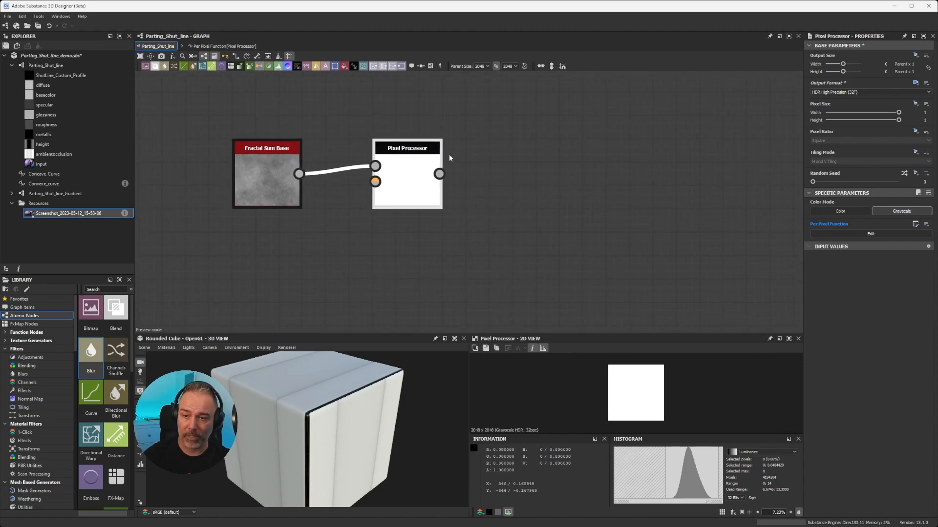
key(ctrl+d)
drag(439, 189, 580, 189)
drag(439, 174, 585, 177)
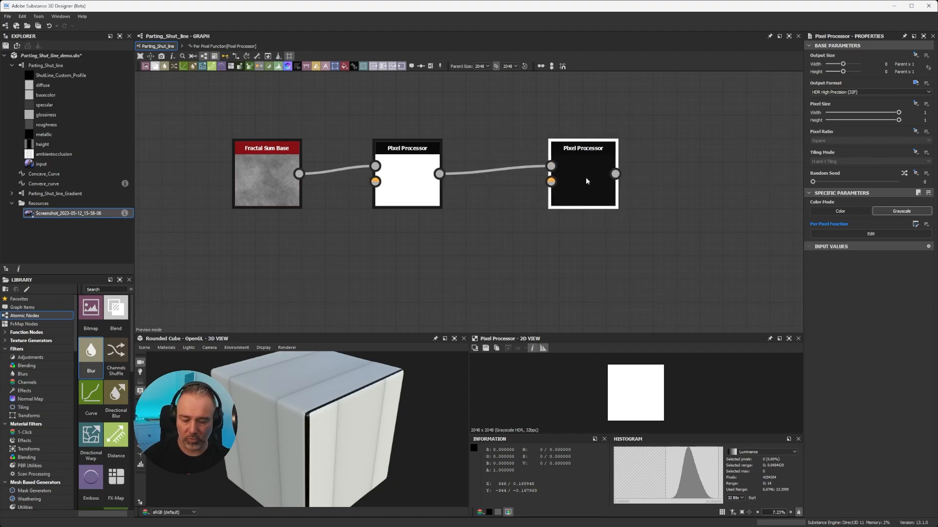
Step: Set the Float multiplier in the duplicated Pixel Processor's per-pixel function to 0.1
double_click(586, 177)
scroll(569, 205, down, 2)
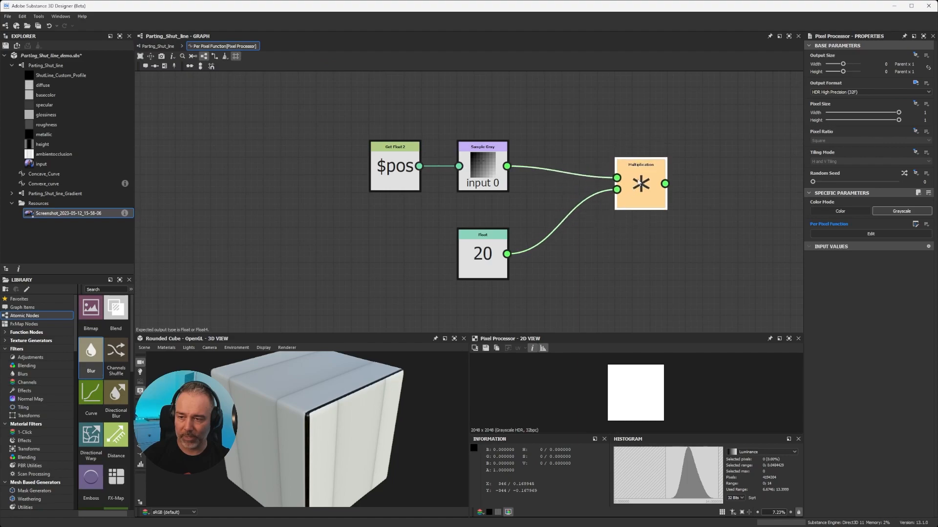
click(483, 256)
double_click(921, 54)
text(0.1)
key(Return)
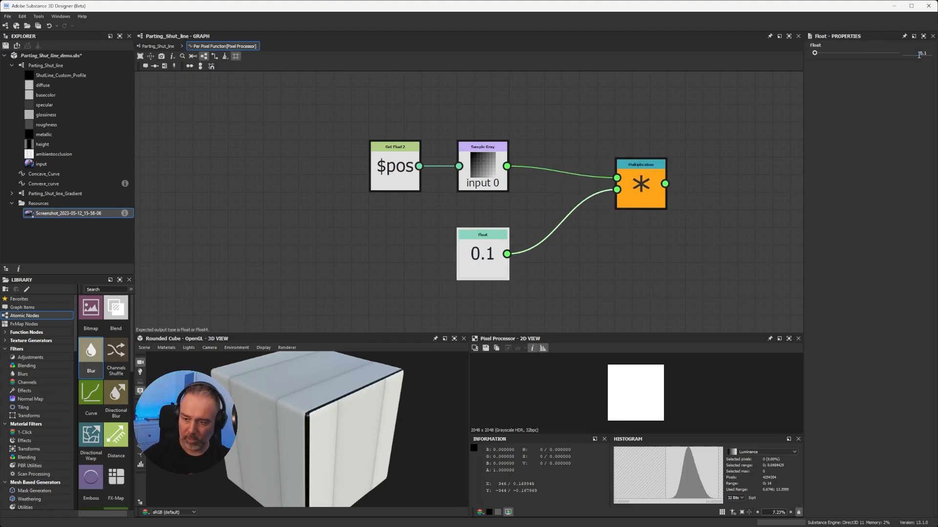
Step: Return to the Parting_Shut_line graph and compare the images and histograms of the two Pixel Processors
click(156, 46)
click(589, 198)
scroll(589, 198, up, 3)
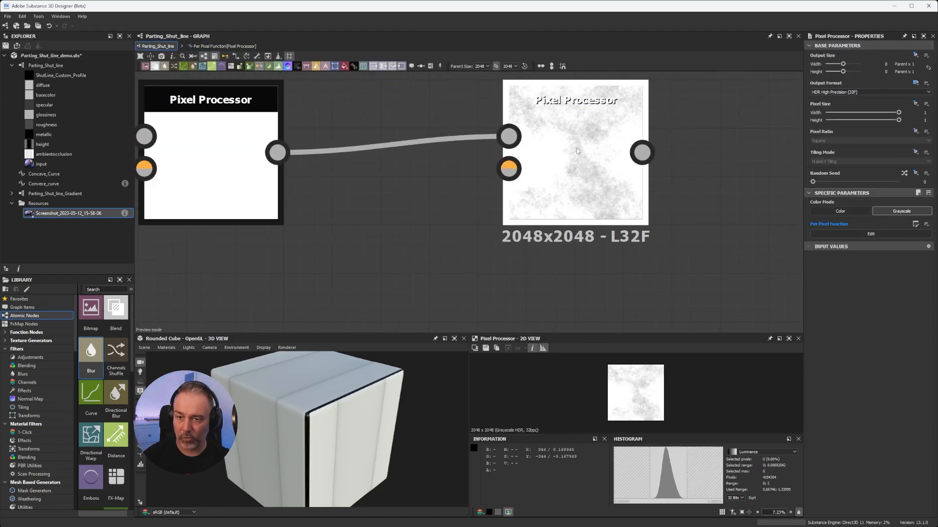
scroll(576, 148, down, 3)
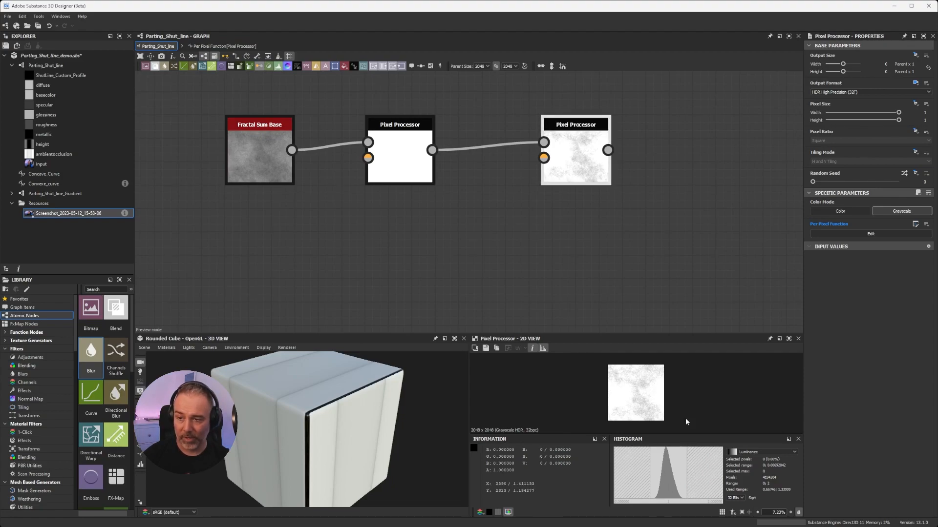
click(405, 152)
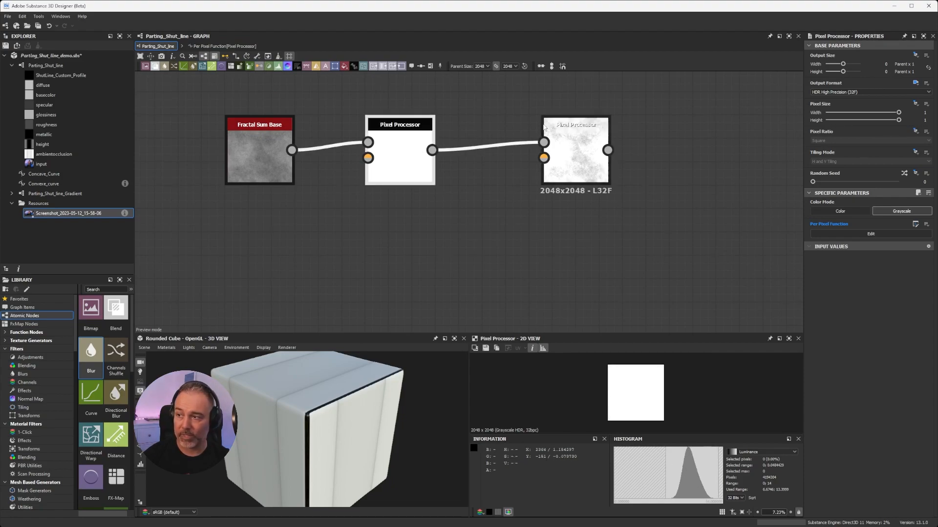